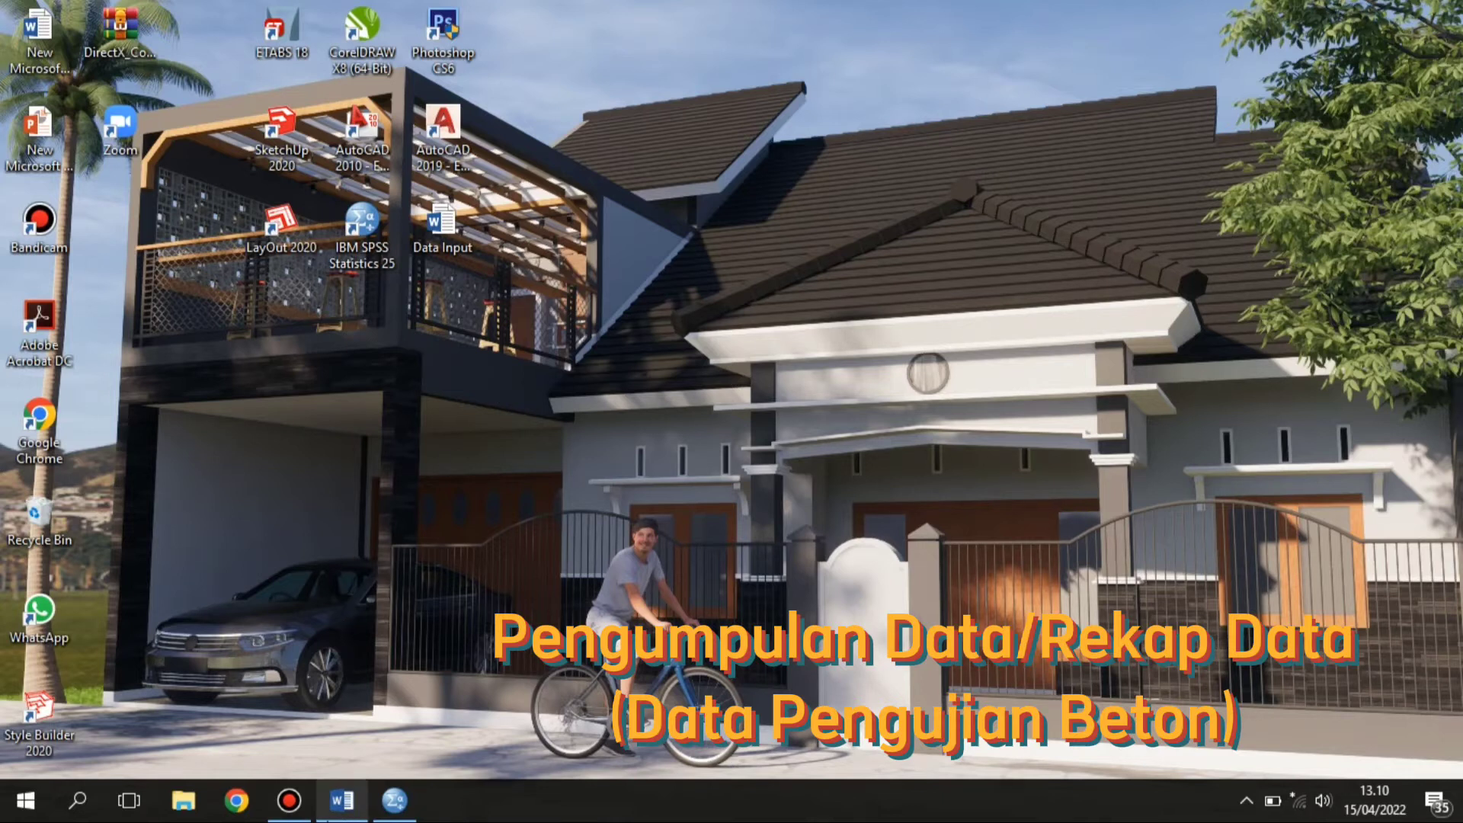
# Step: Review the concrete test table in the Data Input Word document, then switch to SPSS Statistics and look at its Data View and Variable View
pyautogui.click(342, 800)
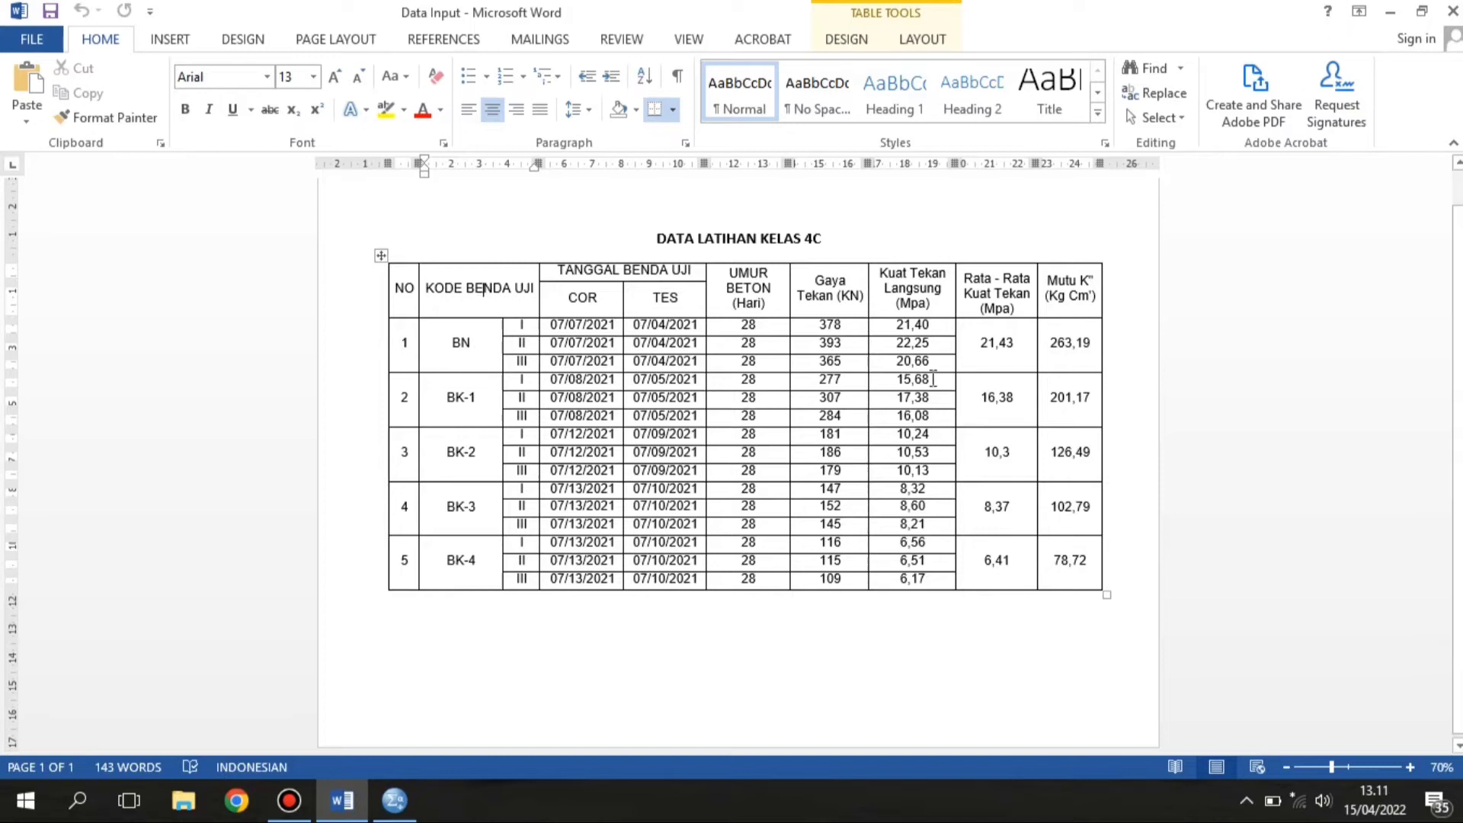
pyautogui.click(1393, 9)
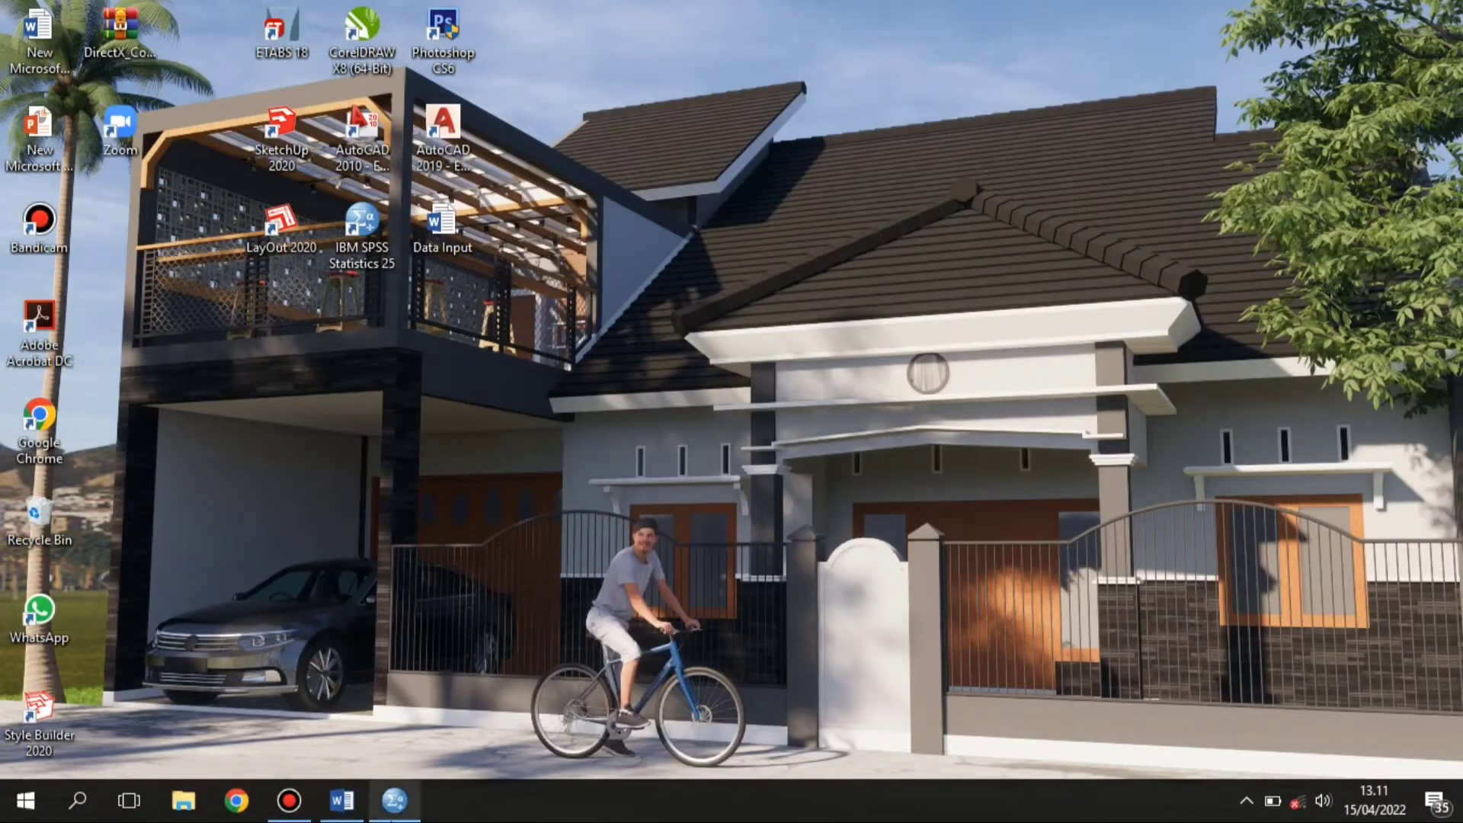
pyautogui.click(394, 800)
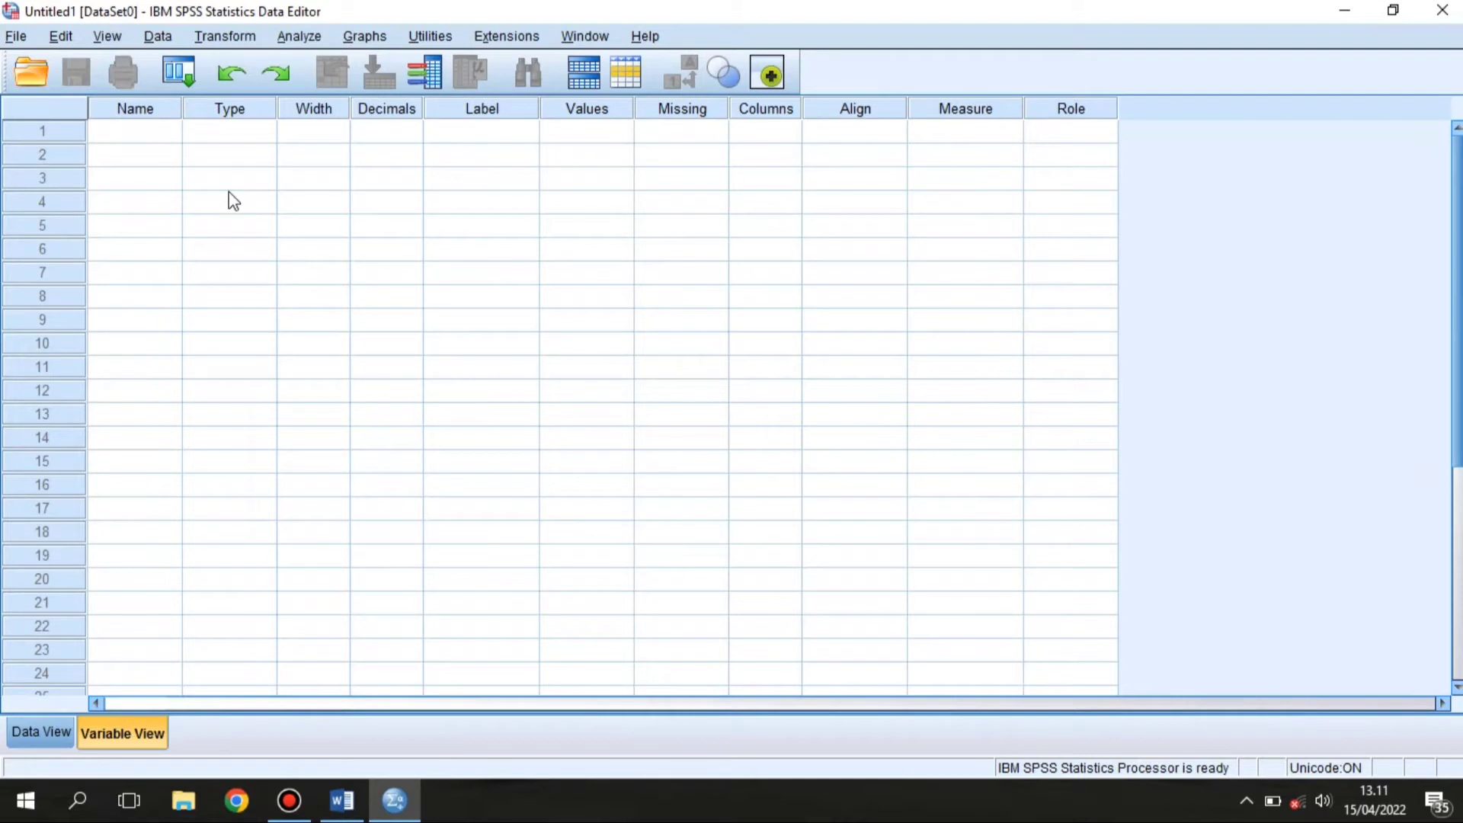
pyautogui.click(34, 733)
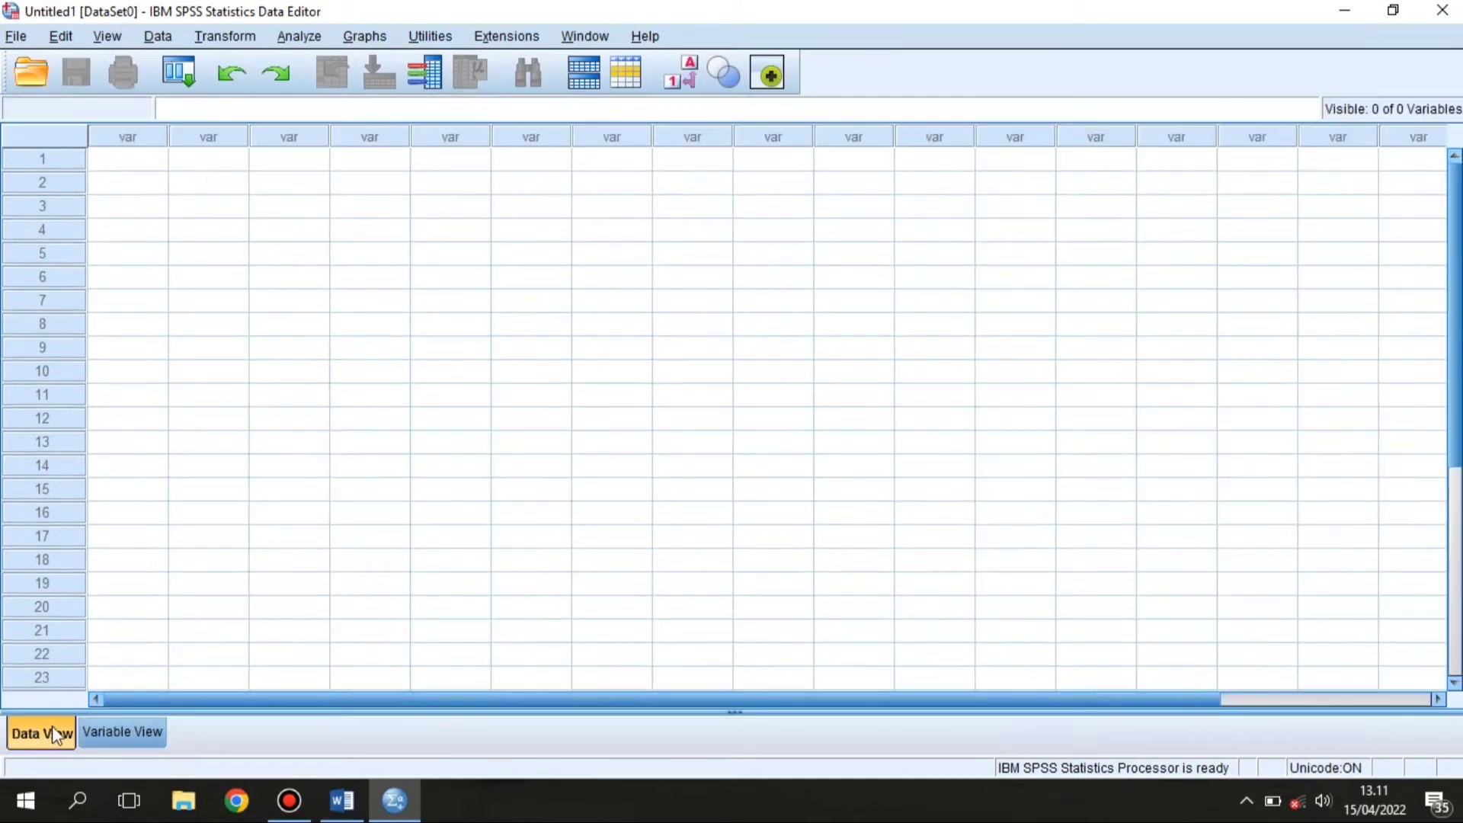
pyautogui.click(111, 730)
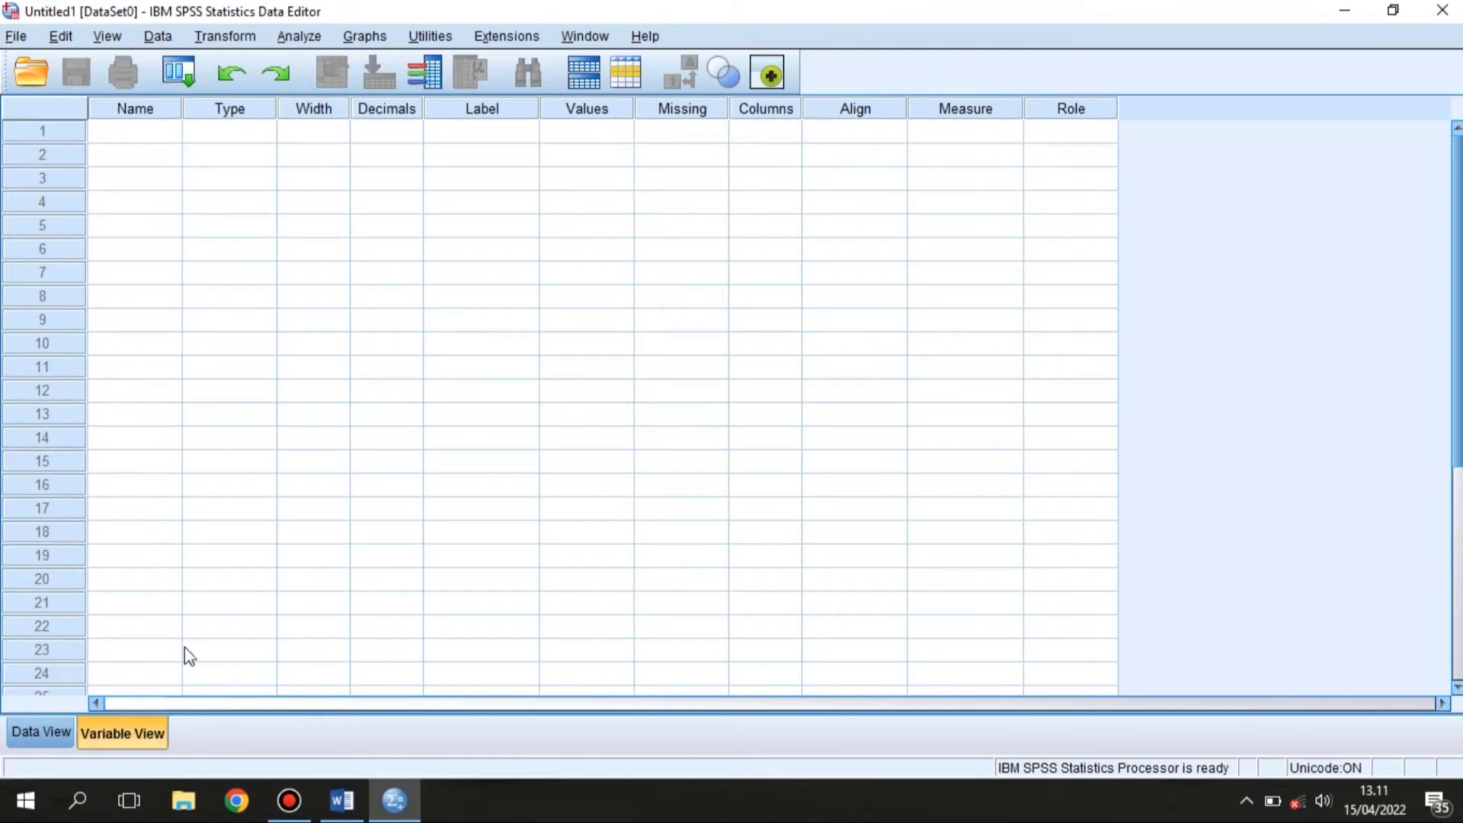
# Step: Check the KODE BENDA UJI column heading in the Word table and return to the SPSS variable list
pyautogui.click(142, 138)
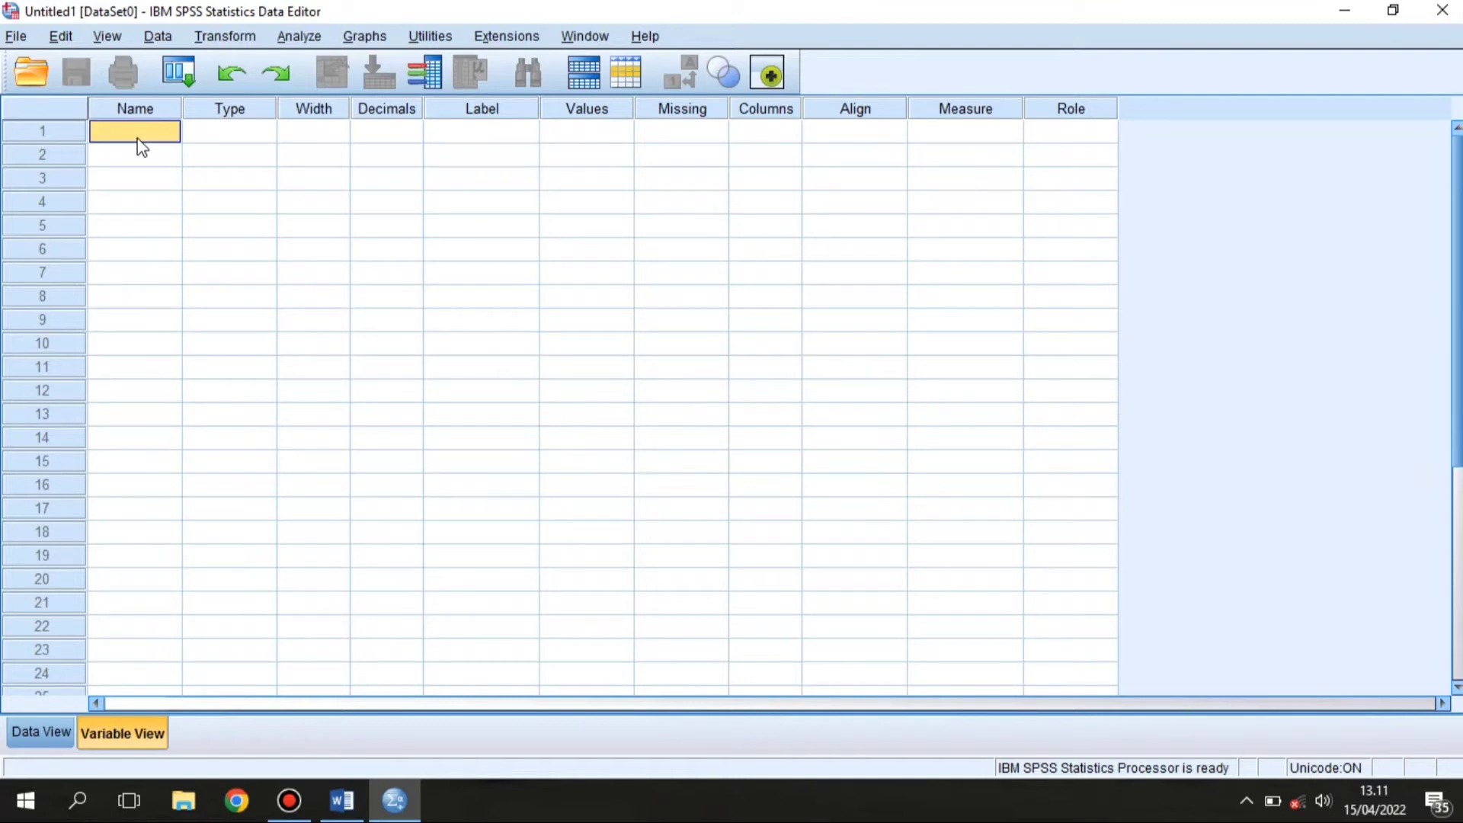
pyautogui.moveTo(364, 808)
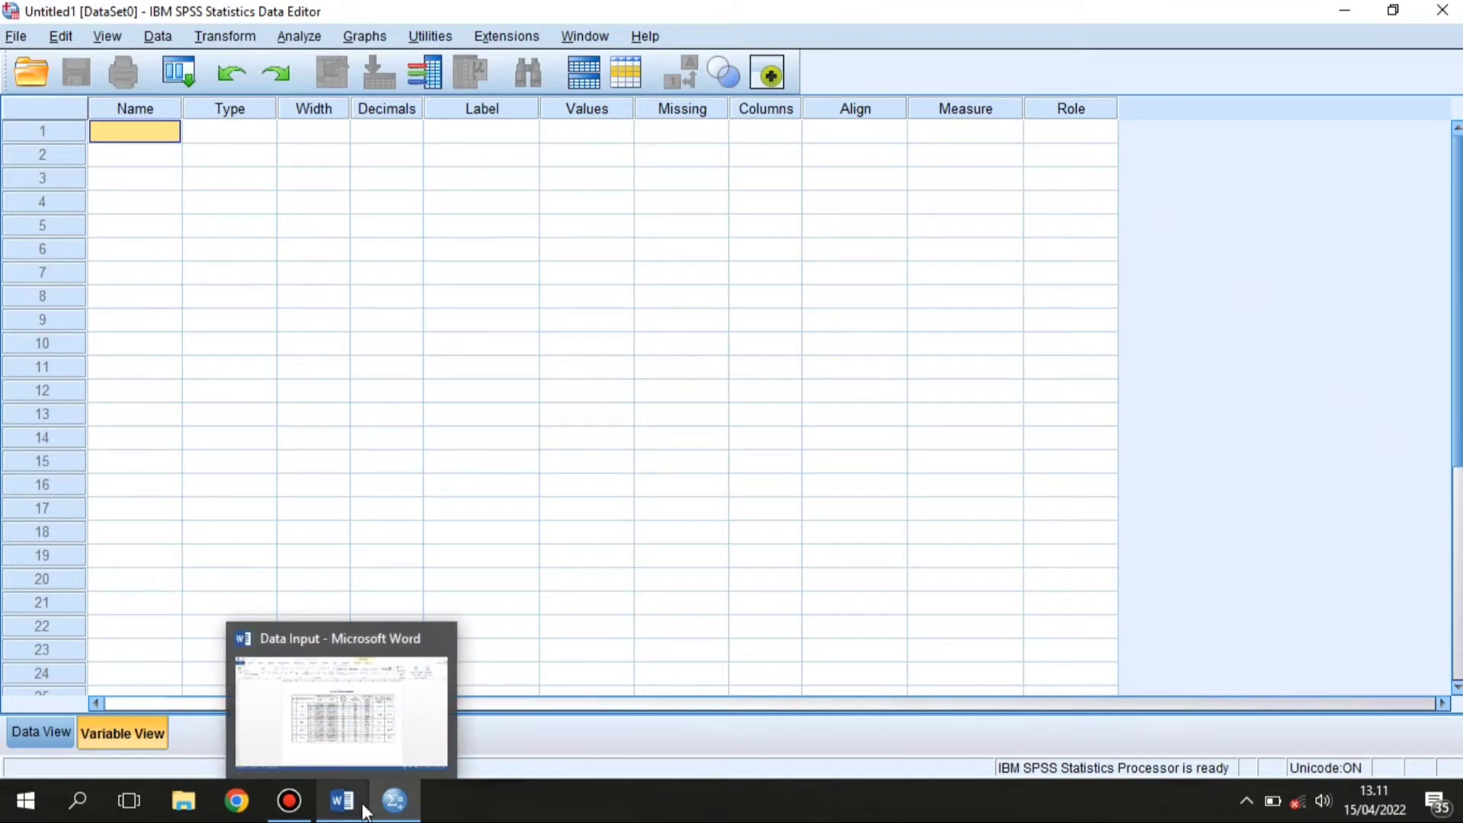
pyautogui.click(376, 728)
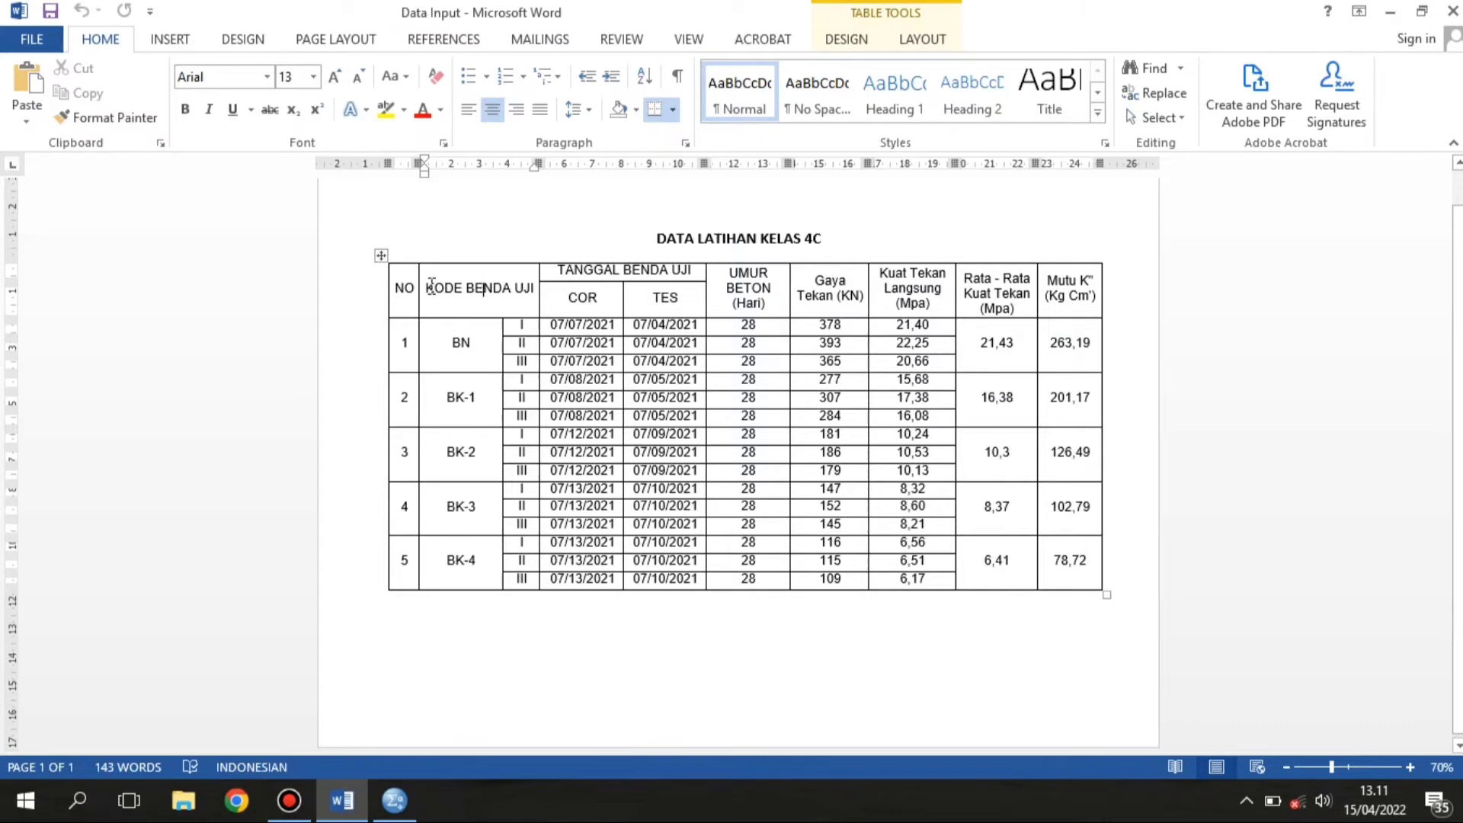
pyautogui.moveTo(431, 285); pyautogui.dragTo(537, 287)
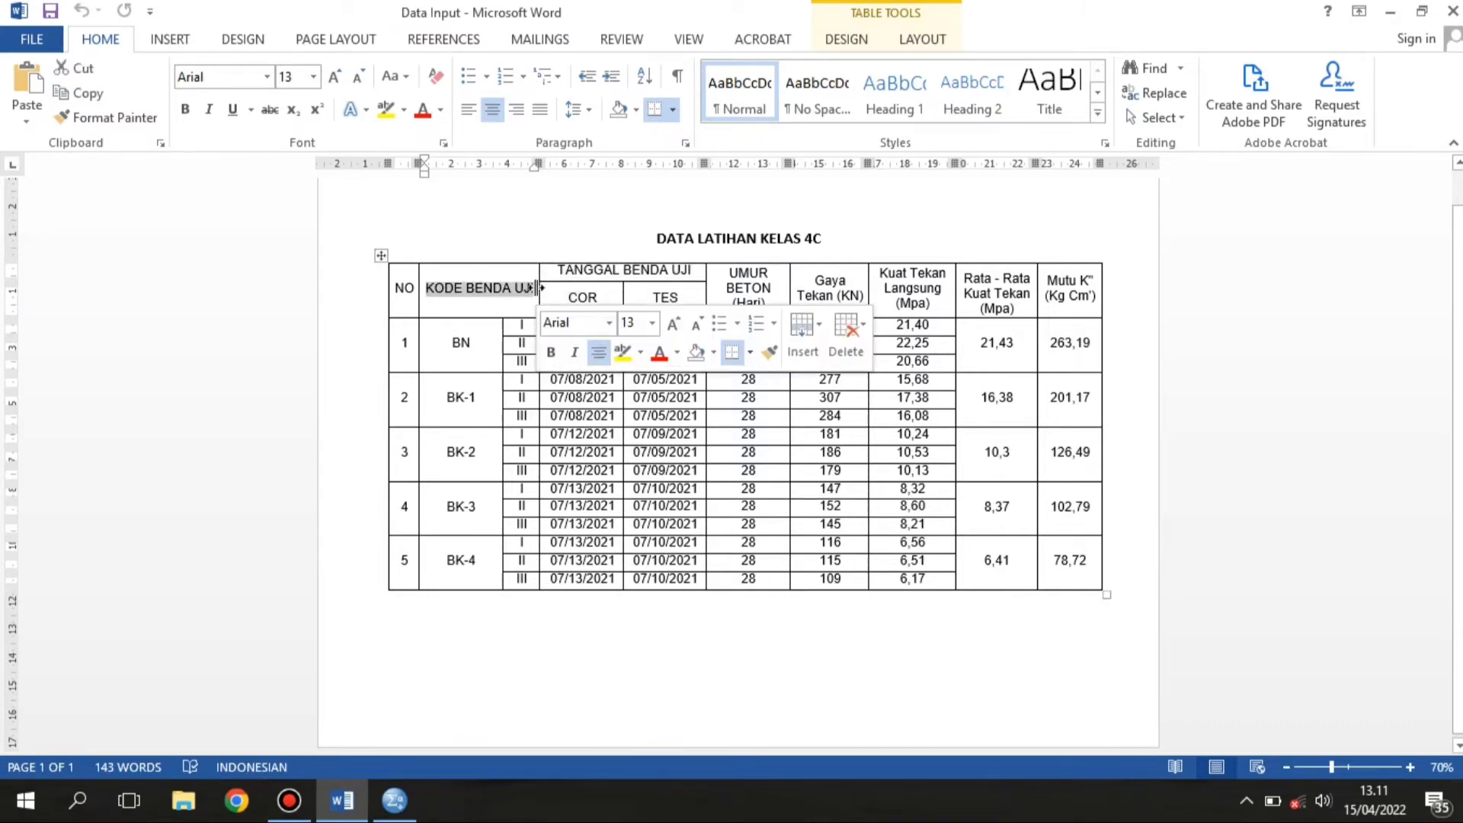
pyautogui.click(524, 296)
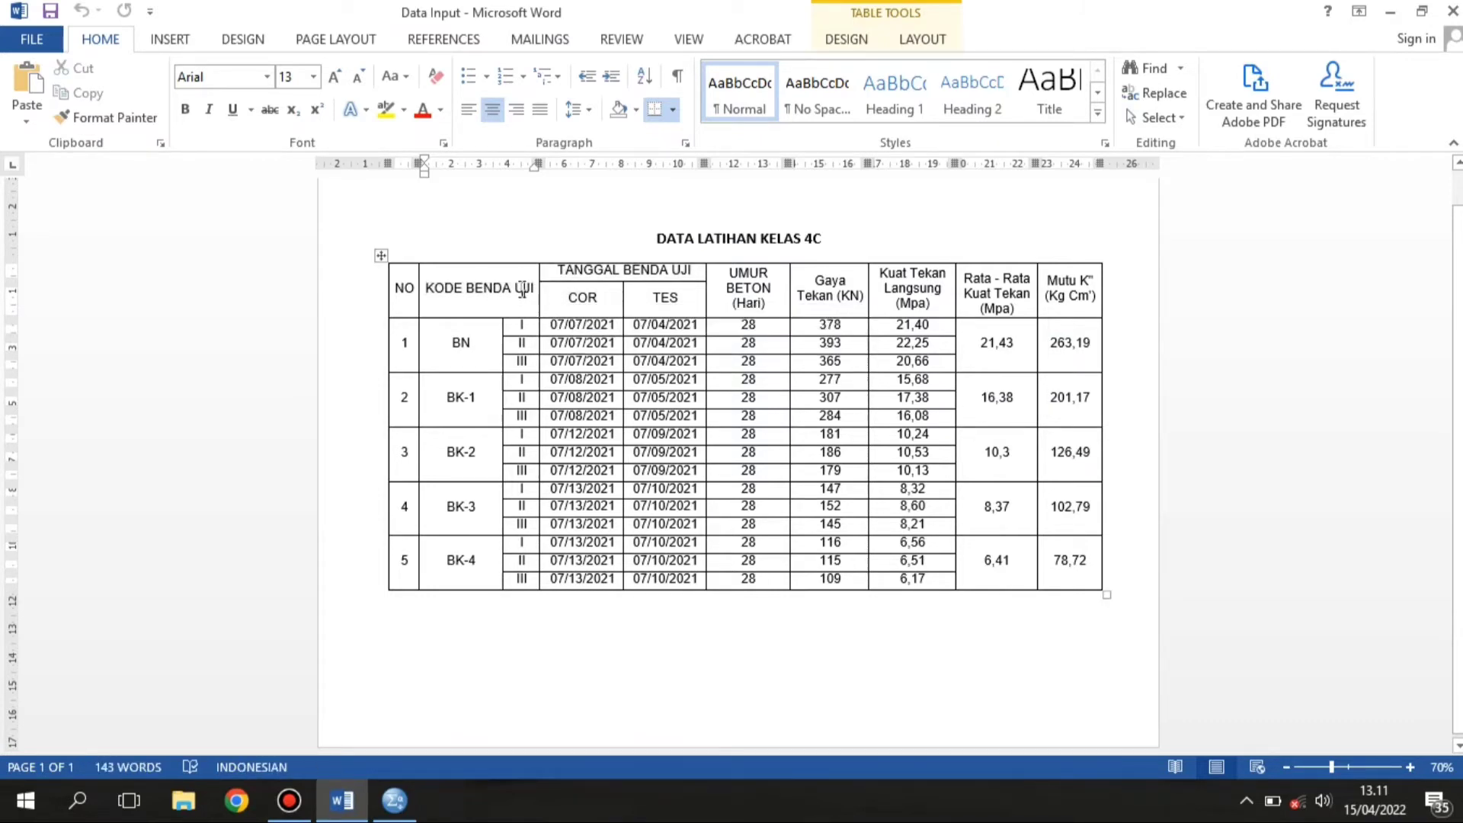
pyautogui.click(428, 290)
pyautogui.keyDown('shift'); pyautogui.click(534, 292); pyautogui.keyUp('shift')
pyautogui.hotkey('alt', 'Tab')
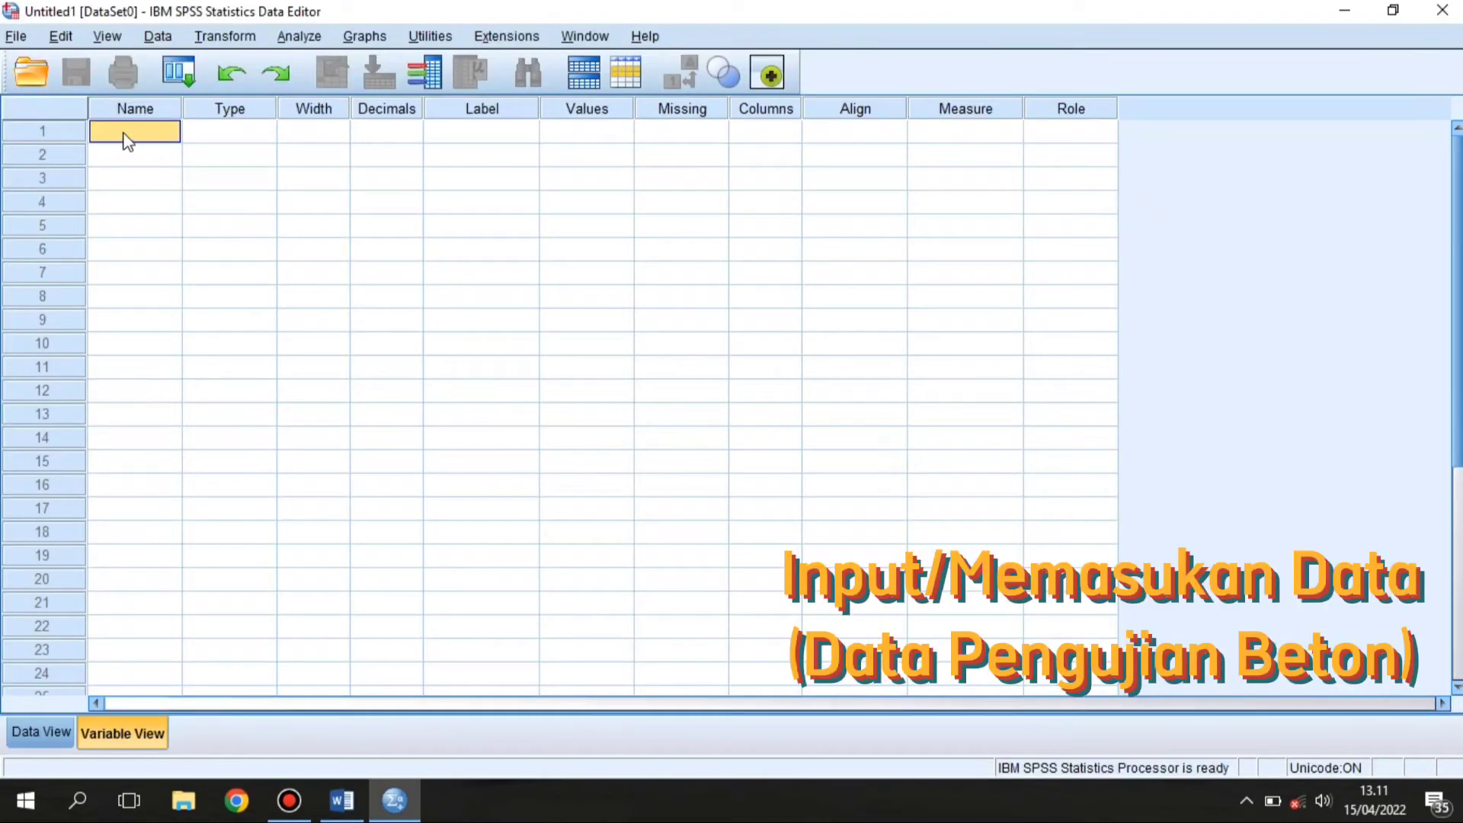
# Step: Create the first variable with the name KBU and set its type to String
pyautogui.click(127, 140)
pyautogui.write('KBU')
pyautogui.press('Return')
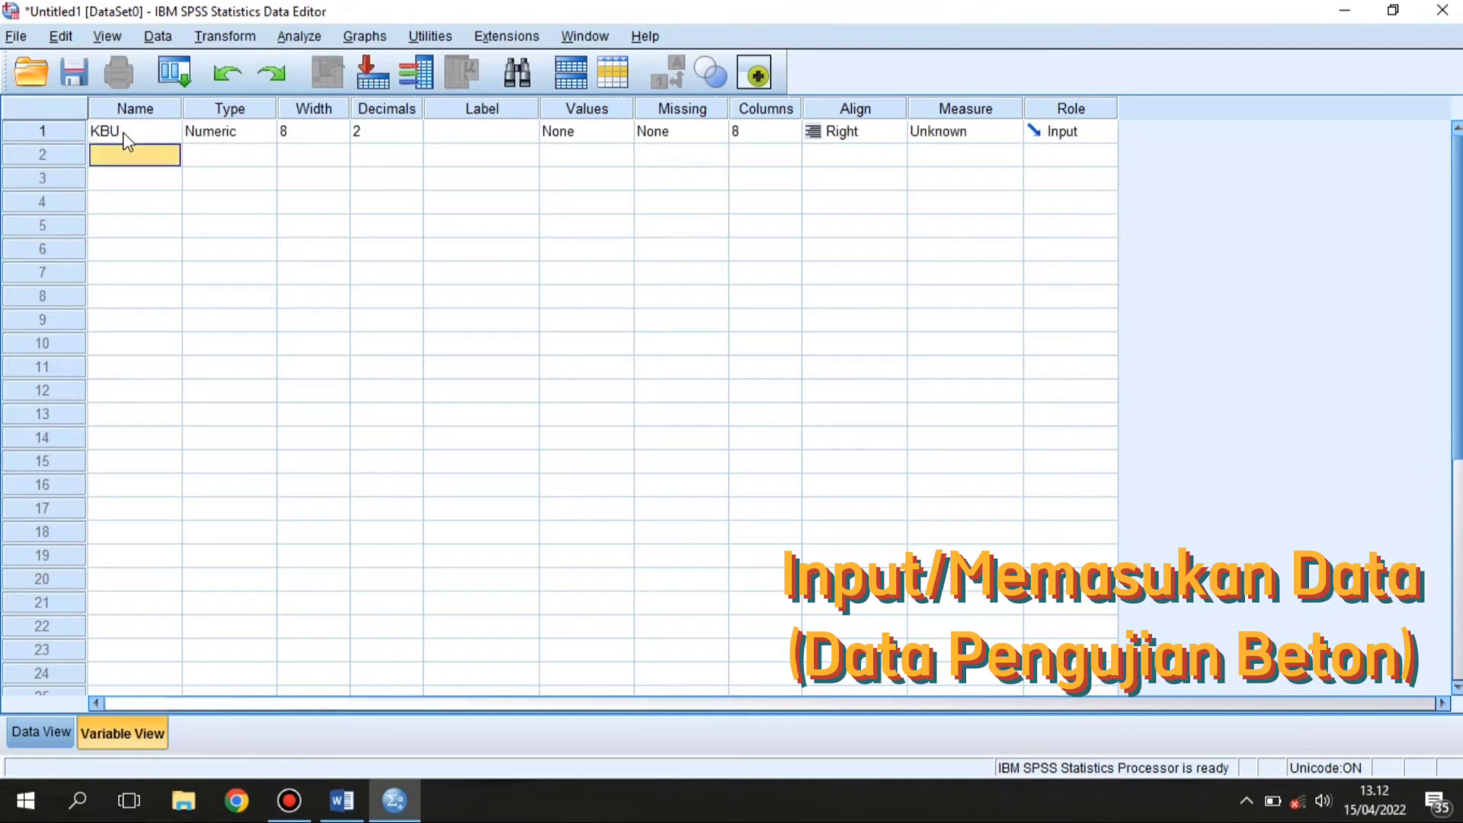
pyautogui.click(229, 131)
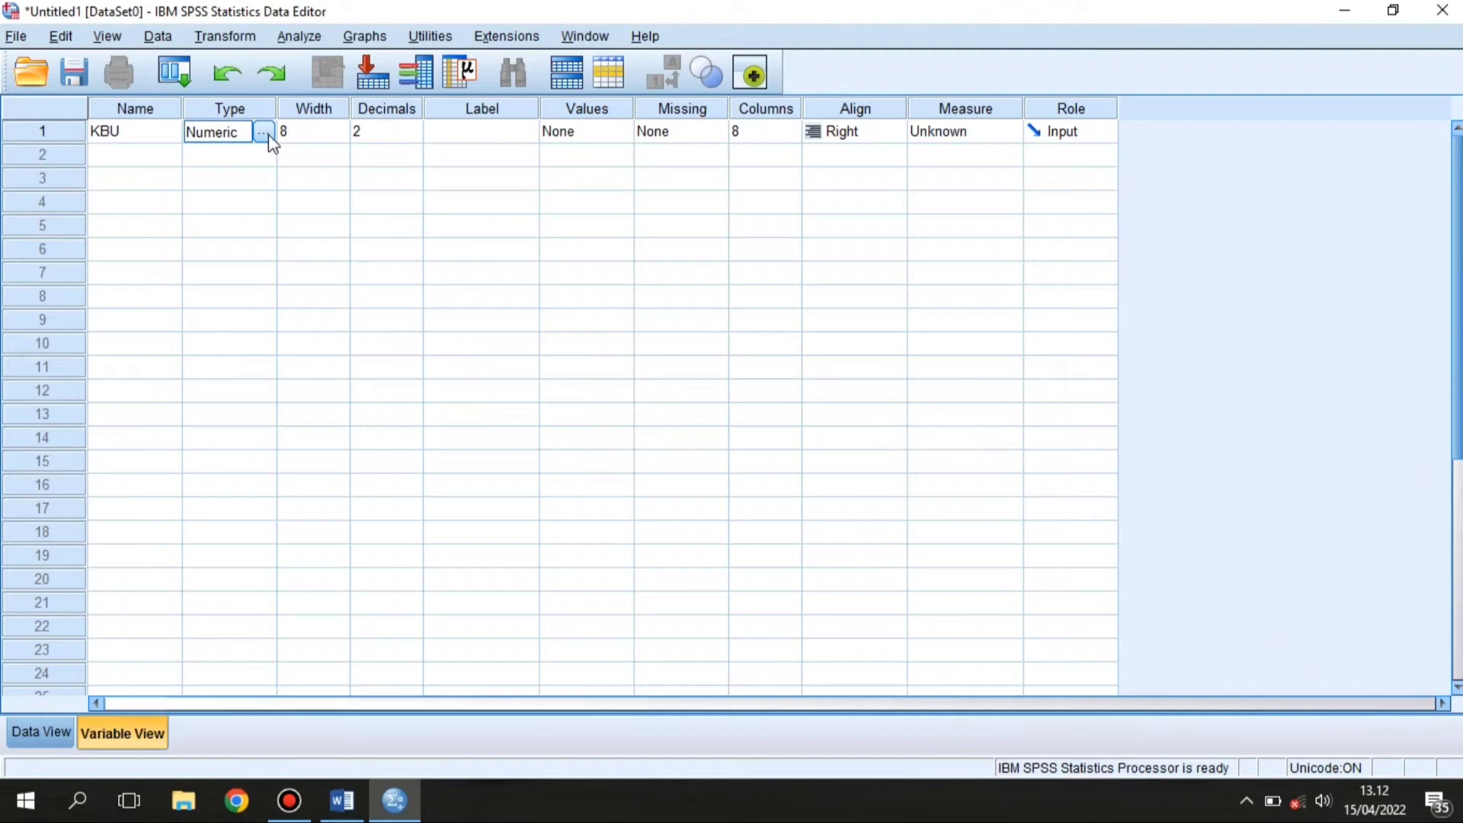
pyautogui.click(263, 133)
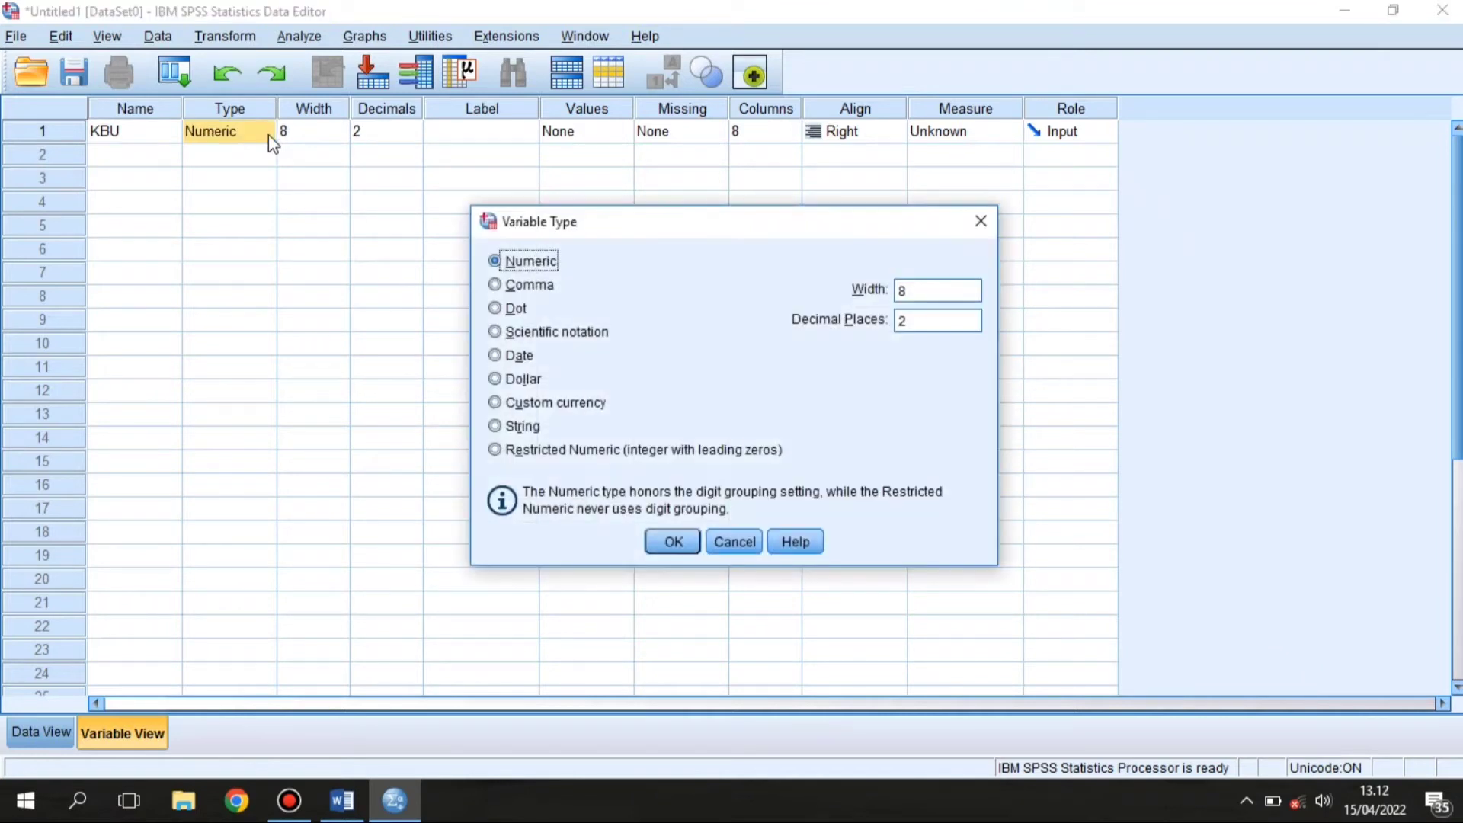
pyautogui.click(523, 427)
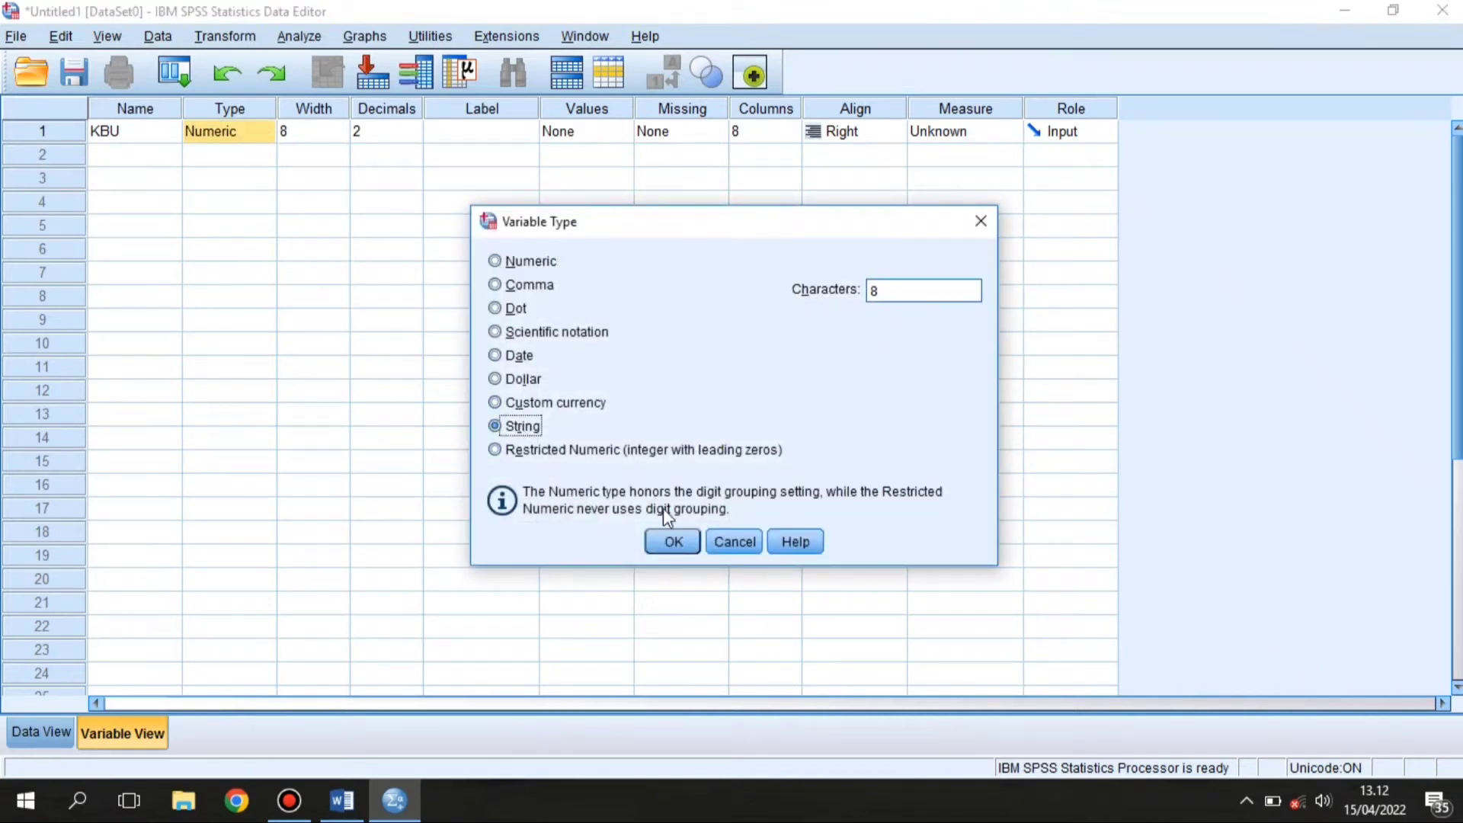
pyautogui.click(672, 543)
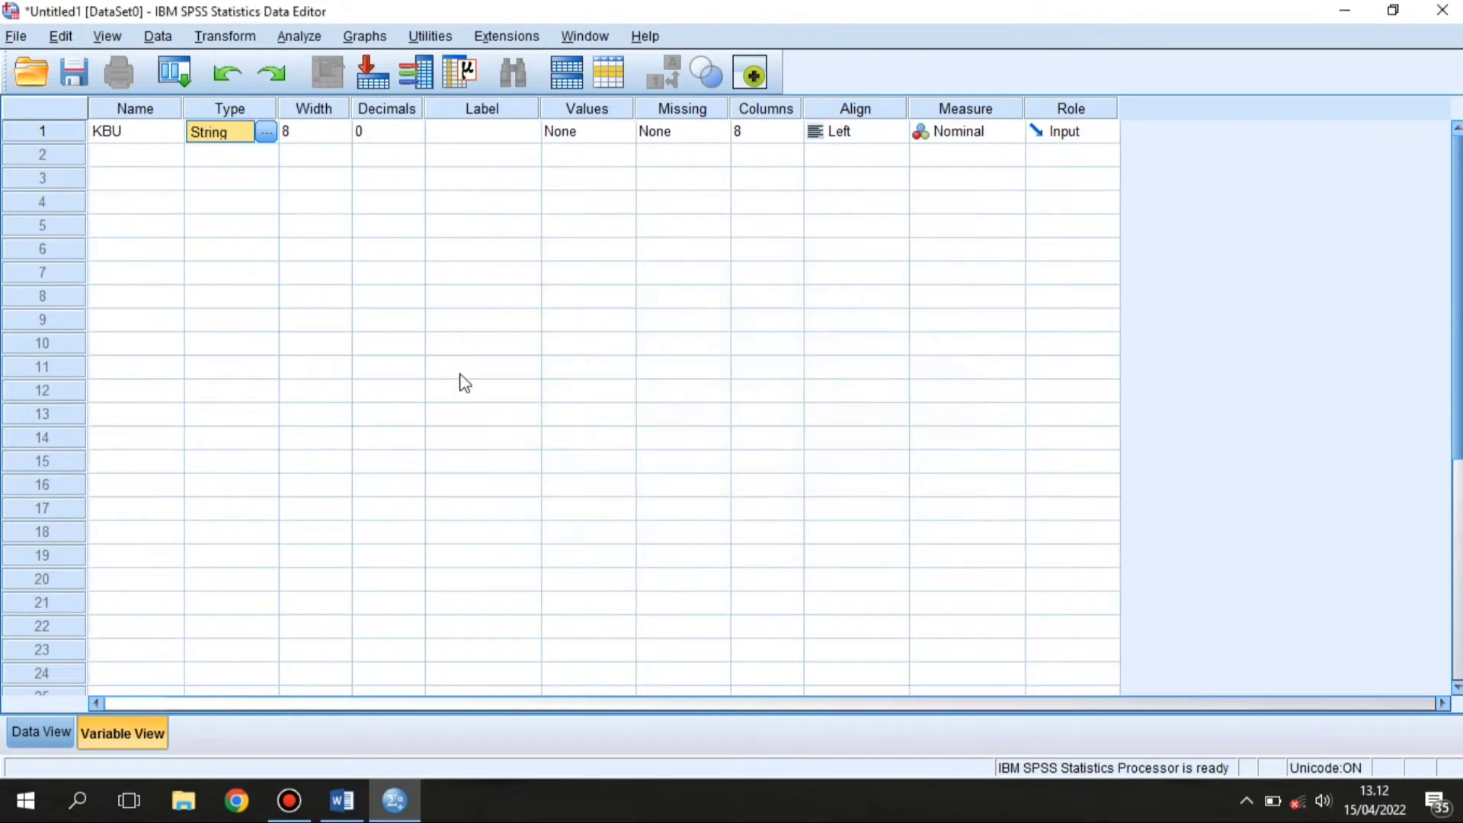
# Step: Label the KBU variable "Kode Benda Uji"
pyautogui.click(461, 131)
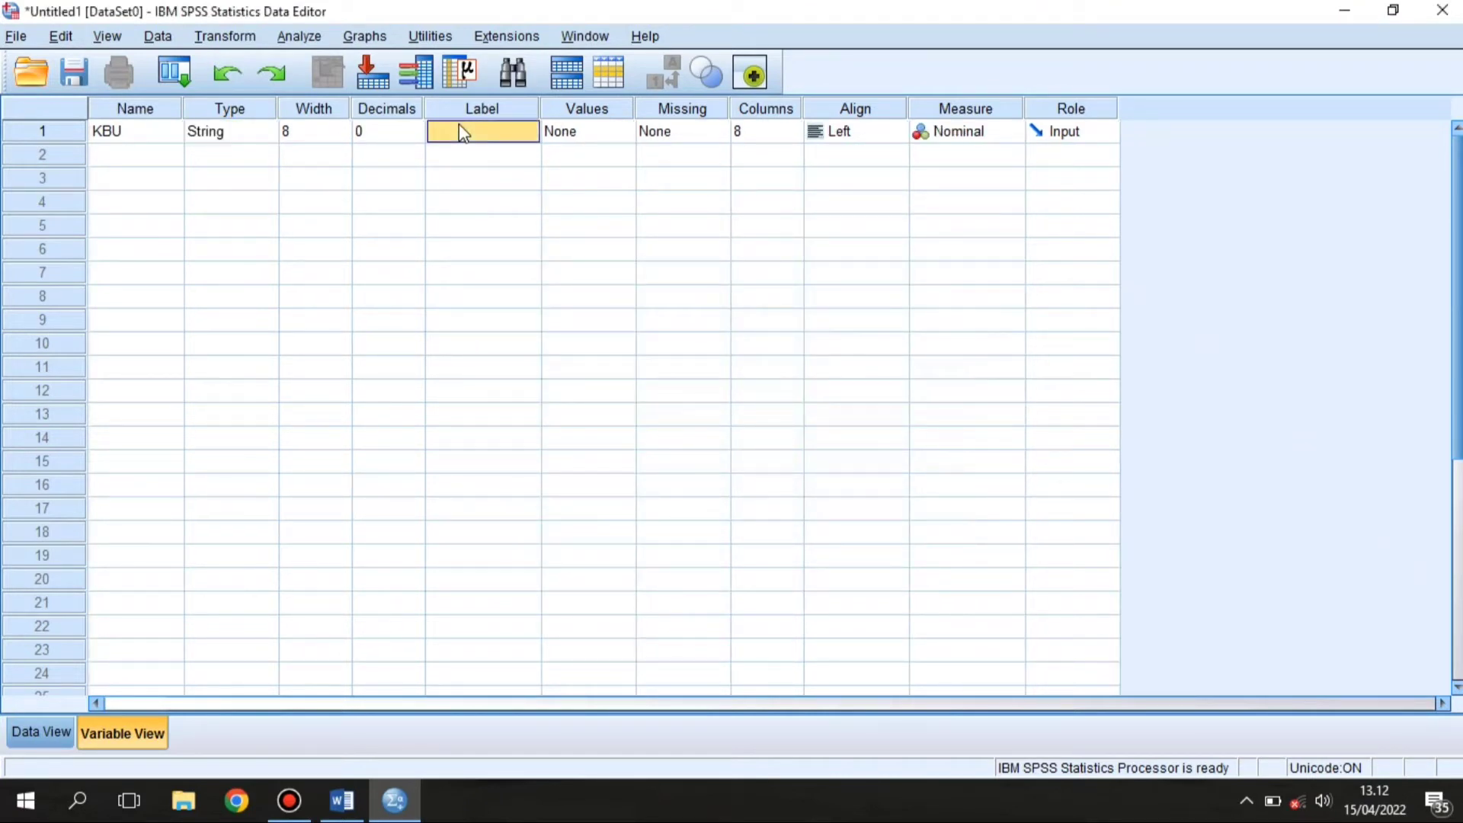
pyautogui.write('Kode Benda Uji')
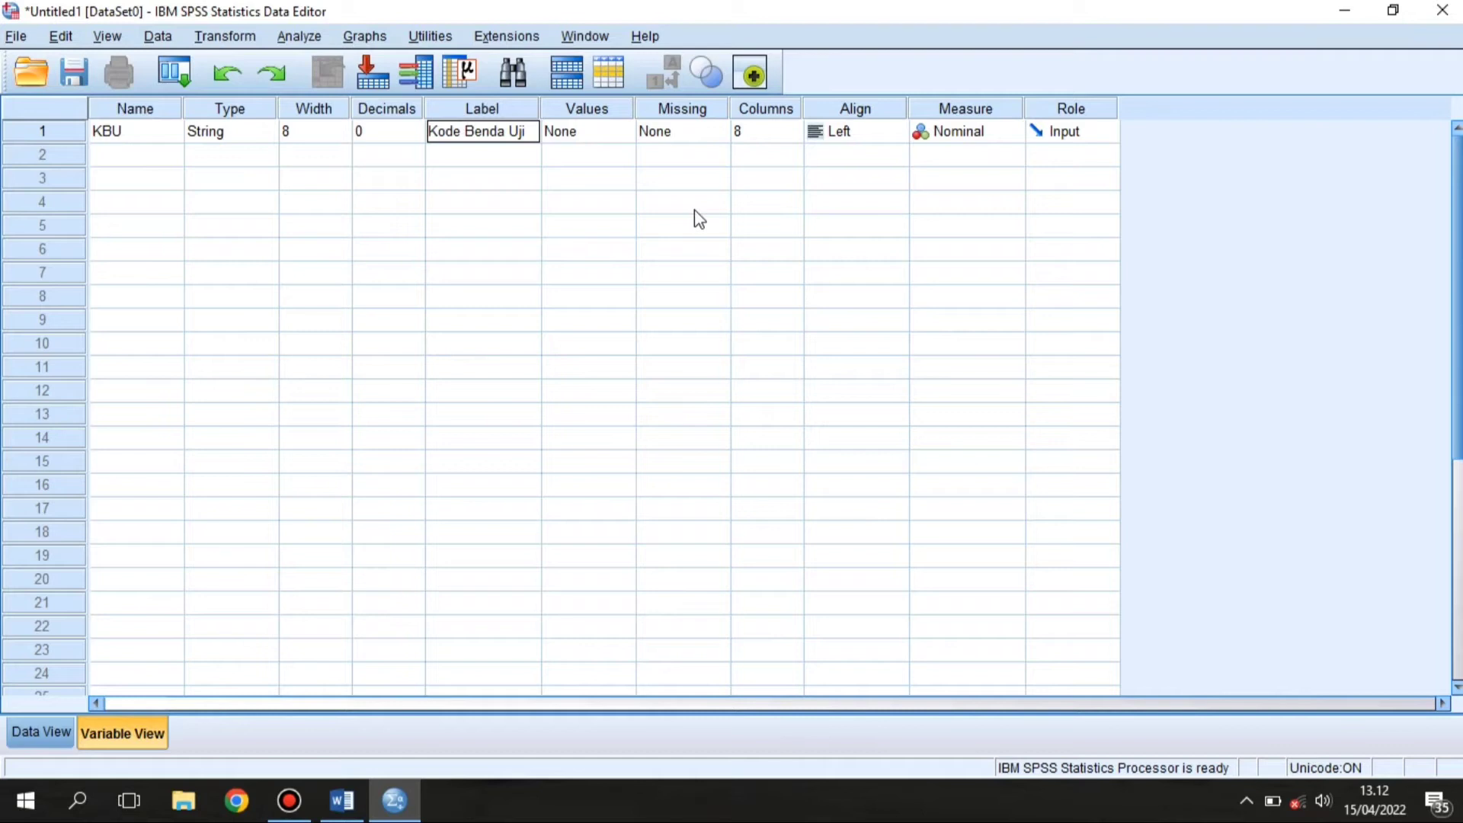
pyautogui.press('Return')
# Step: Set the KBU variable's alignment to Center and its measure to Nominal
pyautogui.click(842, 135)
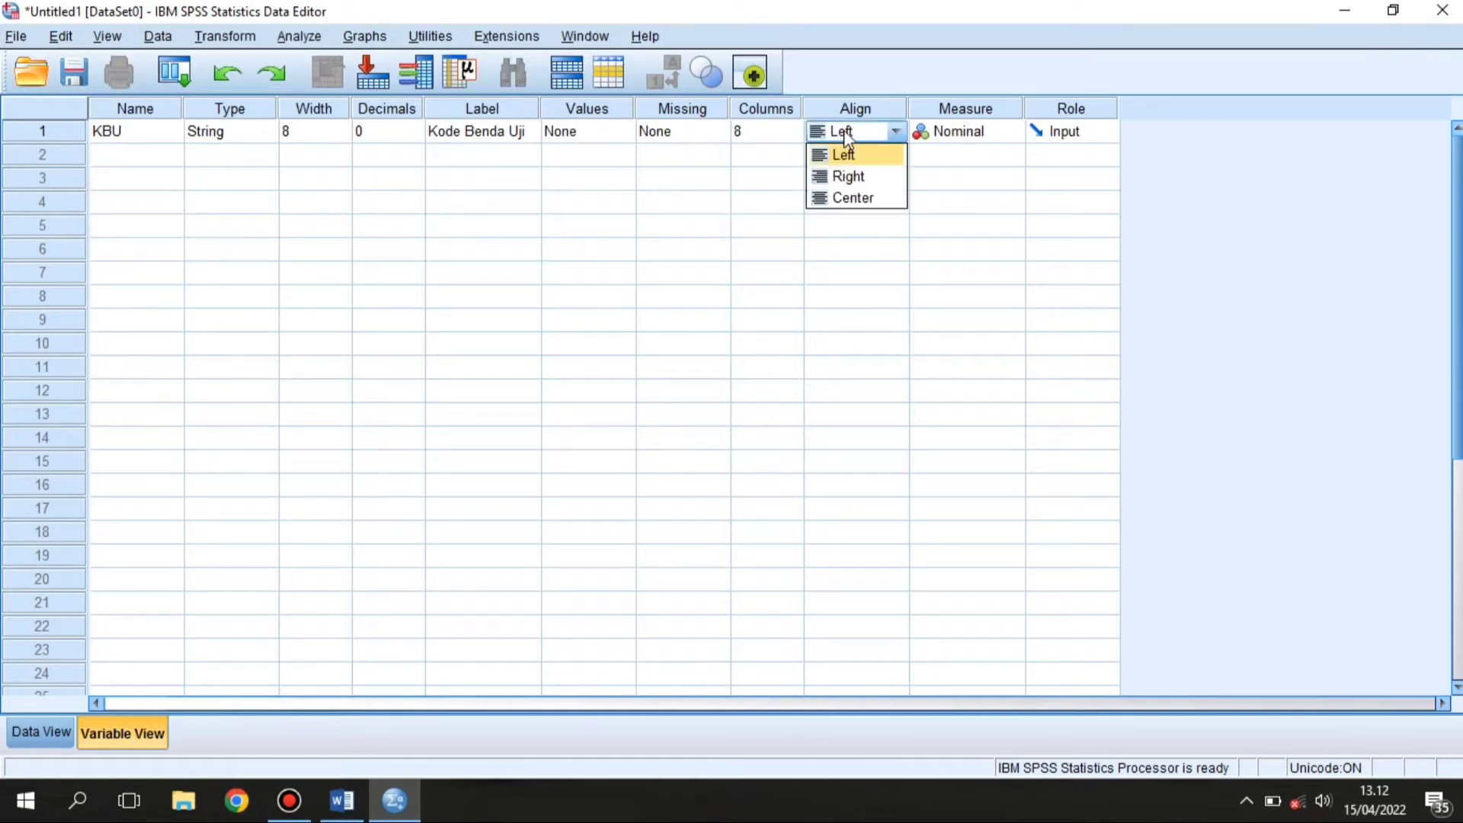
pyautogui.click(860, 196)
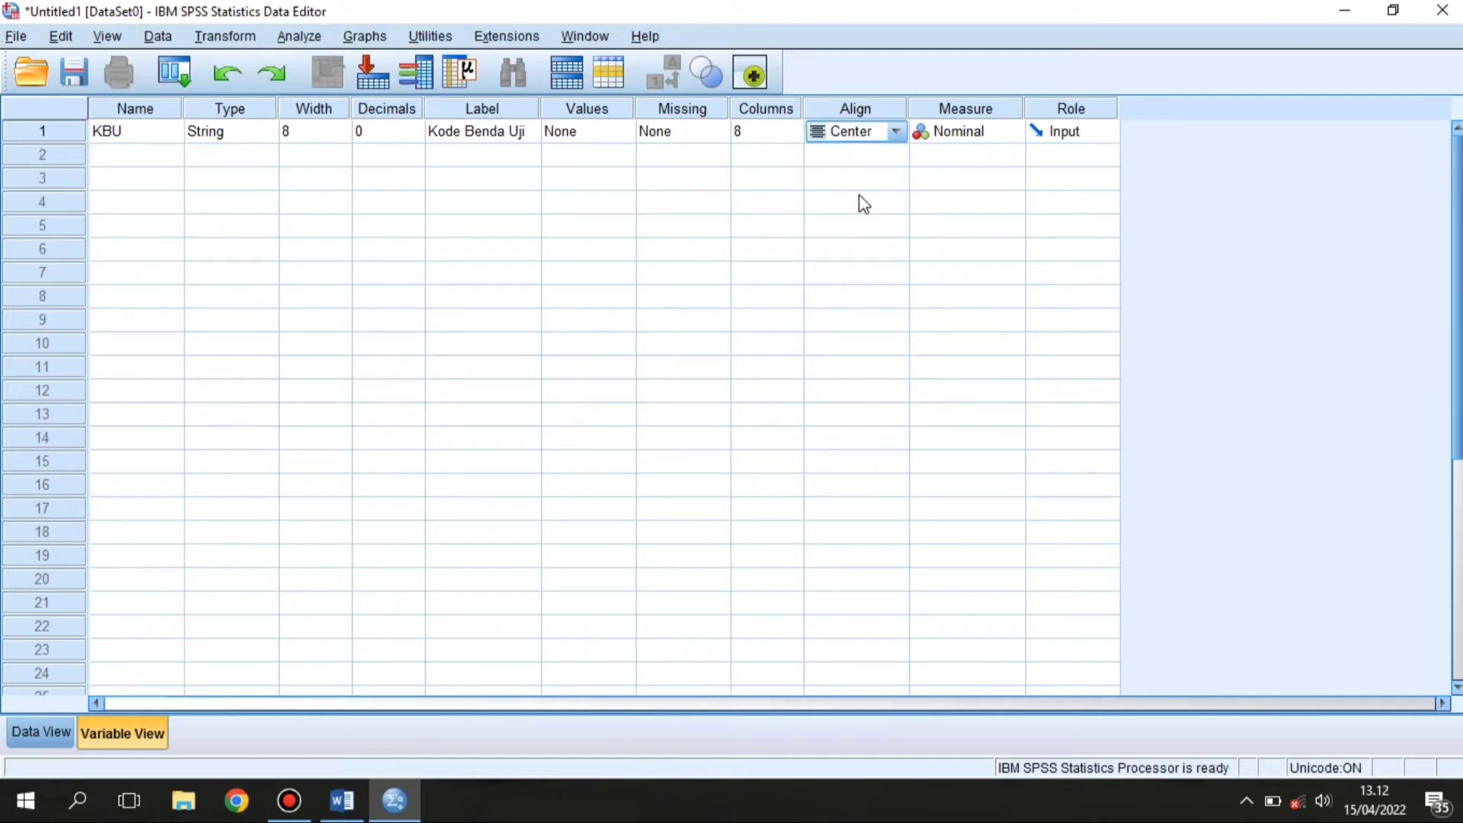
pyautogui.click(949, 134)
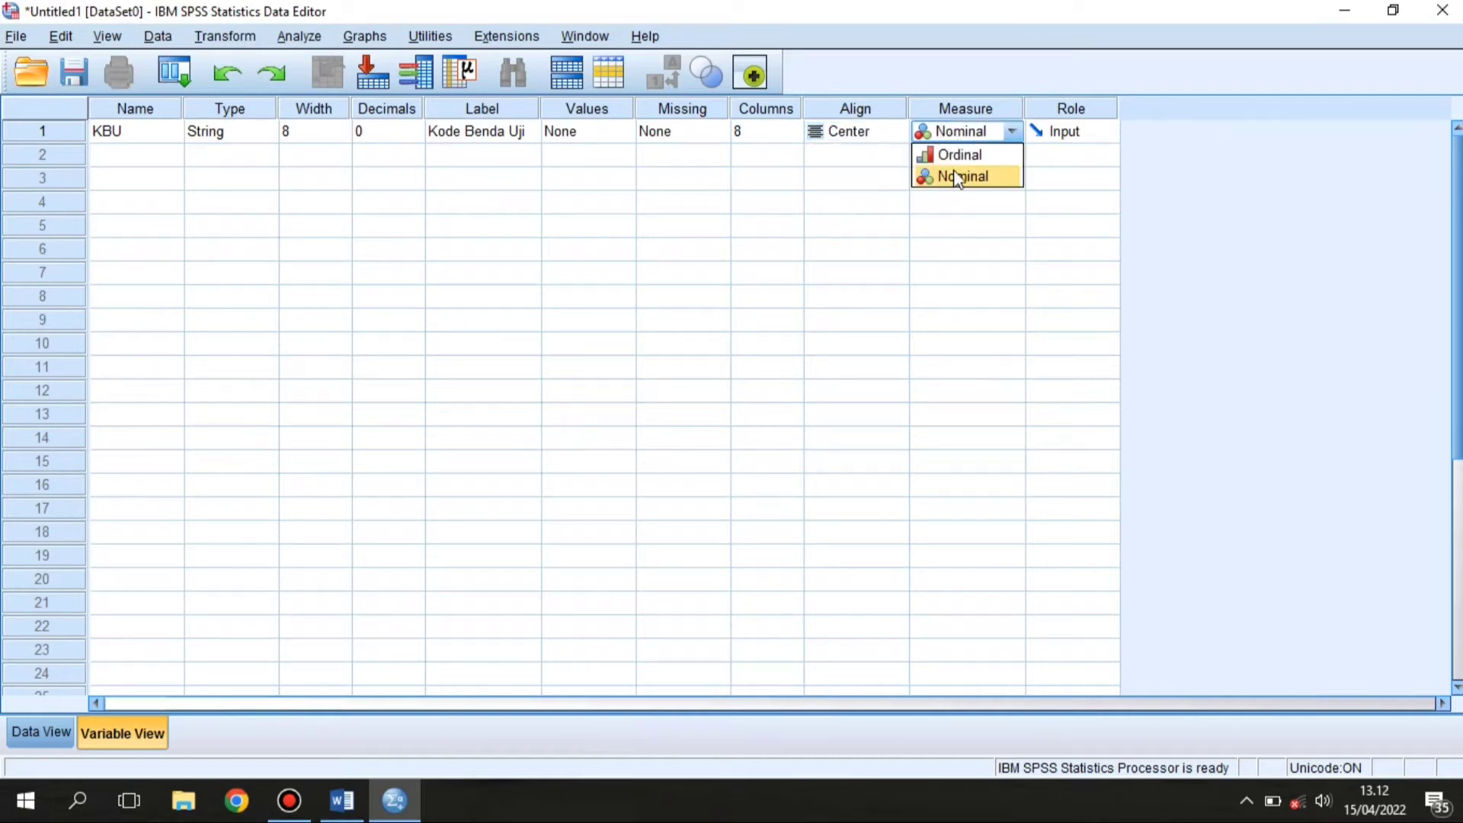
pyautogui.click(956, 176)
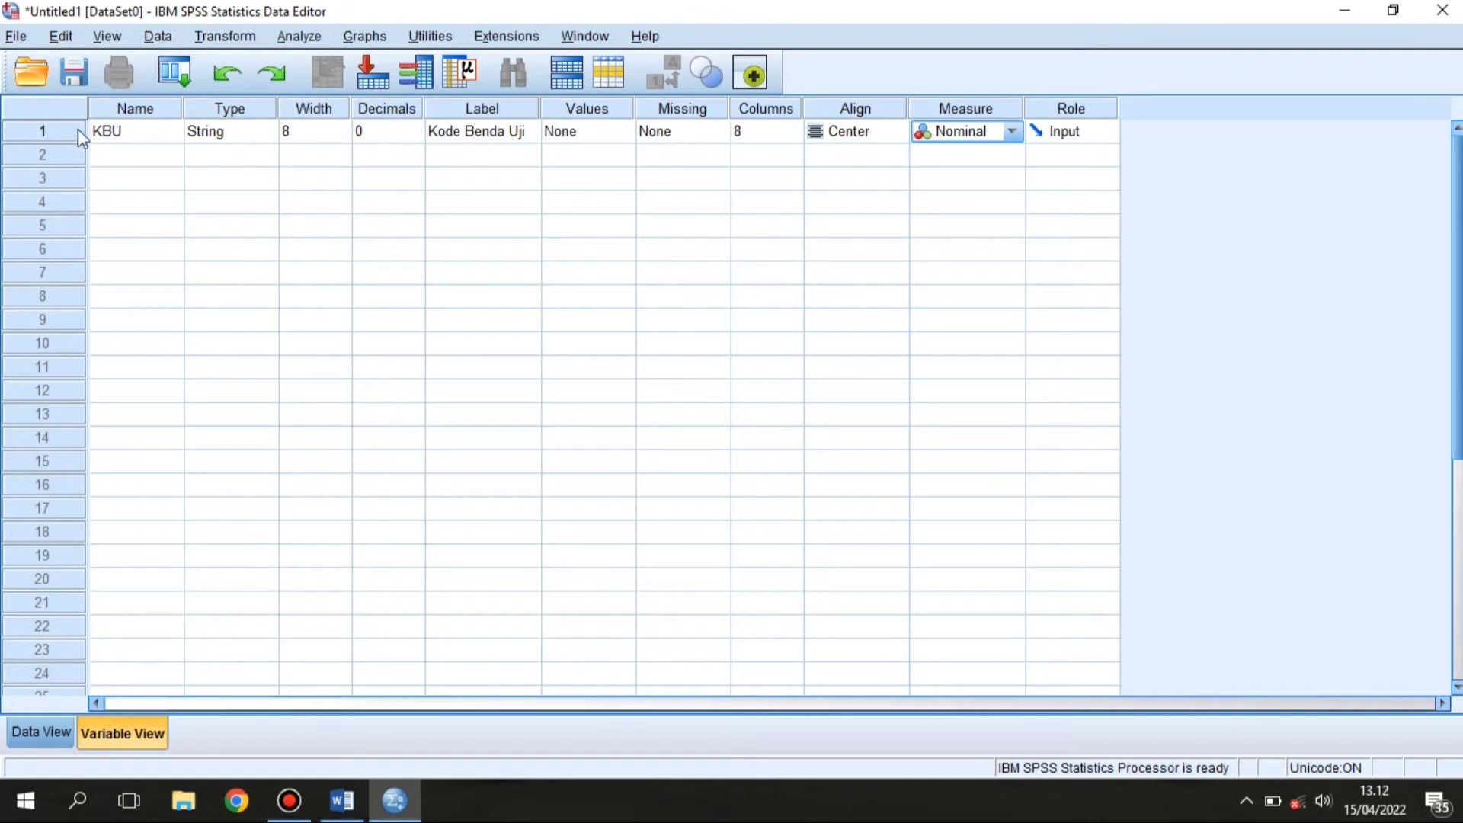
# Step: Check the TANGGAL BENDA UJI heading with its COR and TES columns in the Word table, then return to SPSS
pyautogui.hotkey('alt', 'Tab')
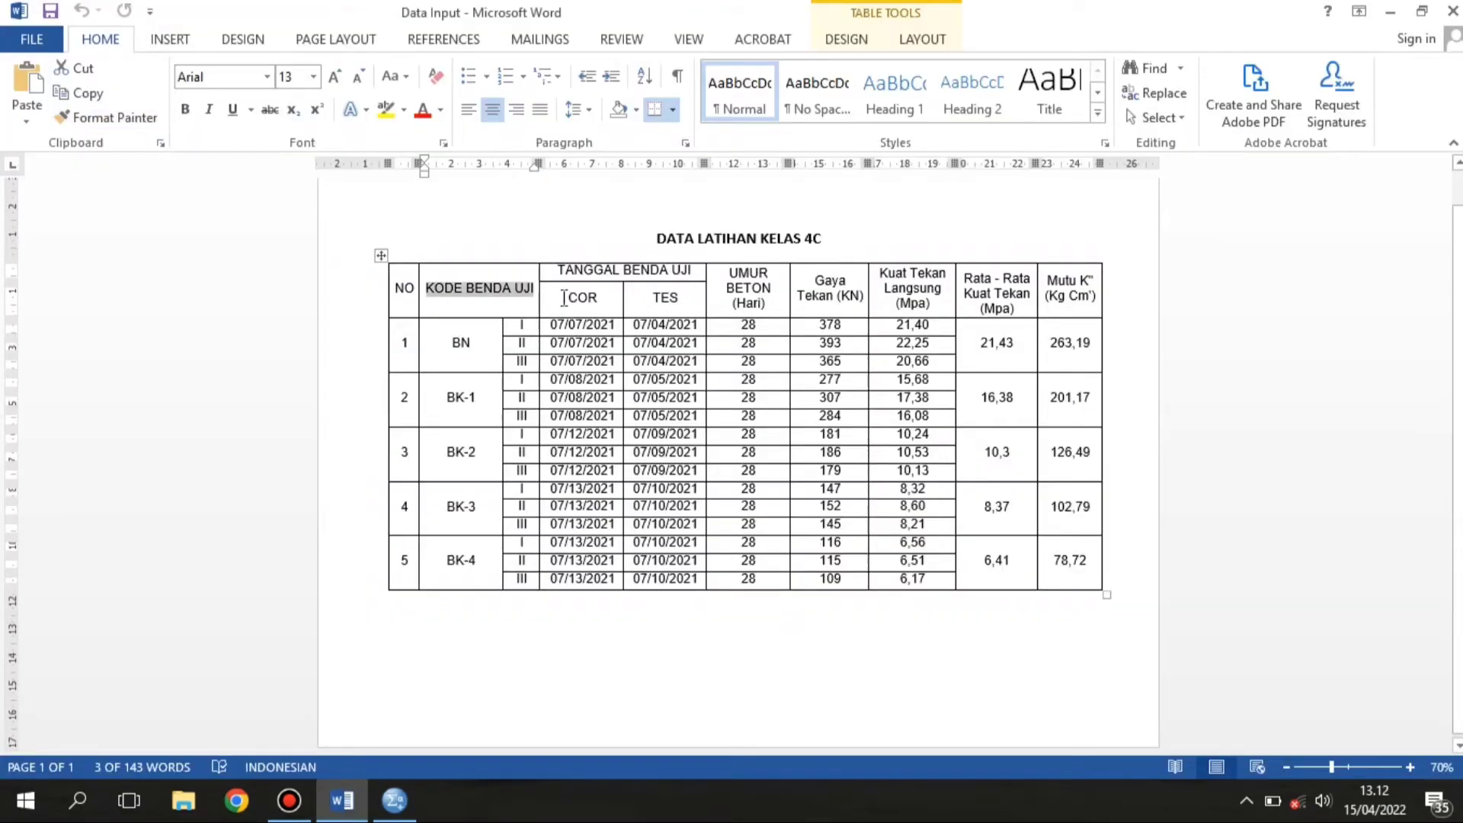
pyautogui.click(558, 272)
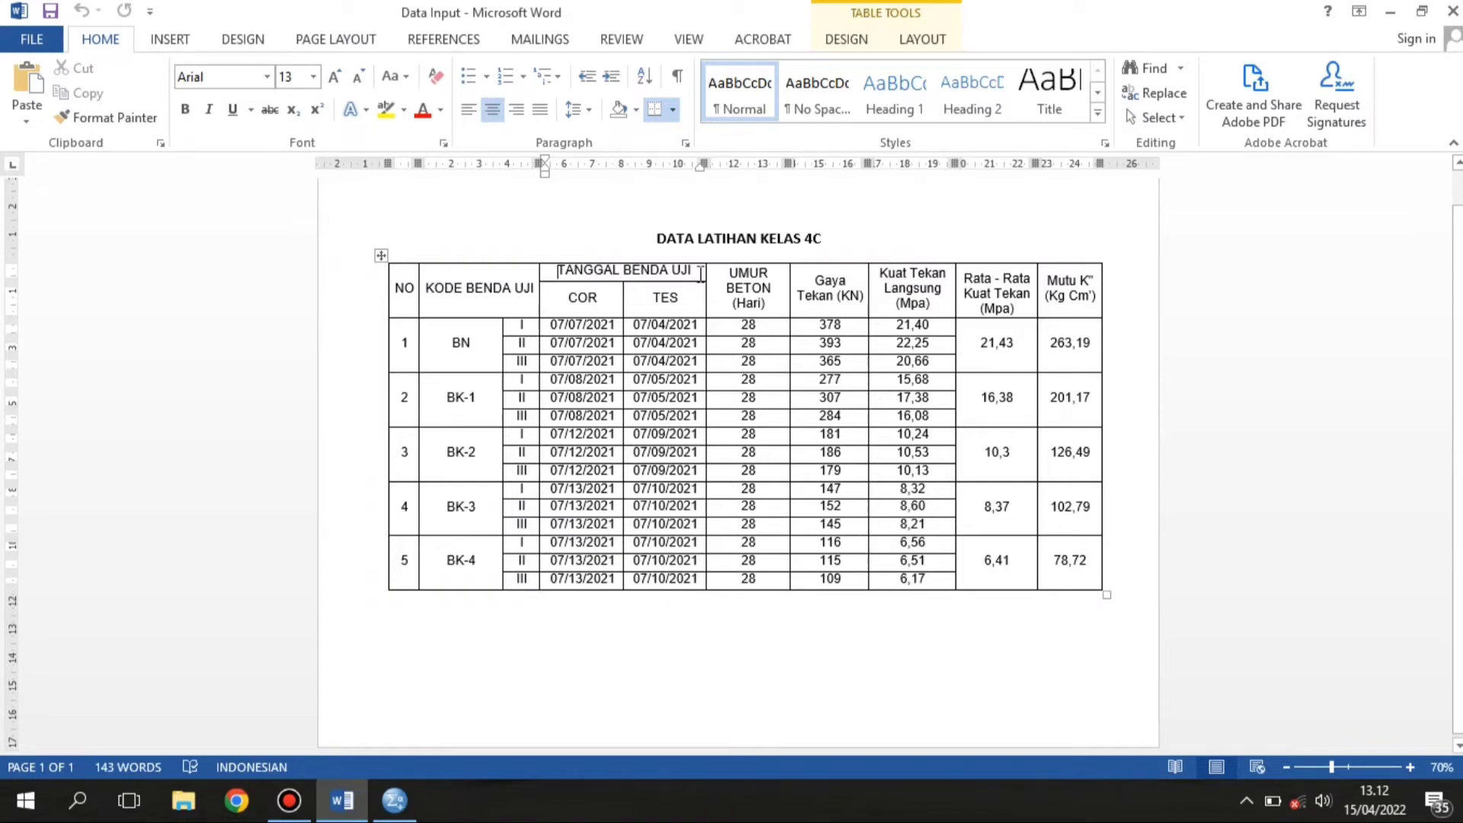
pyautogui.click(587, 297)
pyautogui.click(679, 299)
pyautogui.hotkey('alt', 'Tab')
pyautogui.click(170, 158)
pyautogui.hotkey('alt', 'Tab')
pyautogui.hotkey('alt', 'Tab')
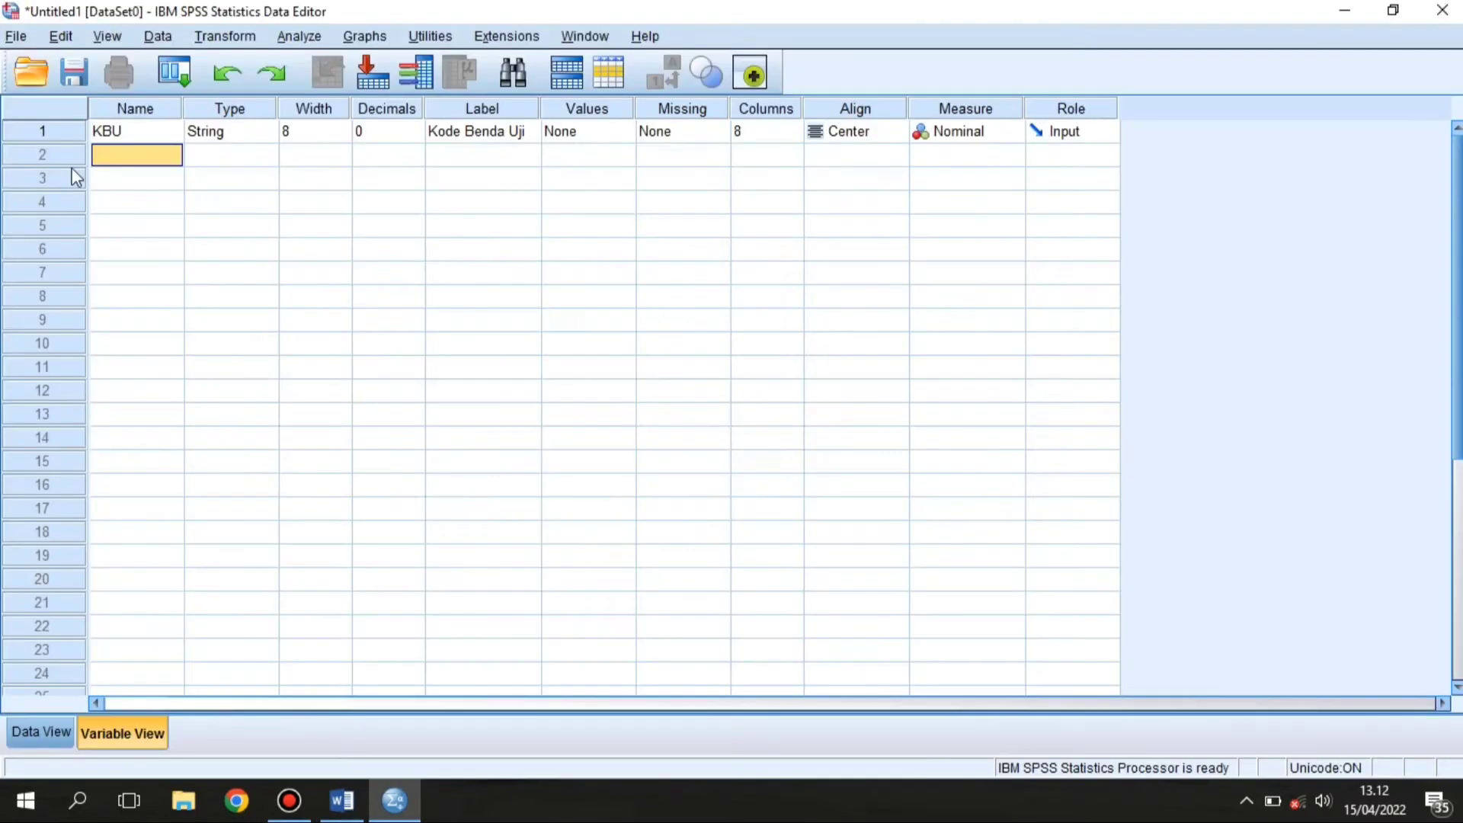
# Step: Create the second variable with the name TBUC and set its type to Date in mm/dd/yyyy format
pyautogui.click(126, 163)
pyautogui.write('TBUC')
pyautogui.press('Return')
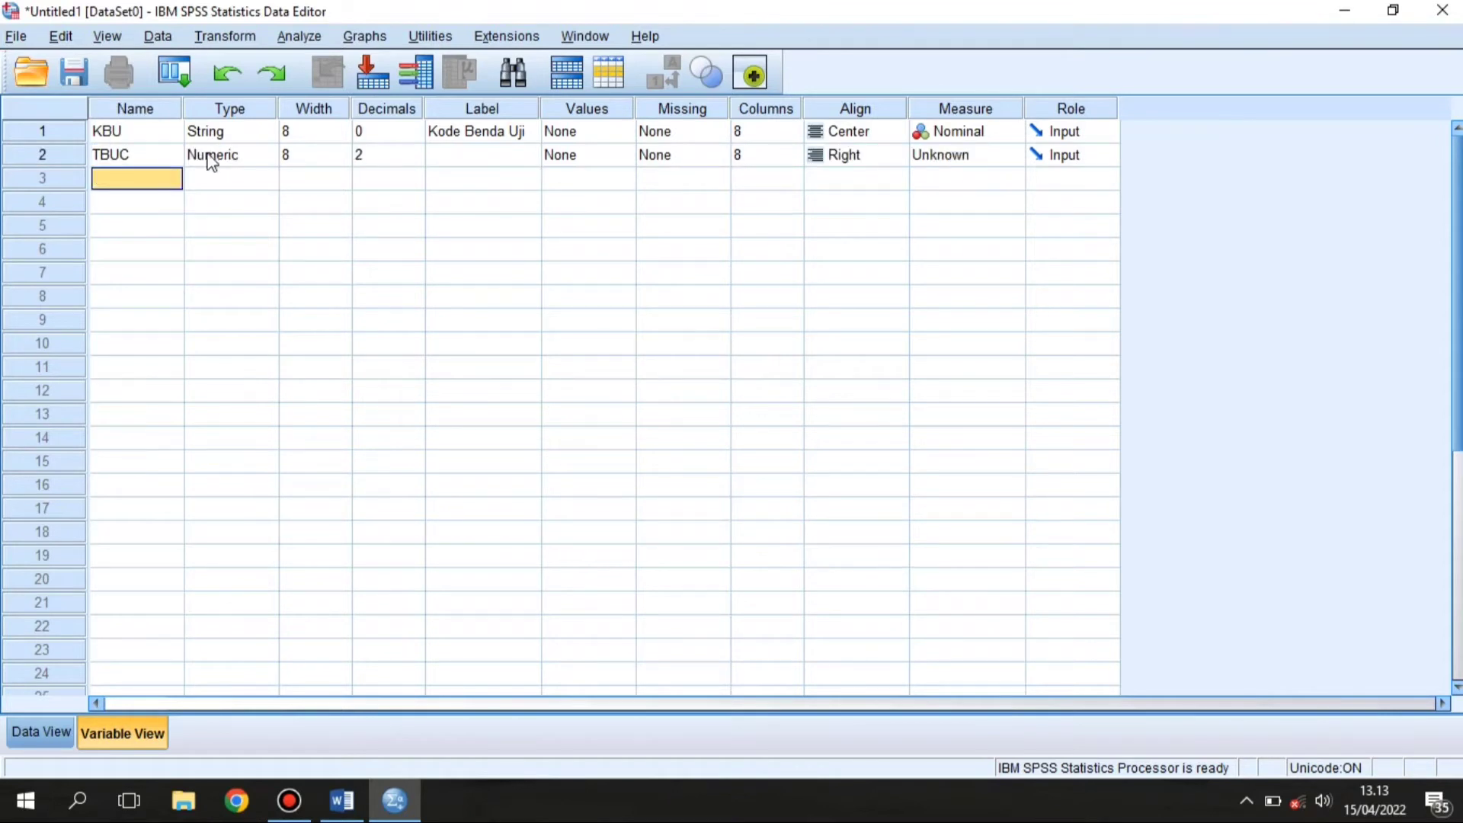
pyautogui.click(215, 159)
pyautogui.click(266, 158)
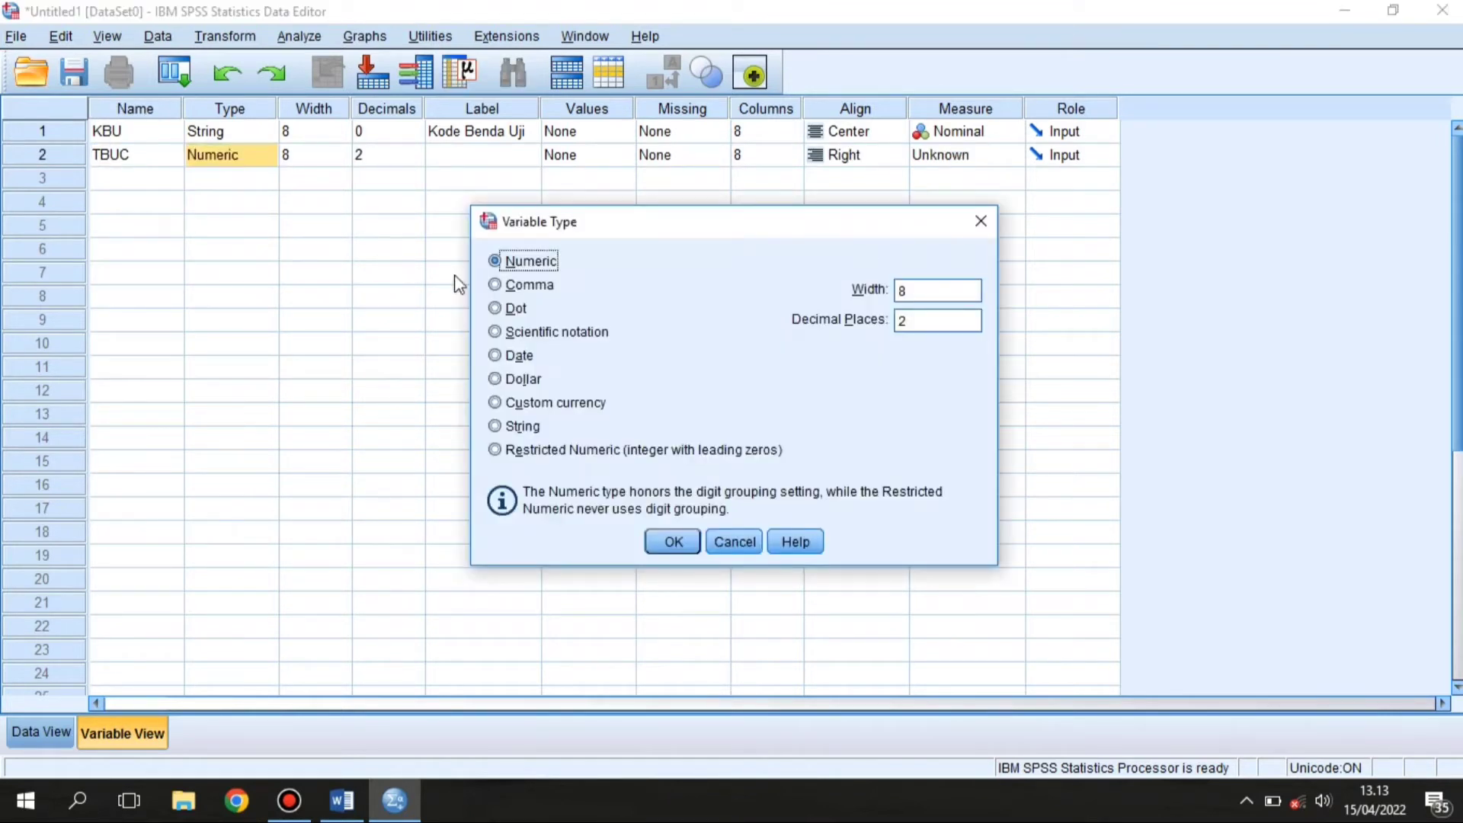
pyautogui.click(518, 355)
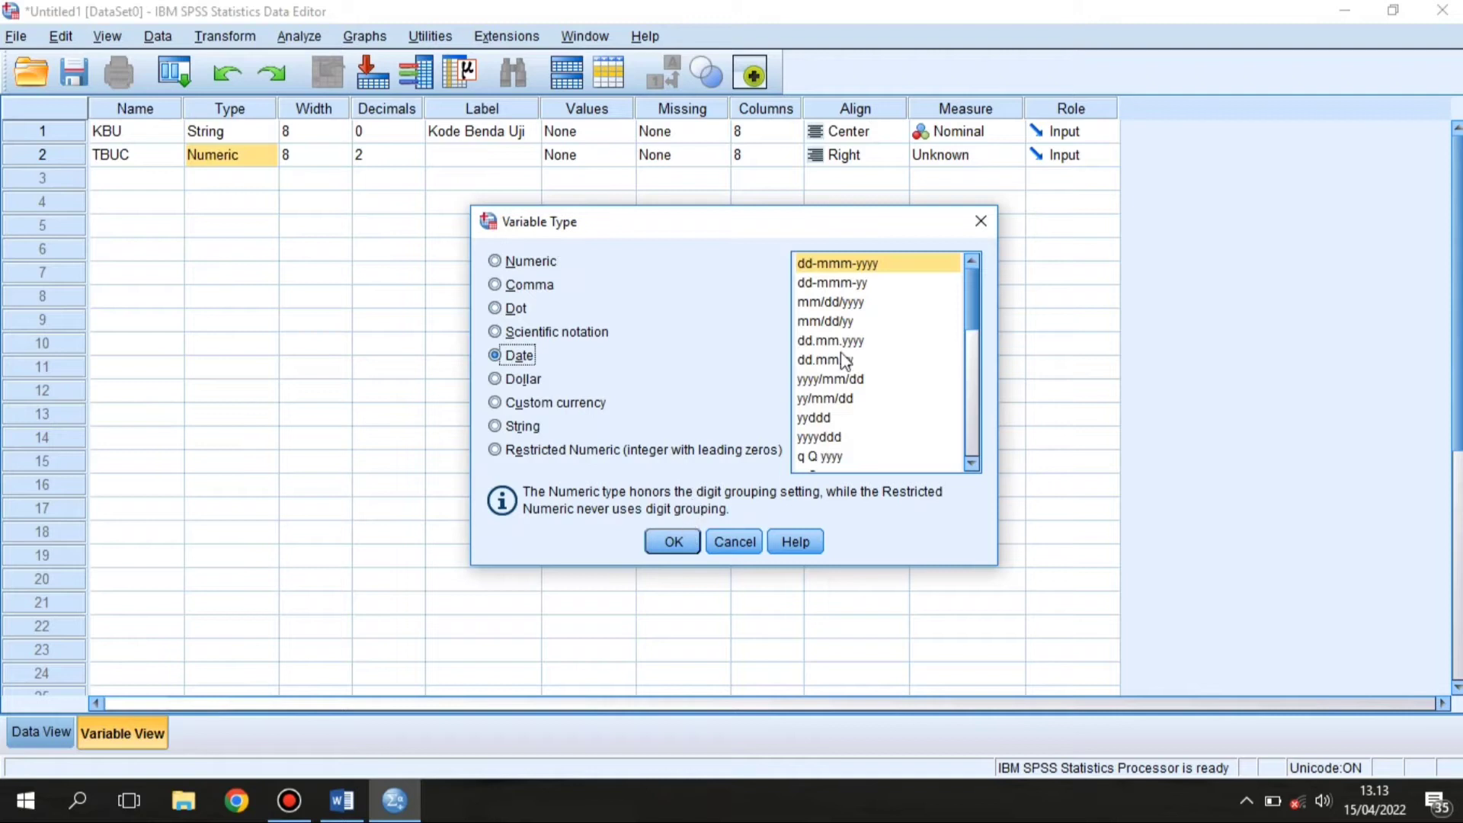
pyautogui.click(846, 304)
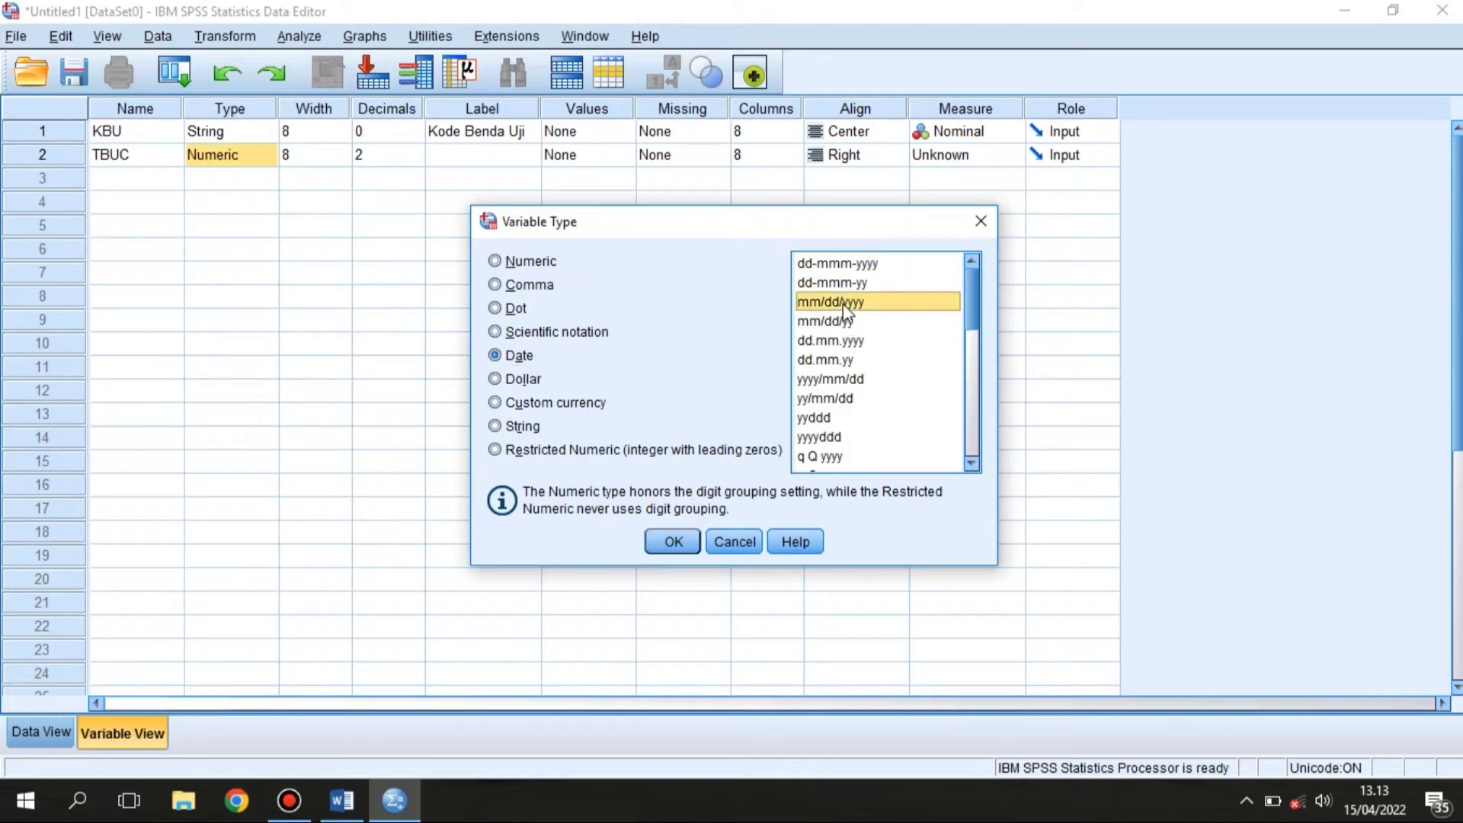
pyautogui.click(674, 543)
# Step: Label the TBUC variable "Tanggal Benda Uji Cor" and widen the Label column to fit the full text
pyautogui.click(470, 157)
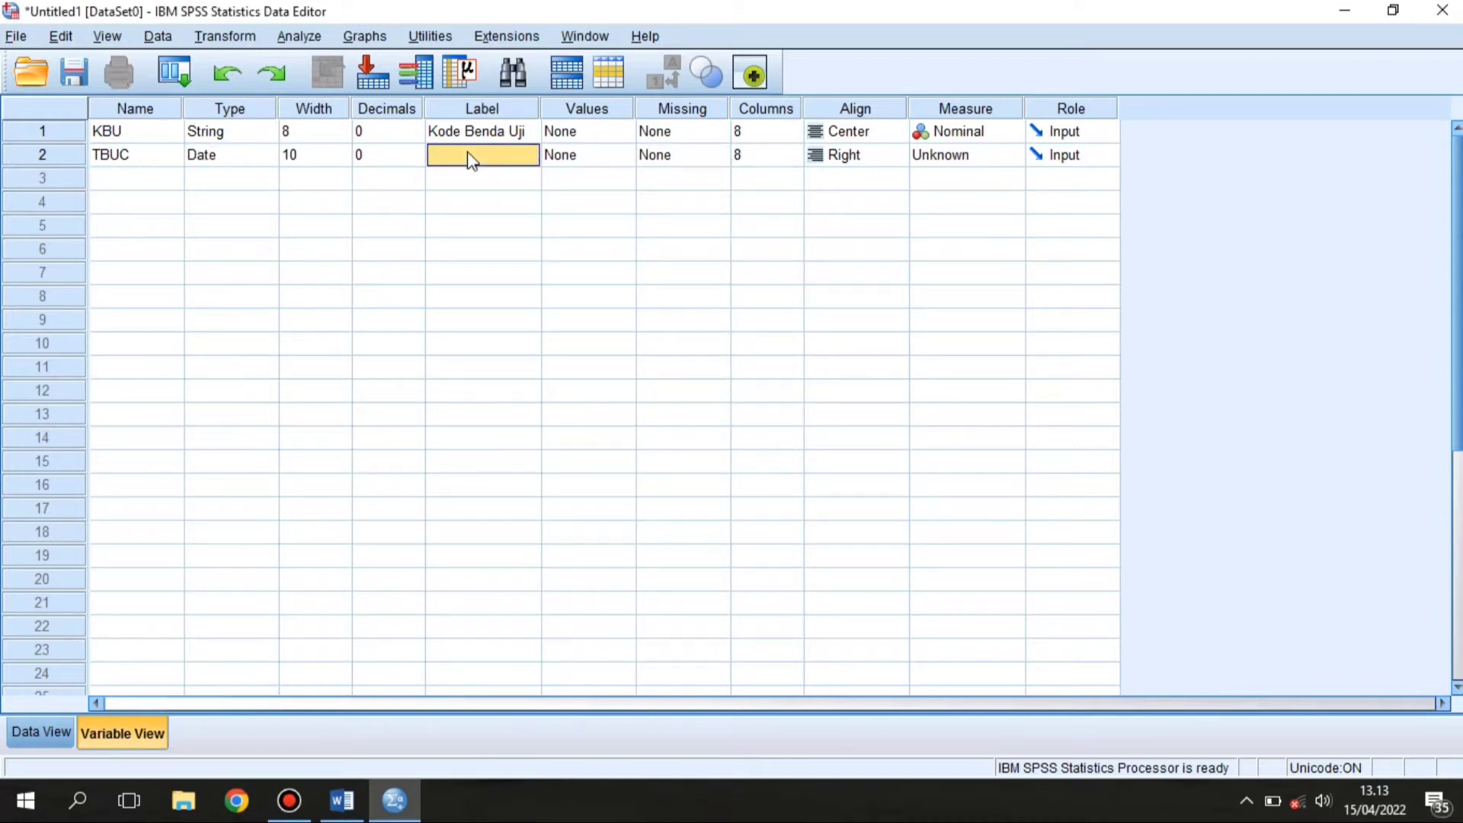
pyautogui.hotkey('alt', 'Tab')
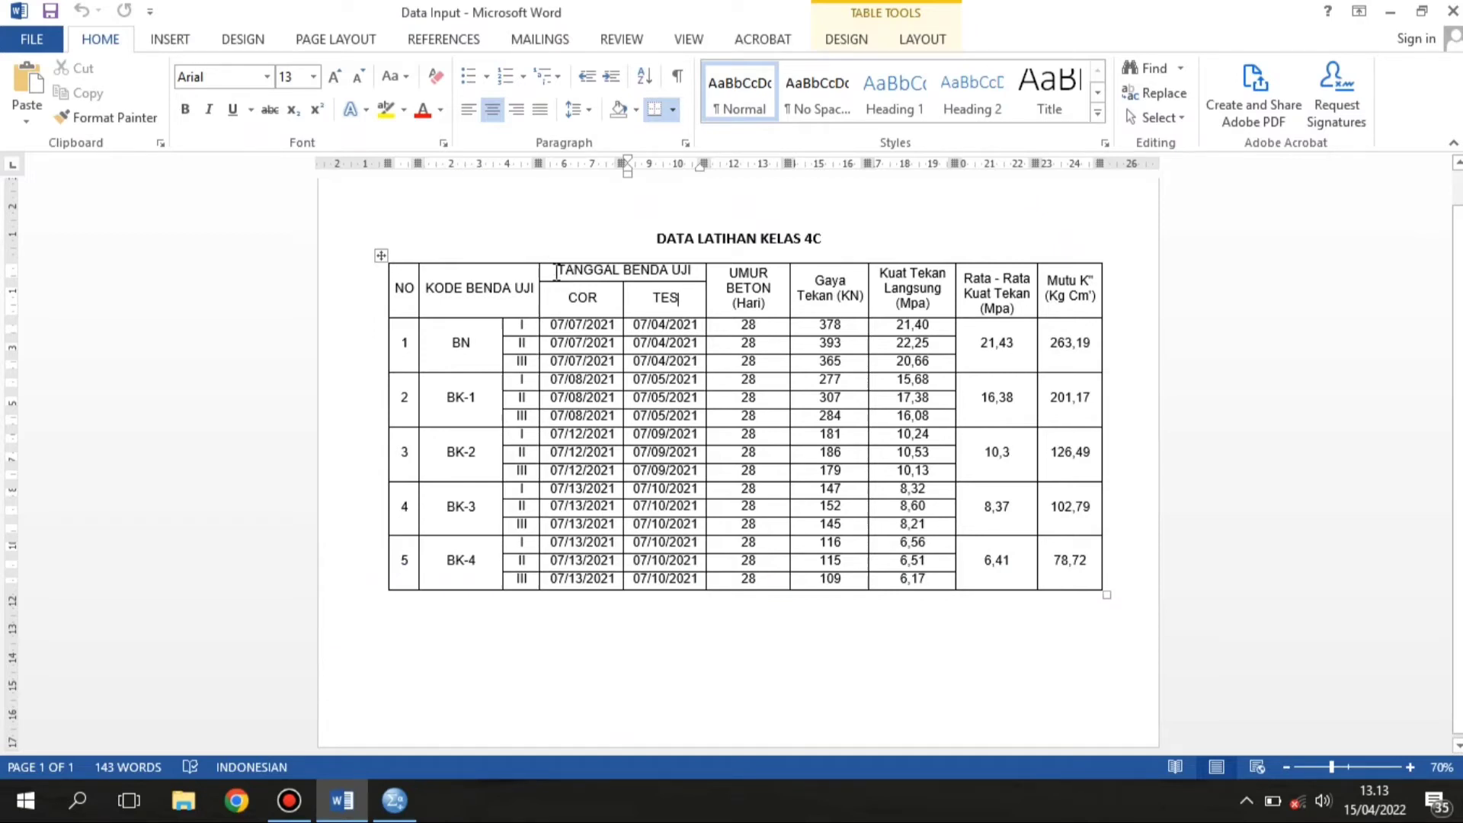
pyautogui.hotkey('alt', 'Tab')
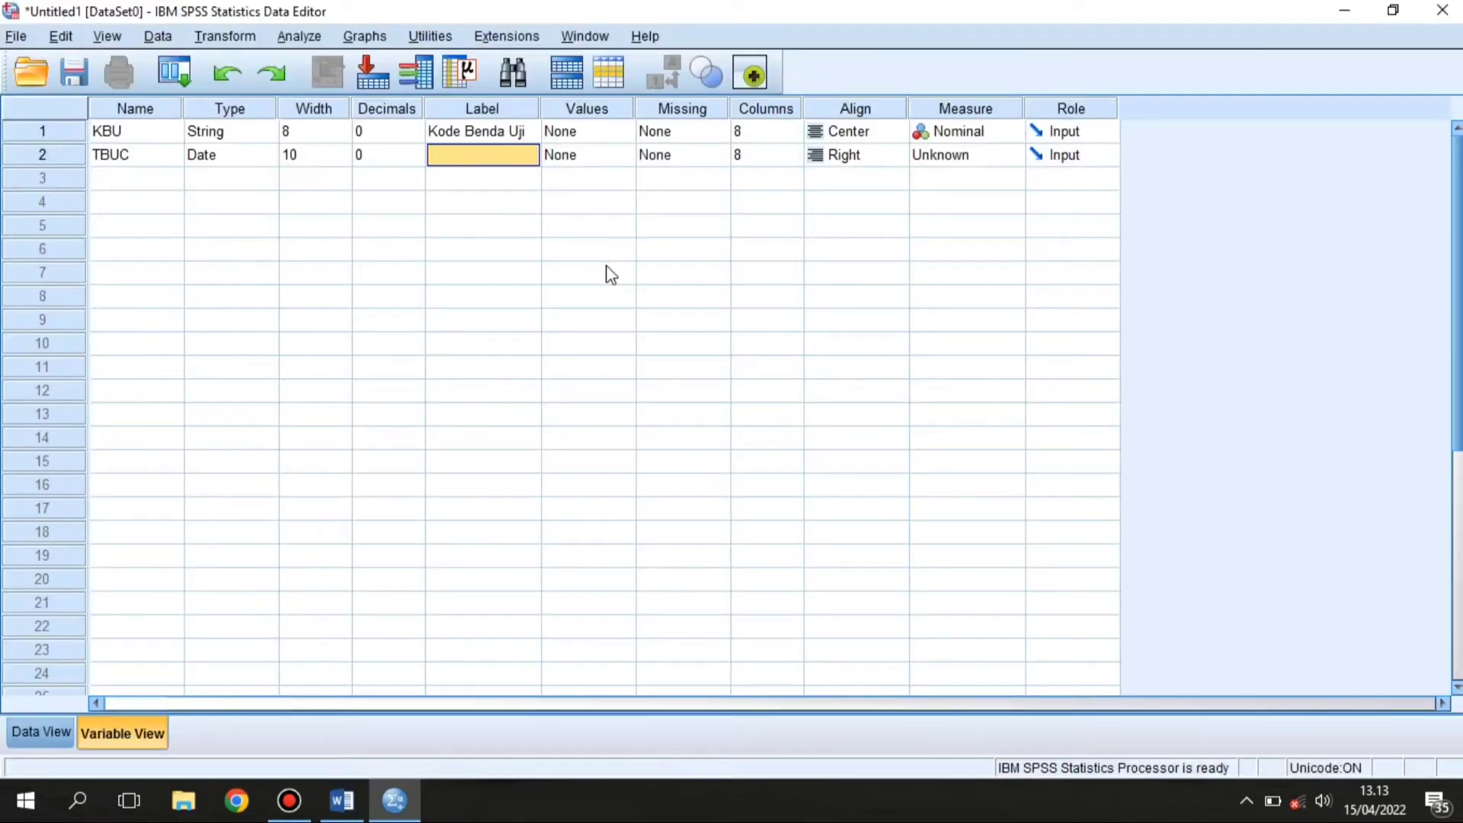
pyautogui.write('Tanggal B')
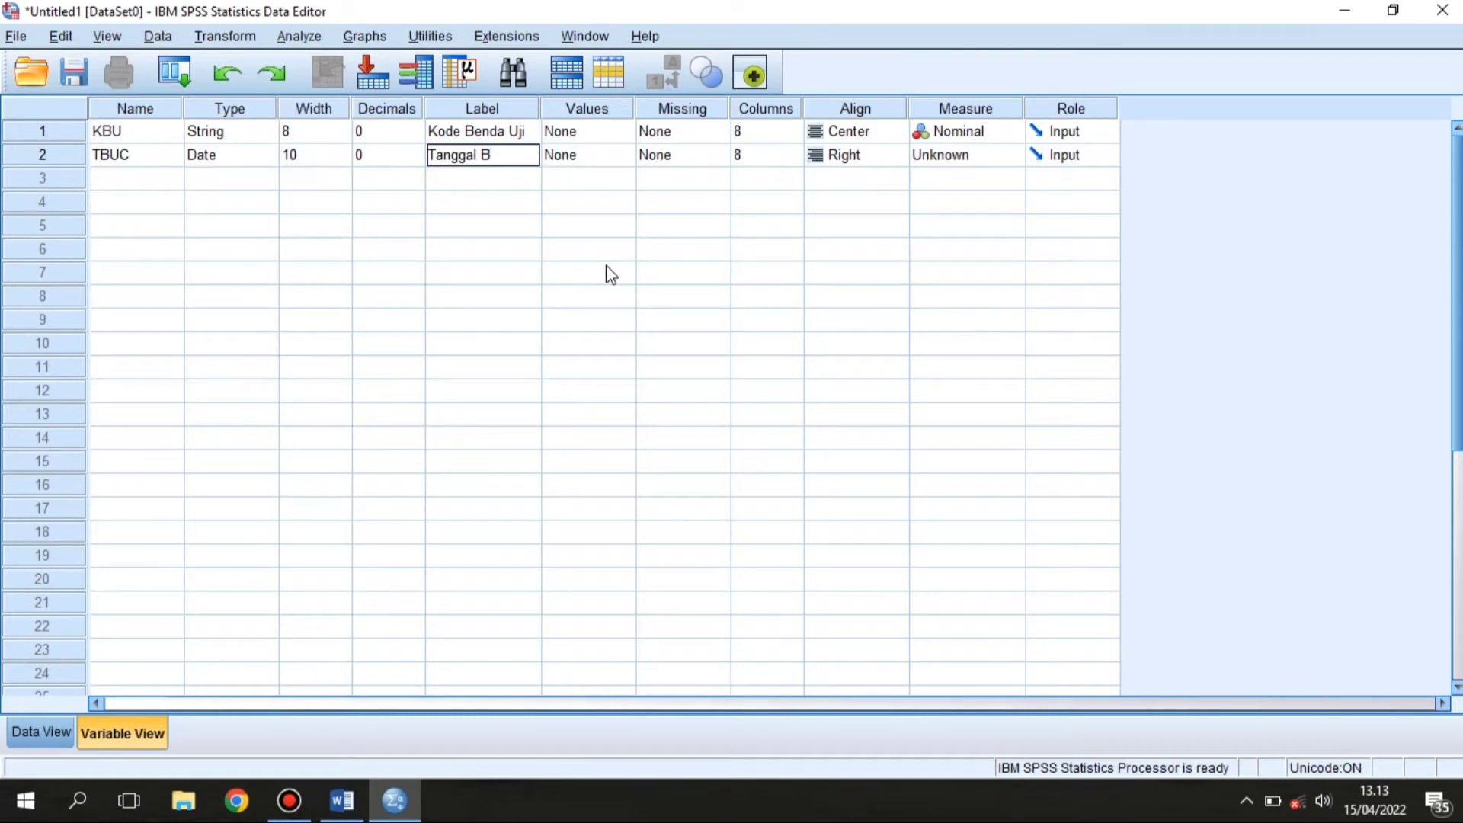
pyautogui.write('enda Uji CO')
pyautogui.press('BackSpace')
pyautogui.write('or')
pyautogui.press('Return')
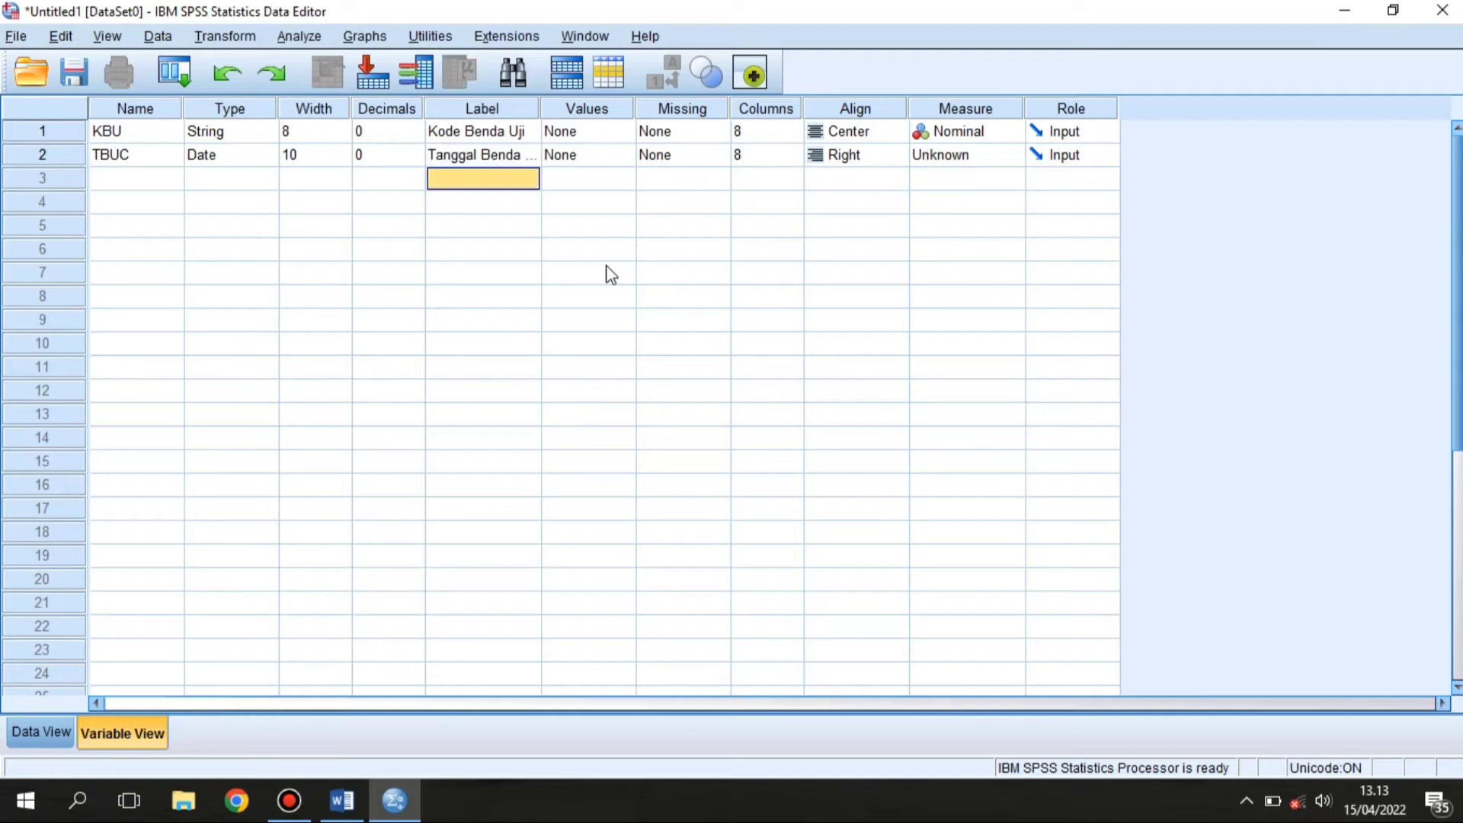
pyautogui.click(533, 109)
pyautogui.moveTo(546, 108); pyautogui.dragTo(580, 109)
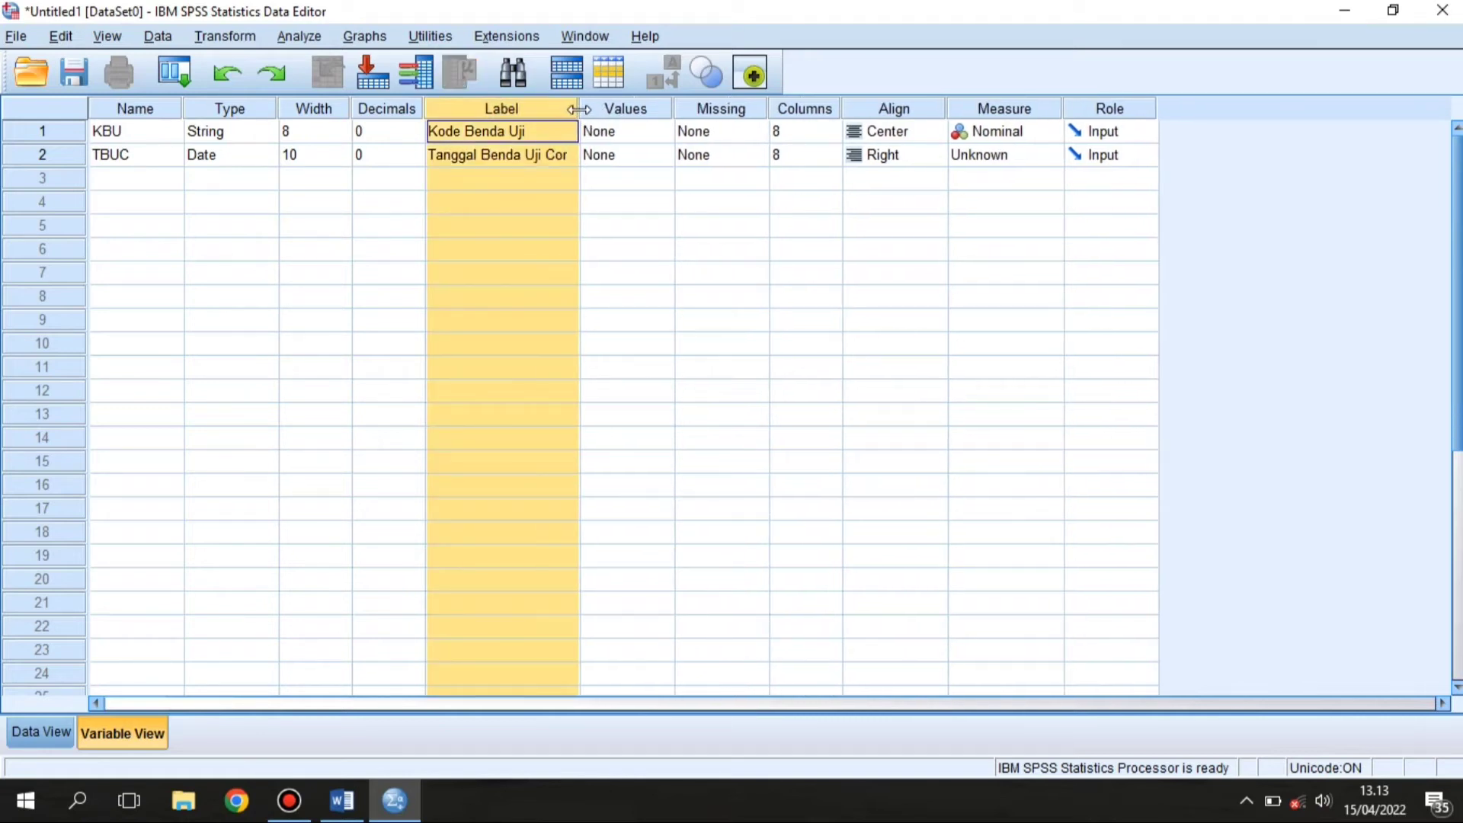
# Step: Set the TBUC variable's alignment to Center and its measure to Nominal
pyautogui.click(696, 205)
pyautogui.click(864, 157)
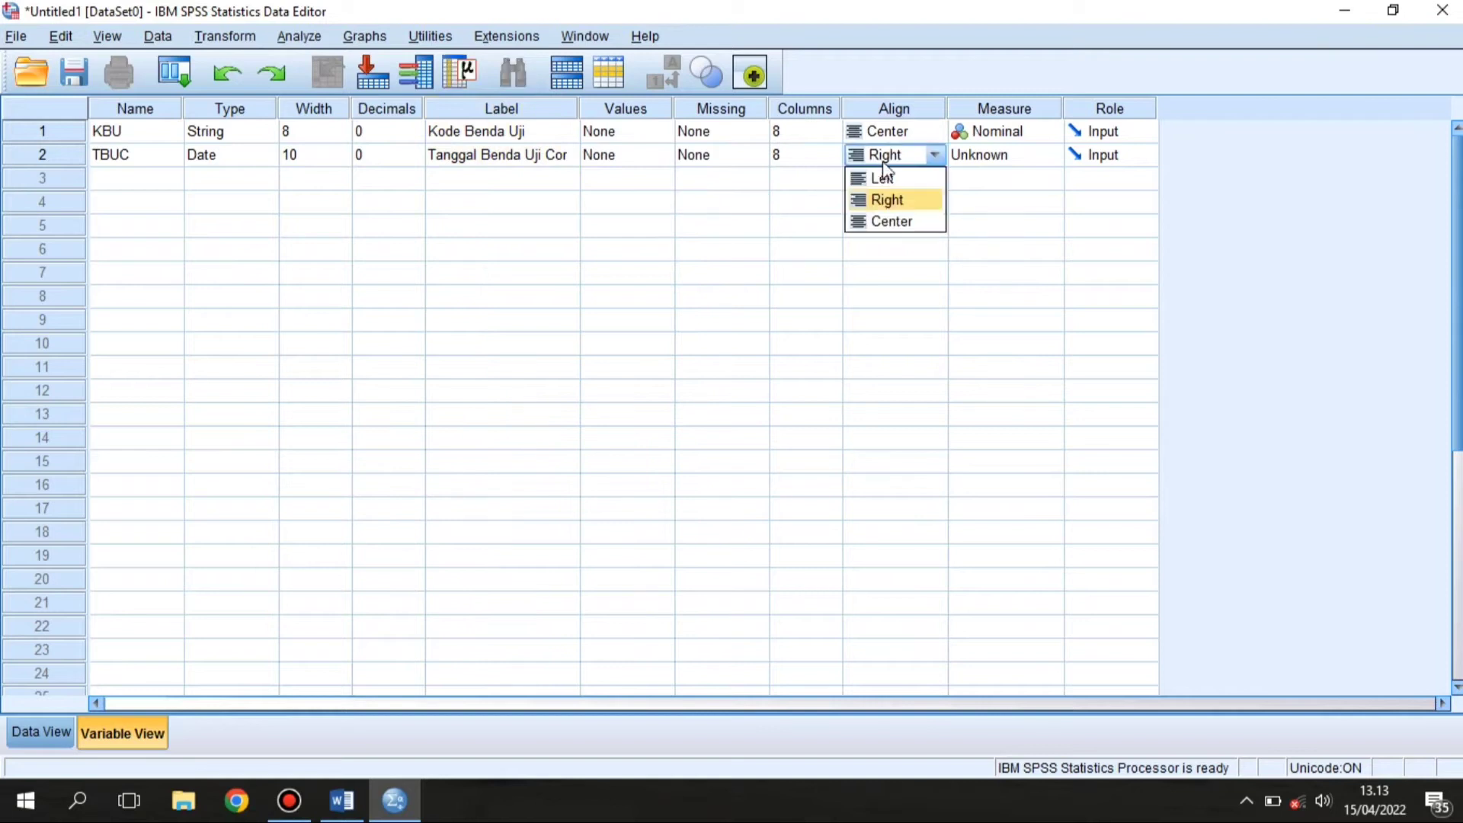
pyautogui.click(899, 221)
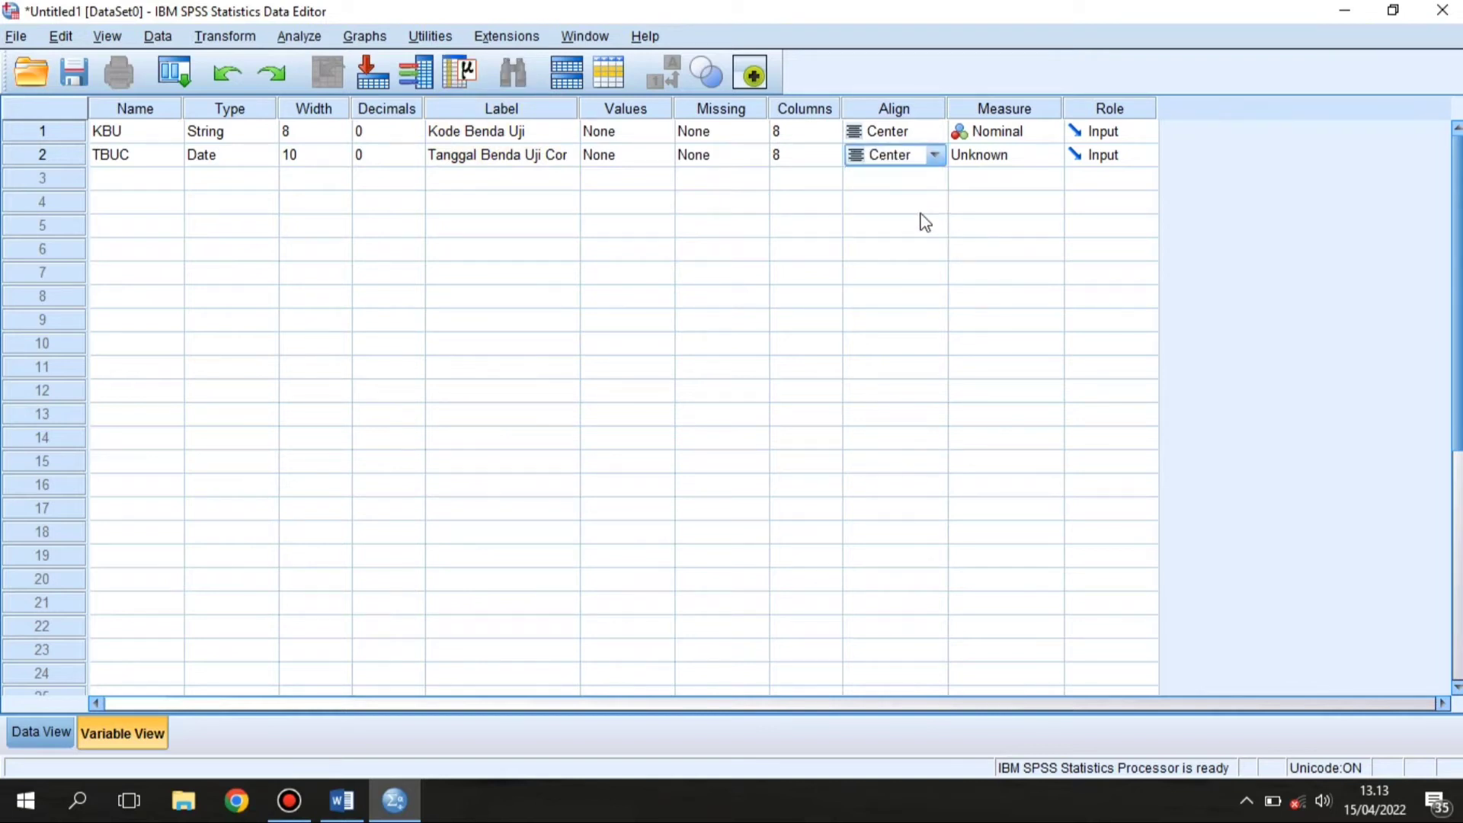
pyautogui.click(998, 164)
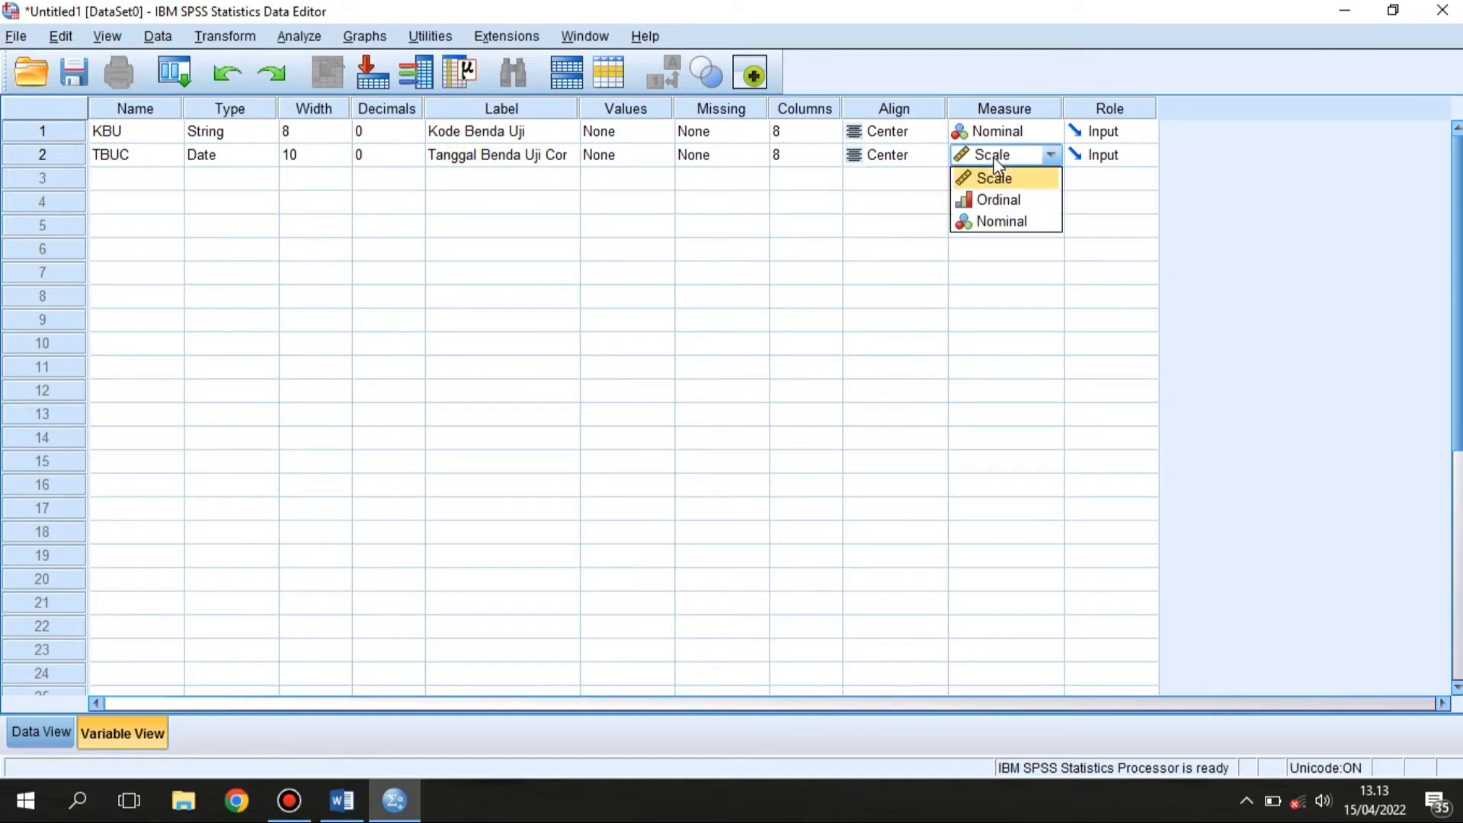
pyautogui.click(1003, 221)
# Step: Create the third variable with the name TBUT and set its type to Date in mm/dd/yyyy format
pyautogui.click(126, 186)
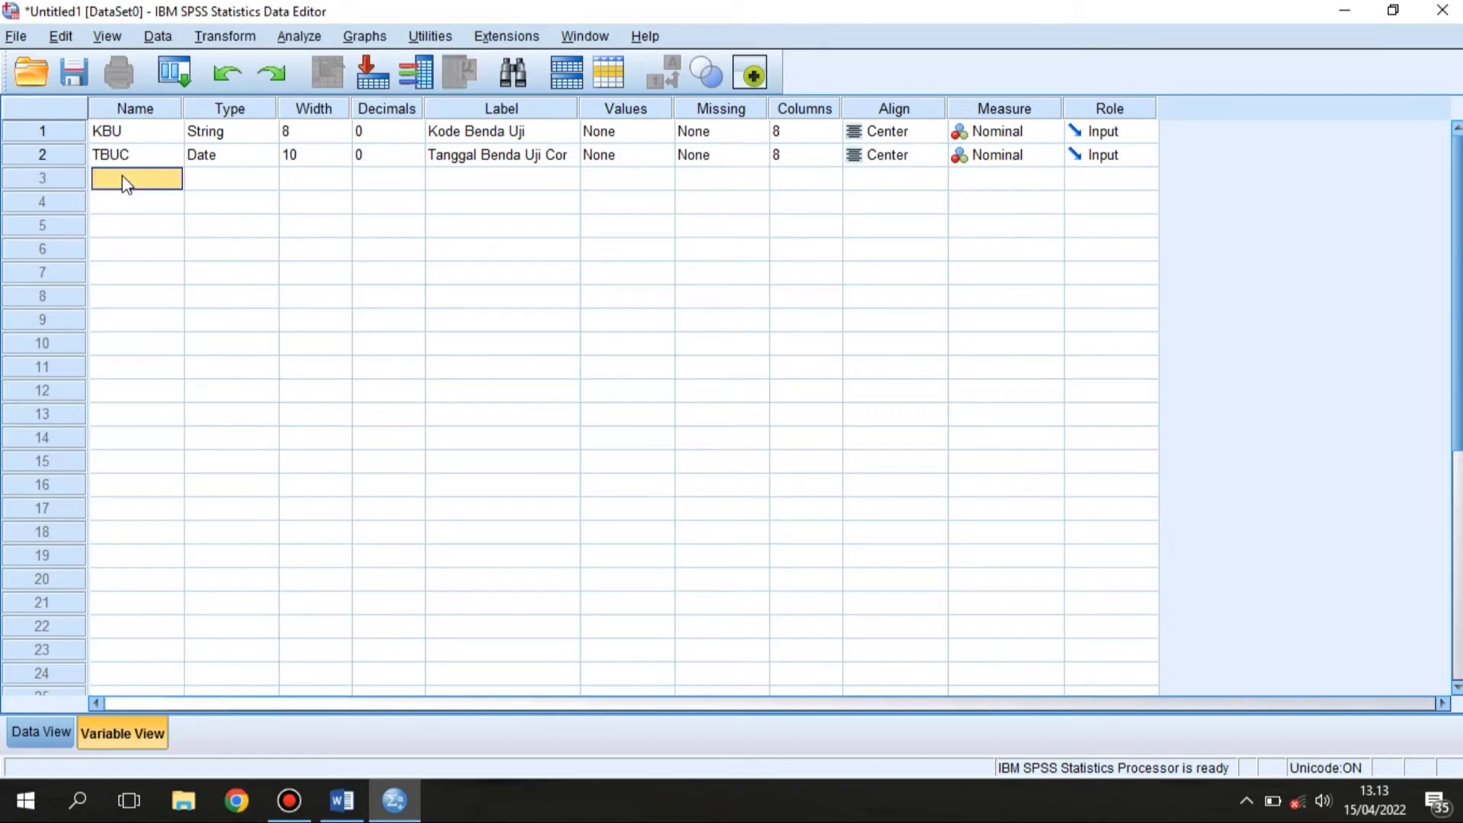
pyautogui.write('TBUT')
pyautogui.click(228, 187)
pyautogui.click(268, 180)
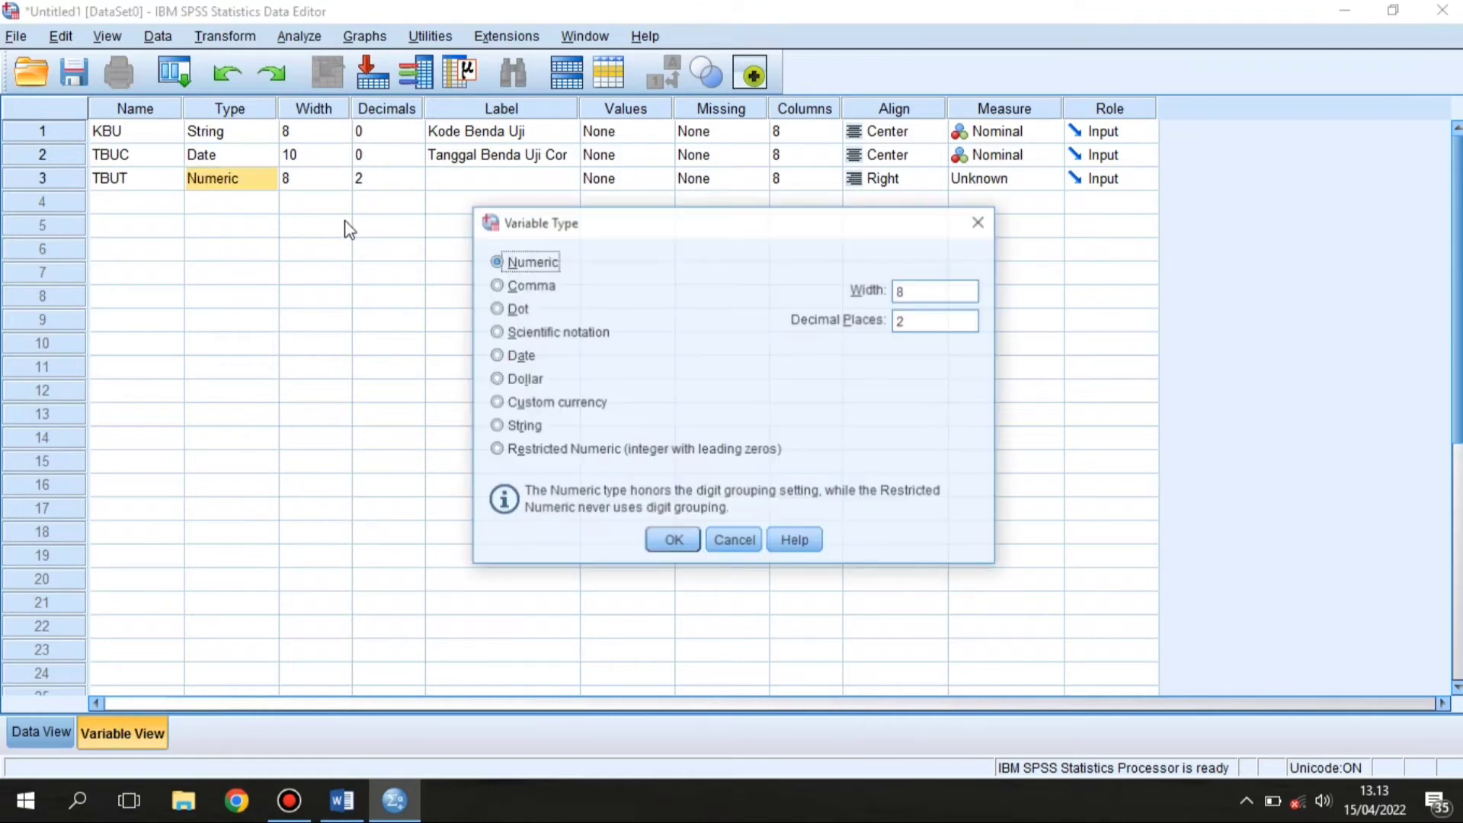
pyautogui.click(496, 356)
pyautogui.click(861, 303)
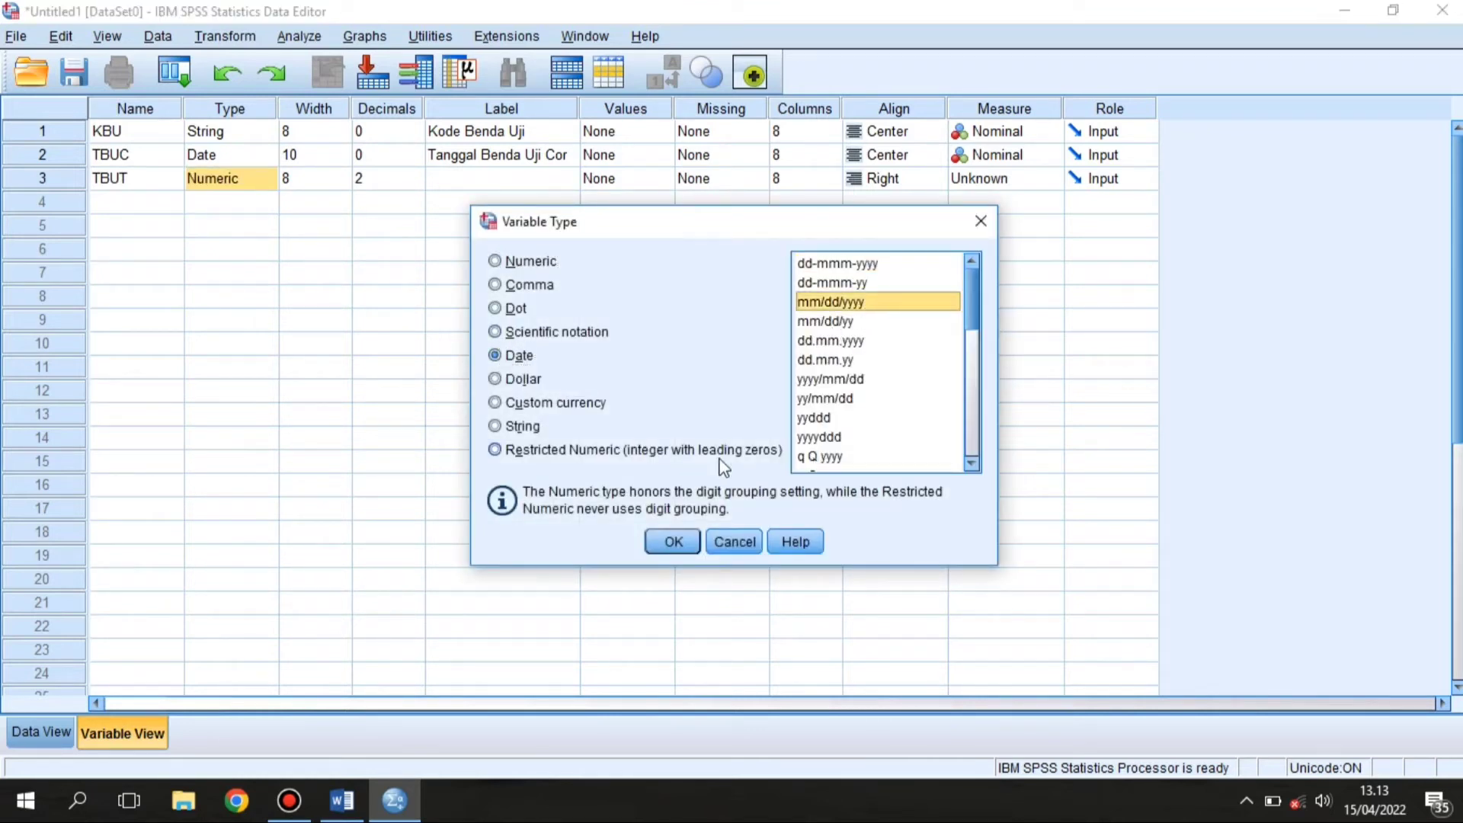
pyautogui.click(672, 541)
# Step: Label the TBUT variable "Tanggal Benda Uji Tes"
pyautogui.click(502, 183)
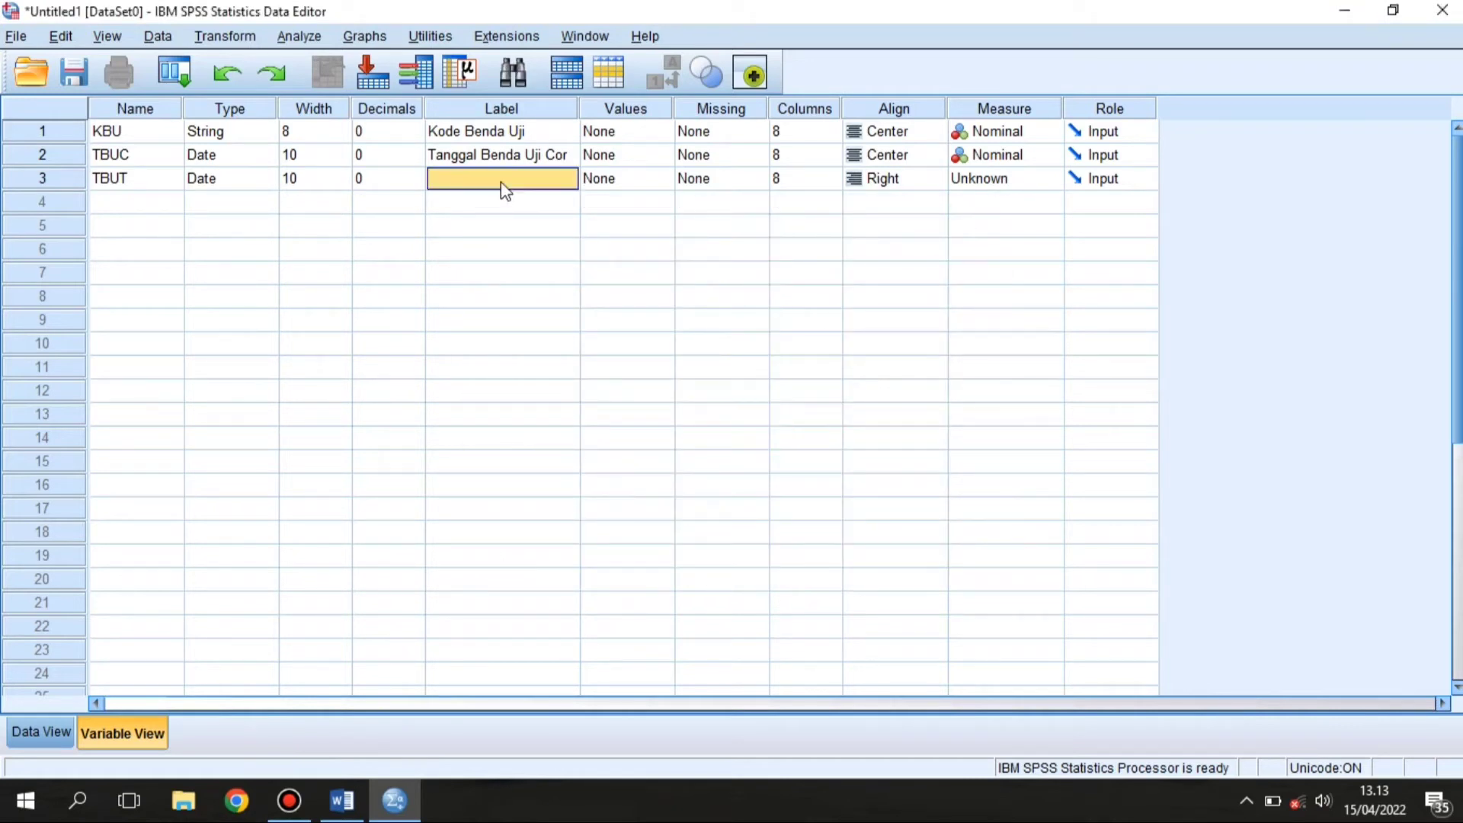
pyautogui.write('Tangga')
pyautogui.write('l Bn')
pyautogui.write('enda')
pyautogui.write(' Uji Tes')
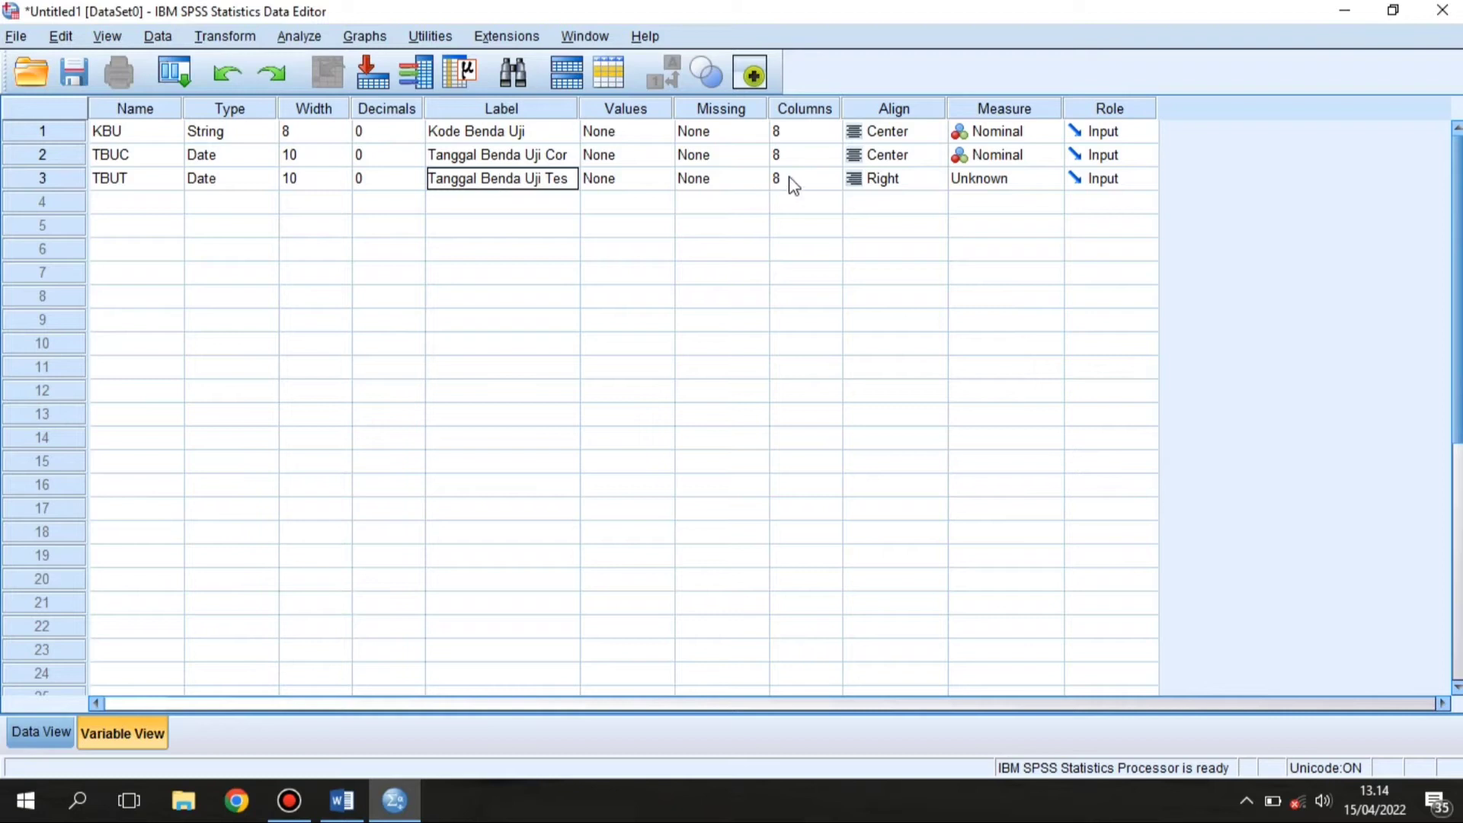
# Step: Set the TBUT variable's alignment to Center and its measure to Nominal
pyautogui.click(871, 190)
pyautogui.click(886, 242)
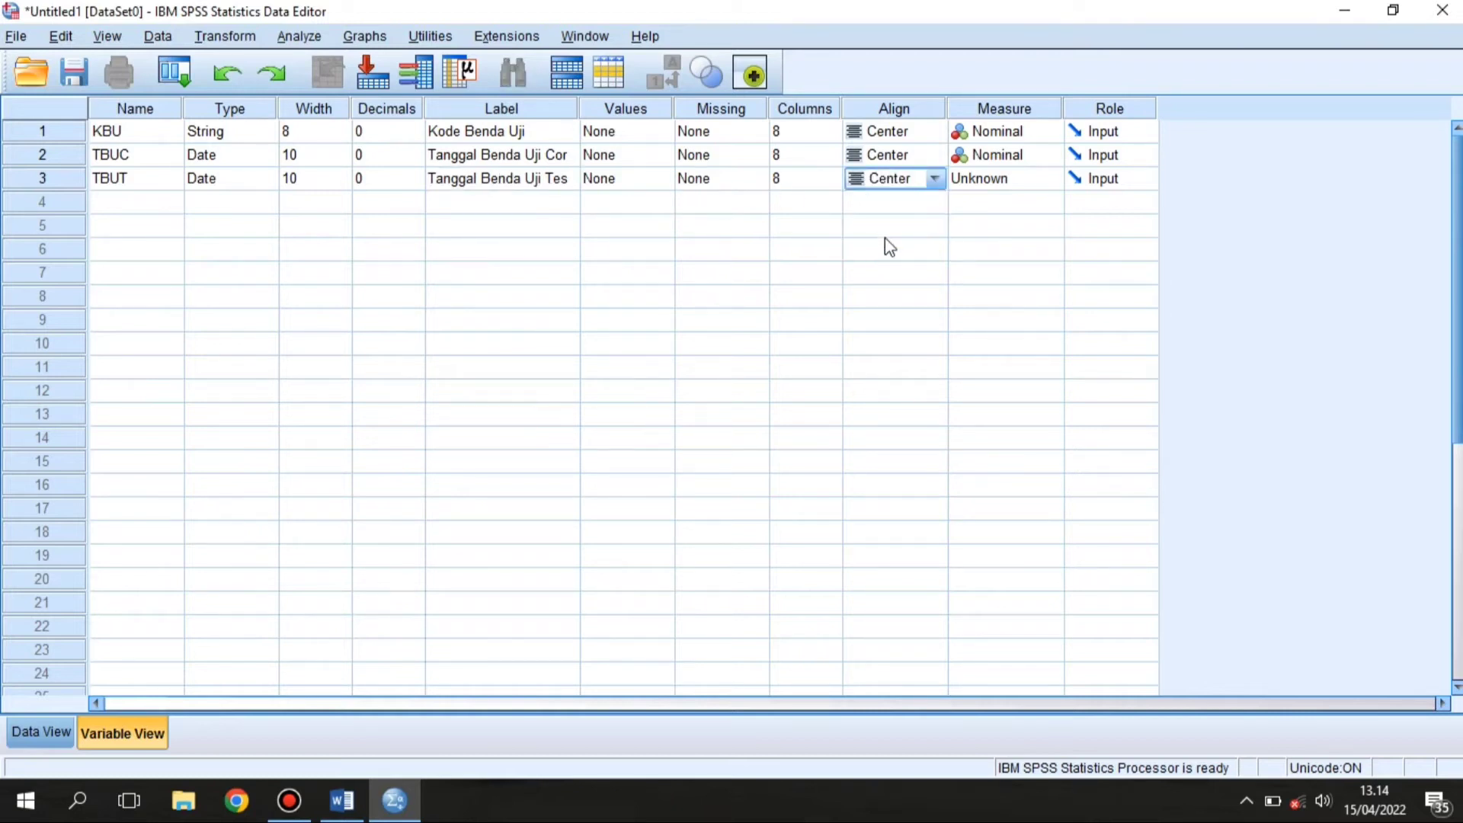
pyautogui.click(995, 178)
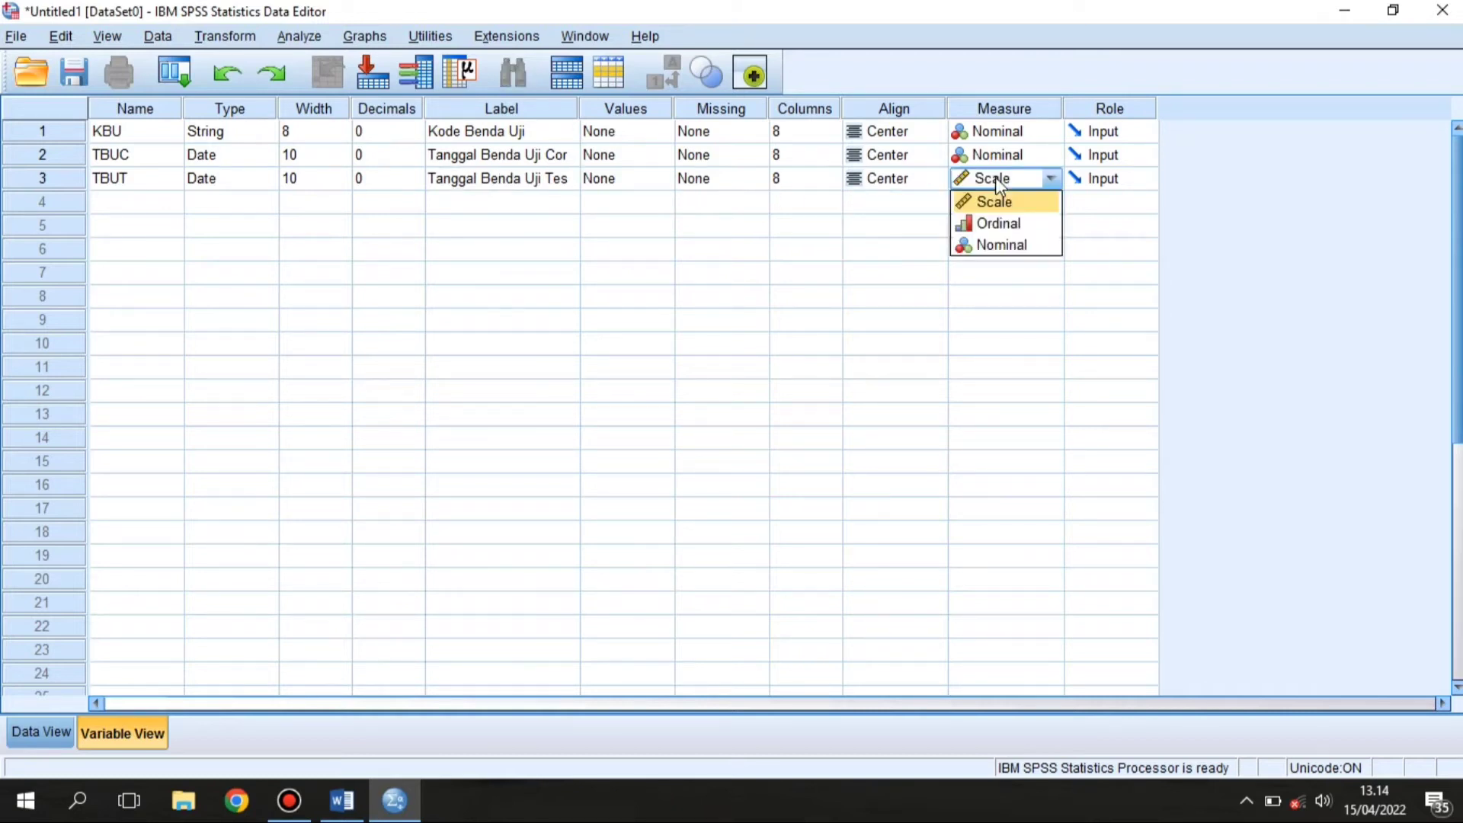
pyautogui.click(1002, 248)
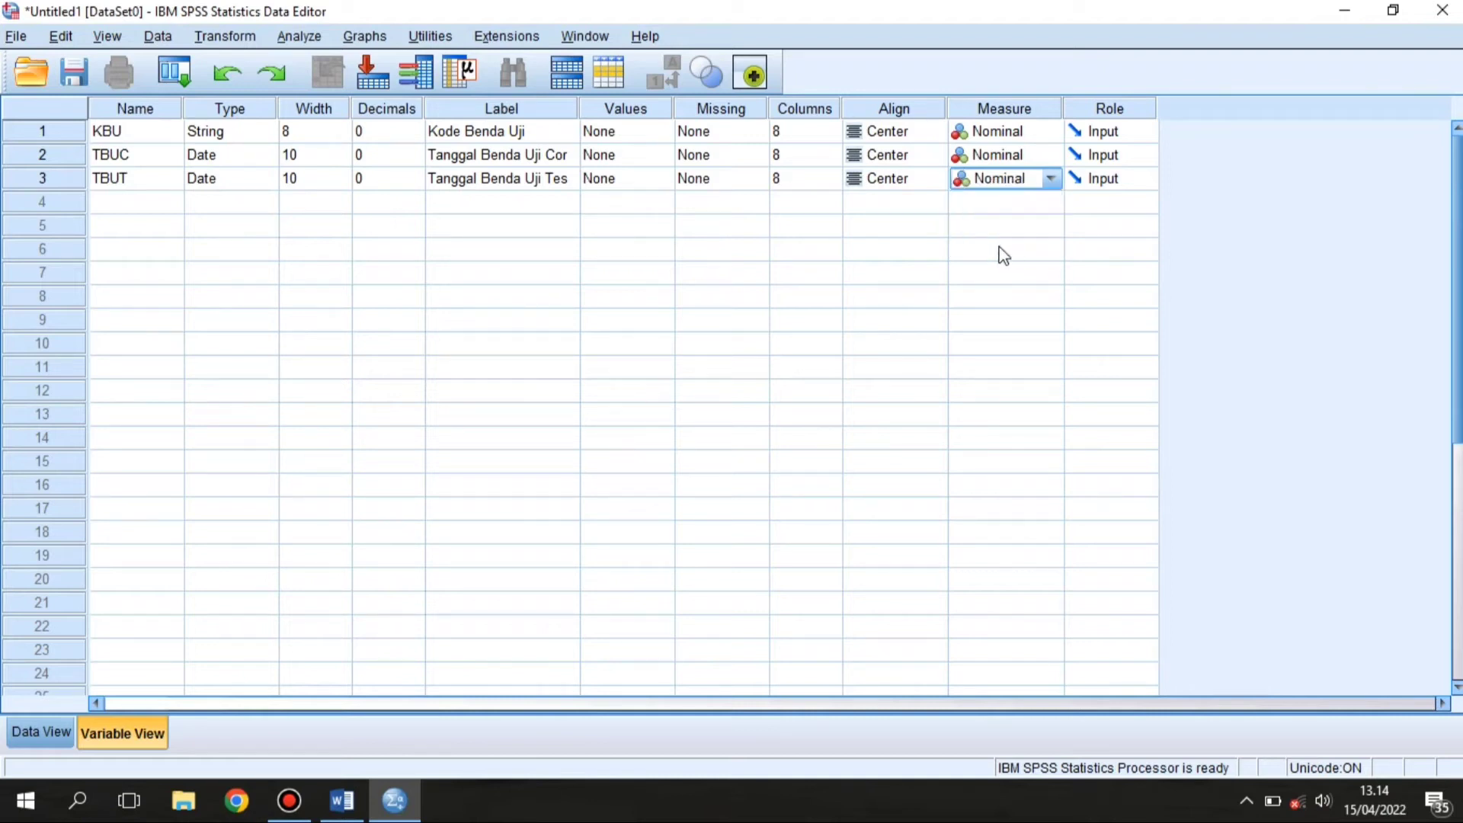
# Step: Check the UMUR BETON column heading in the Word table, then create the fourth SPSS variable, UB, with the Numeric type
pyautogui.click(342, 801)
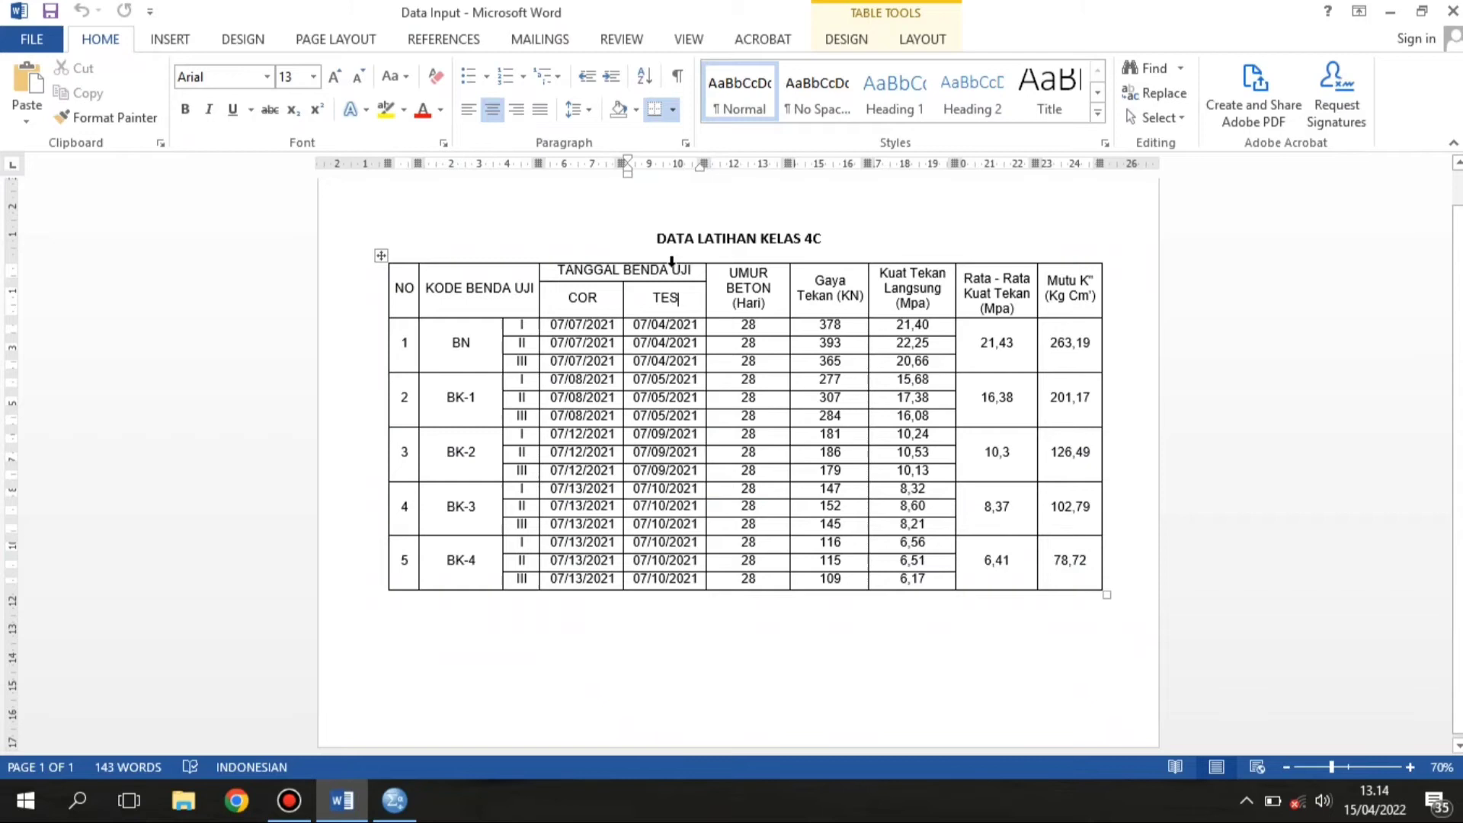
pyautogui.click(729, 273)
pyautogui.hotkey('alt', 'Tab')
pyautogui.click(109, 202)
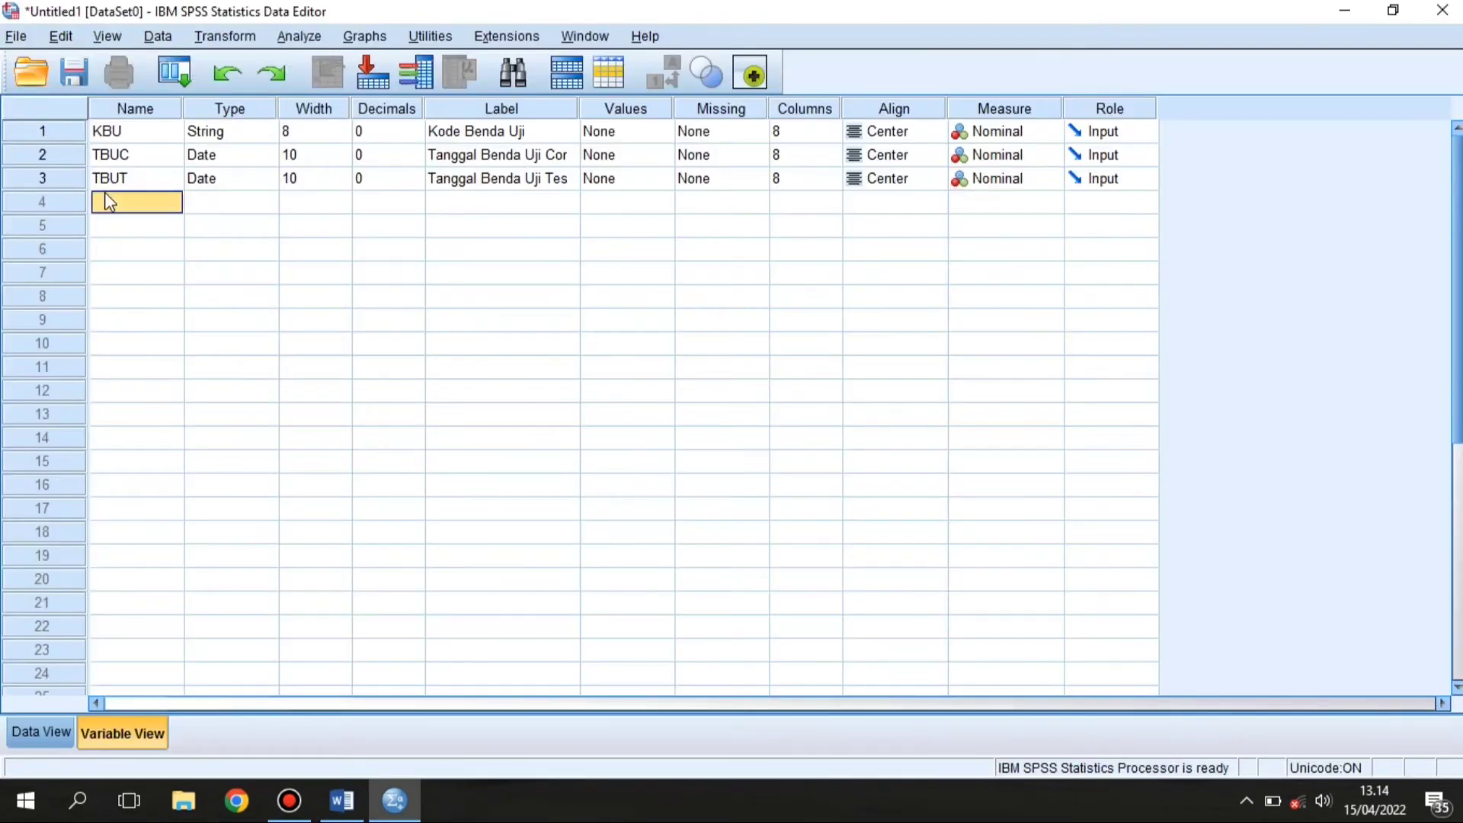
pyautogui.write('UB')
pyautogui.press('Return')
pyautogui.click(222, 202)
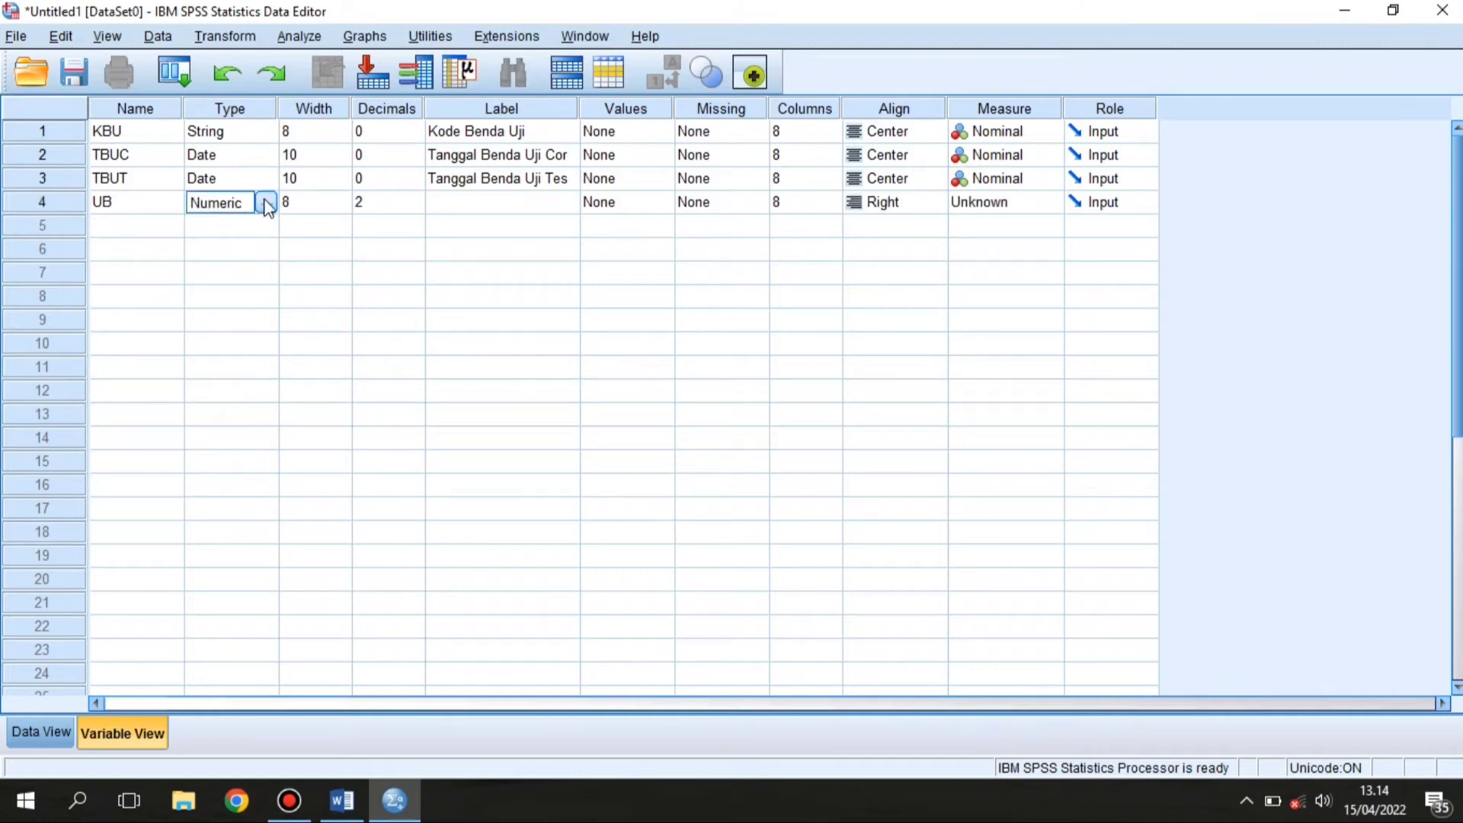
pyautogui.click(266, 203)
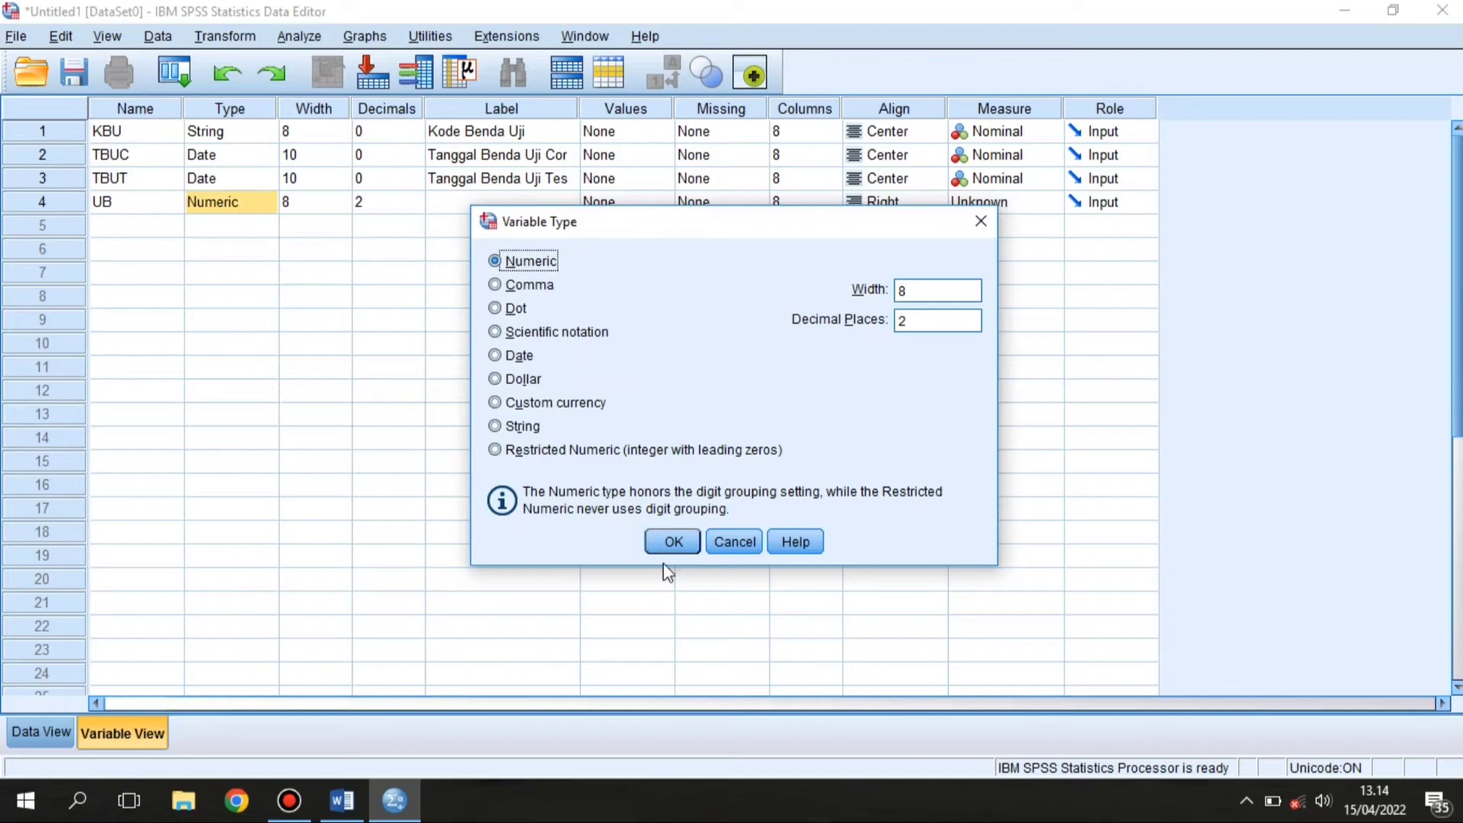
pyautogui.click(686, 532)
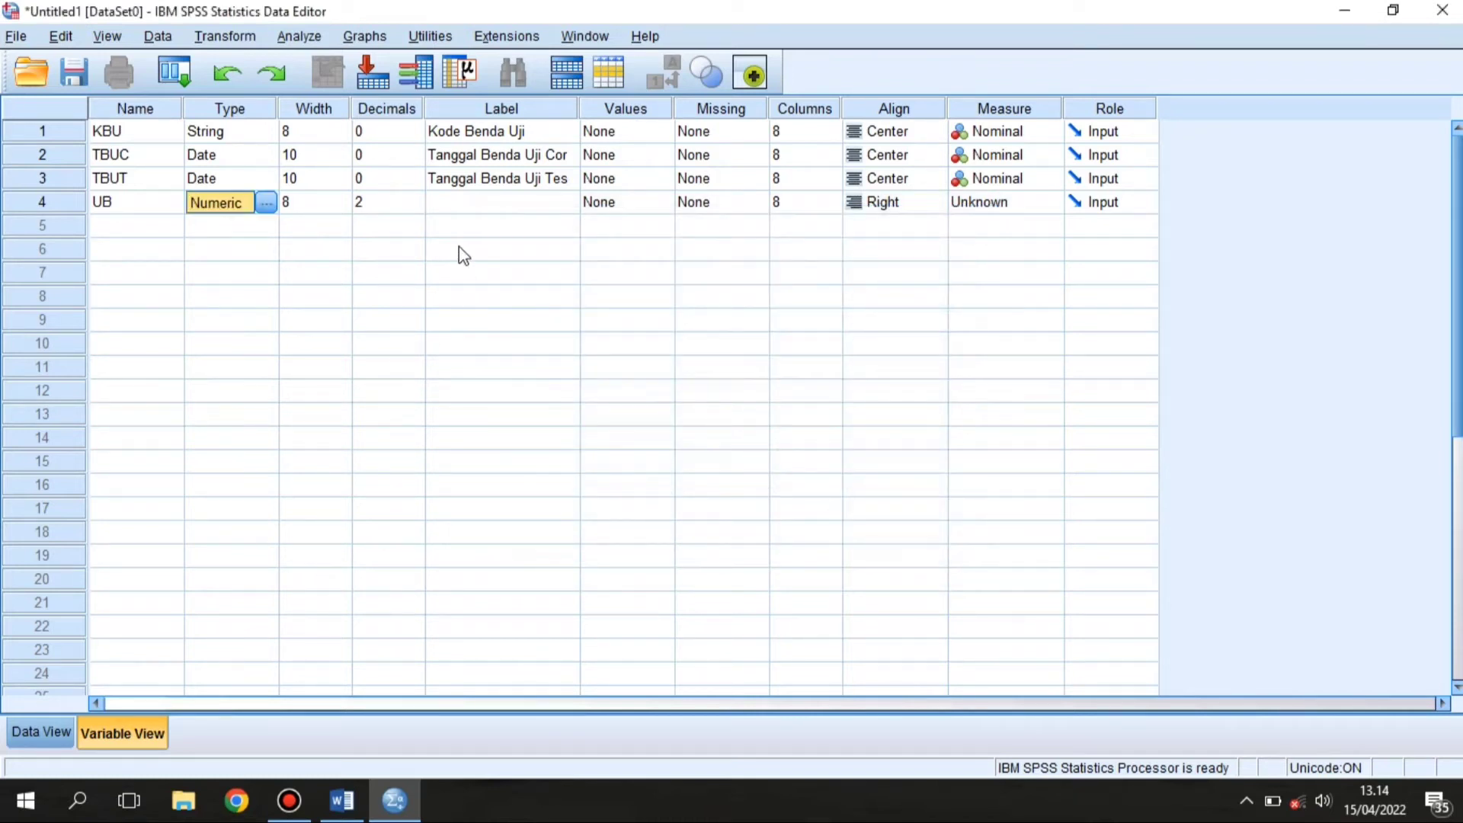
# Step: Label the UB variable "Umur Beton"
pyautogui.click(465, 214)
pyautogui.write('U')
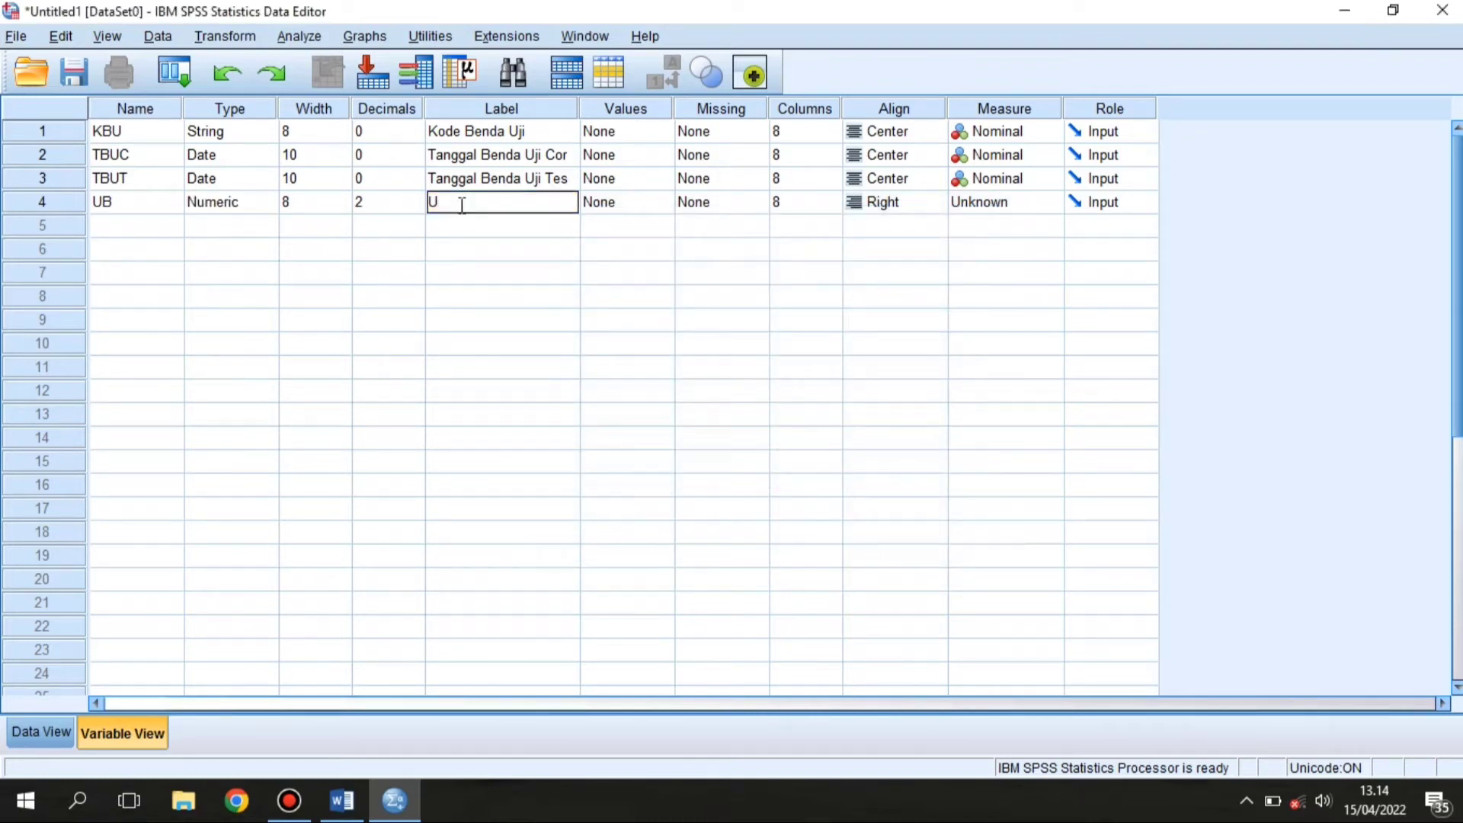
pyautogui.write('mur Beton')
# Step: Set the UB variable's alignment to Center and its measure to Scale
pyautogui.click(917, 207)
pyautogui.click(902, 269)
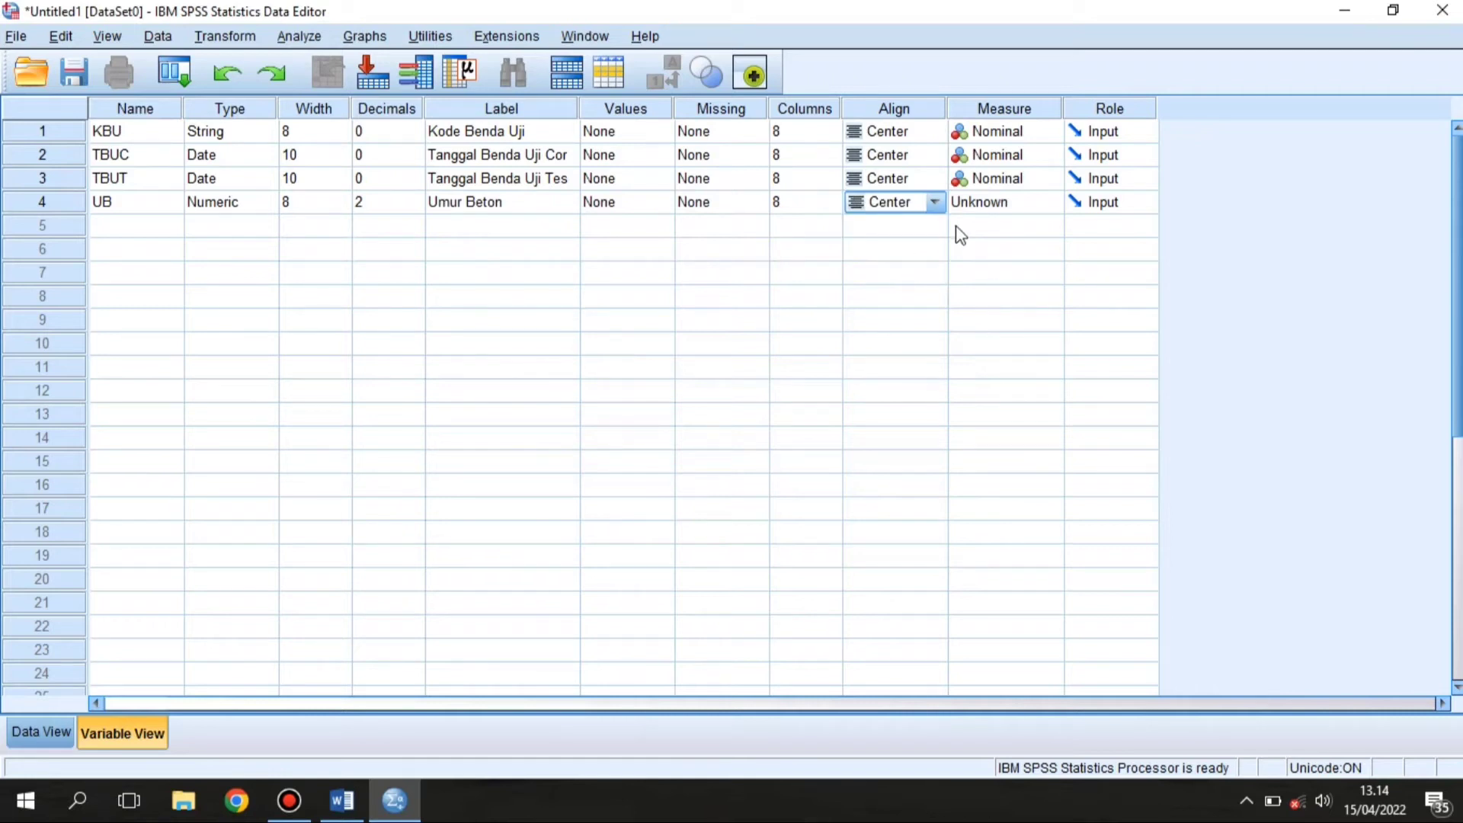
pyautogui.click(991, 203)
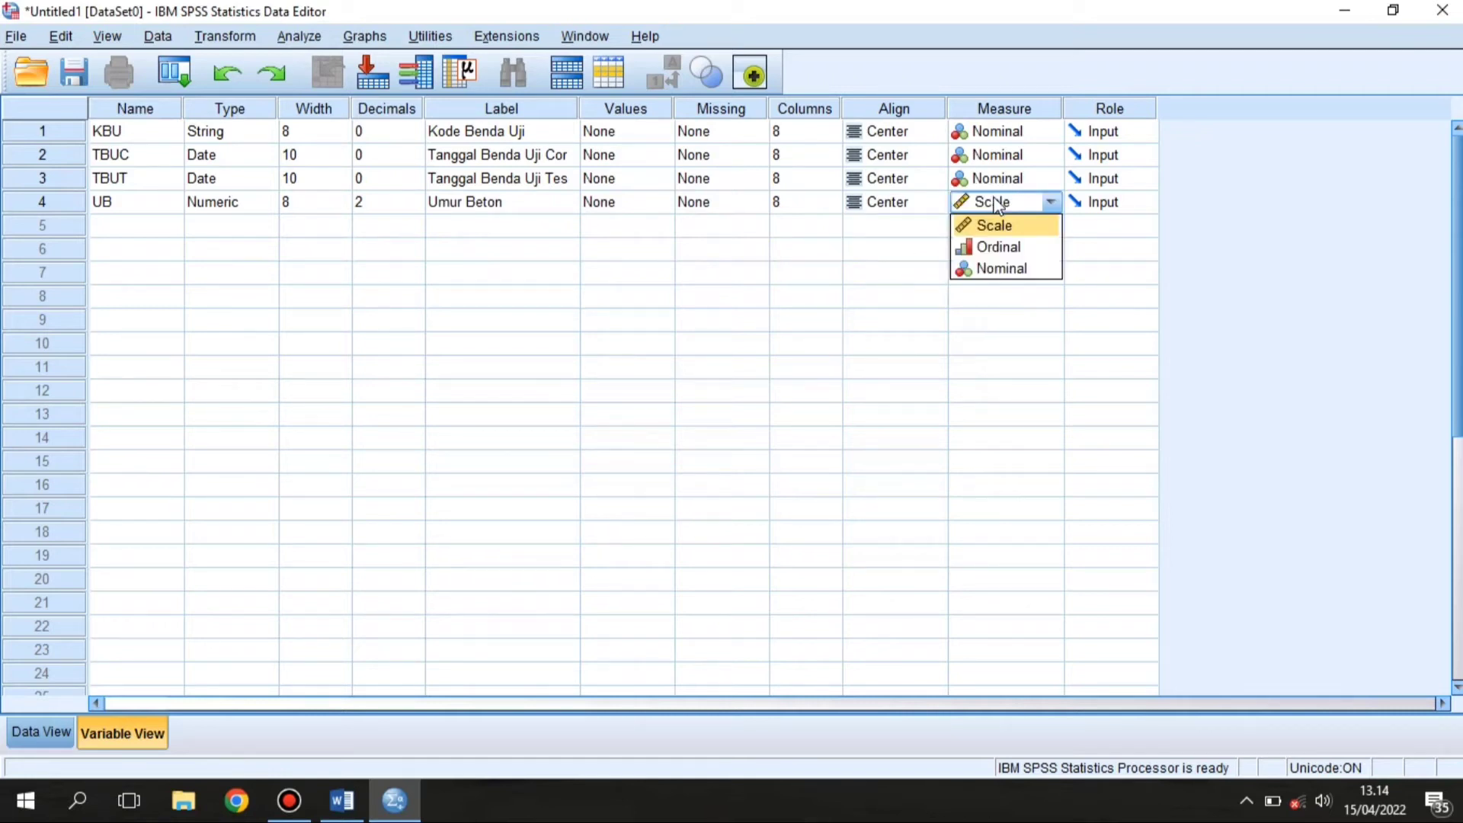
pyautogui.click(1028, 226)
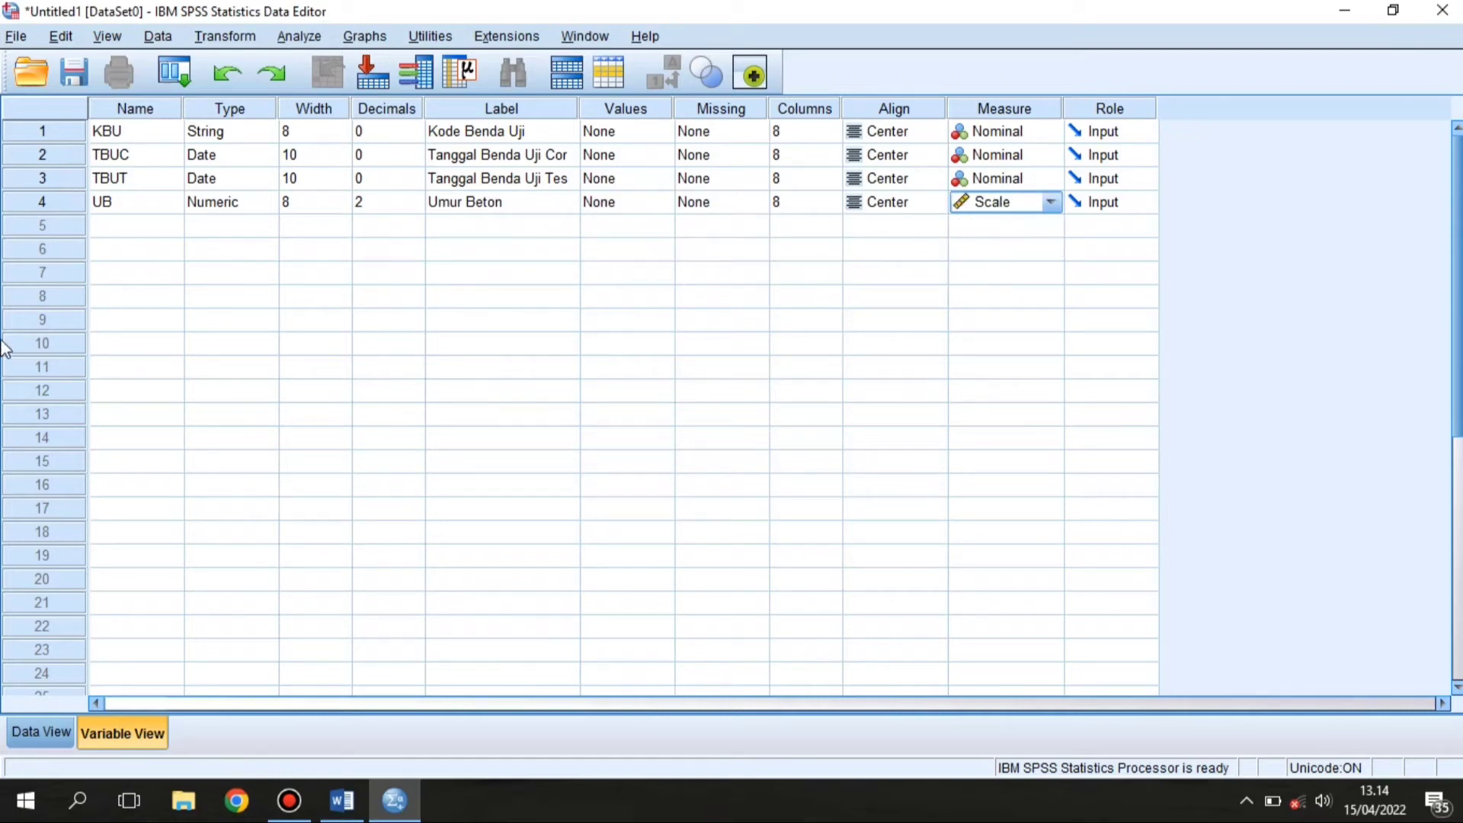
# Step: Check the Gaya Tekan (KN) column heading in the Word table, then create the fifth SPSS variable with the name GTE
pyautogui.click(175, 226)
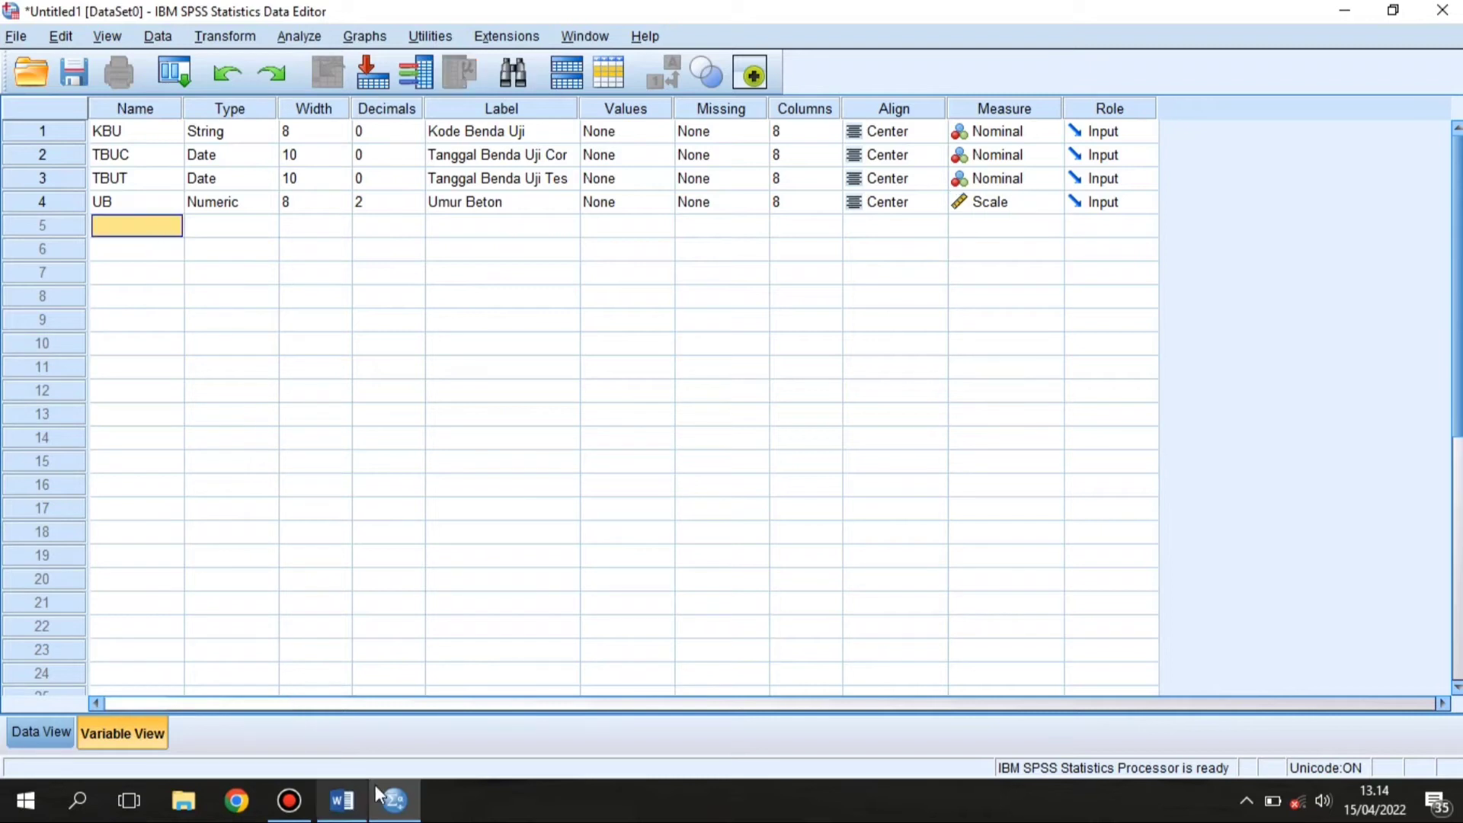
pyautogui.click(345, 798)
pyautogui.click(852, 295)
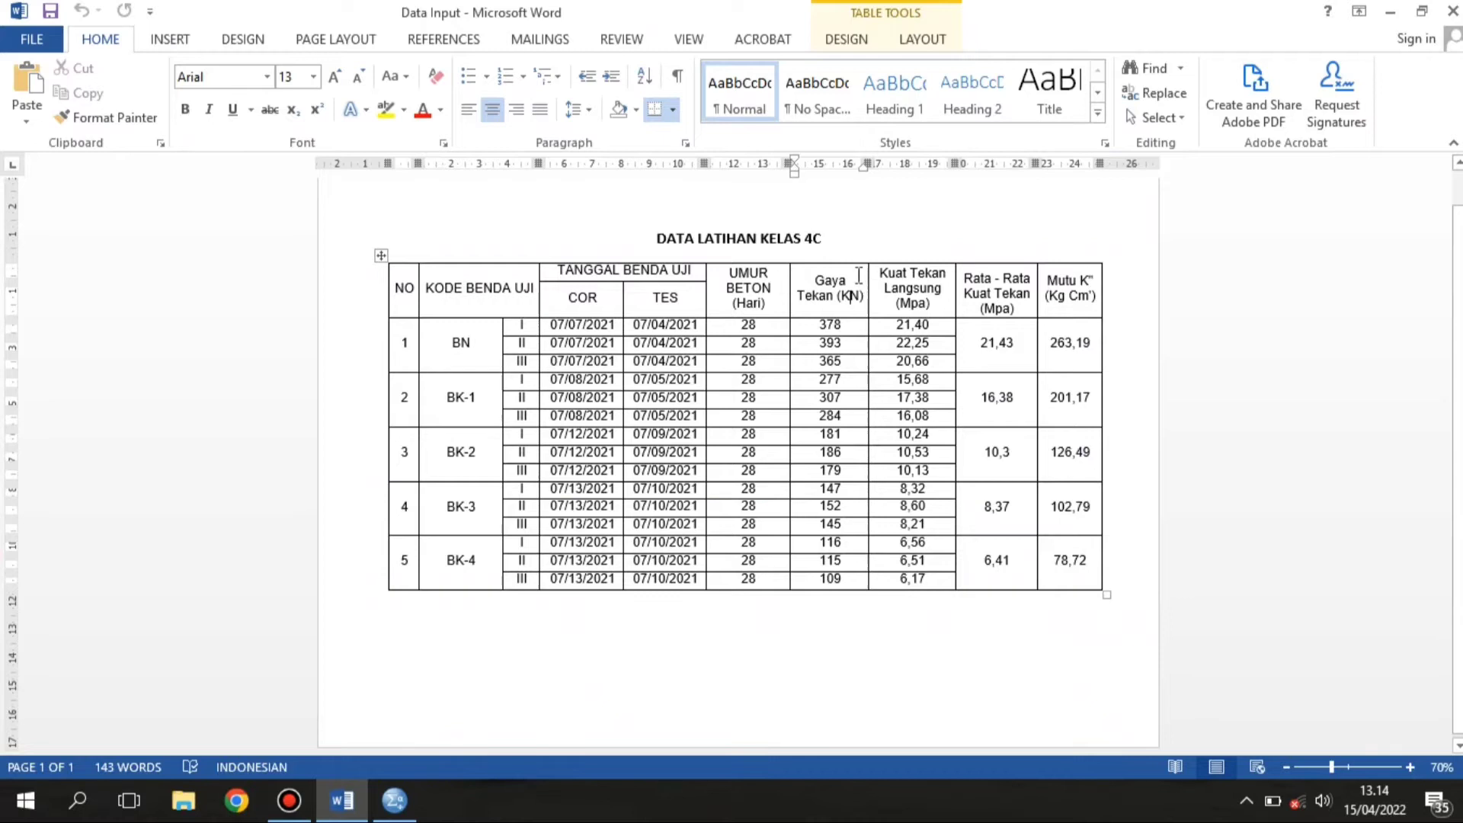
pyautogui.hotkey('alt', 'Tab')
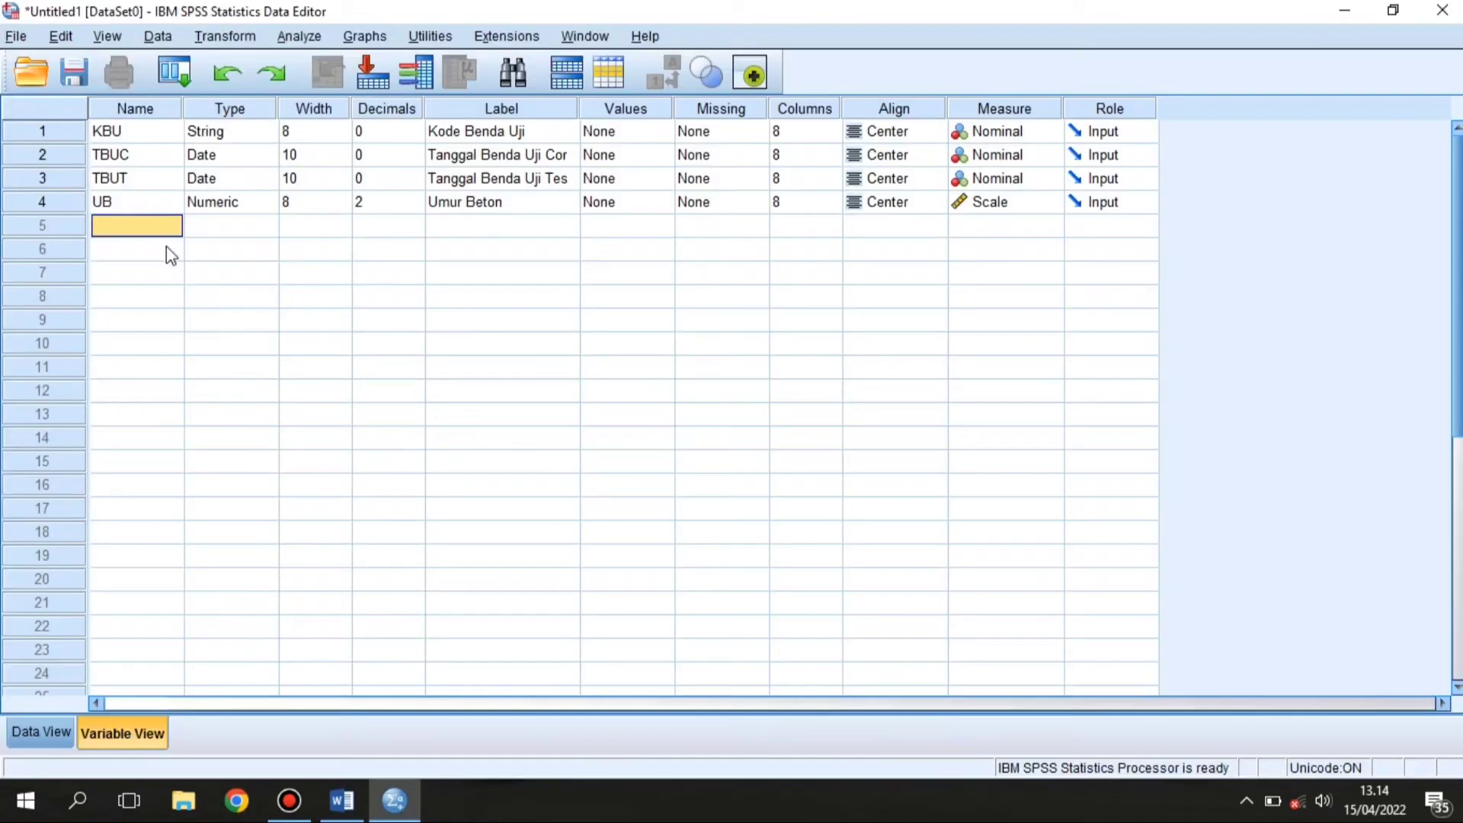
pyautogui.write('GTE')
pyautogui.click(251, 234)
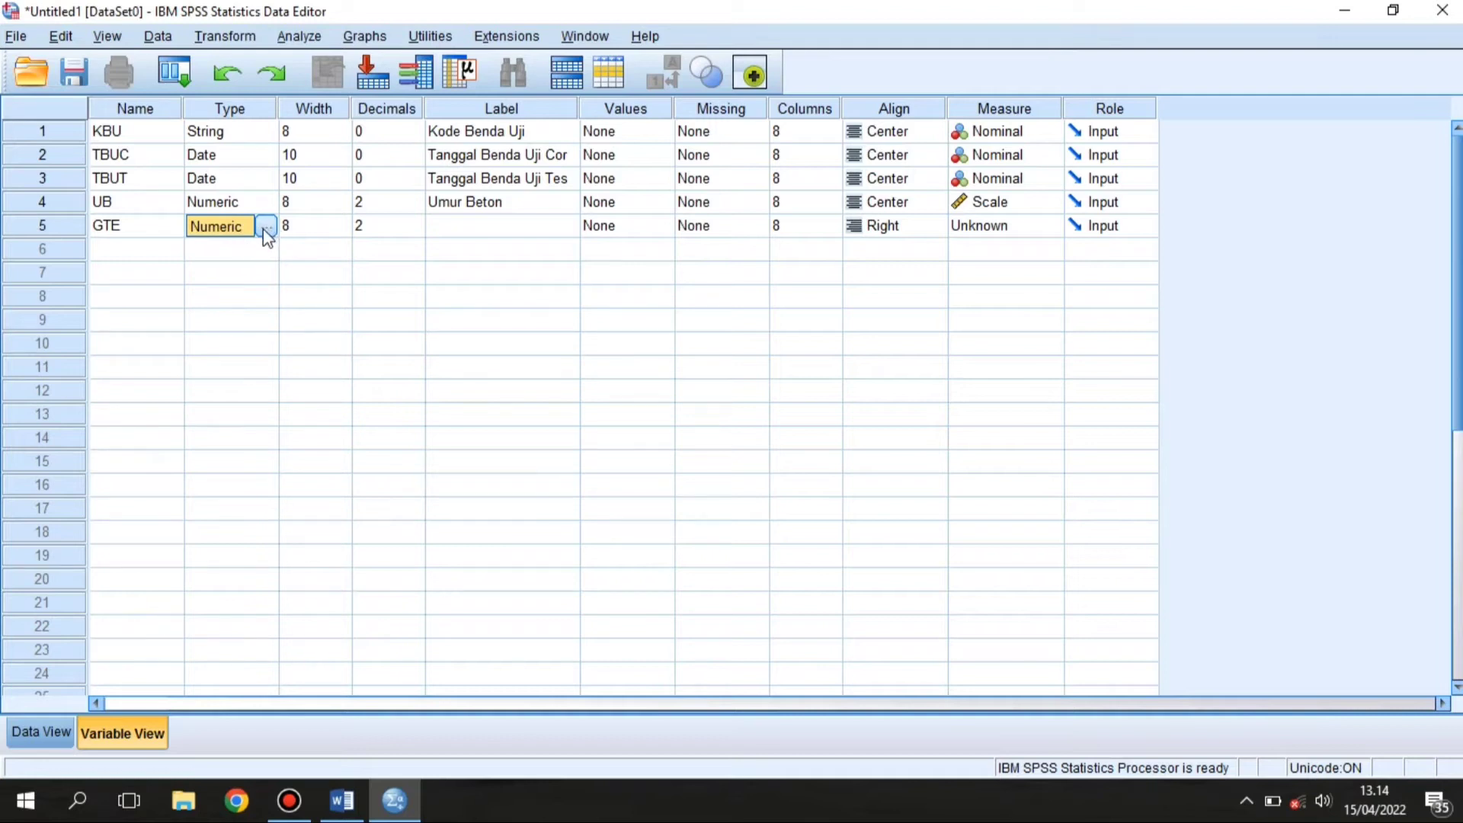
# Step: Label the GTE variable "Gaya Tekan"
pyautogui.click(447, 228)
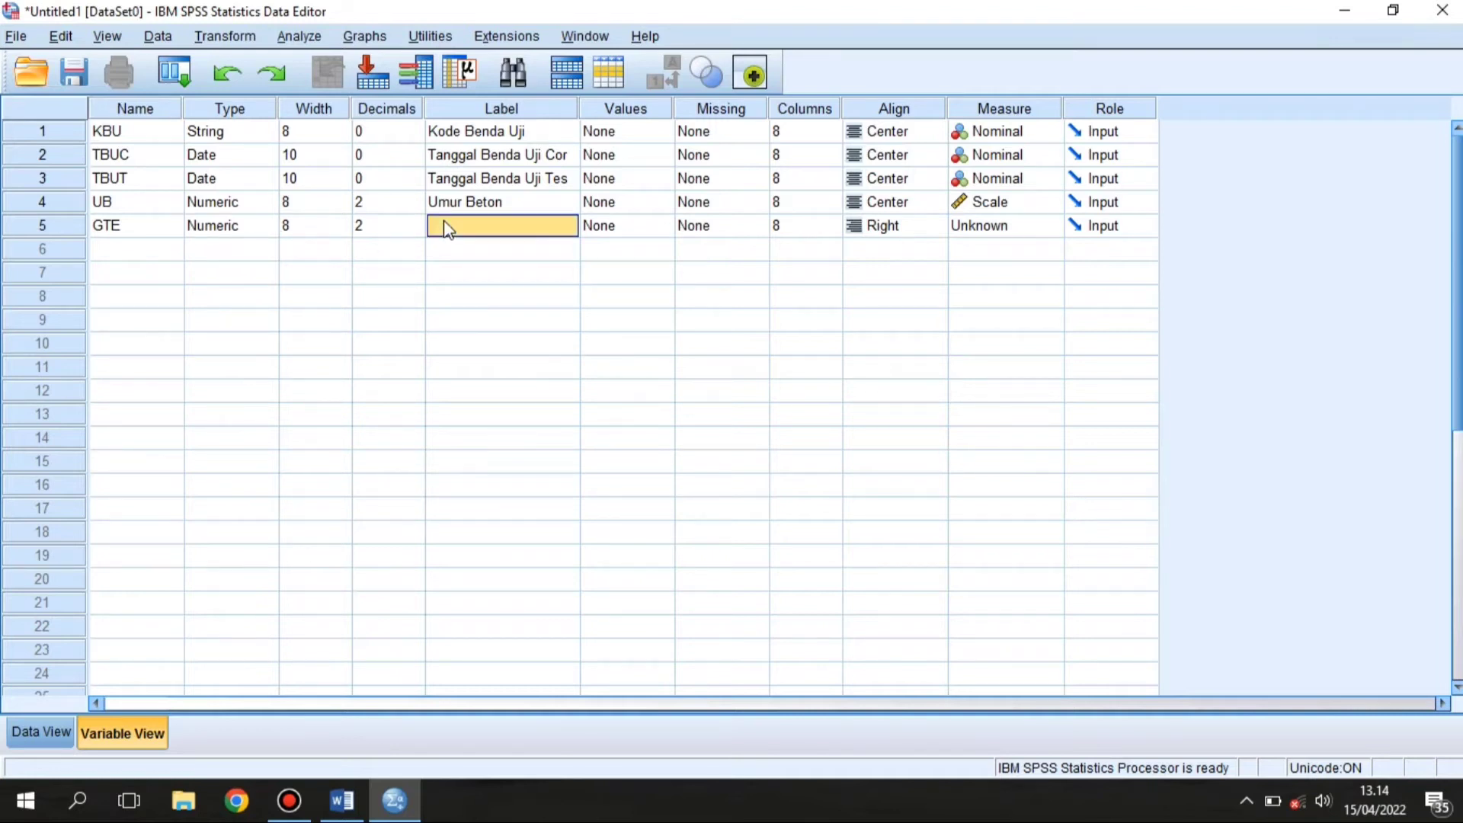
pyautogui.write('Gaya Tekan')
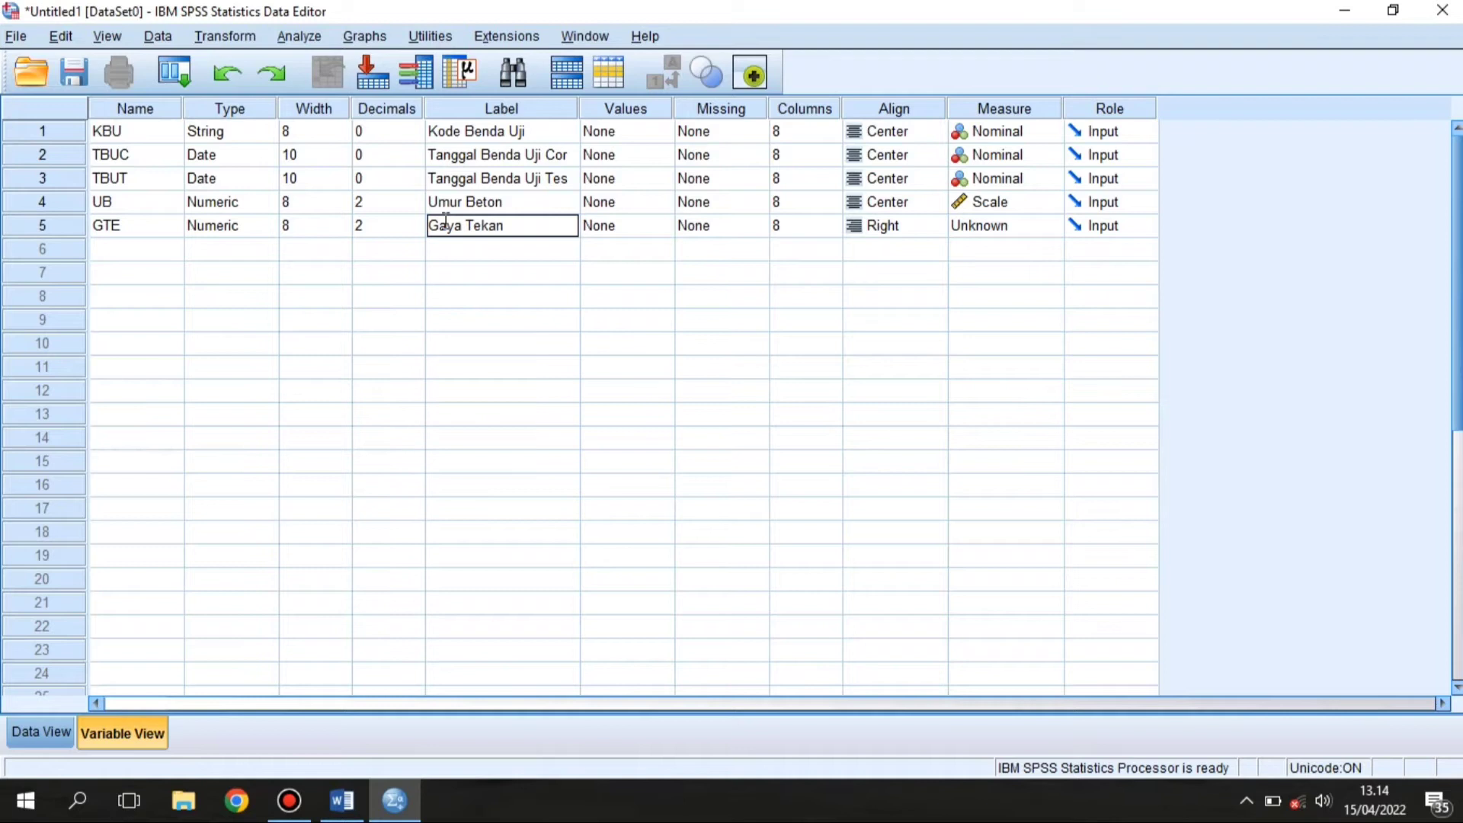
pyautogui.press('Return')
# Step: Set the GTE variable's alignment to Center and its measure to Scale
pyautogui.click(912, 227)
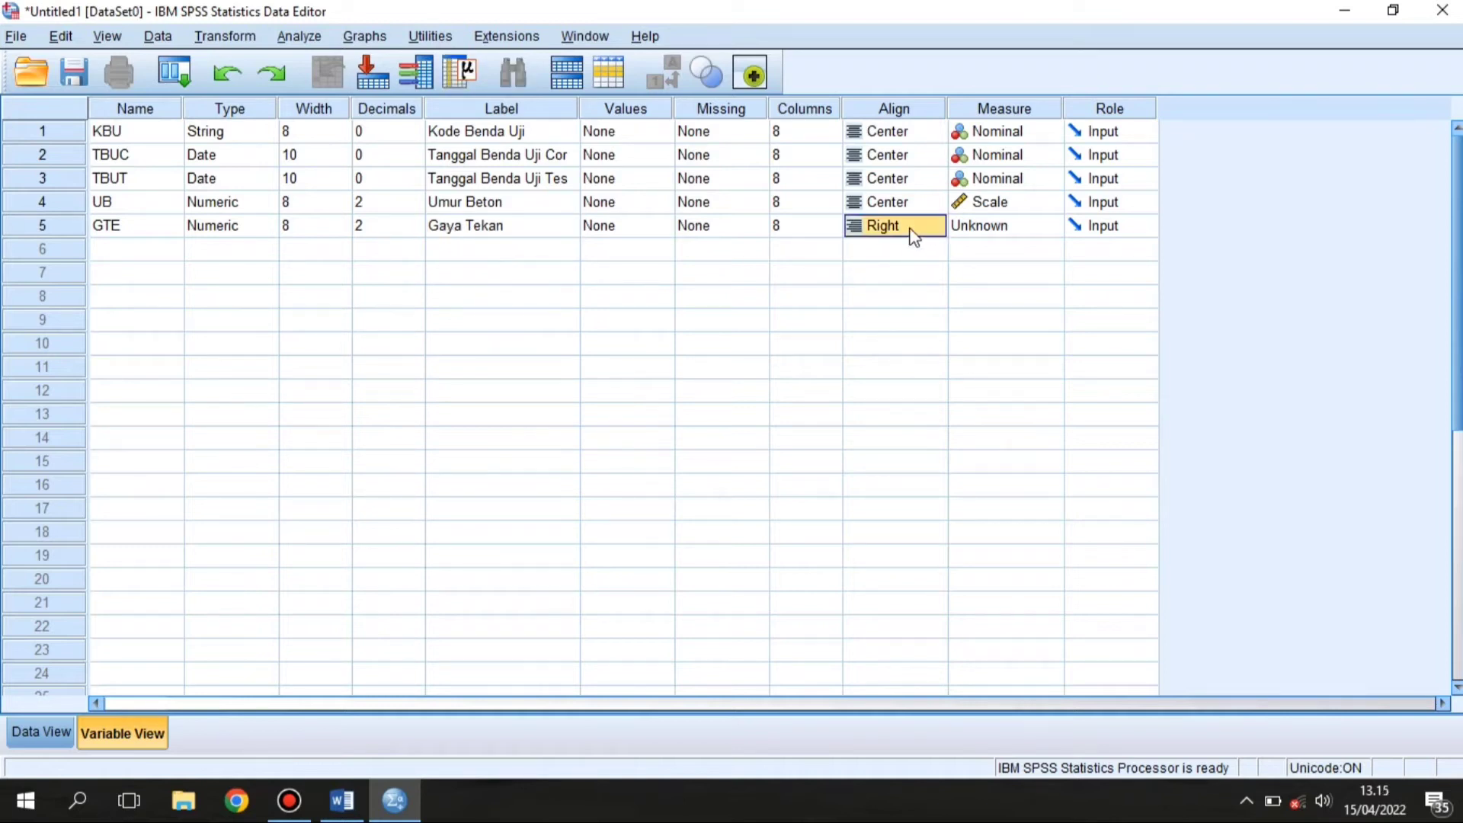
pyautogui.click(913, 230)
pyautogui.click(906, 292)
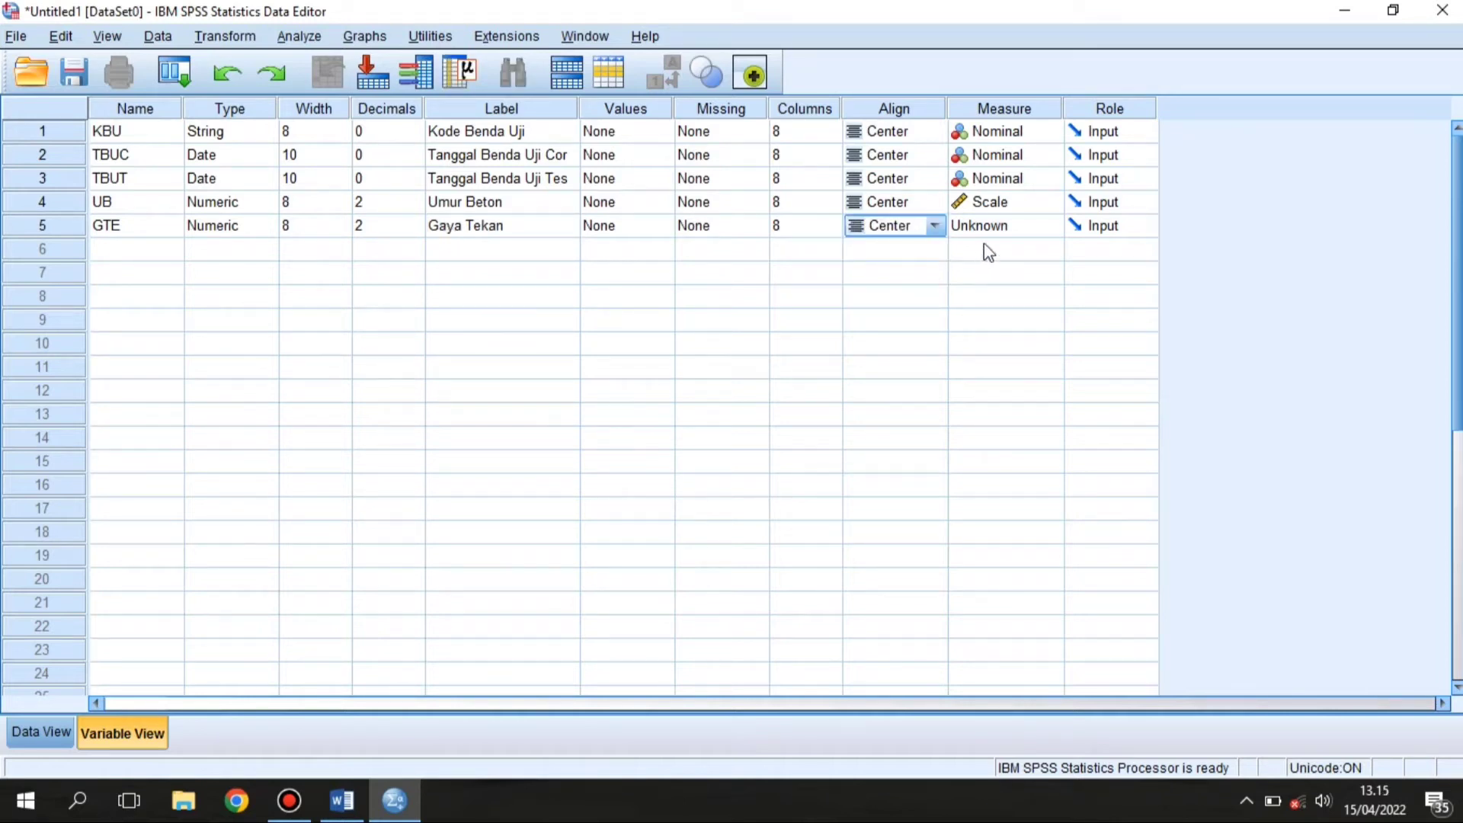
pyautogui.click(990, 227)
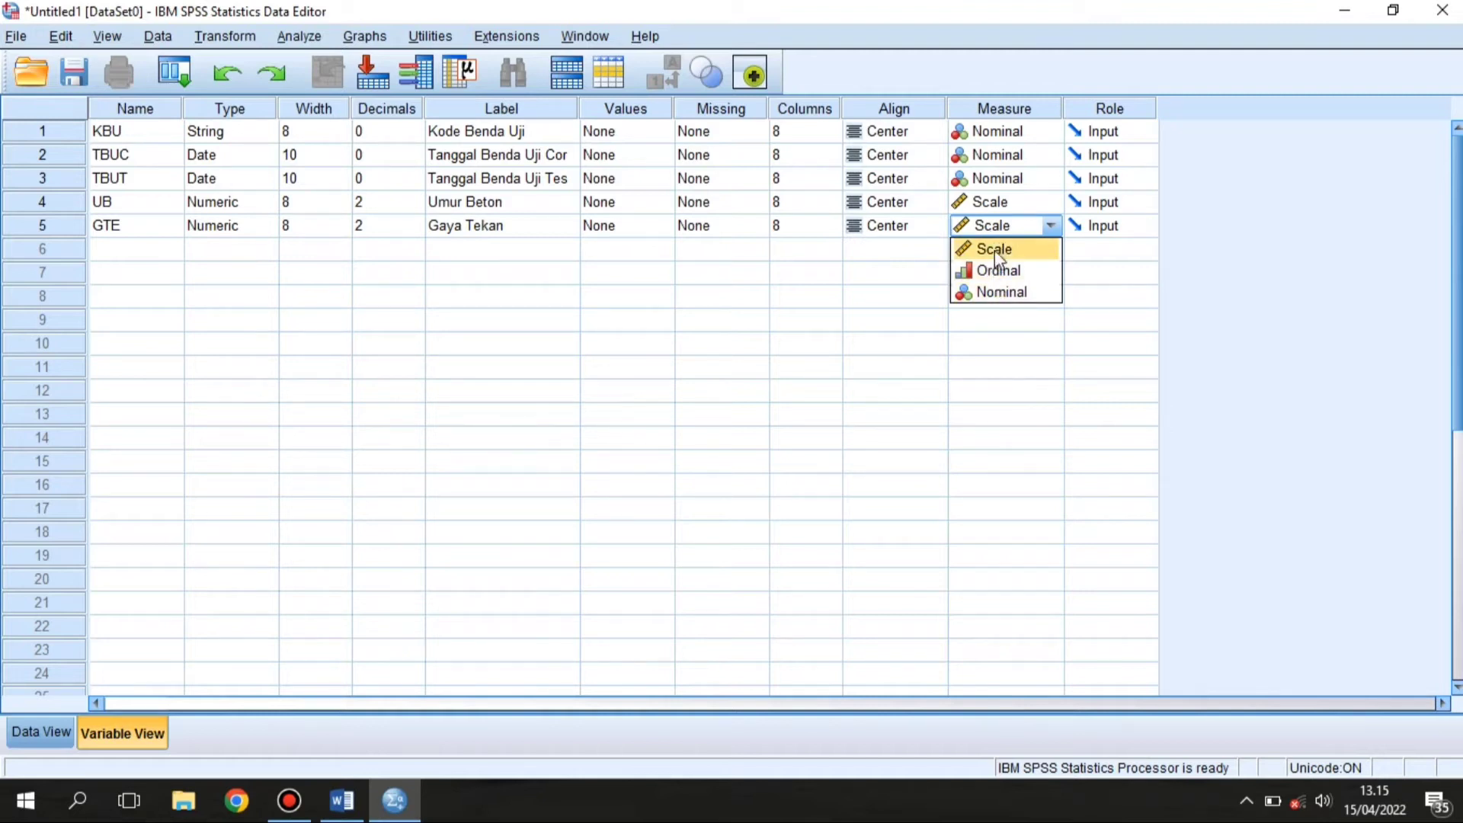
pyautogui.click(995, 249)
pyautogui.click(795, 295)
# Step: Check the Kuat Tekan Langsung (Mpa) column heading in the Word table, then create the sixth SPSS variable with the name KTL
pyautogui.click(139, 248)
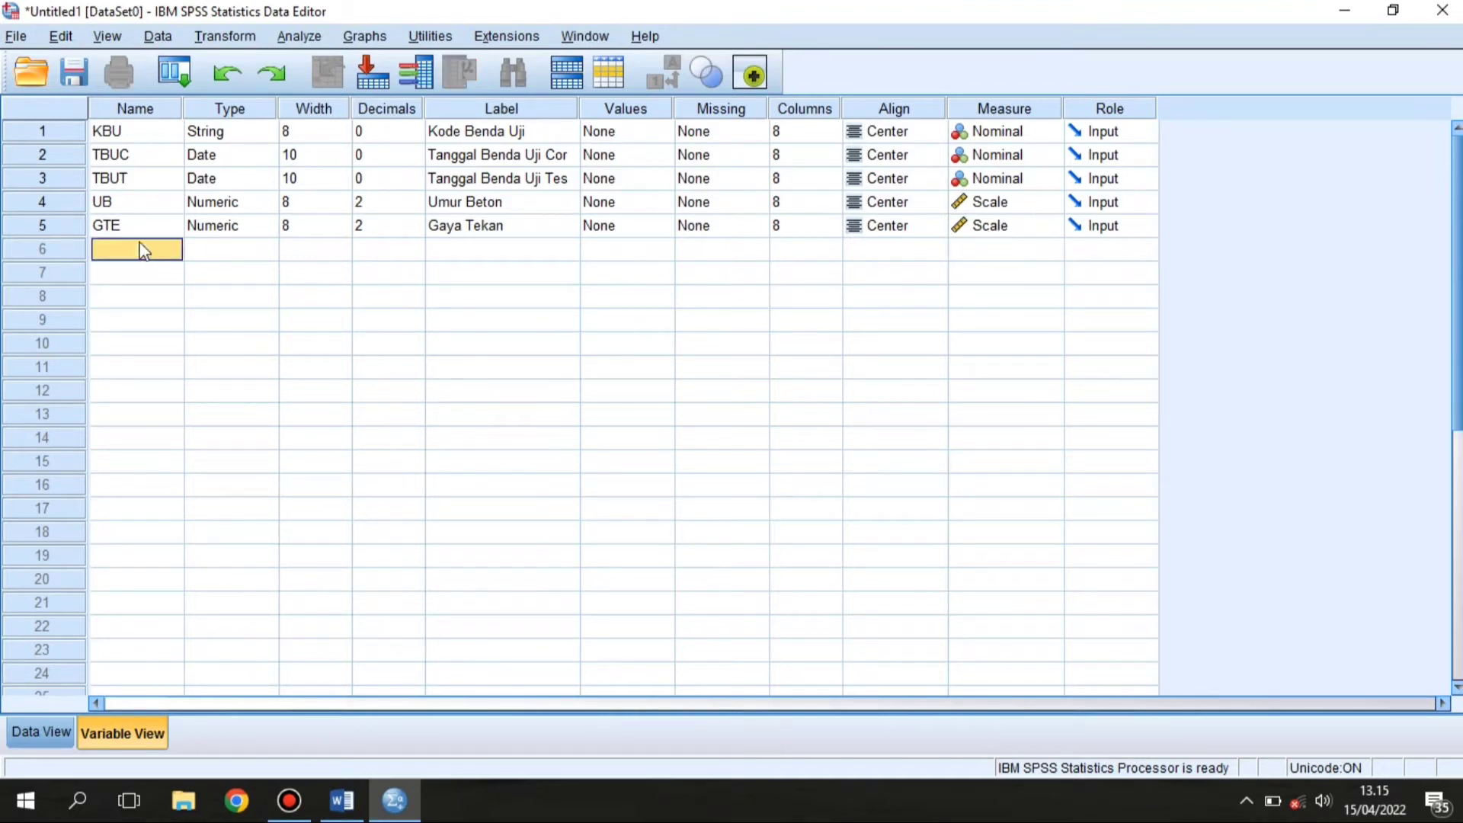
pyautogui.hotkey('alt', 'Tab')
pyautogui.click(908, 290)
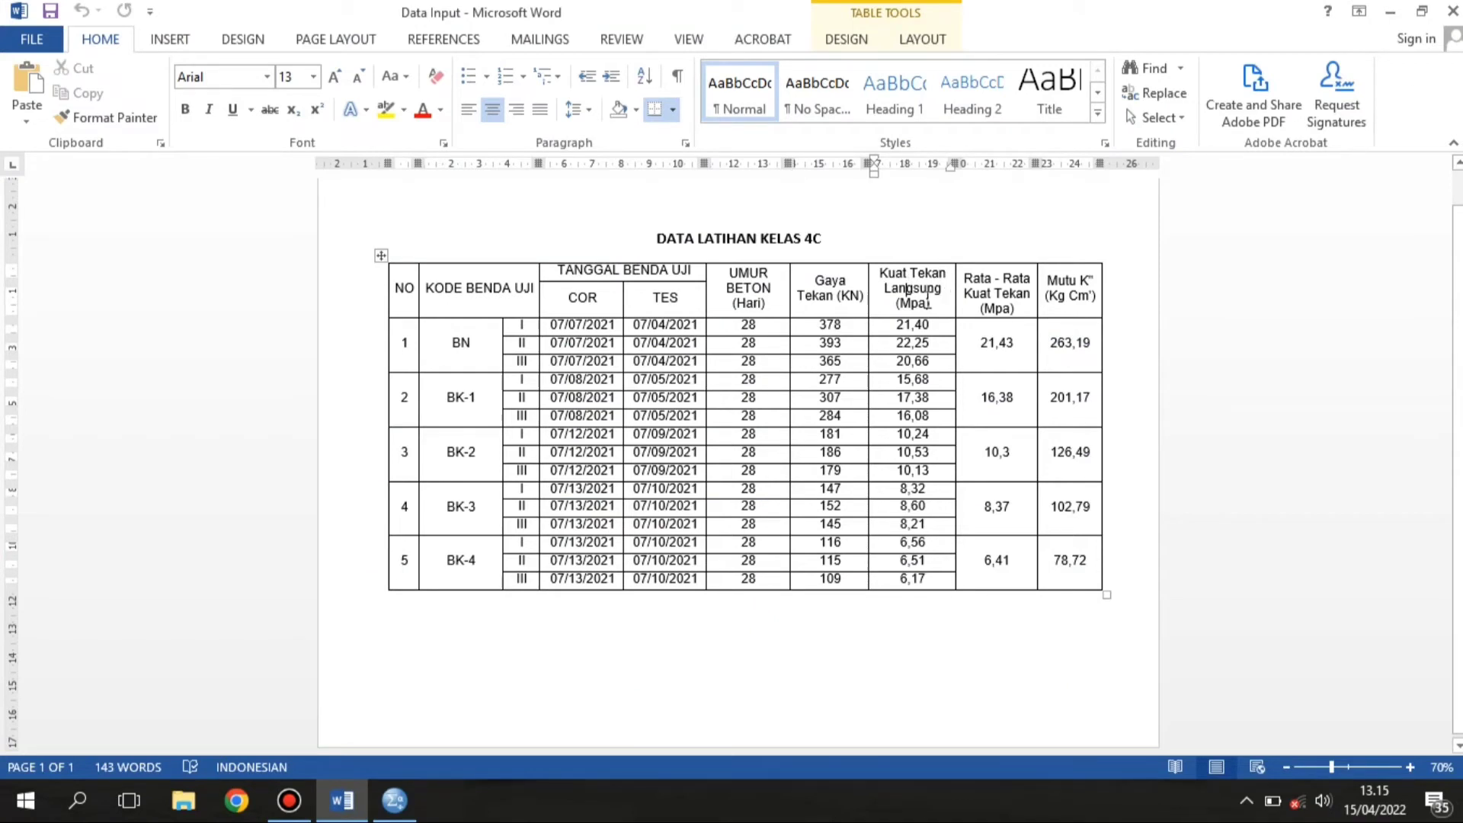
pyautogui.hotkey('alt', 'Tab')
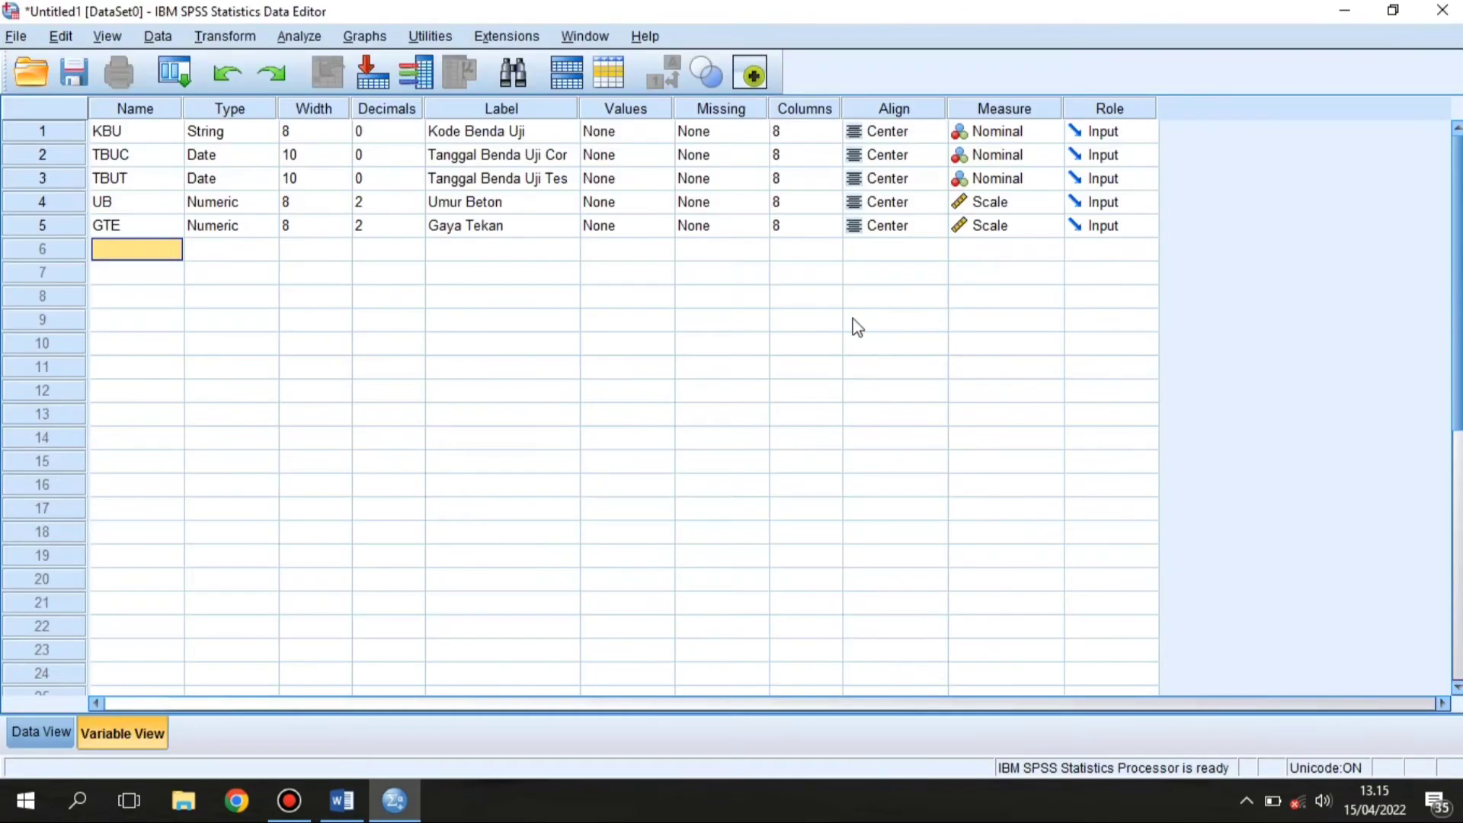
pyautogui.write('KTL')
pyautogui.press('Return')
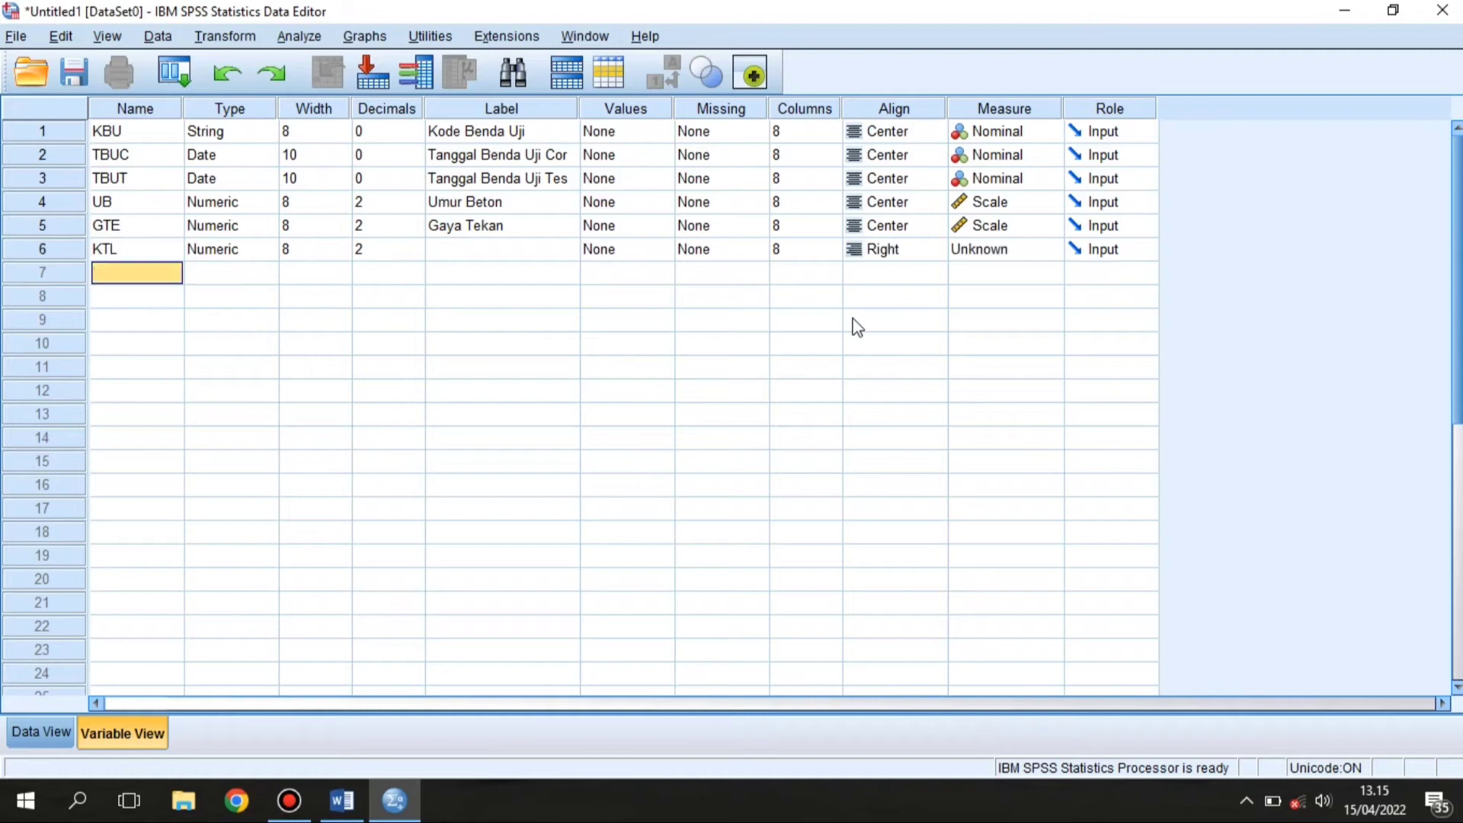
pyautogui.click(236, 254)
# Step: Label the KTL variable "Kuat Tekan Langsung"
pyautogui.click(457, 251)
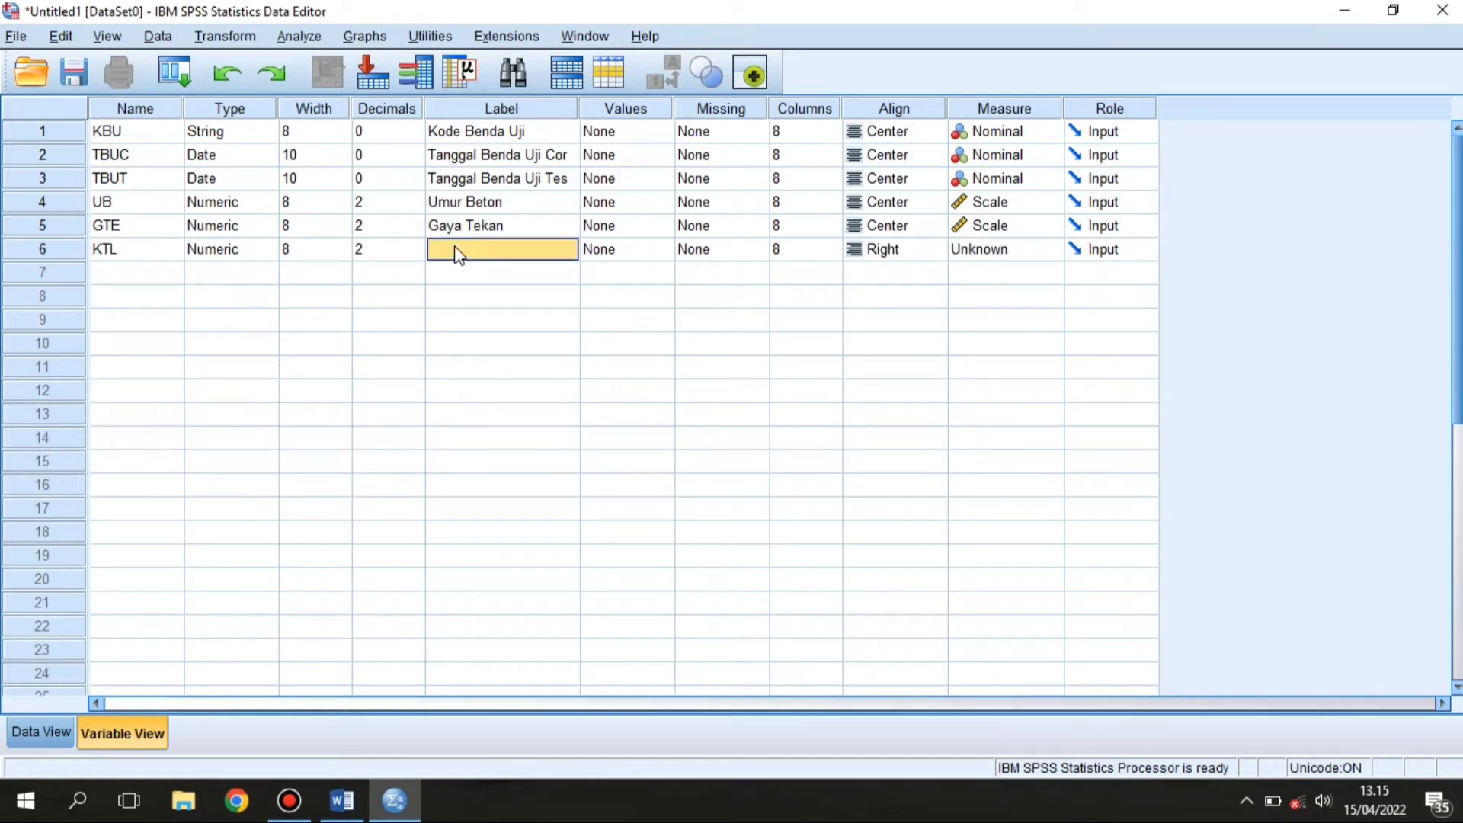
pyautogui.write('Kuat Tekan Lan')
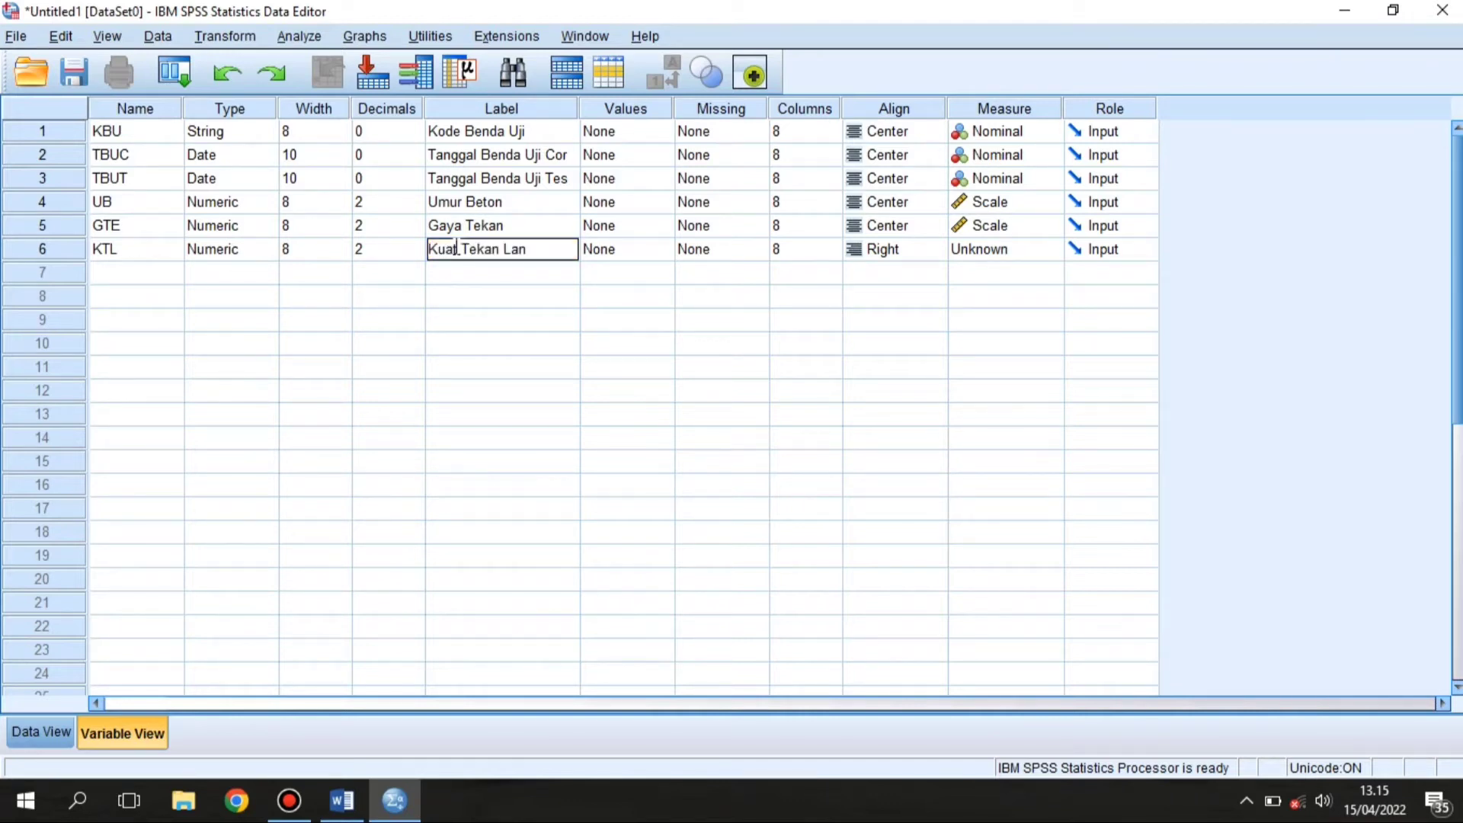
pyautogui.write('gsung')
# Step: Set the KTL variable's alignment to Center and its measure to Scale
pyautogui.click(911, 258)
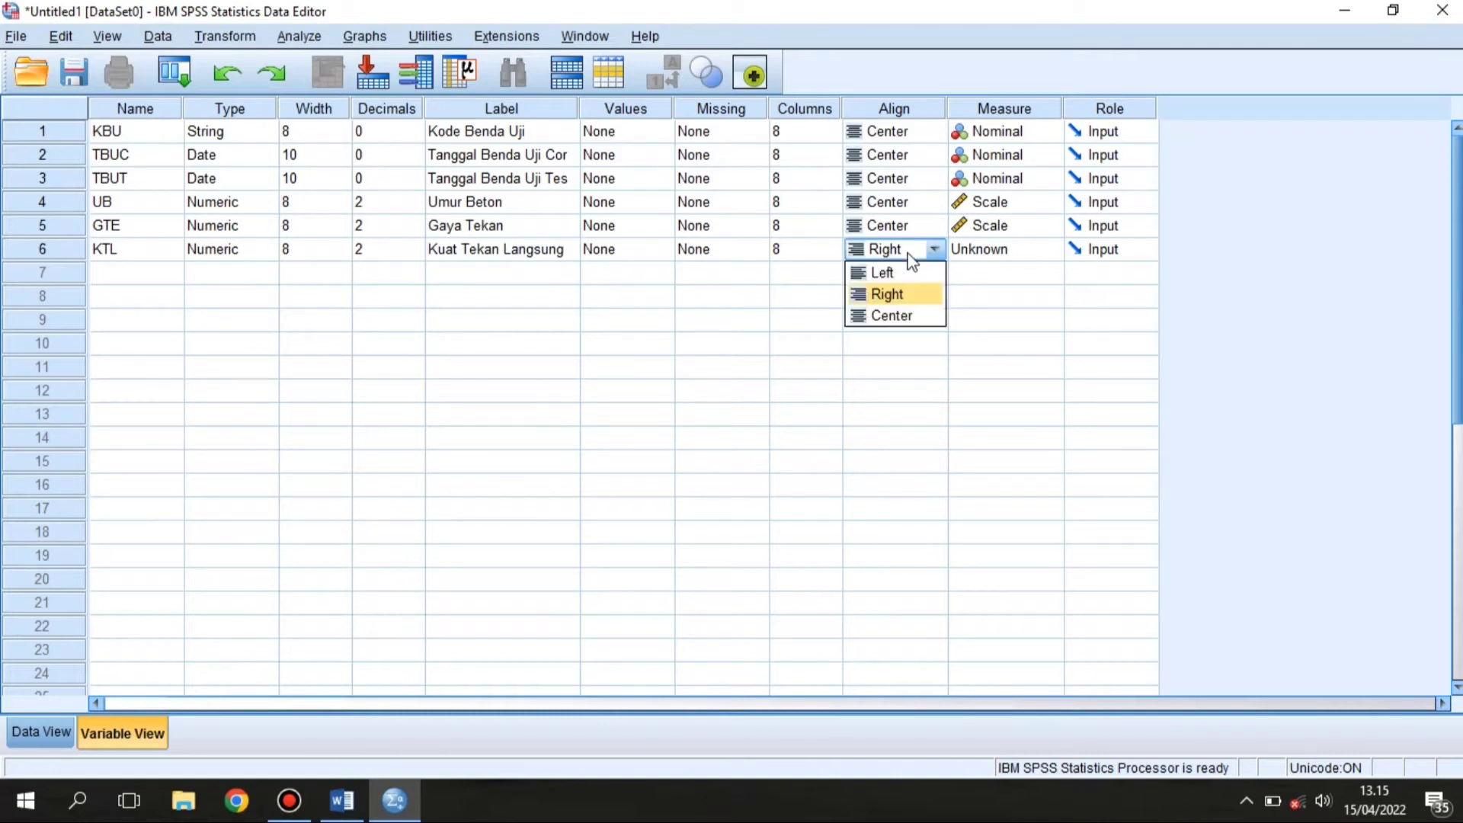
pyautogui.click(889, 319)
pyautogui.click(976, 251)
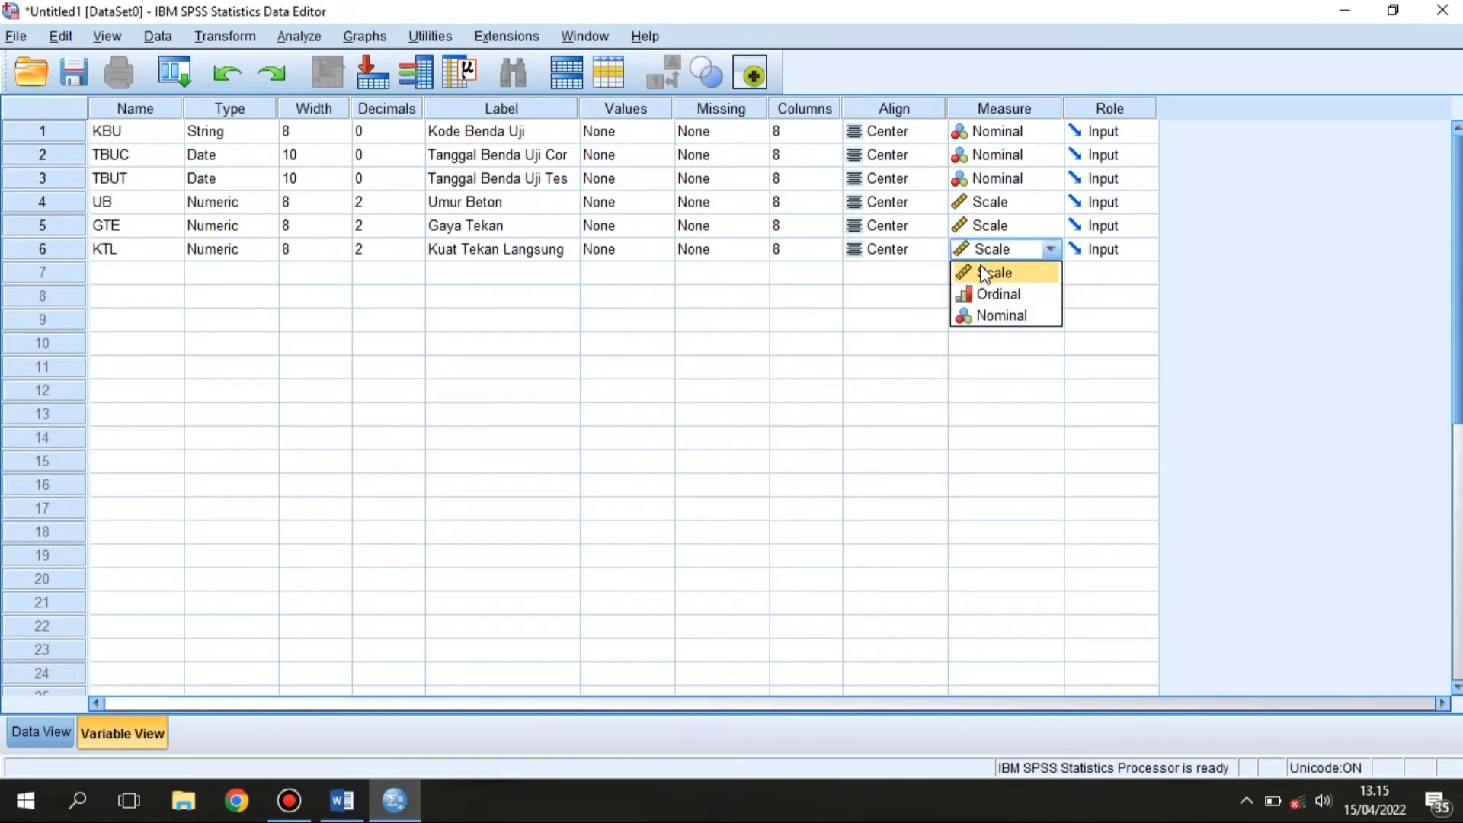
pyautogui.click(985, 272)
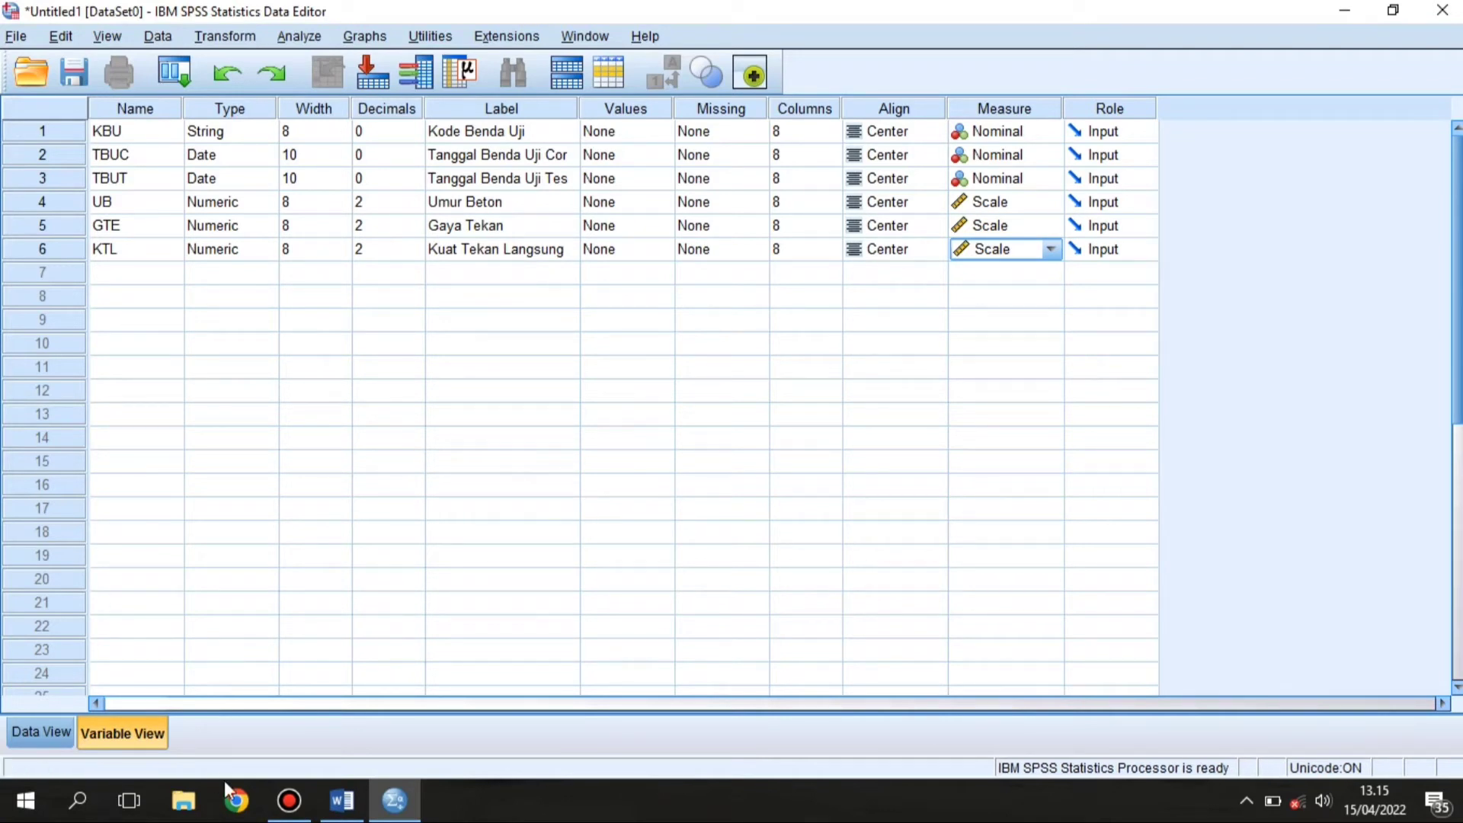
# Step: Check the Rata - Rata Kuat Tekan and Mutu K columns in the Word table, and return to the SPSS variable list
pyautogui.click(342, 800)
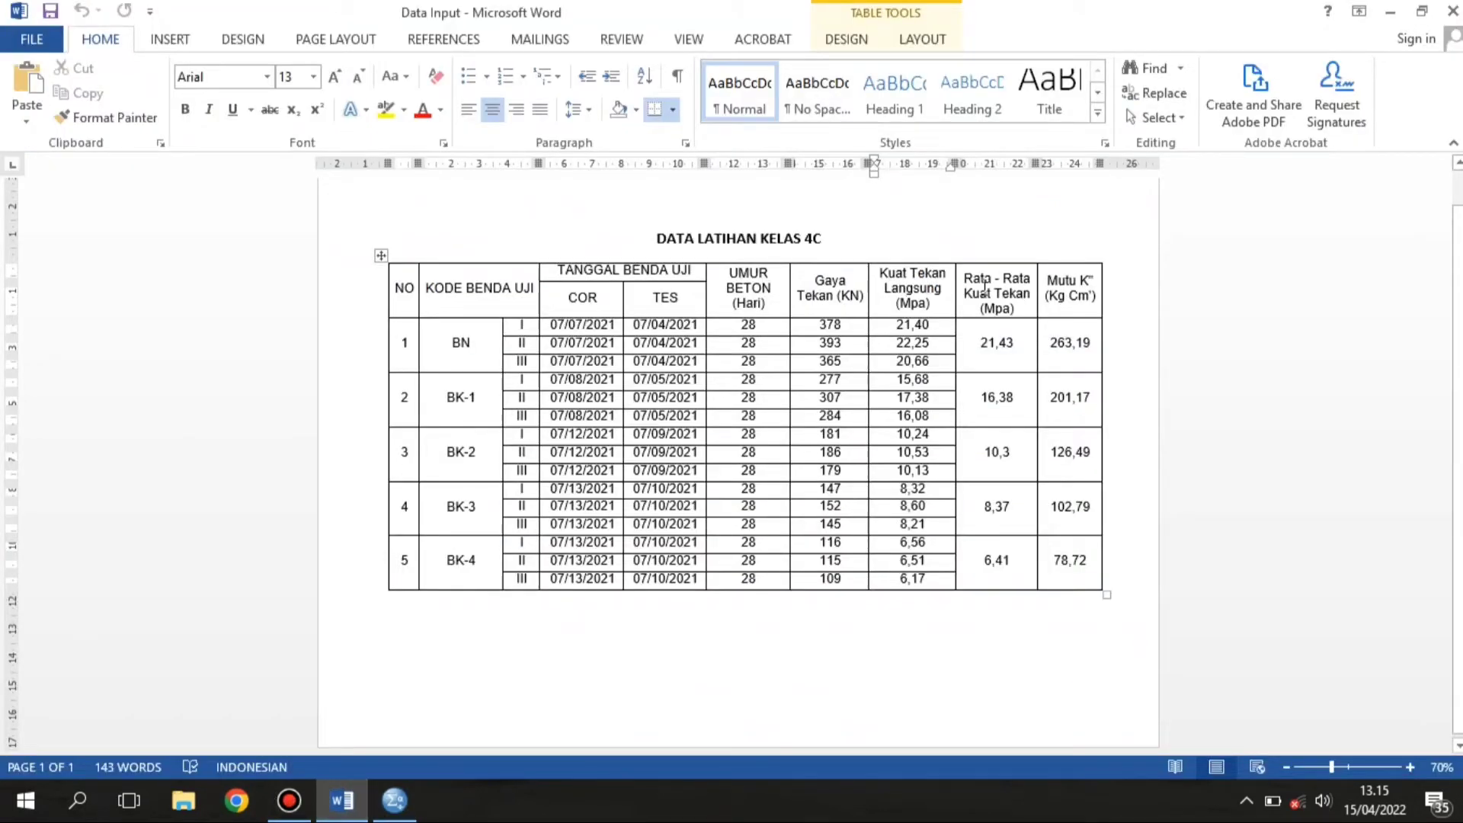
pyautogui.moveTo(970, 282); pyautogui.dragTo(1099, 572)
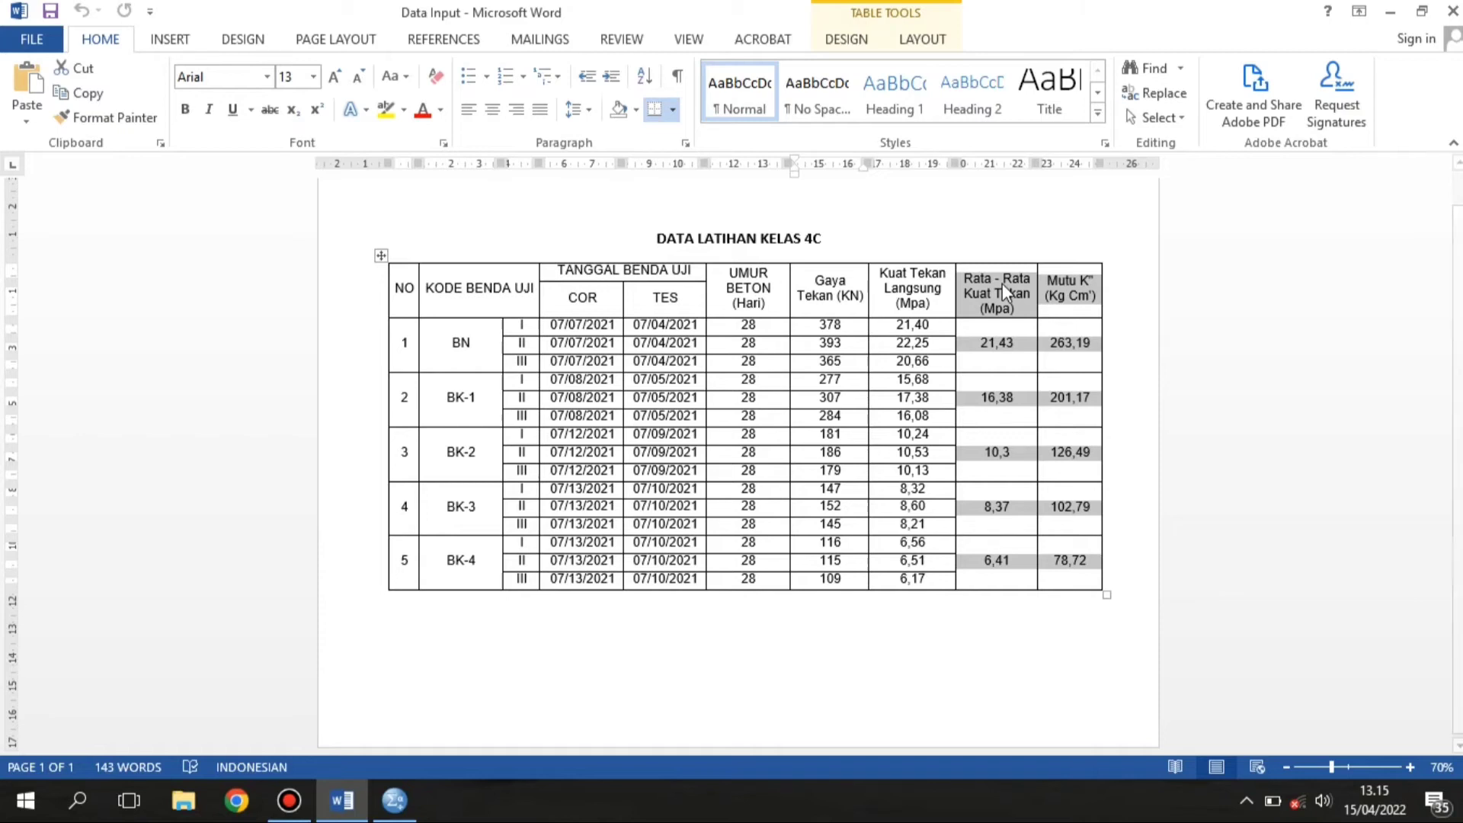
pyautogui.click(1003, 282)
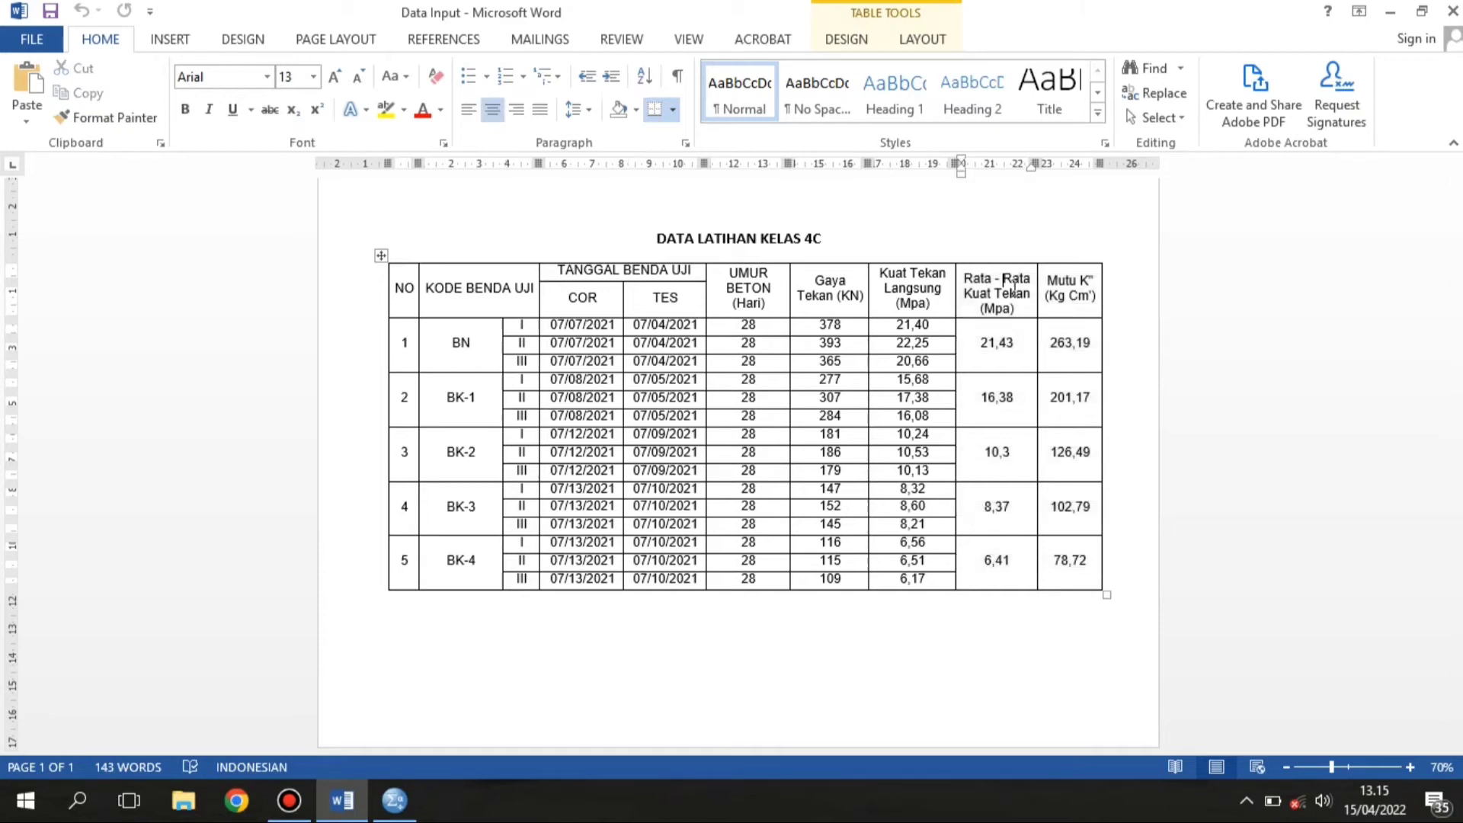
pyautogui.click(394, 800)
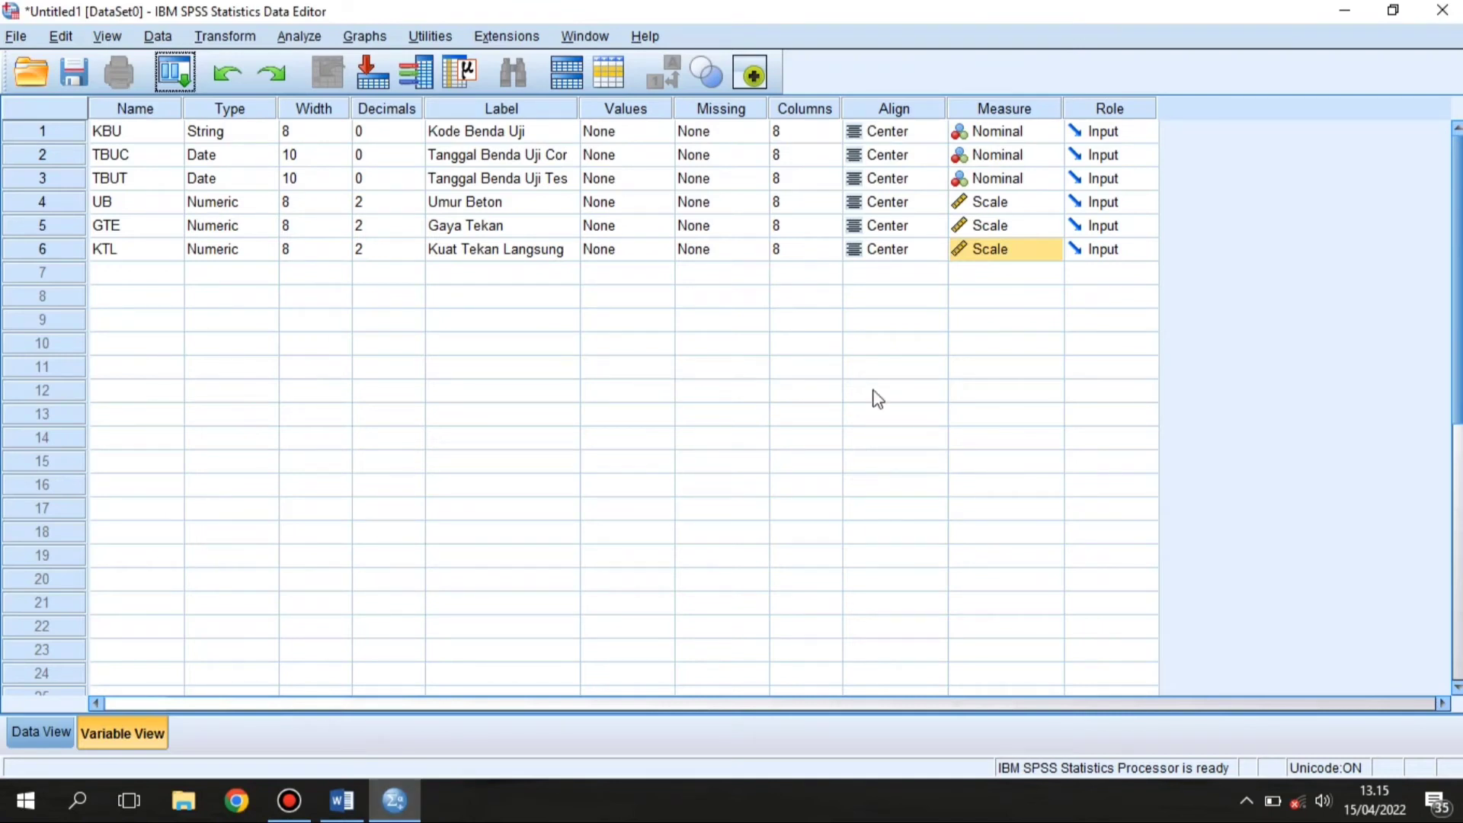
pyautogui.click(314, 318)
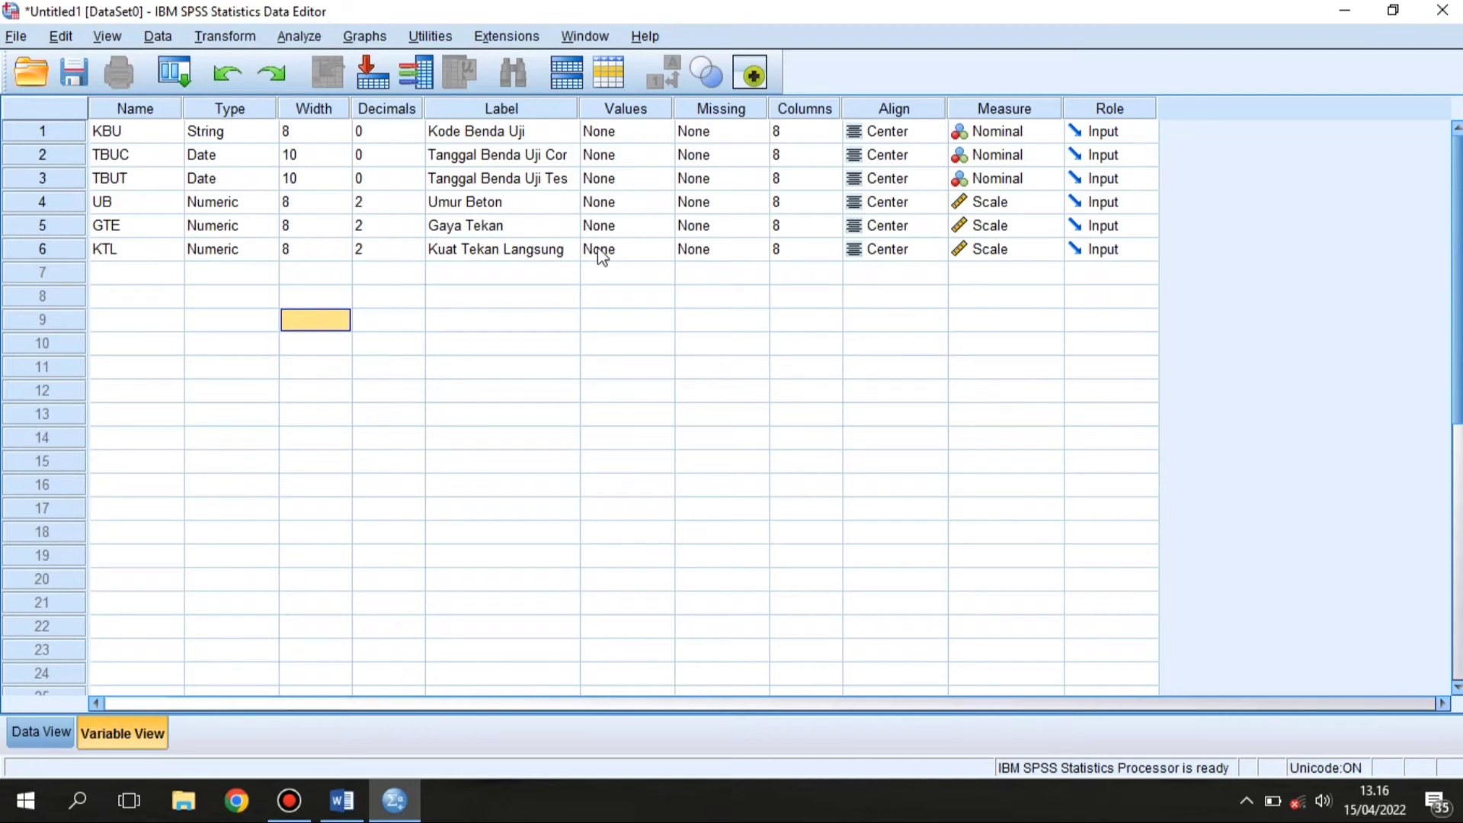
# Step: Copy the specimen codes BN to BK-4 from the Word table into the KBU column of the SPSS data grid, starting at row 1
pyautogui.click(20, 741)
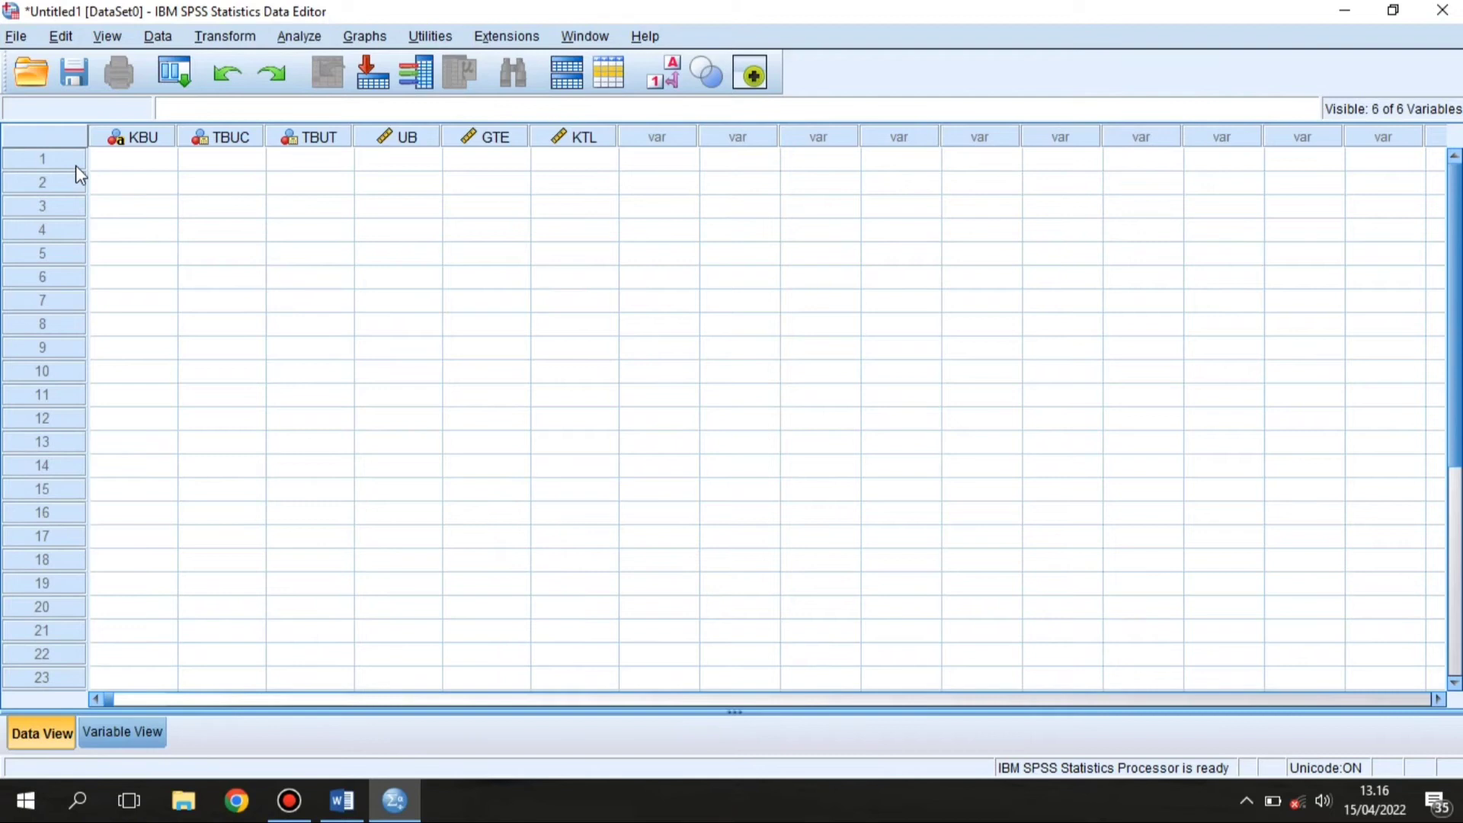
pyautogui.moveTo(157, 134)
pyautogui.click(170, 163)
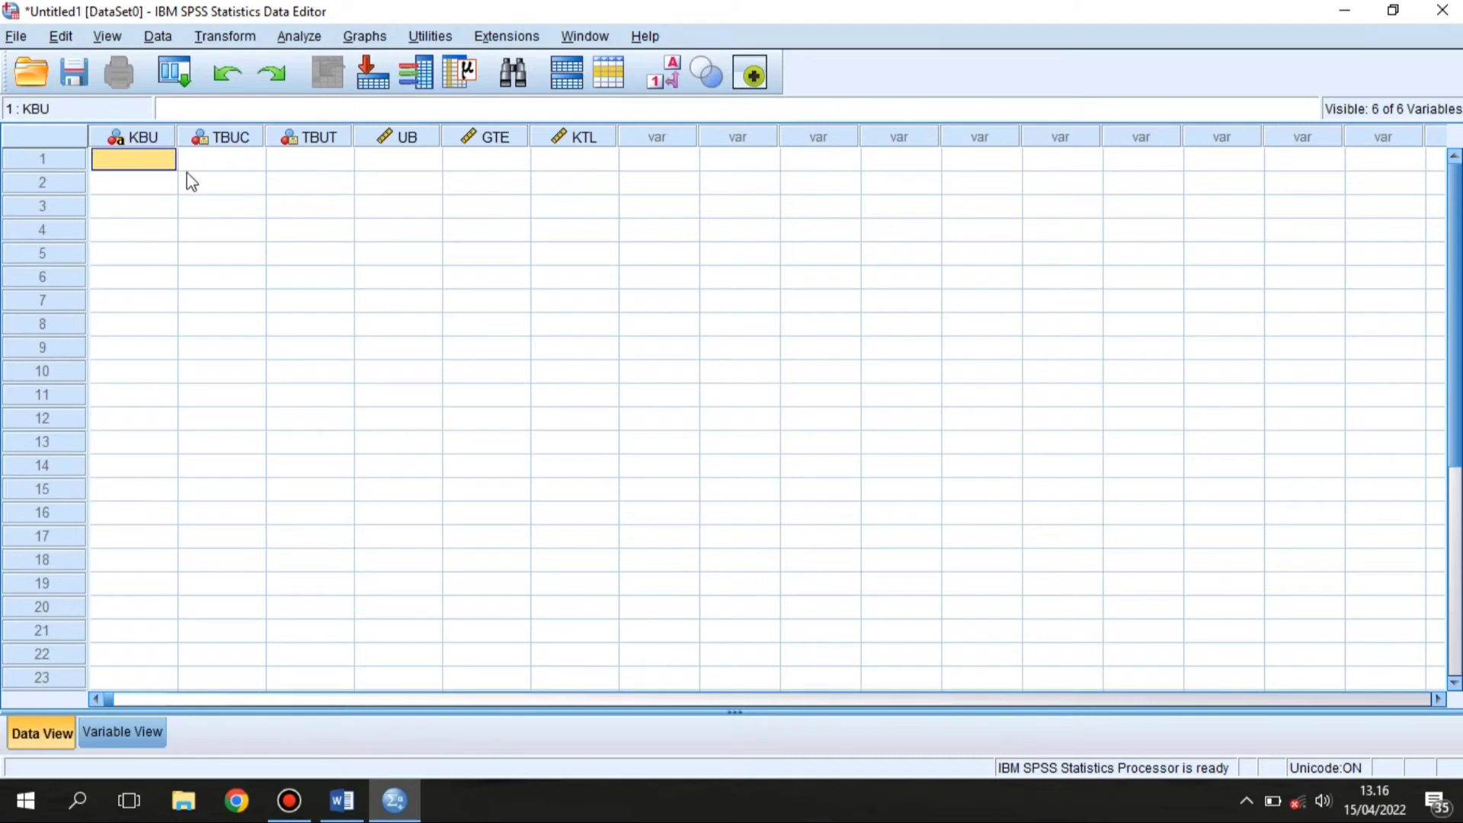
pyautogui.click(243, 164)
pyautogui.click(138, 163)
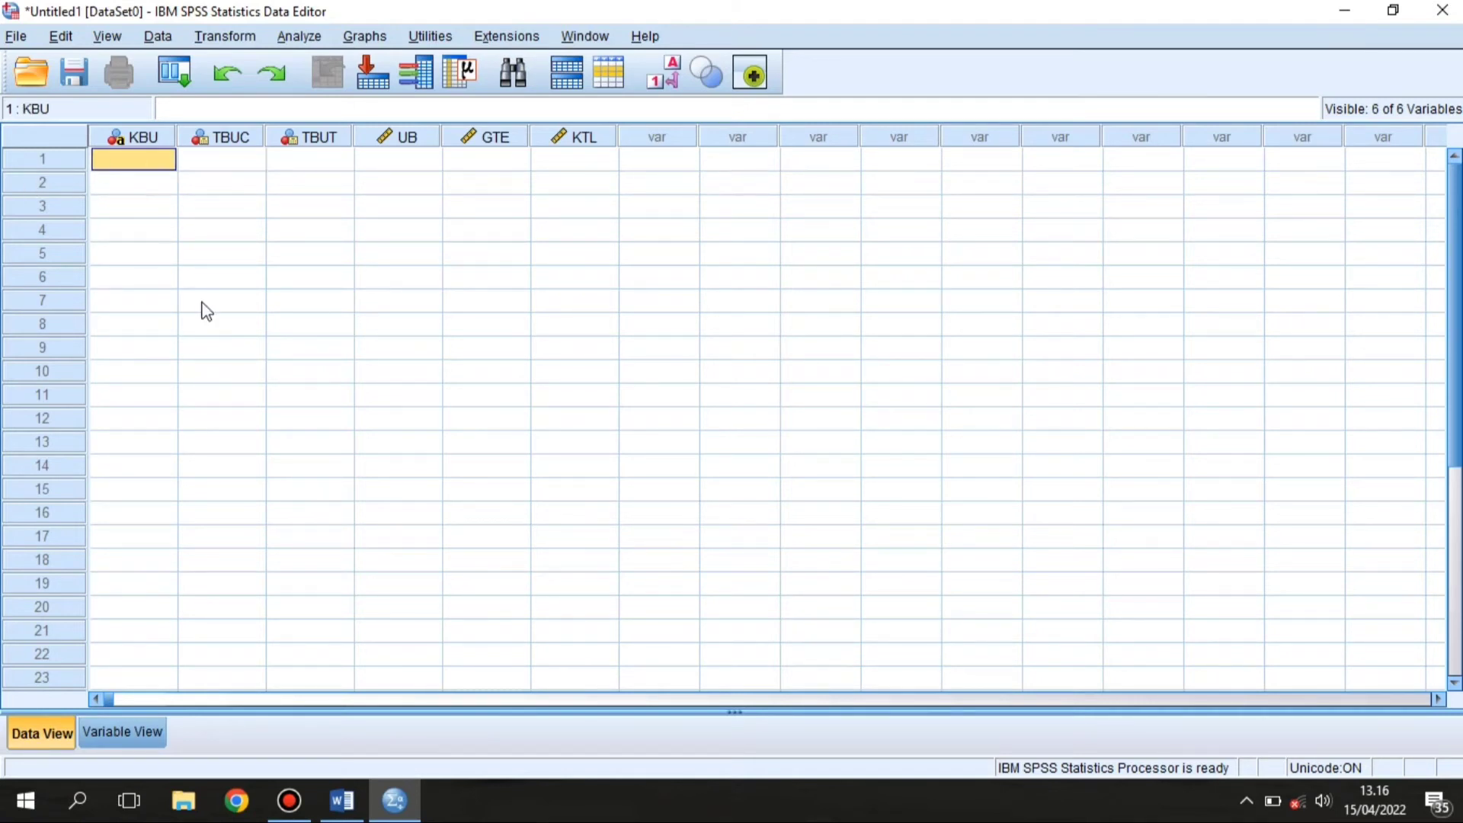
pyautogui.click(342, 813)
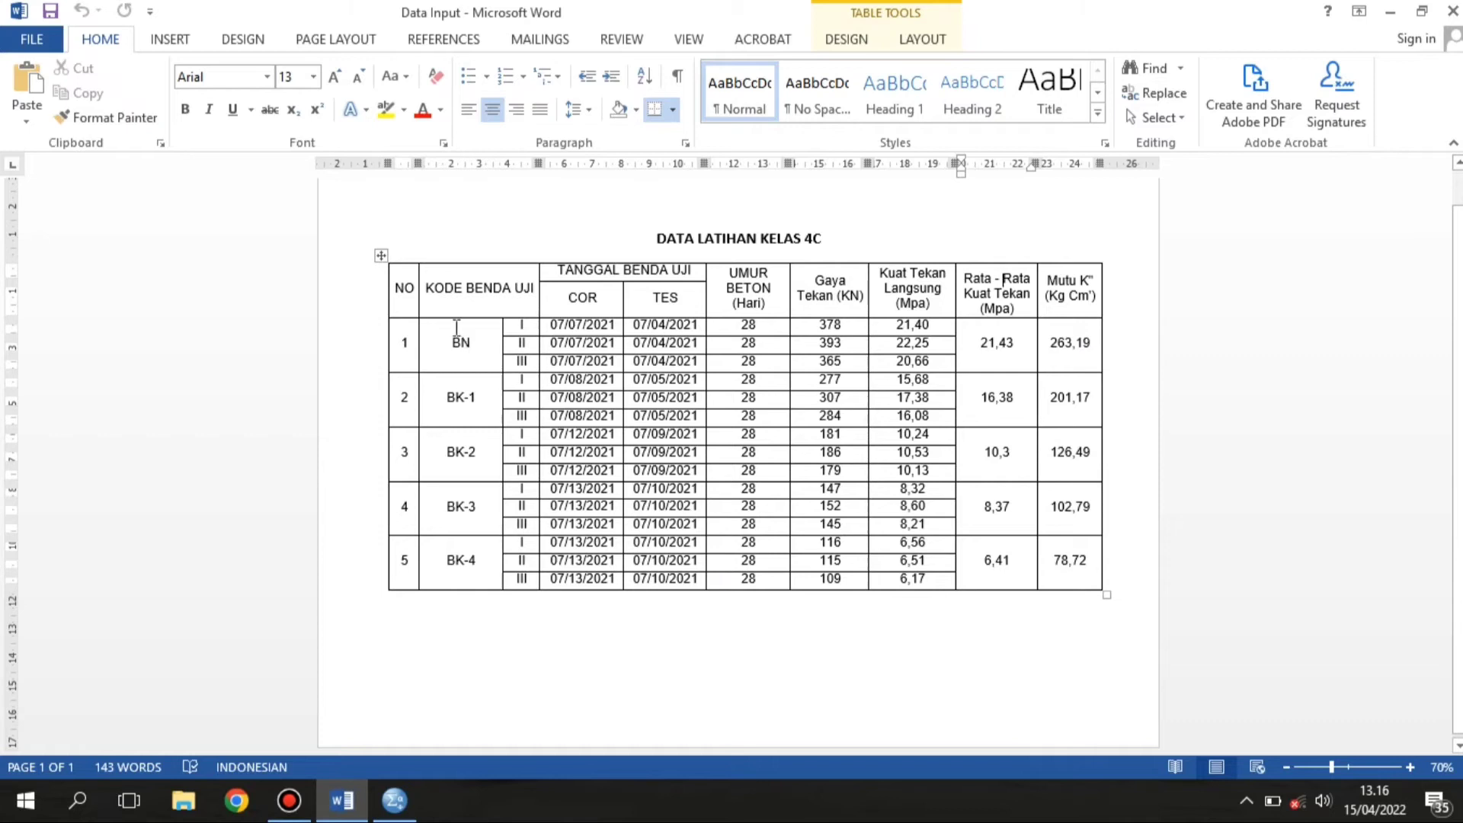
pyautogui.hotkey('alt', 'Tab')
pyautogui.hotkey('alt', 'Tab')
pyautogui.moveTo(457, 342); pyautogui.dragTo(476, 550)
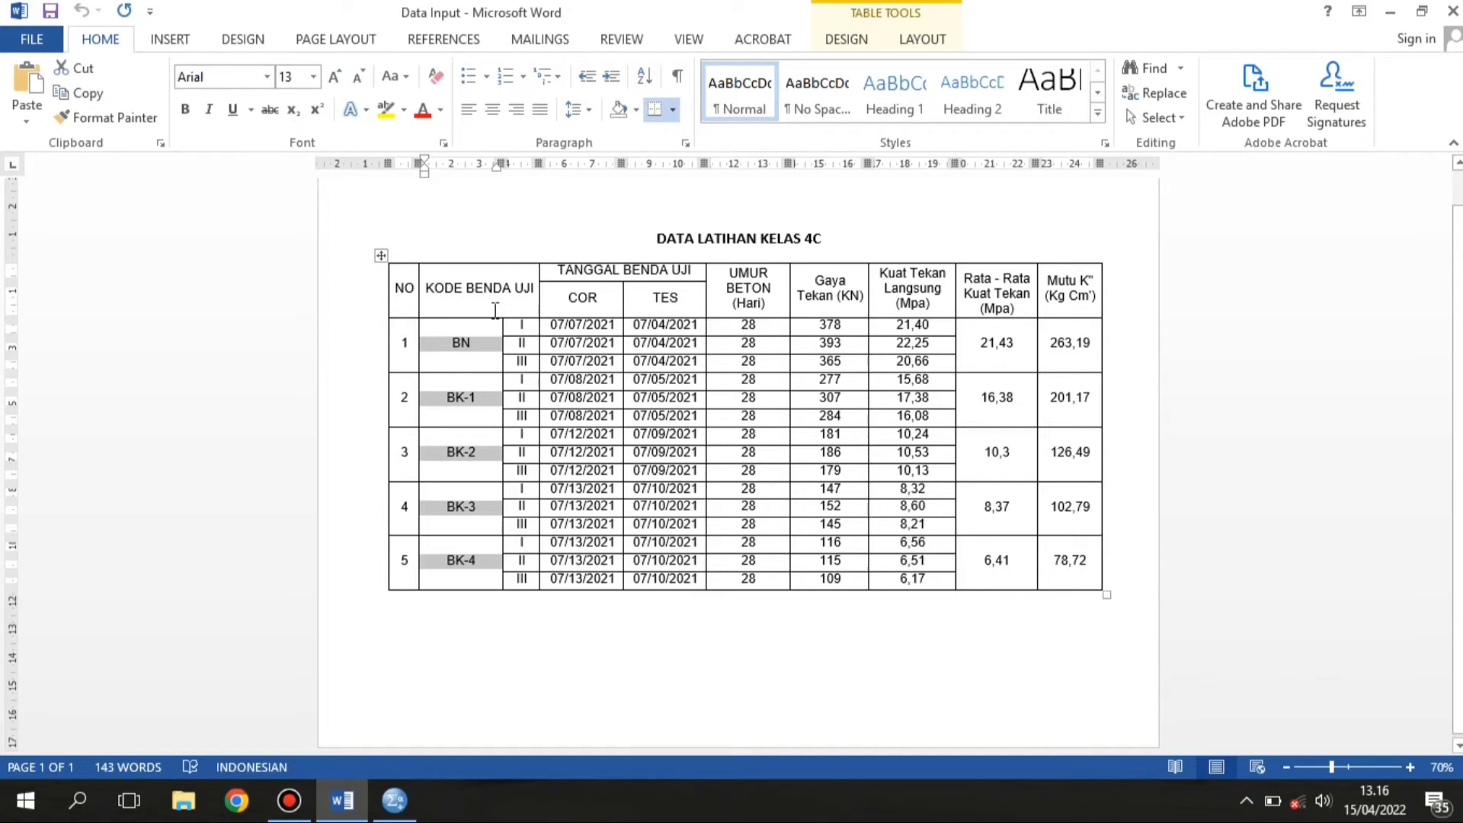
pyautogui.moveTo(448, 336); pyautogui.dragTo(487, 575)
pyautogui.hotkey('alt', 'Tab')
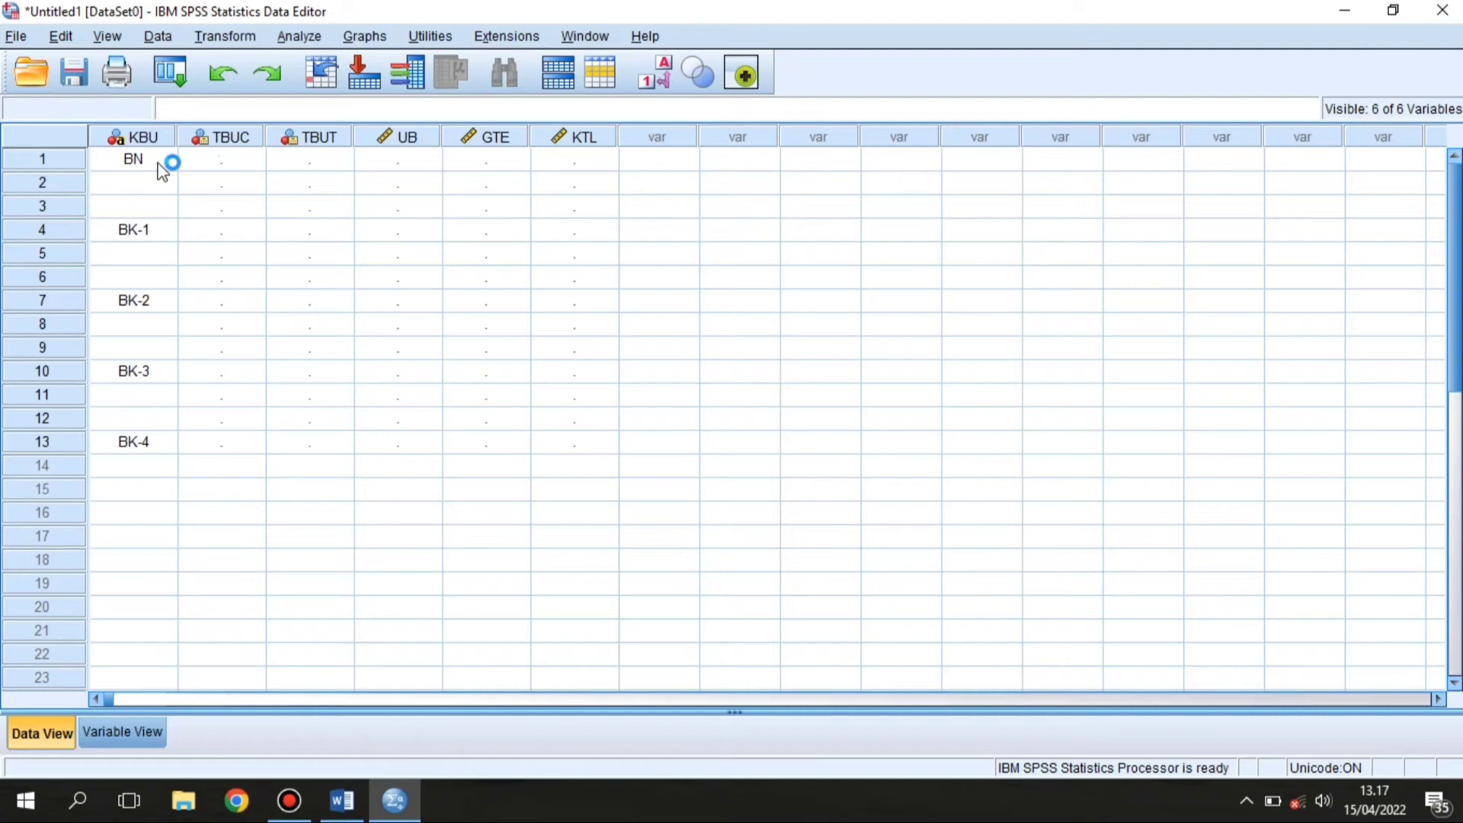
# Step: Fill rows 2 and 3 of the KBU column with the code BN
pyautogui.click(152, 168)
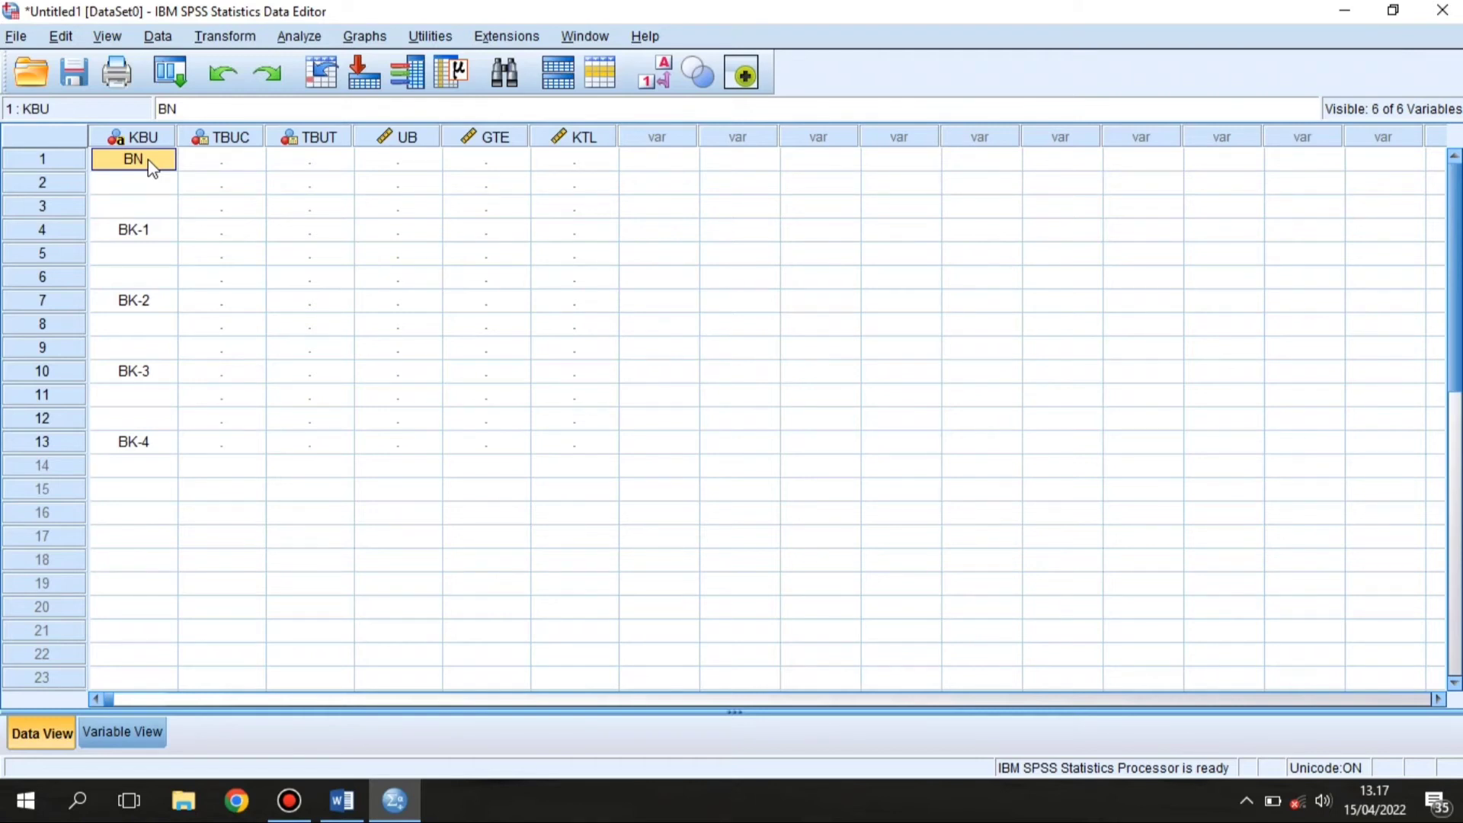
pyautogui.click(145, 187)
pyautogui.write('BN')
pyautogui.click(151, 212)
pyautogui.write('BN')
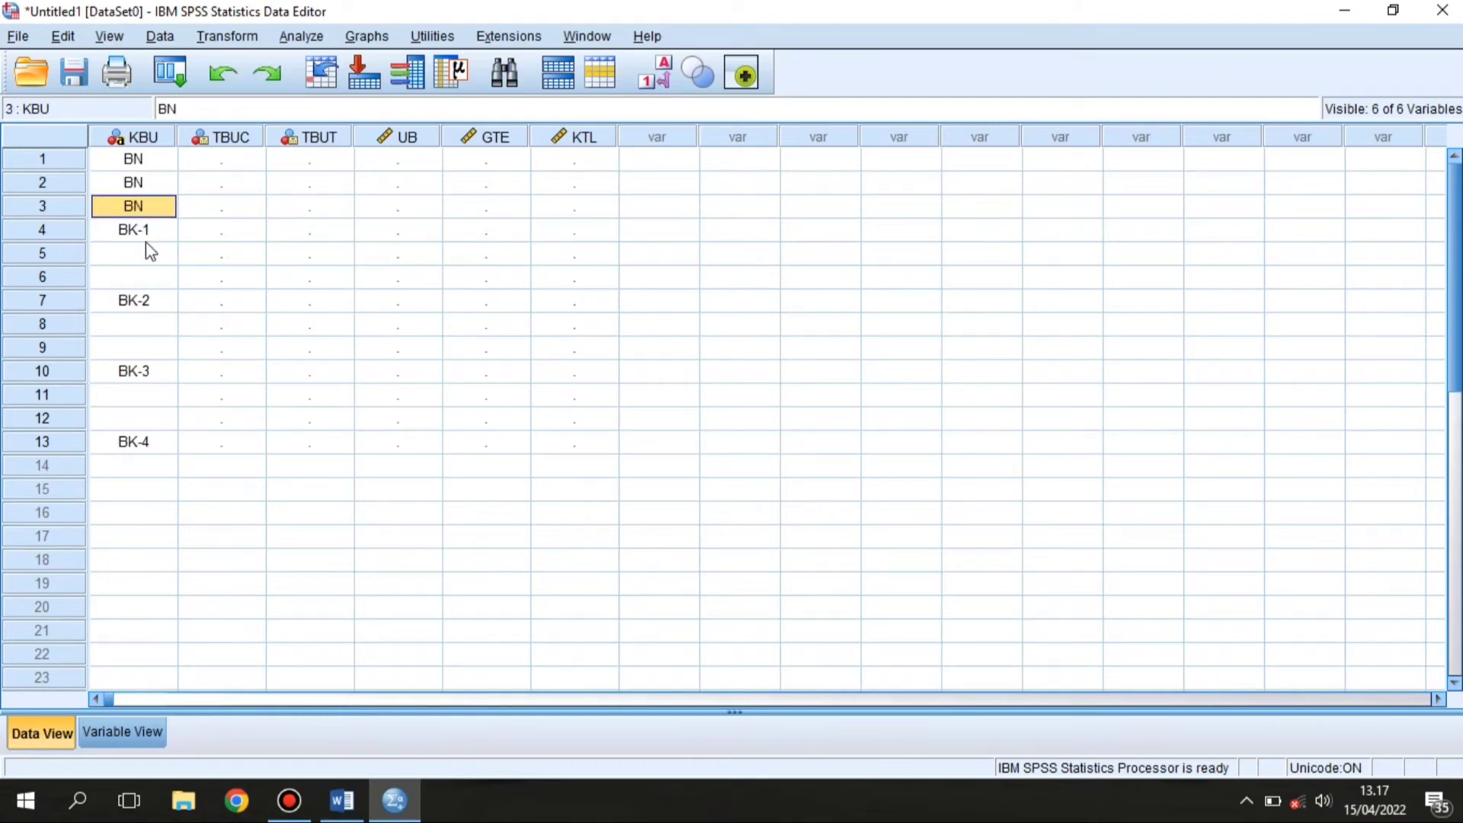
# Step: Fill rows 5 and 6 of the KBU column with BK-1, and undo the stray BK-1 entry in row 7
pyautogui.click(146, 237)
pyautogui.click(145, 259)
pyautogui.write('BK-1')
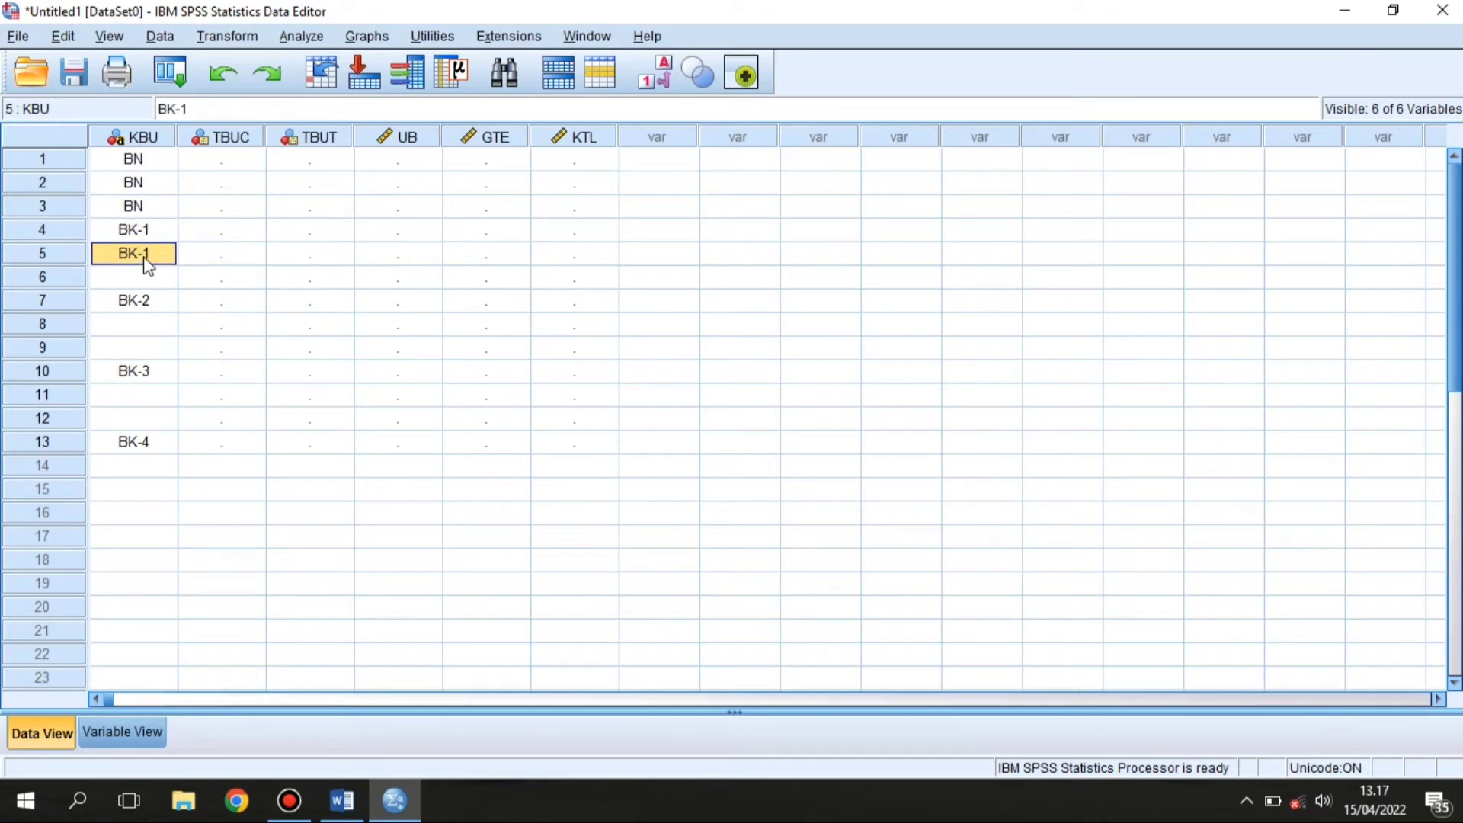
pyautogui.click(144, 279)
pyautogui.write('BK-1')
pyautogui.click(130, 305)
pyautogui.write('BK-1')
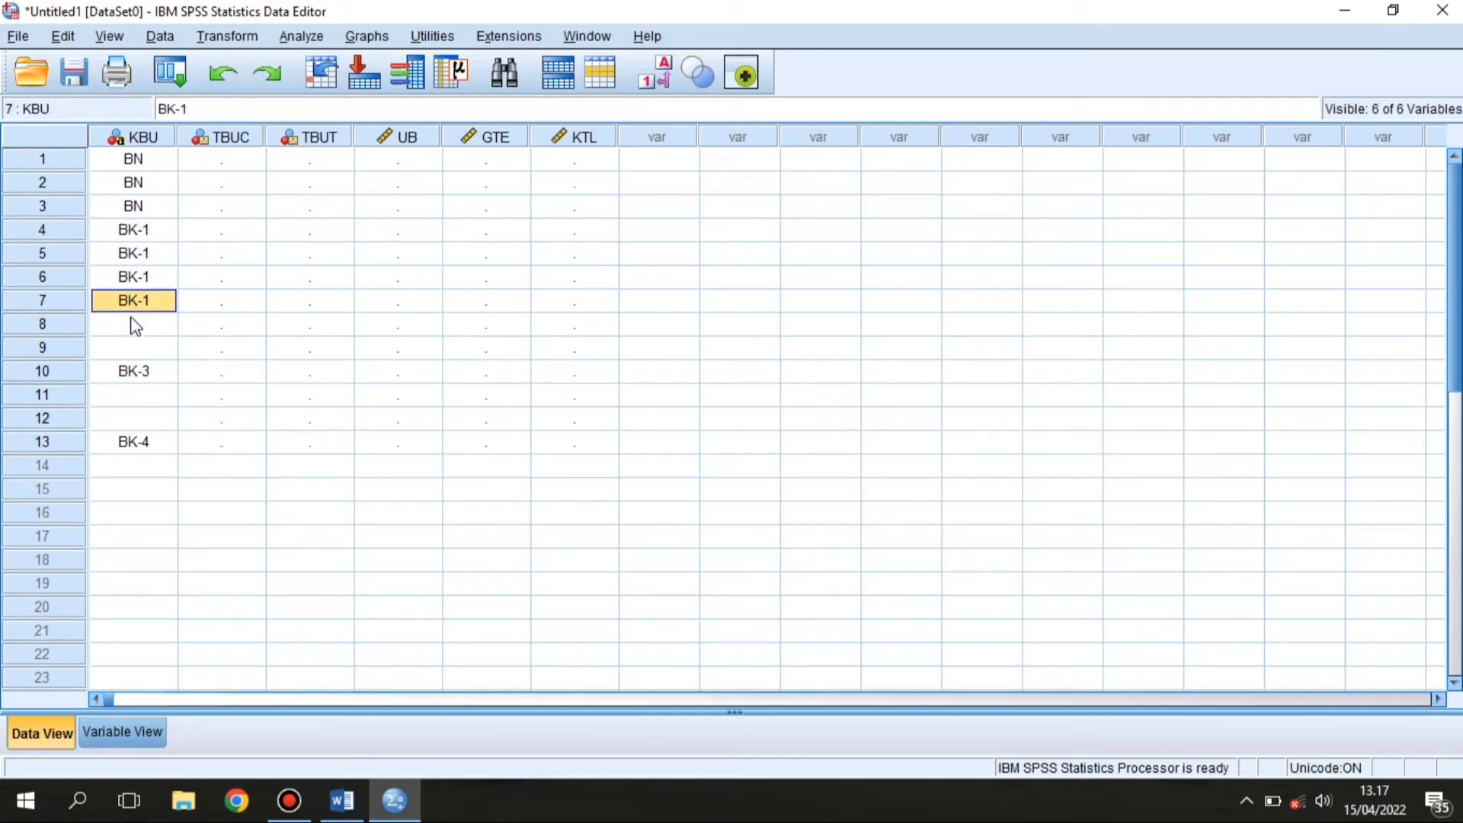
pyautogui.hotkey('ctrl', 'z')
# Step: Fill rows 8 and 9 of the KBU column with the code BK-2
pyautogui.click(149, 323)
pyautogui.write('BK-2')
pyautogui.click(148, 348)
pyautogui.write('BK-2')
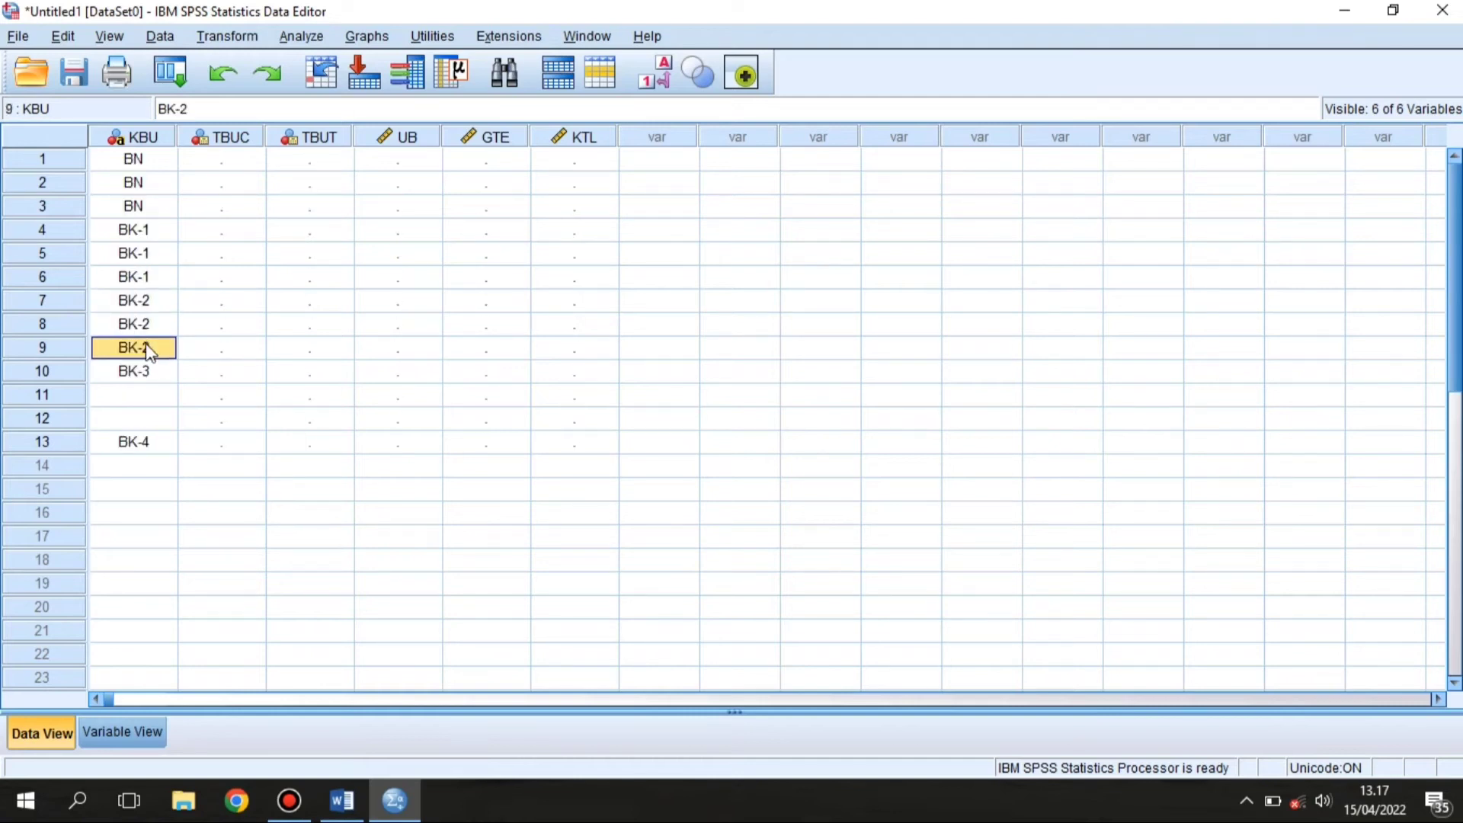
# Step: Fill rows 11 and 12 of the KBU column with the code BK-3
pyautogui.click(142, 378)
pyautogui.click(147, 394)
pyautogui.write('BK-3')
pyautogui.click(148, 418)
pyautogui.write('BK-3')
# Step: Fill rows 14 and 15 of the KBU column with the code BK-4
pyautogui.click(150, 445)
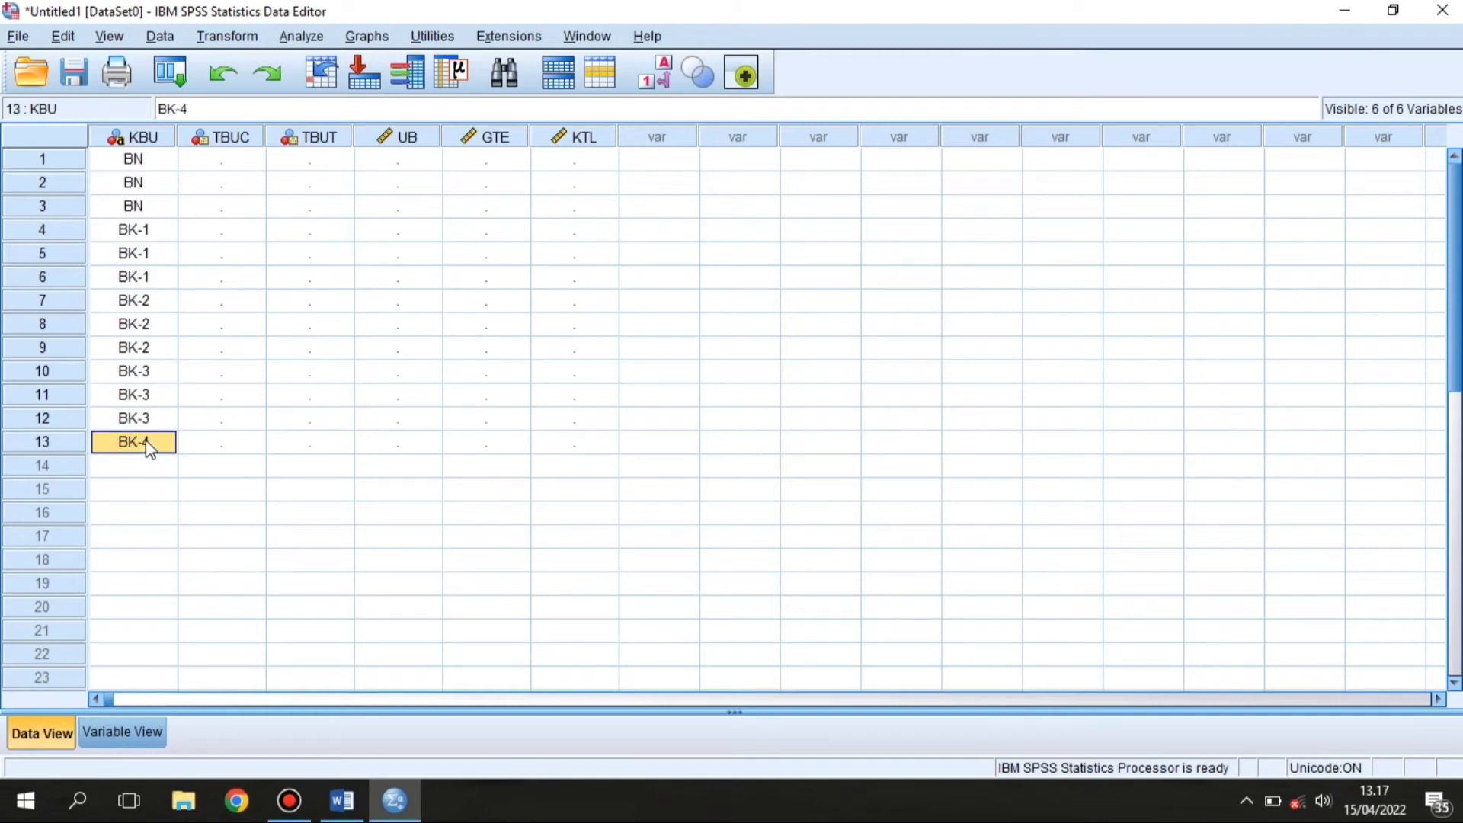
pyautogui.click(153, 467)
pyautogui.write('BK-4')
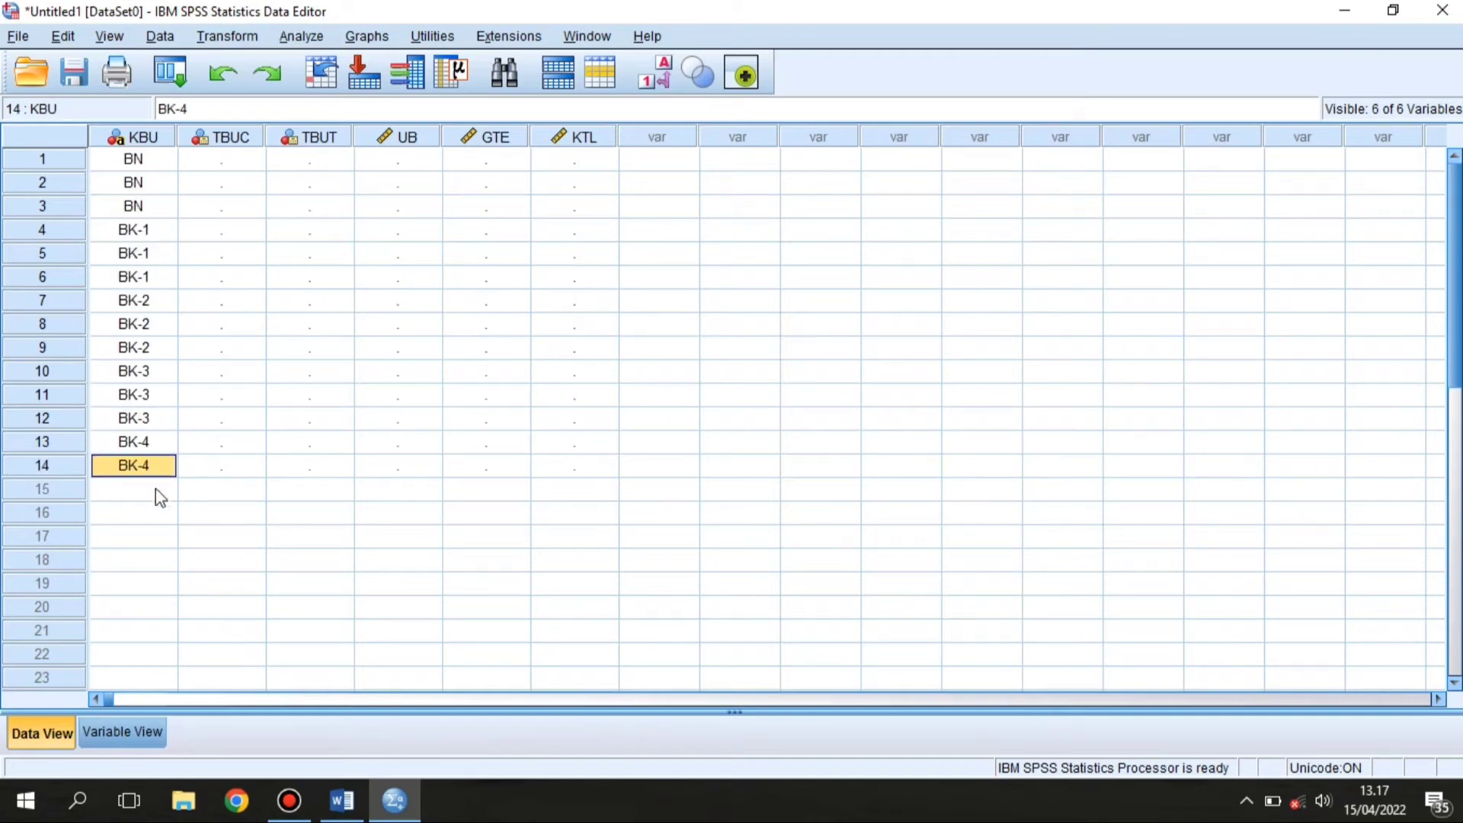
pyautogui.click(156, 489)
pyautogui.write('BK-4')
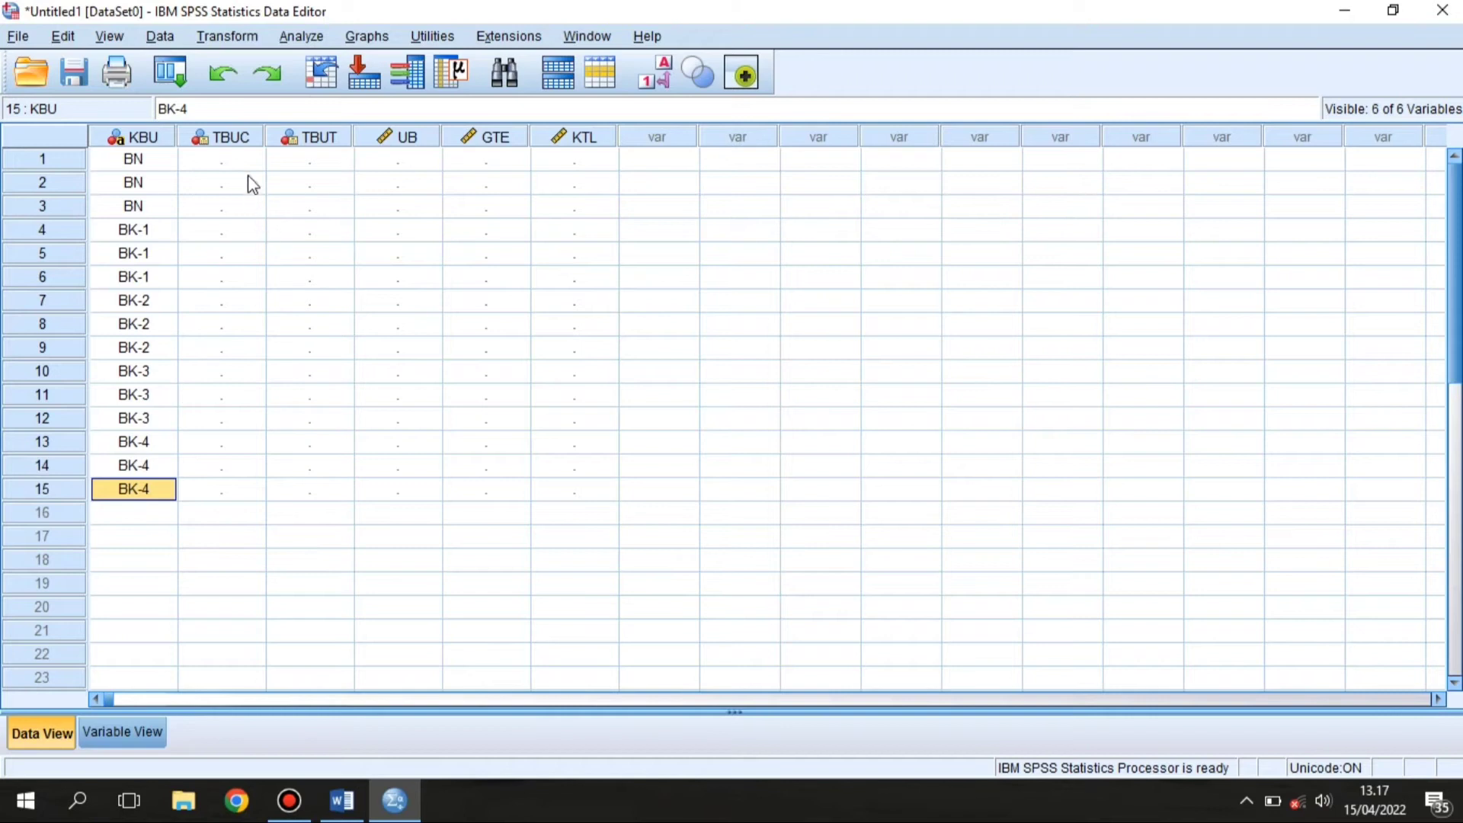
# Step: Review the filled KBU column and compare the TBUC and TBUT columns with the date columns of the Word table
pyautogui.click(248, 179)
pyautogui.press('Up')
pyautogui.moveTo(114, 160); pyautogui.dragTo(131, 487)
pyautogui.click(244, 349)
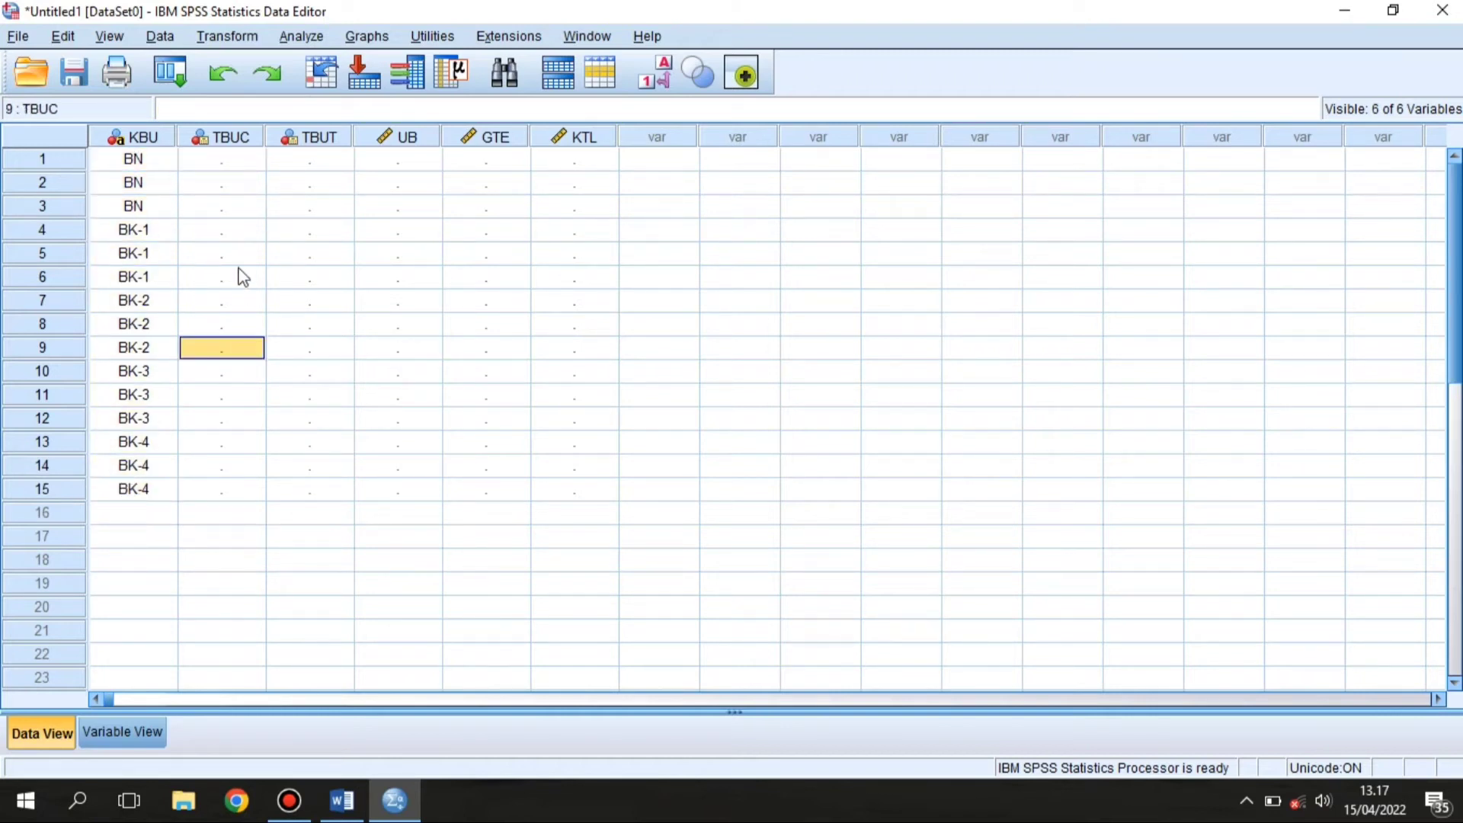
pyautogui.click(239, 161)
pyautogui.moveTo(348, 818)
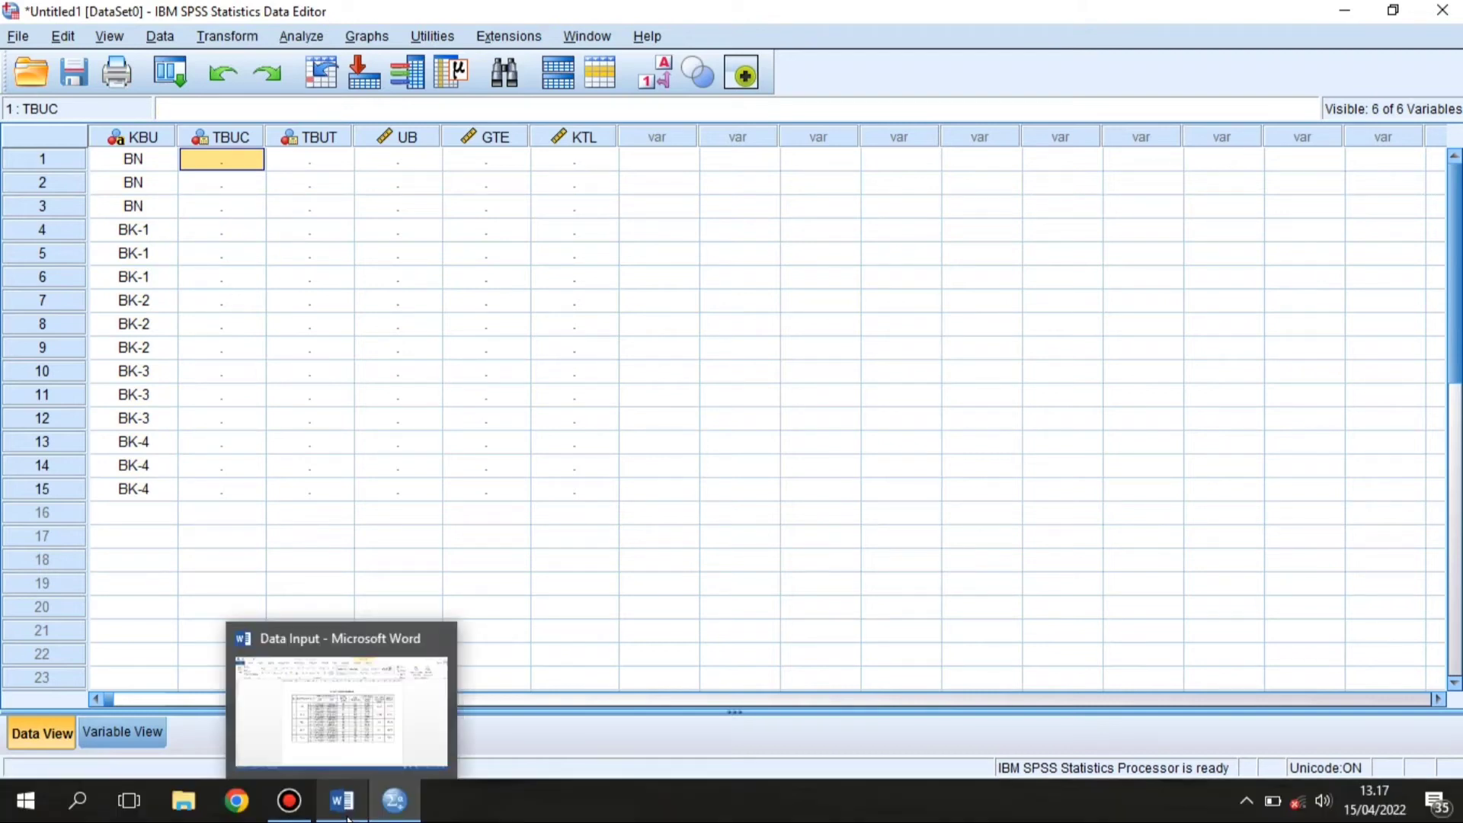
pyautogui.click(346, 739)
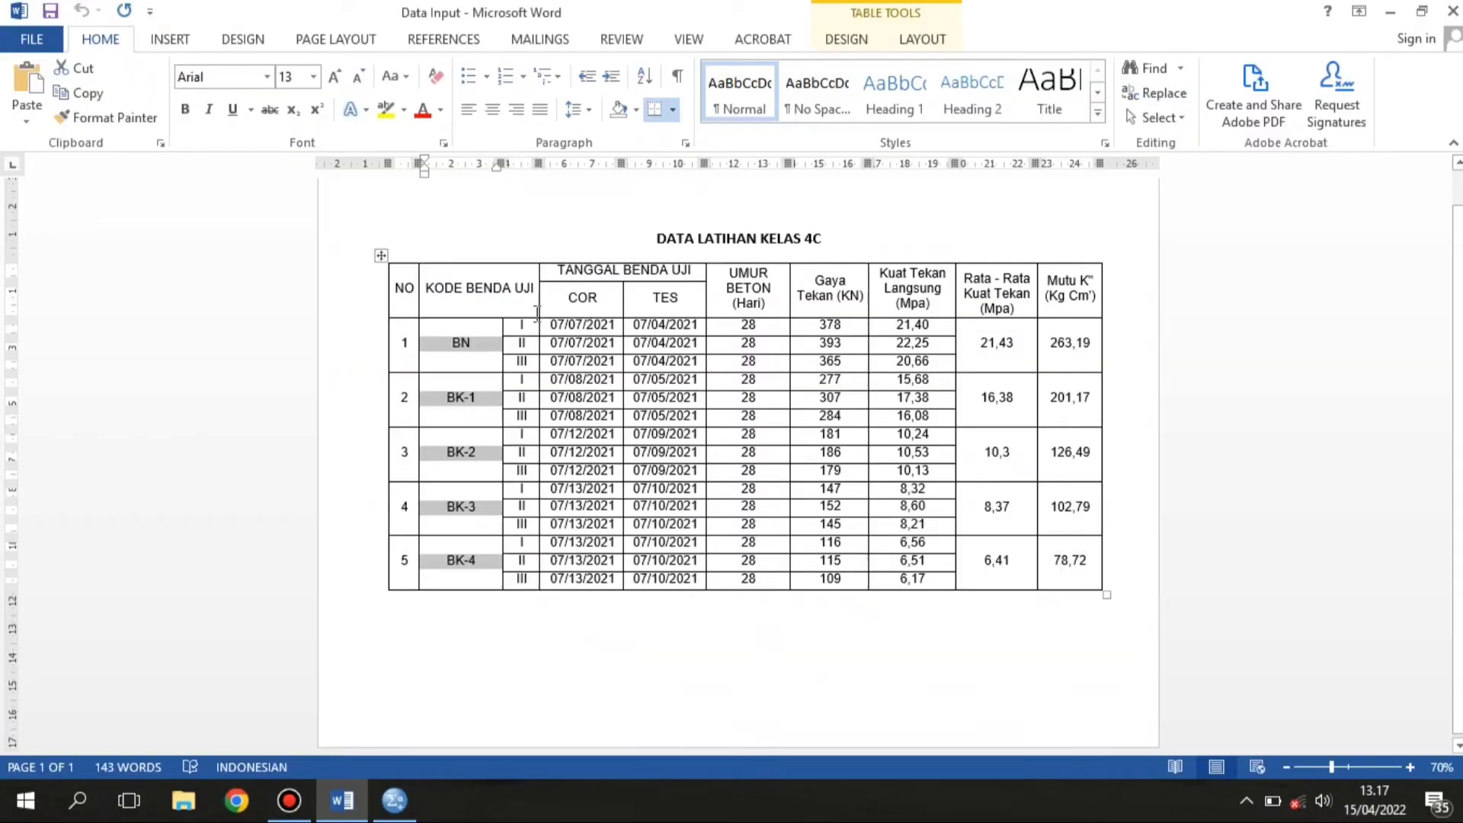
pyautogui.hotkey('alt', 'Tab')
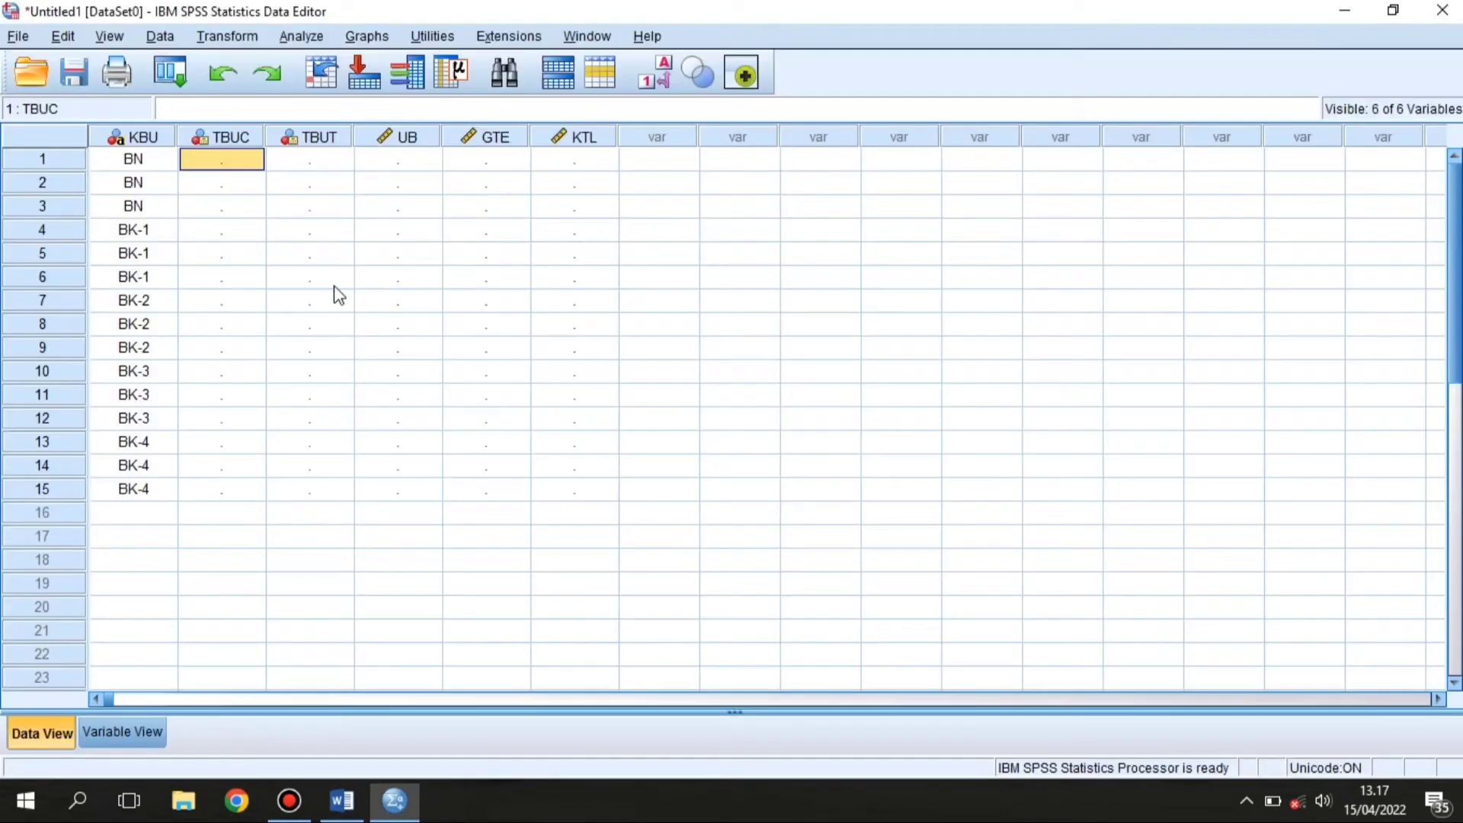
pyautogui.click(239, 141)
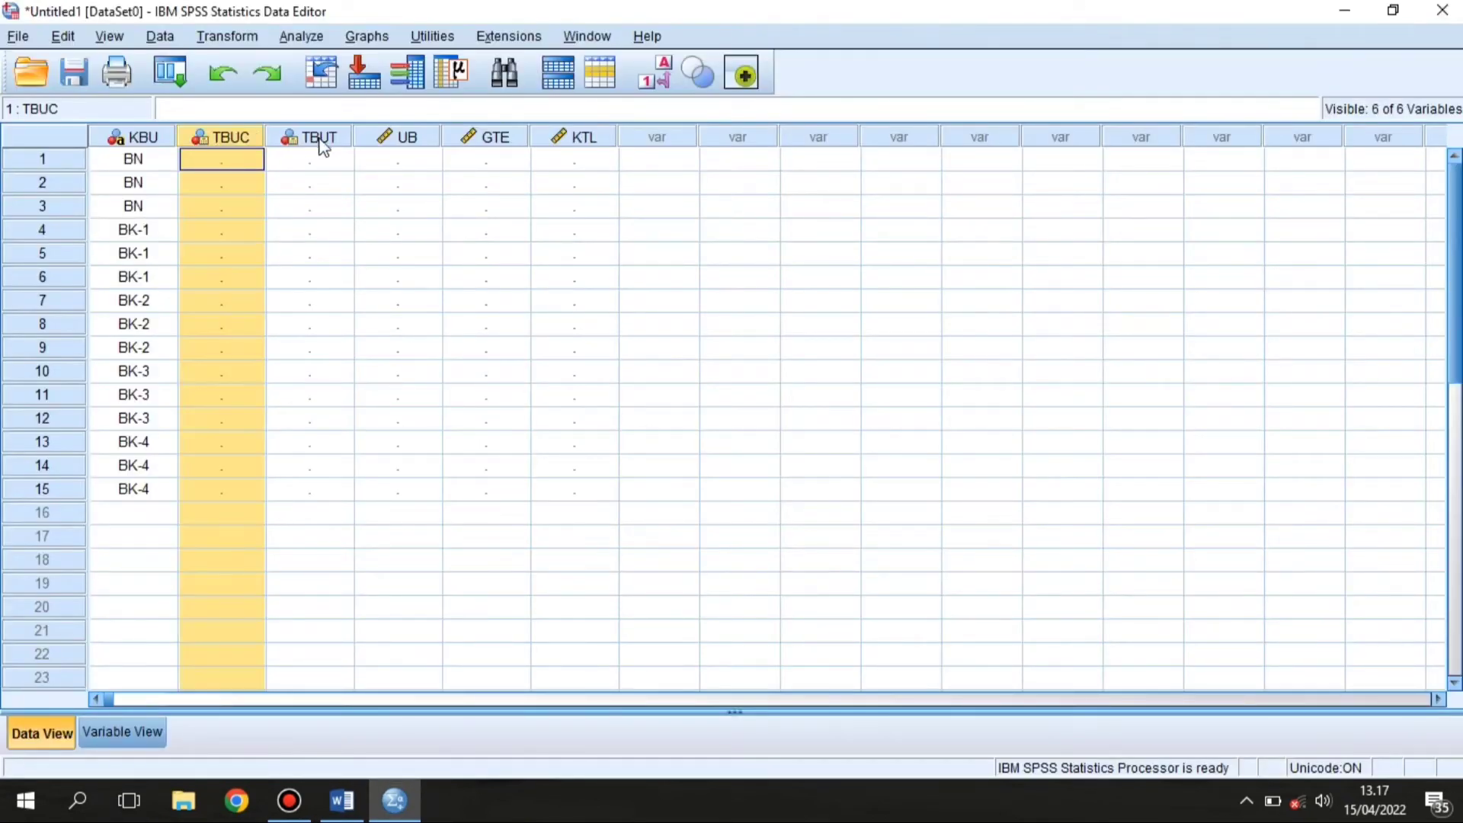
pyautogui.click(320, 139)
# Step: Copy all COR dates from the Word table into the TBUC column in SPSS, starting at row 1
pyautogui.hotkey('alt', 'Tab')
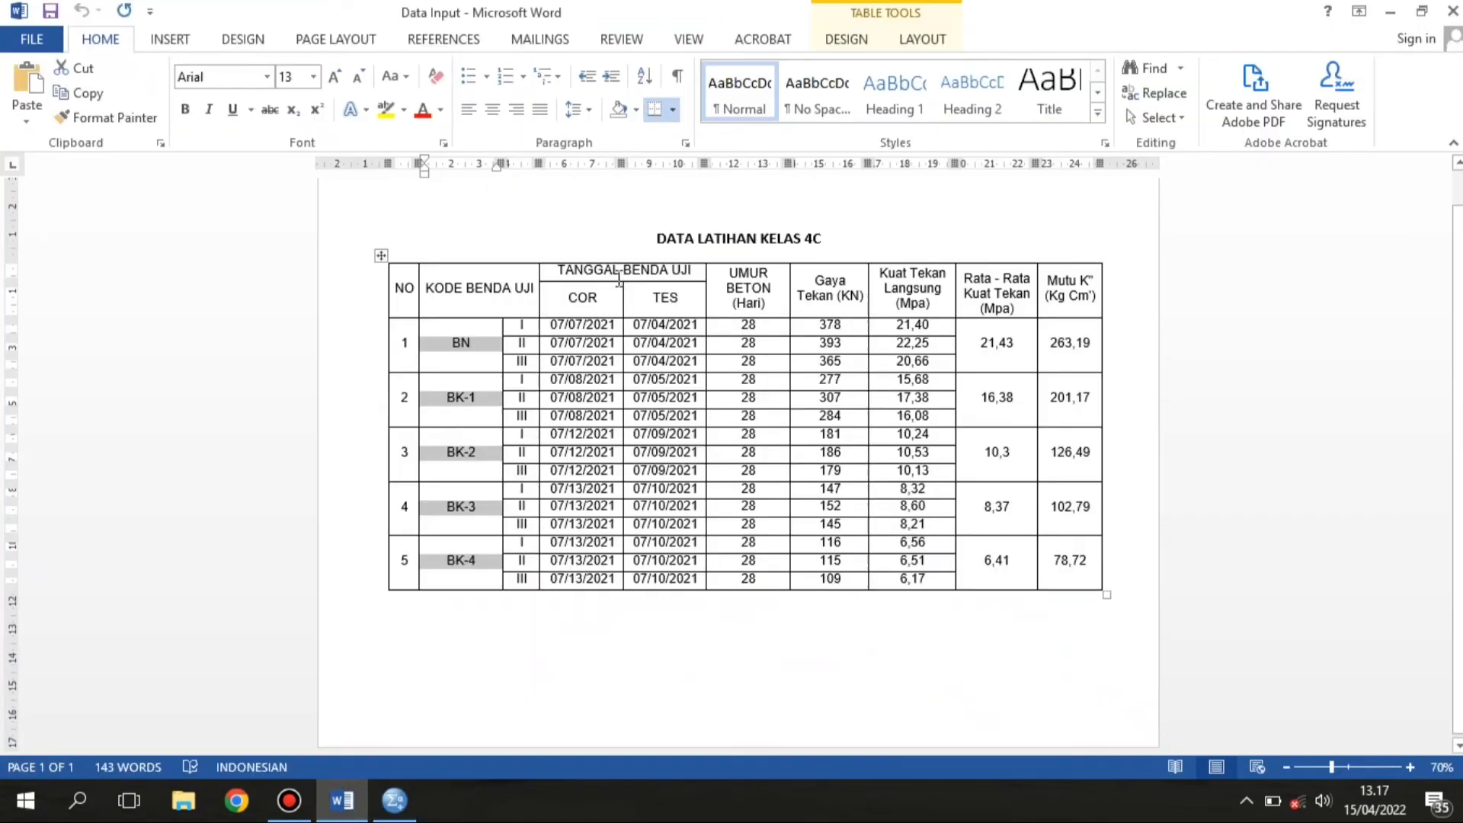
pyautogui.click(550, 324)
pyautogui.moveTo(550, 324); pyautogui.dragTo(600, 578)
pyautogui.hotkey('ctrl', 'c')
pyautogui.hotkey('ctrl', 'e')
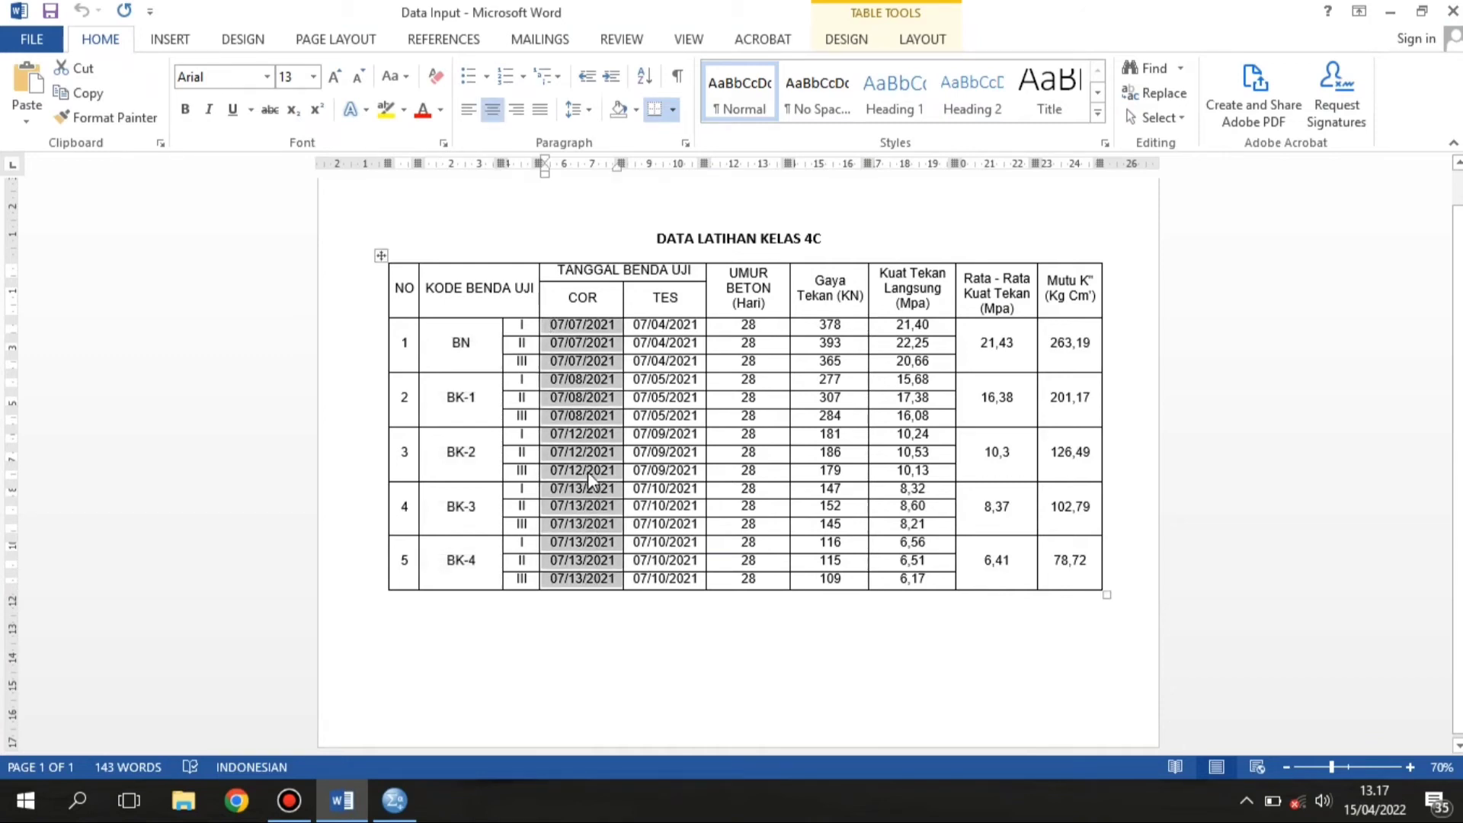
pyautogui.hotkey('alt', 'Tab')
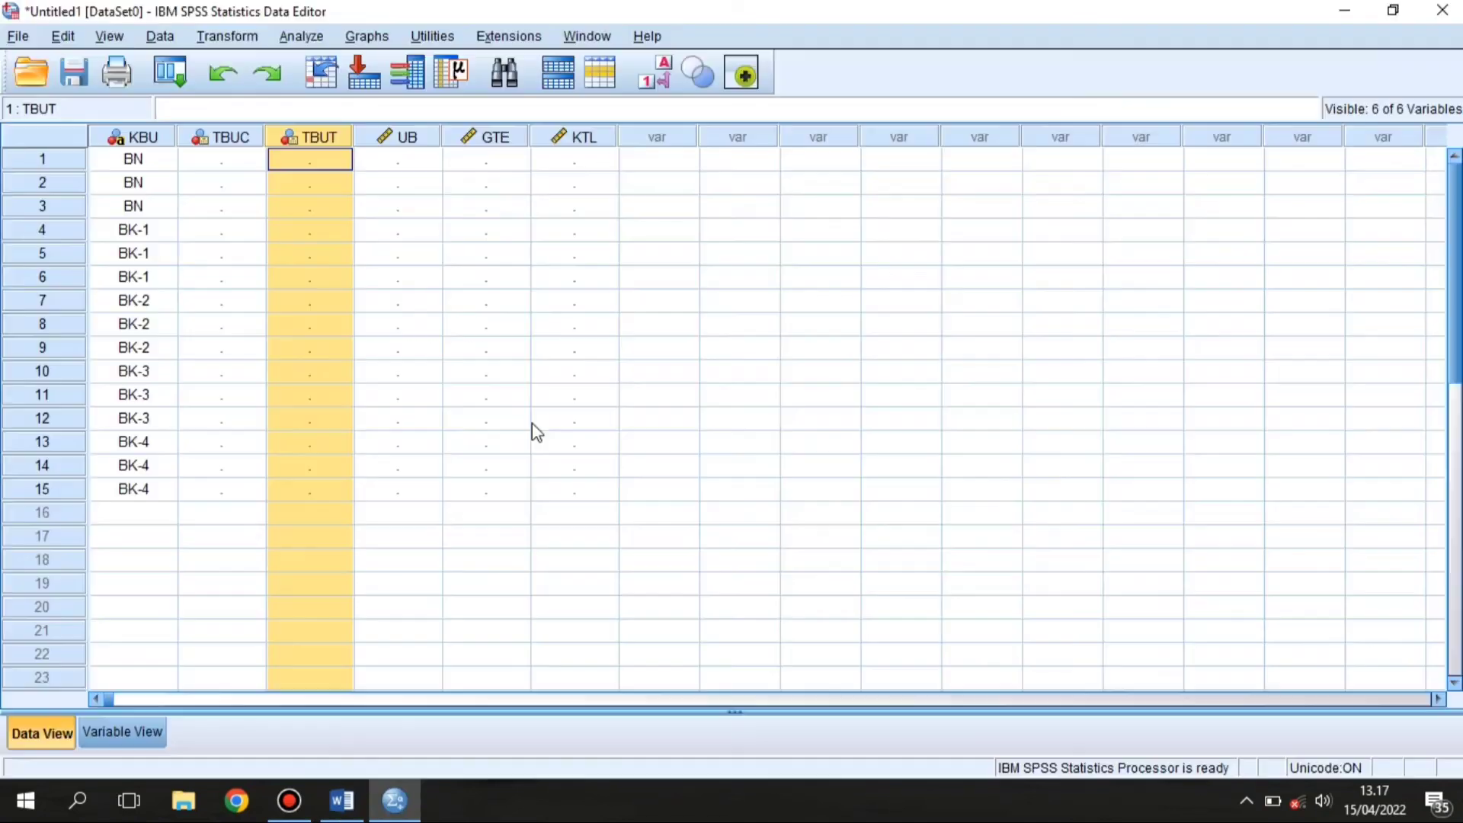
pyautogui.click(238, 163)
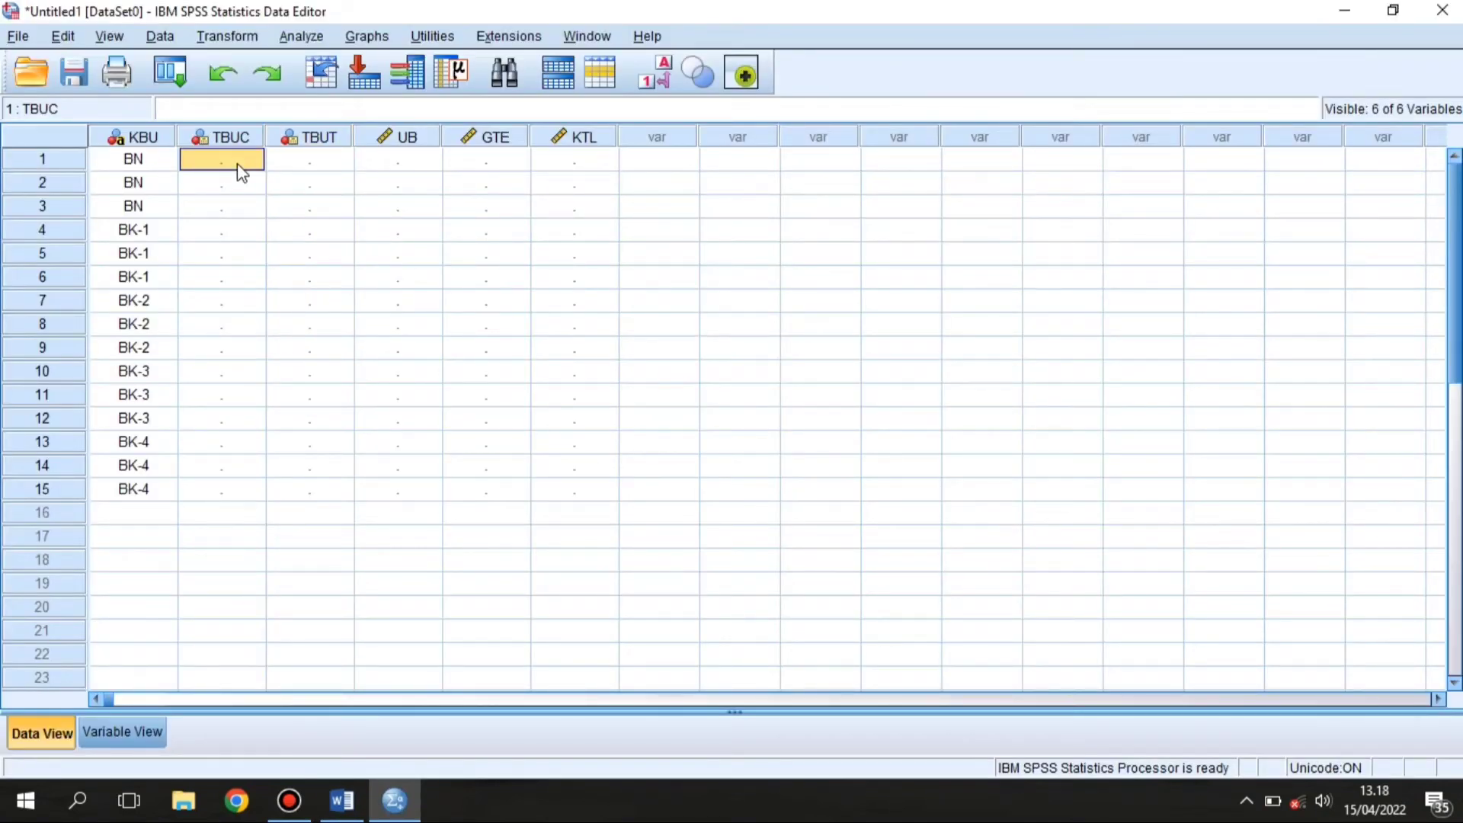
pyautogui.hotkey('ctrl', 'v')
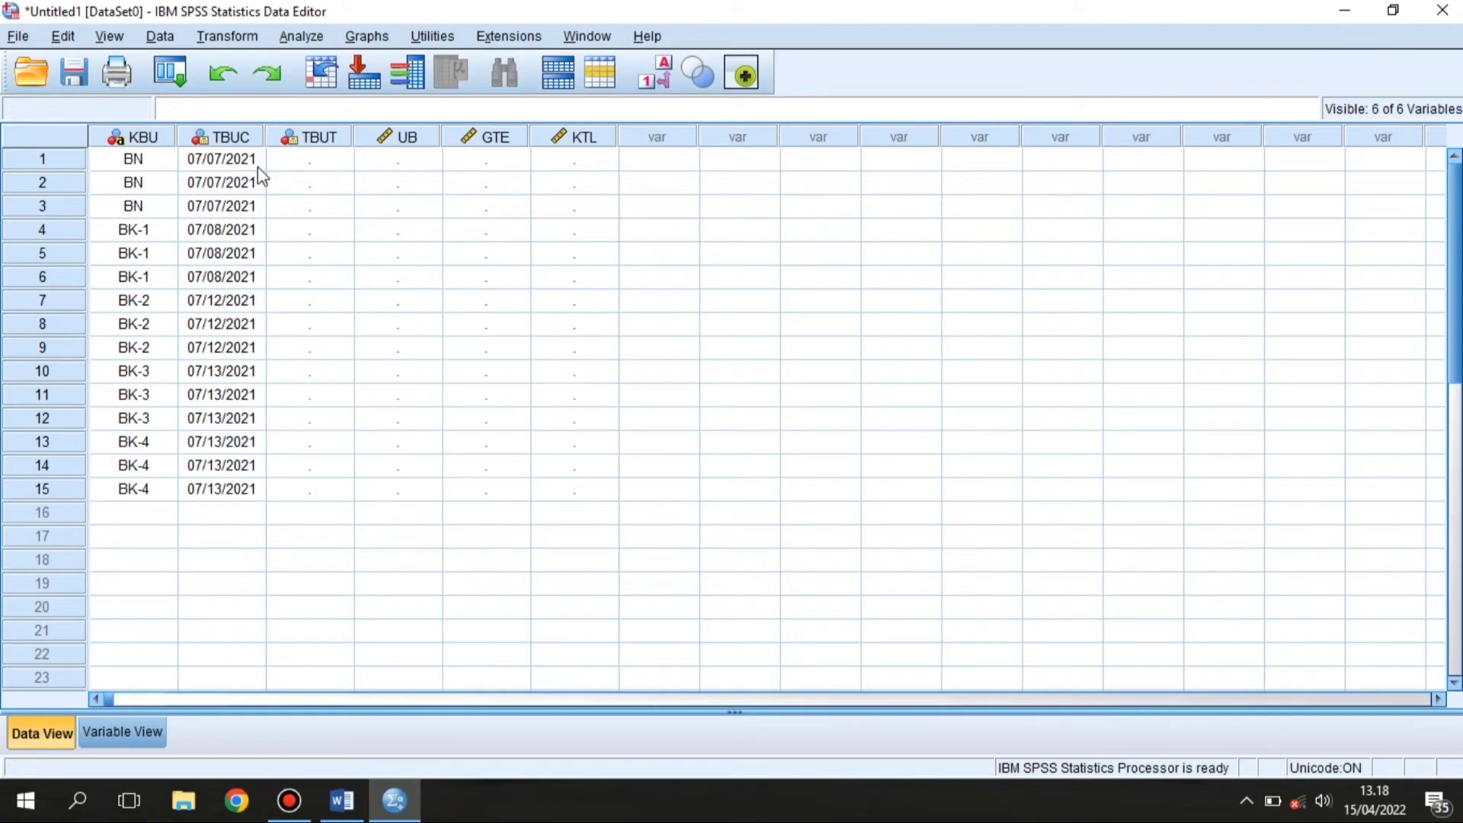
# Step: Copy all TES dates from the Word table into the TBUT column in SPSS, starting at row 1
pyautogui.hotkey('alt', 'Tab')
pyautogui.moveTo(635, 328); pyautogui.dragTo(683, 582)
pyautogui.hotkey('ctrl', 'c')
pyautogui.hotkey('alt', 'Tab')
pyautogui.click(309, 160)
pyautogui.hotkey('ctrl', 'v')
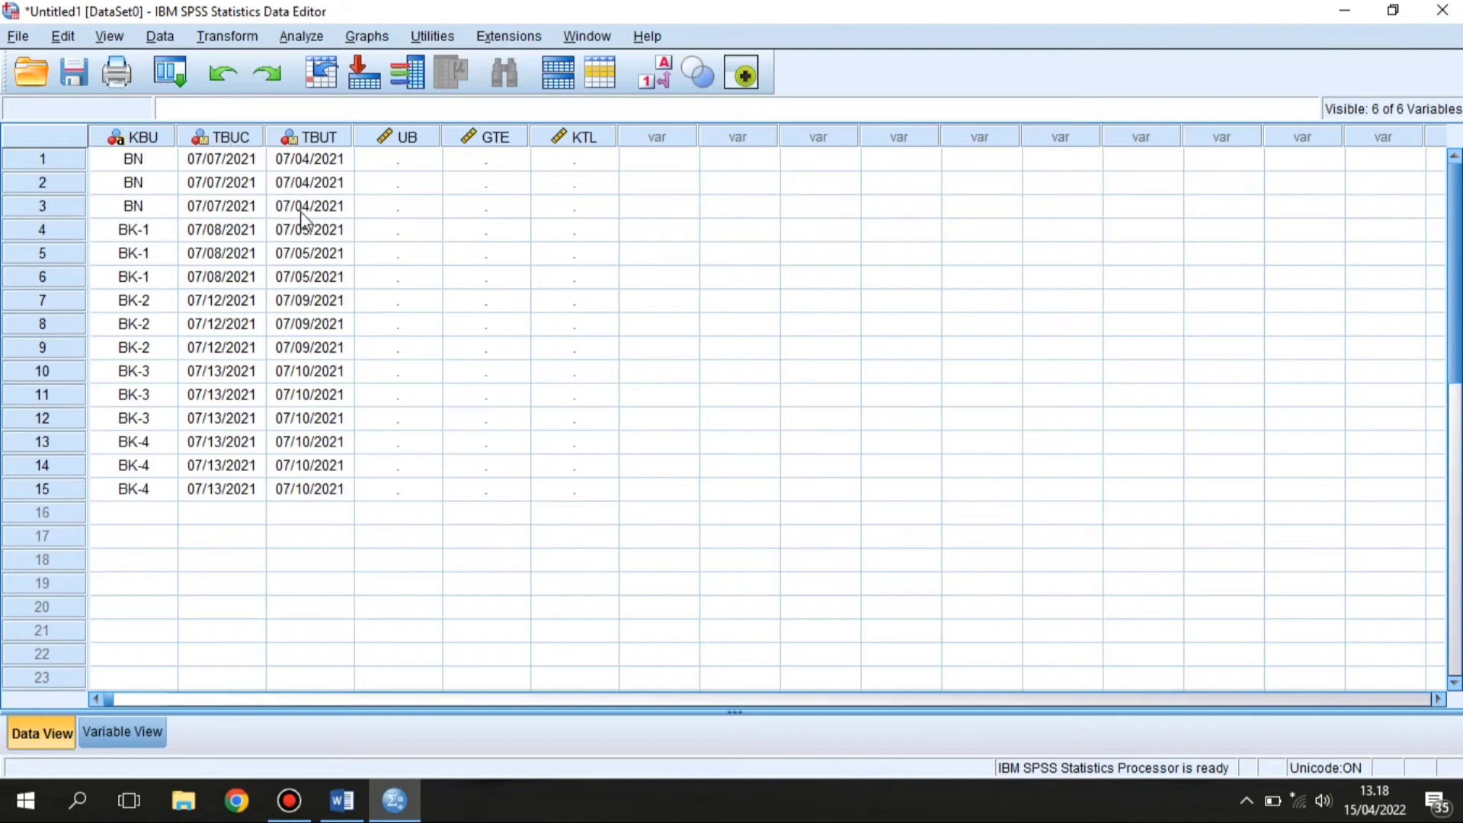
# Step: Copy all UMUR BETON values from the Word table into the UB column in SPSS, starting at row 1
pyautogui.hotkey('alt', 'Tab')
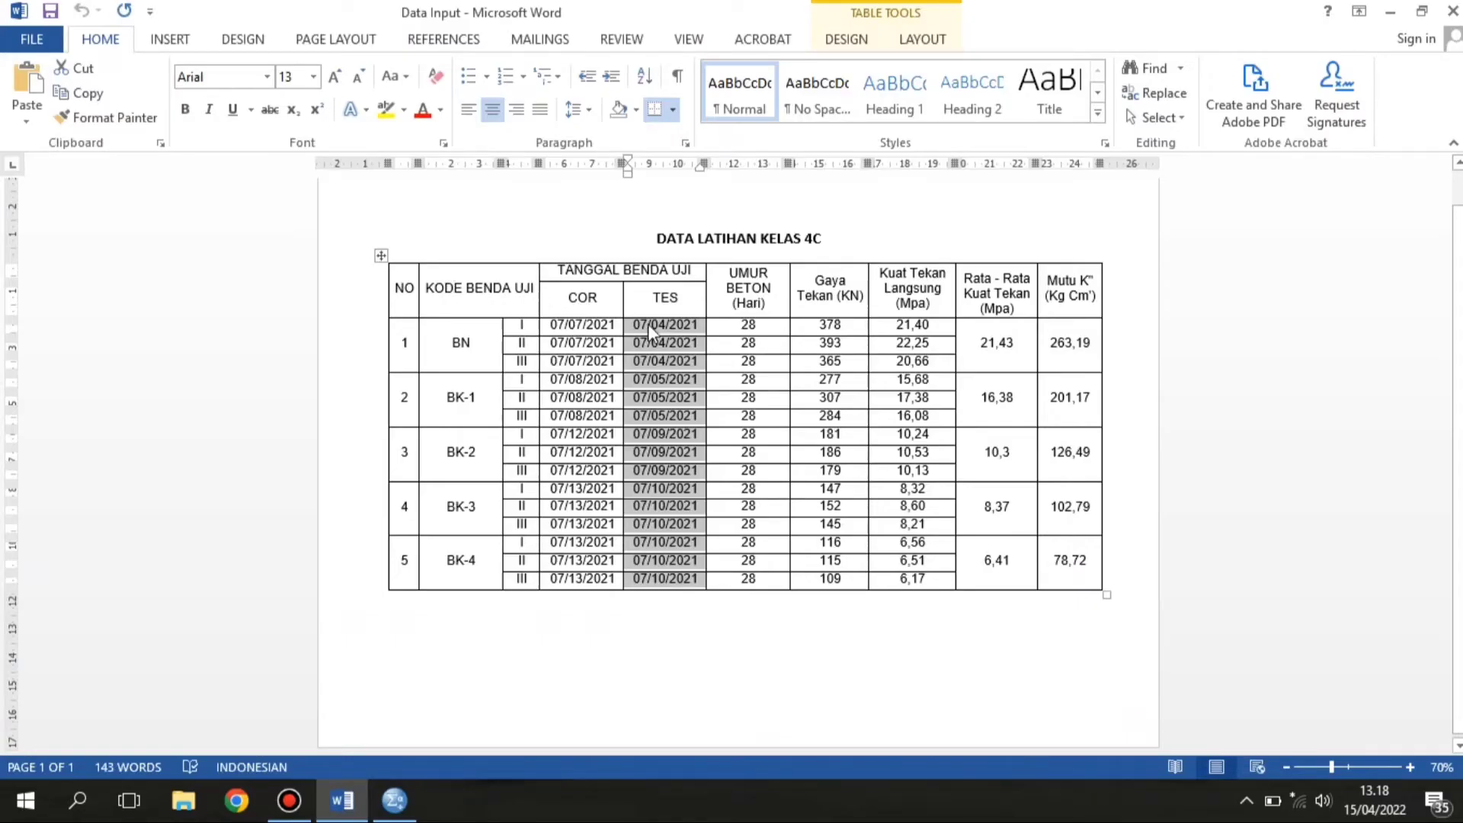
pyautogui.click(648, 324)
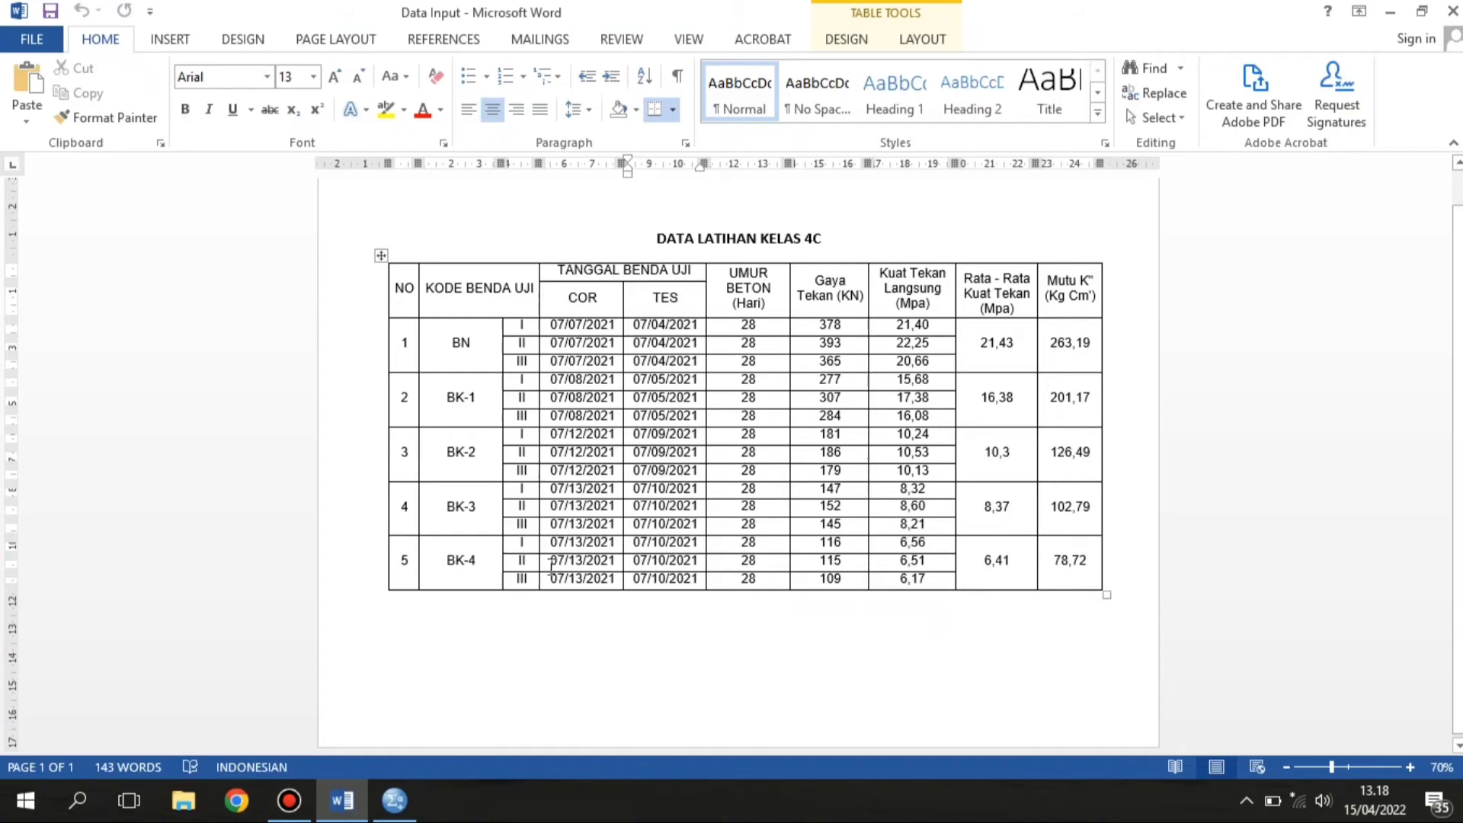
pyautogui.hotkey('alt', 'Tab')
pyautogui.click(410, 163)
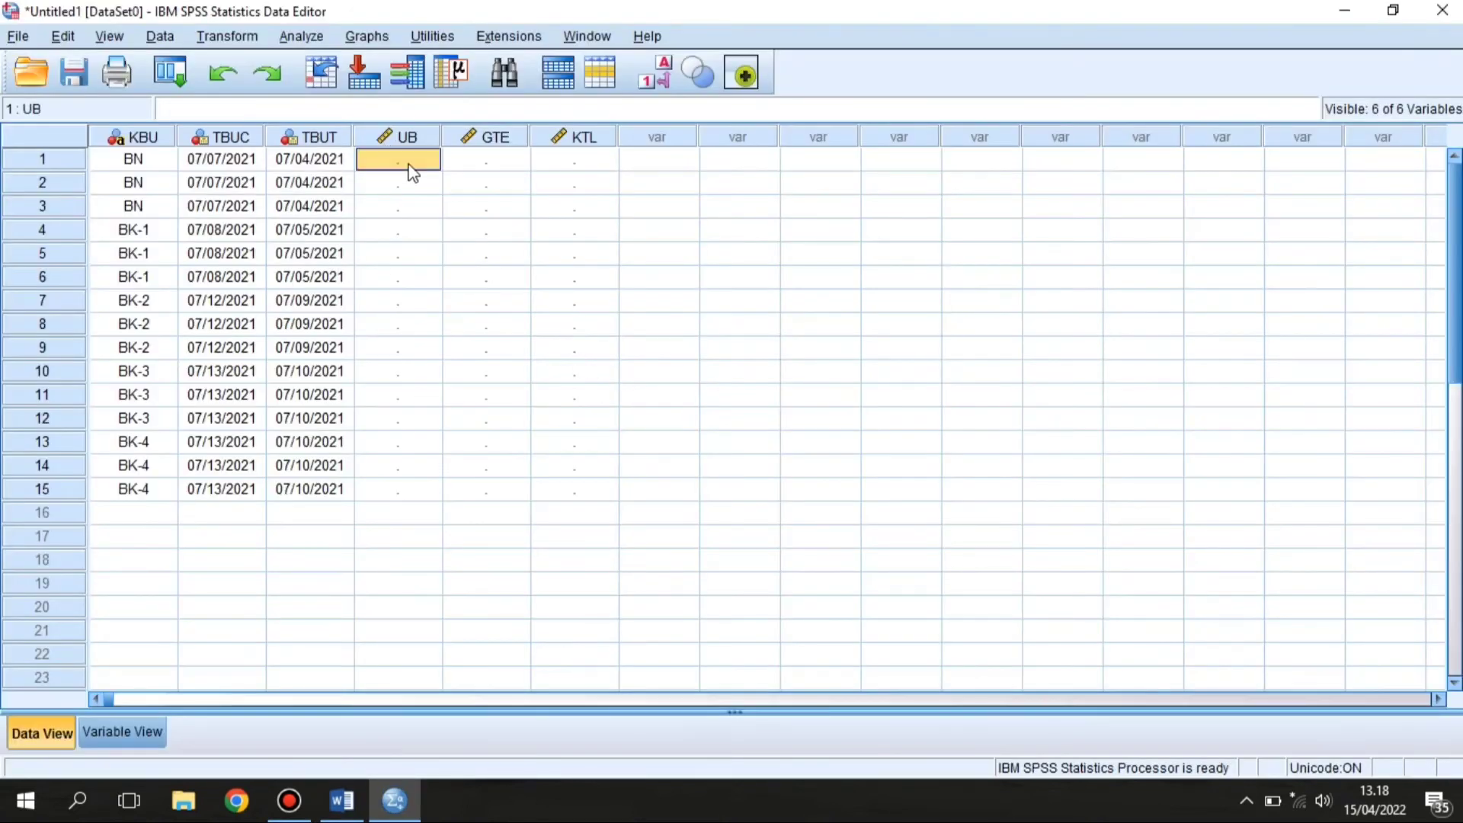
pyautogui.hotkey('alt', 'Tab')
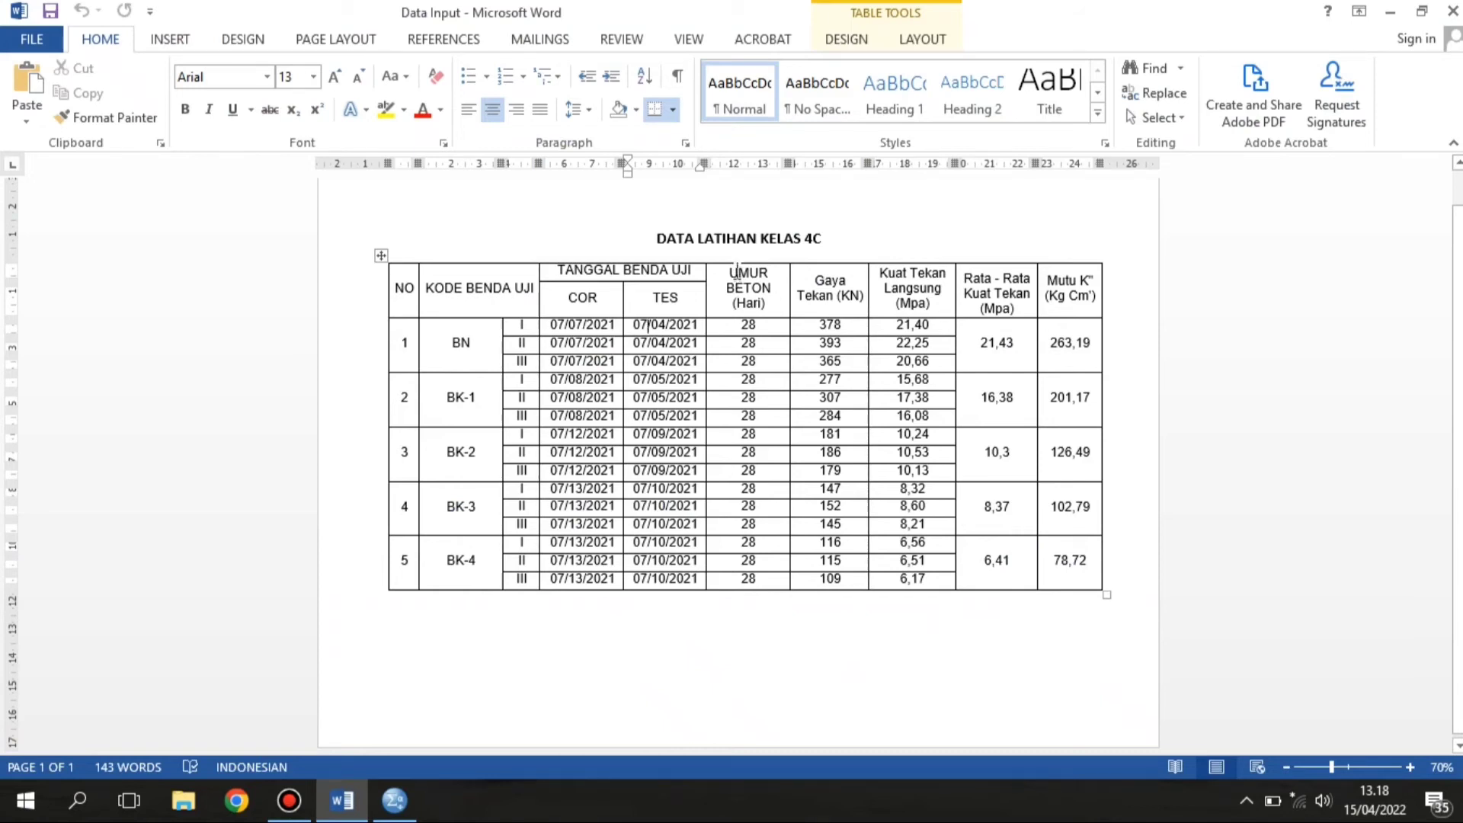
pyautogui.moveTo(747, 327); pyautogui.dragTo(762, 576)
pyautogui.hotkey('ctrl', 'c')
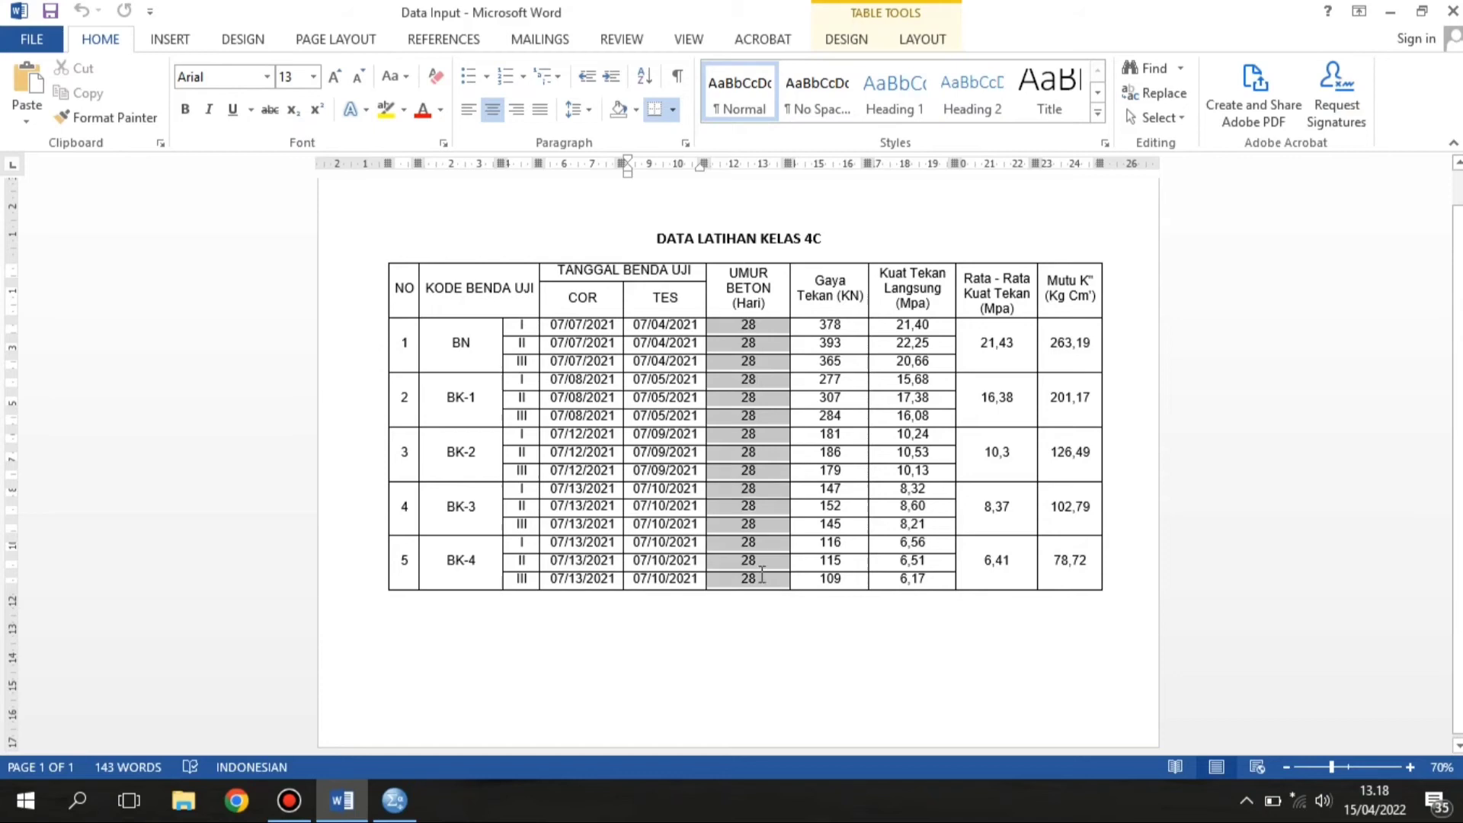
pyautogui.hotkey('alt', 'Tab')
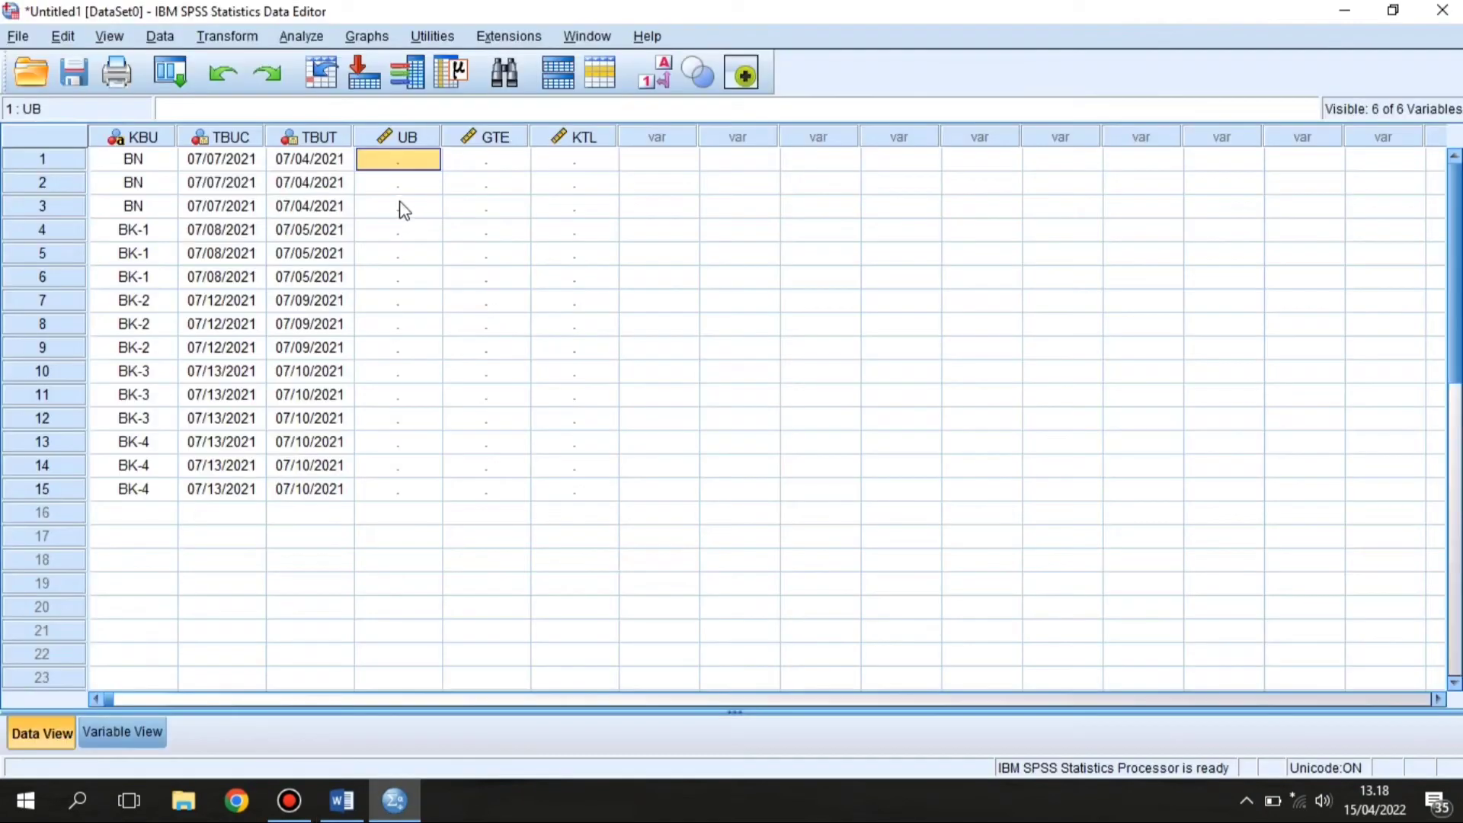
pyautogui.hotkey('ctrl', 'v')
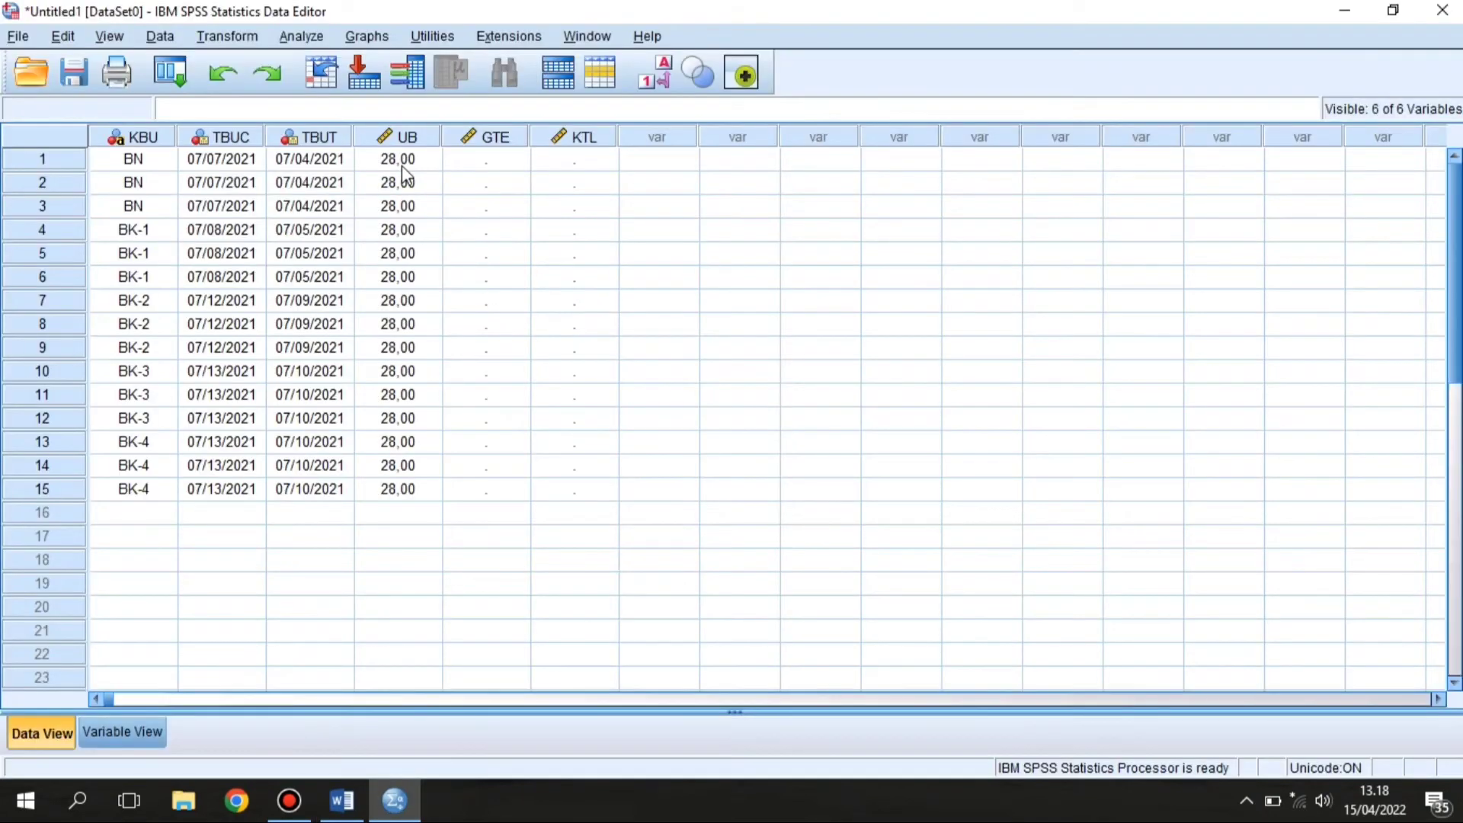
# Step: Copy all Gaya Tekan (KN) values from the Word table into the GTE column in SPSS, starting at row 1
pyautogui.click(485, 158)
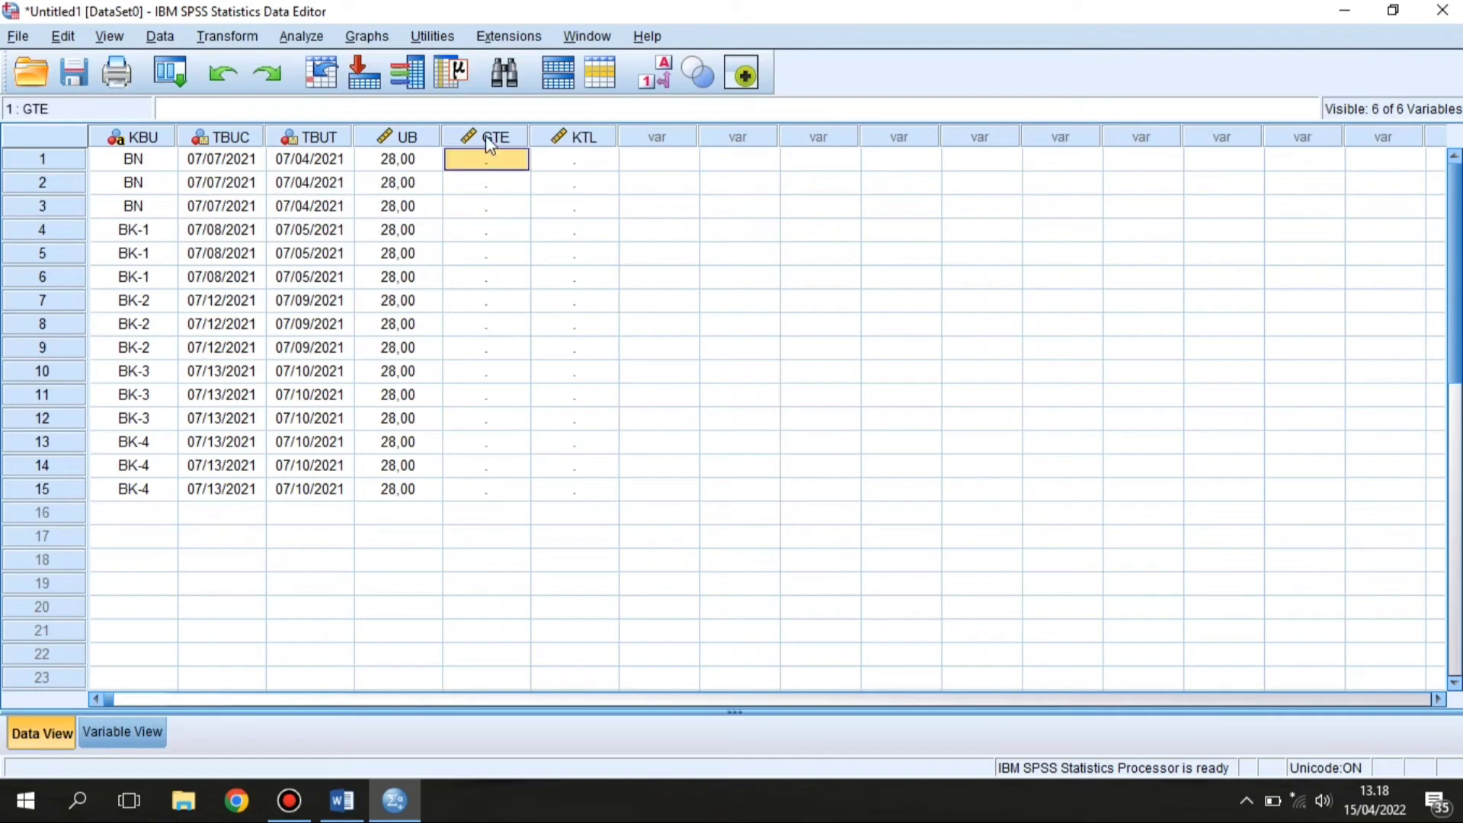
pyautogui.hotkey('alt', 'Tab')
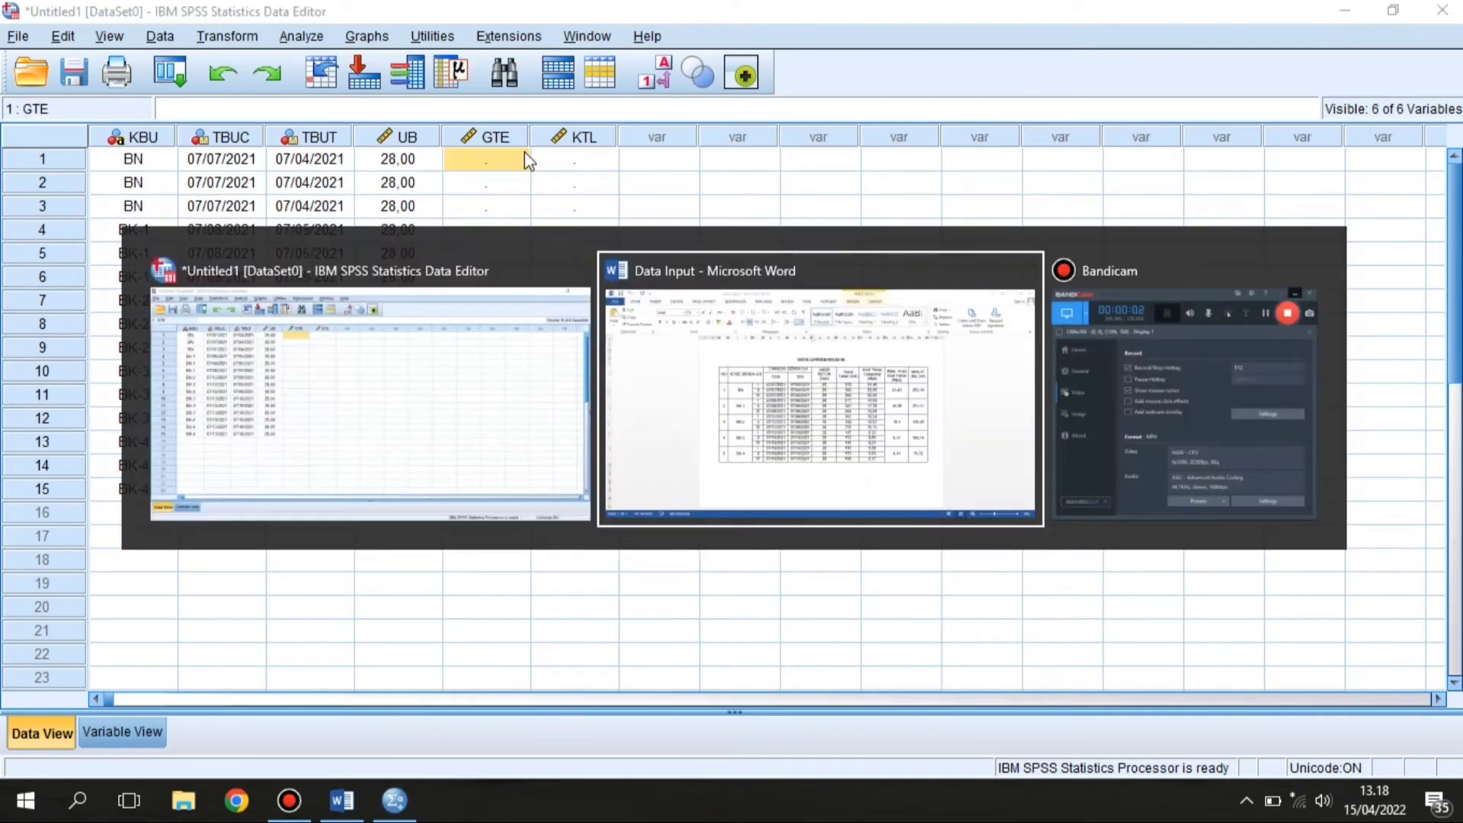
pyautogui.click(828, 288)
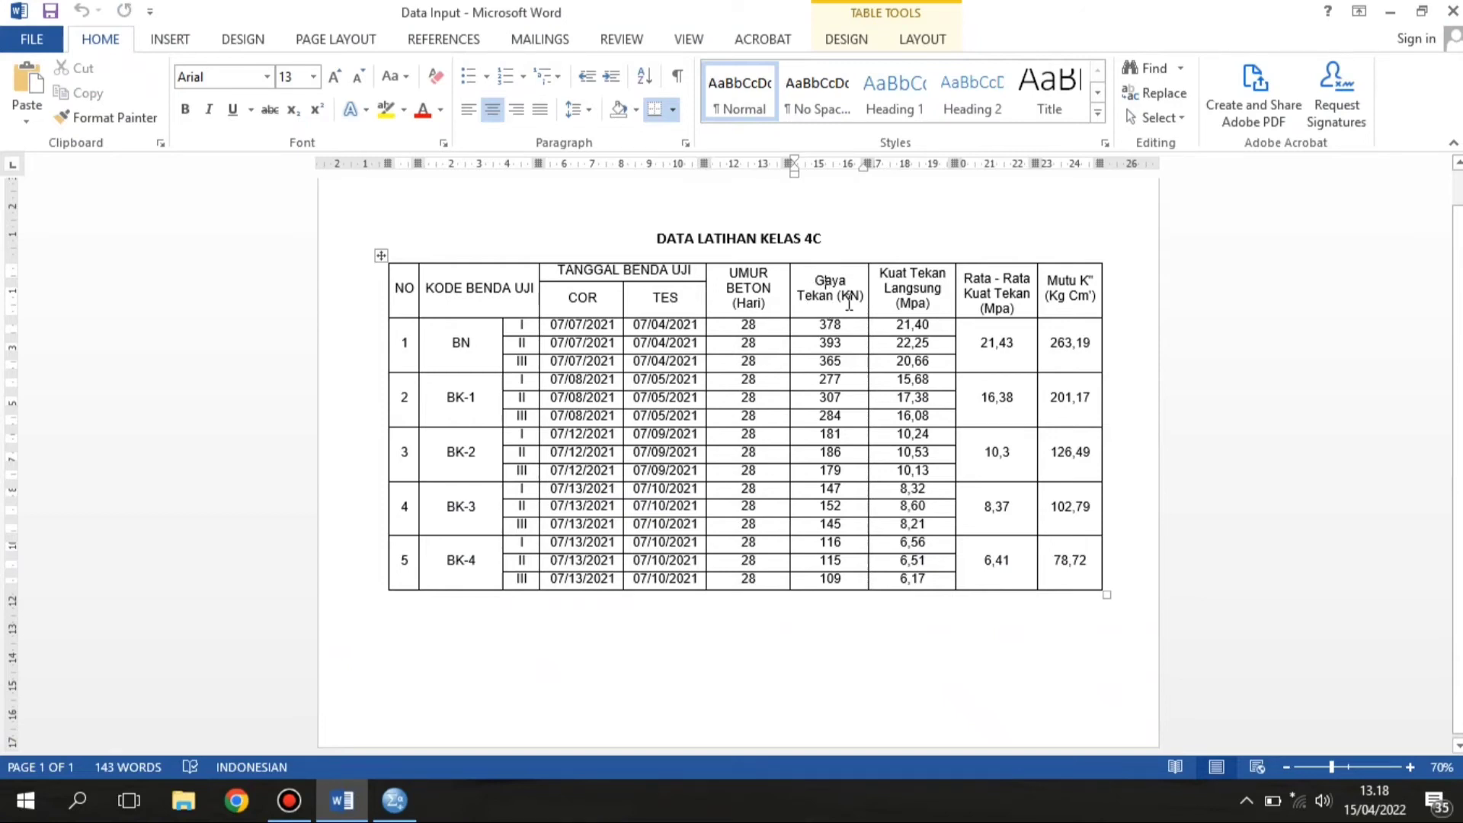
pyautogui.moveTo(823, 324); pyautogui.dragTo(841, 584)
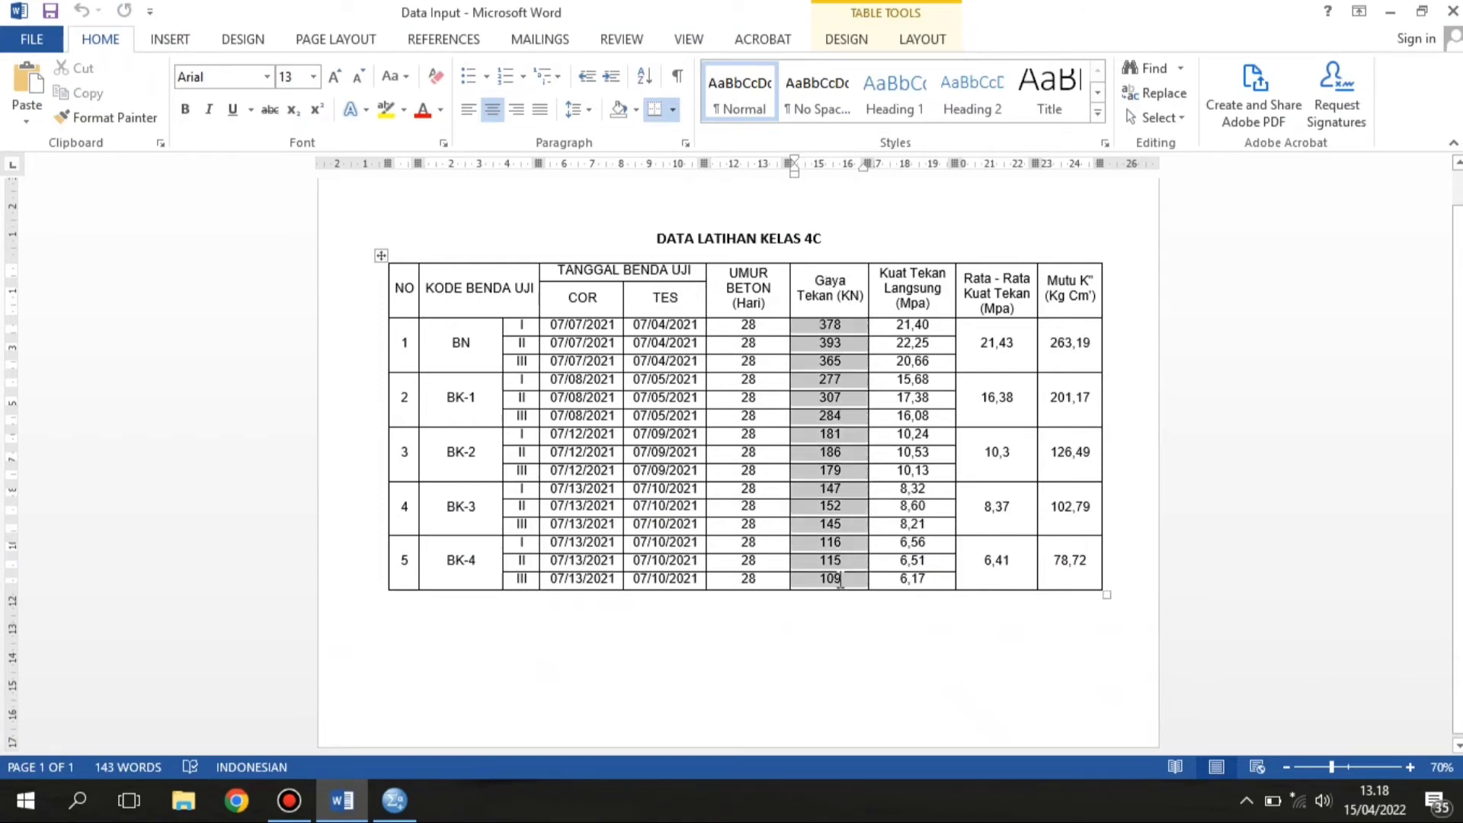
pyautogui.hotkey('ctrl', 'c')
pyautogui.hotkey('alt', 'Tab')
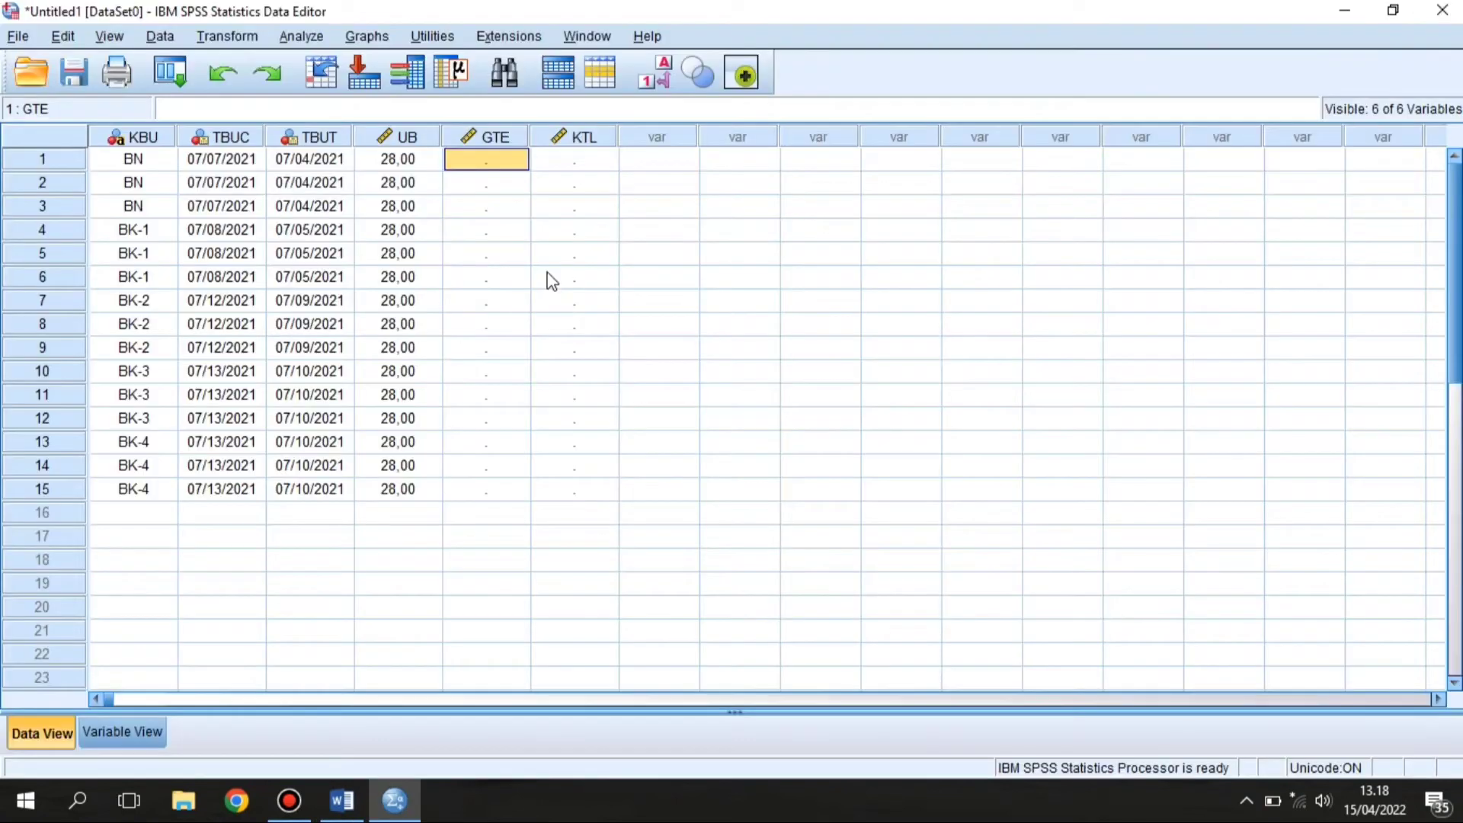
pyautogui.hotkey('ctrl', 'v')
# Step: Copy all Kuat Tekan Langsung (Mpa) values from the Word table into the KTL column in SPSS, starting at row 1
pyautogui.click(564, 159)
pyautogui.hotkey('alt', 'Tab')
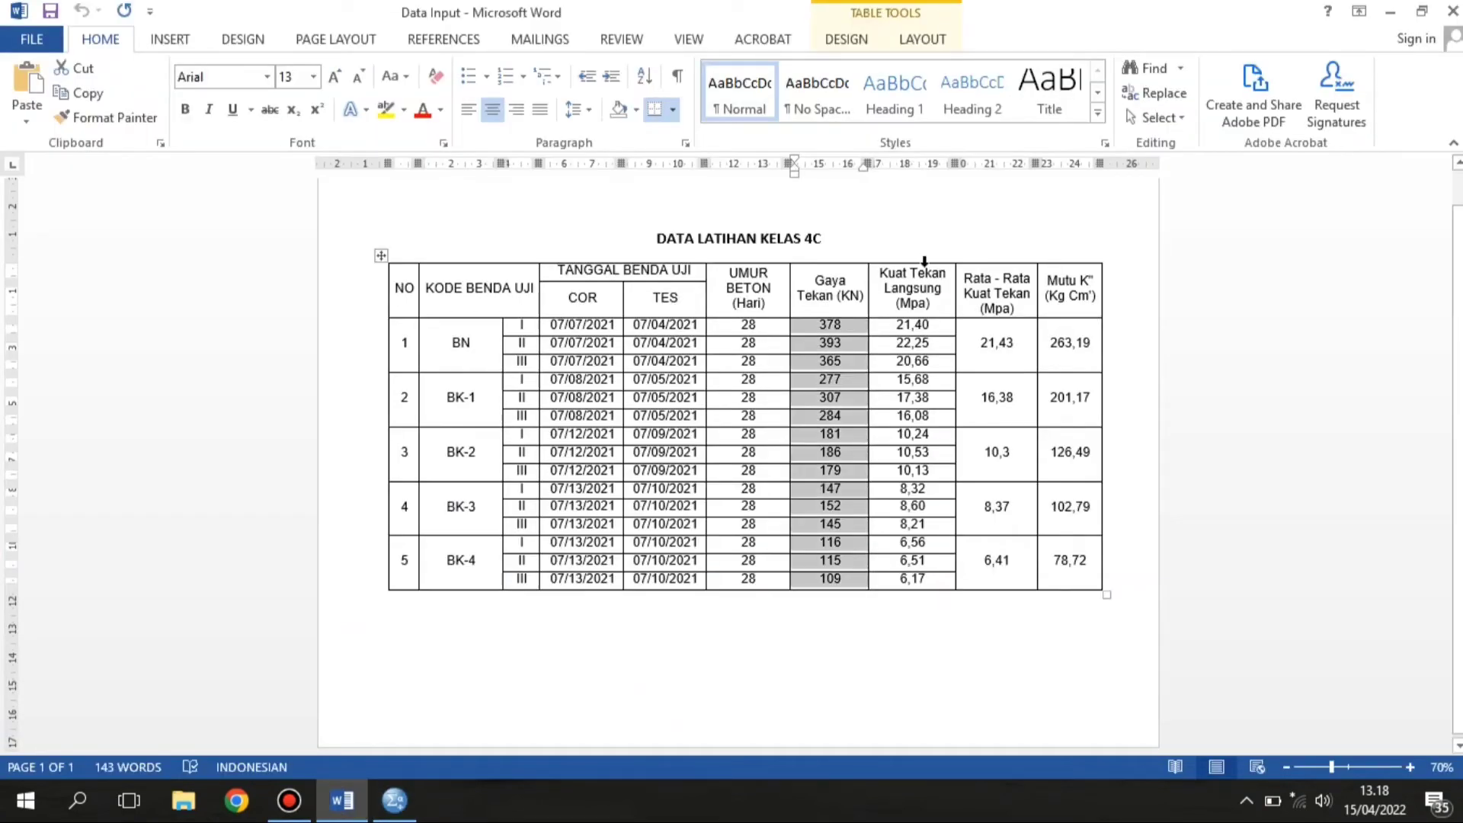
pyautogui.click(901, 324)
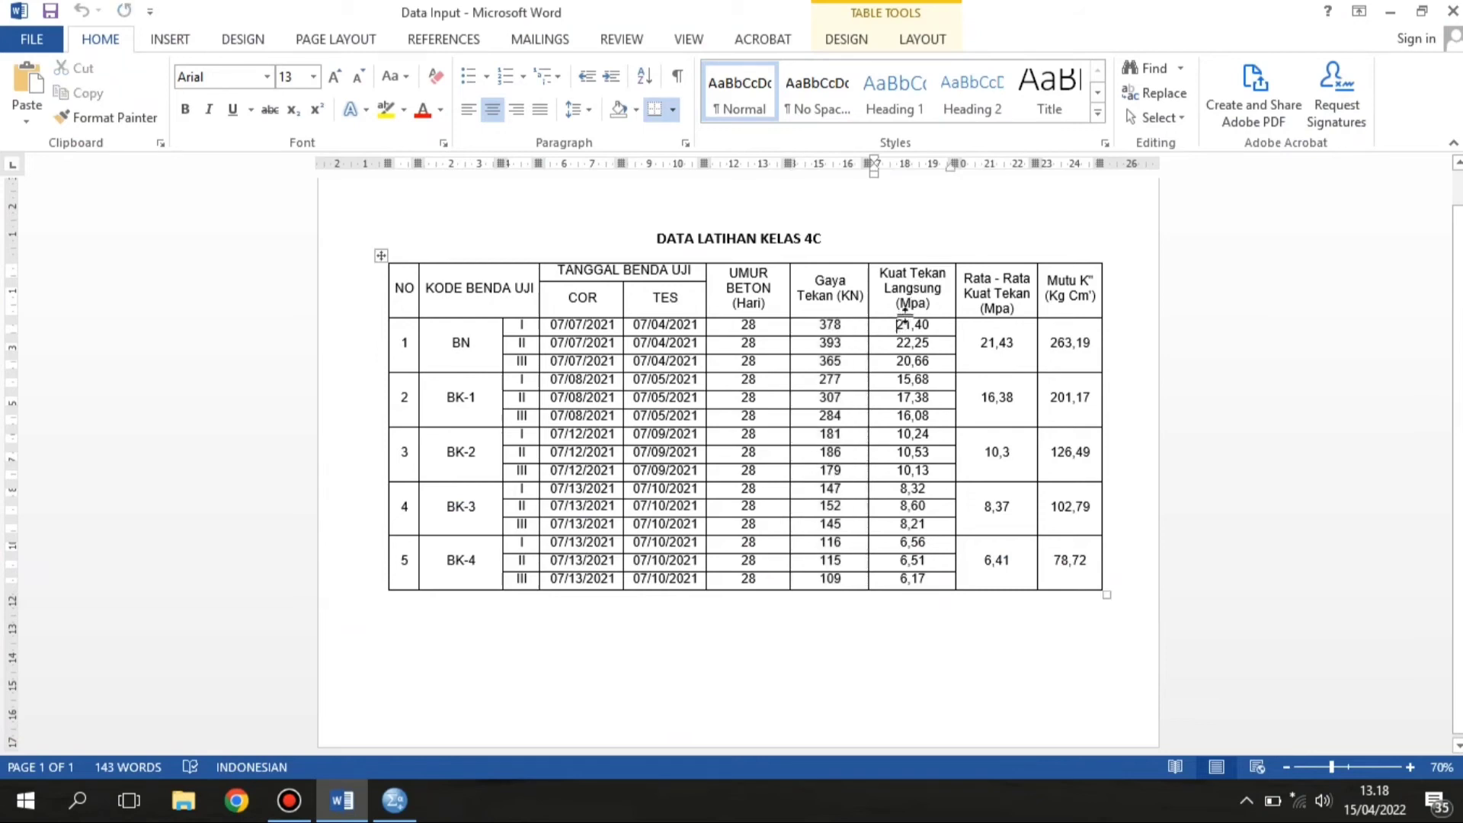
pyautogui.moveTo(899, 326); pyautogui.dragTo(925, 567)
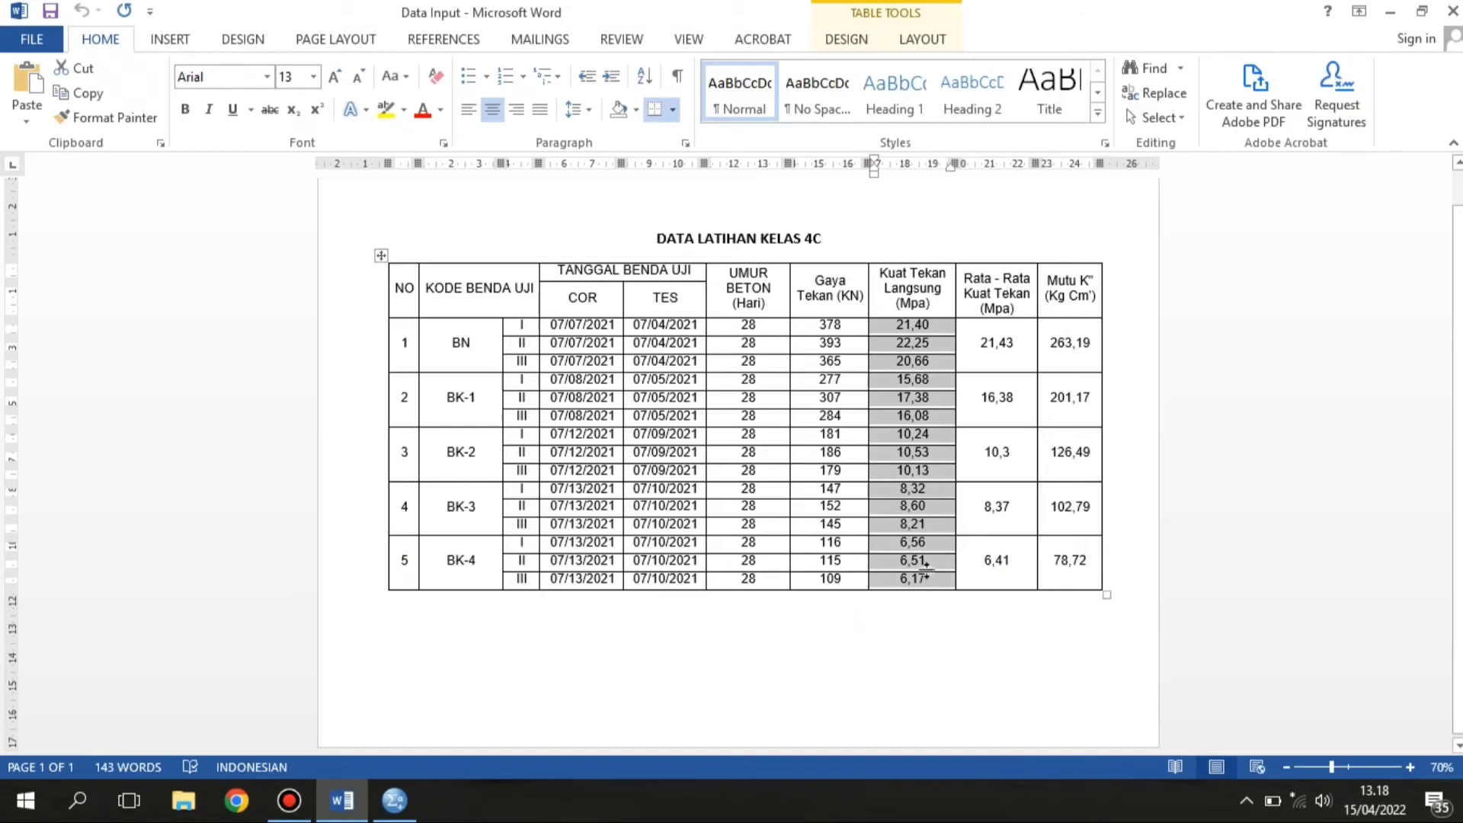
pyautogui.hotkey('alt', 'Tab')
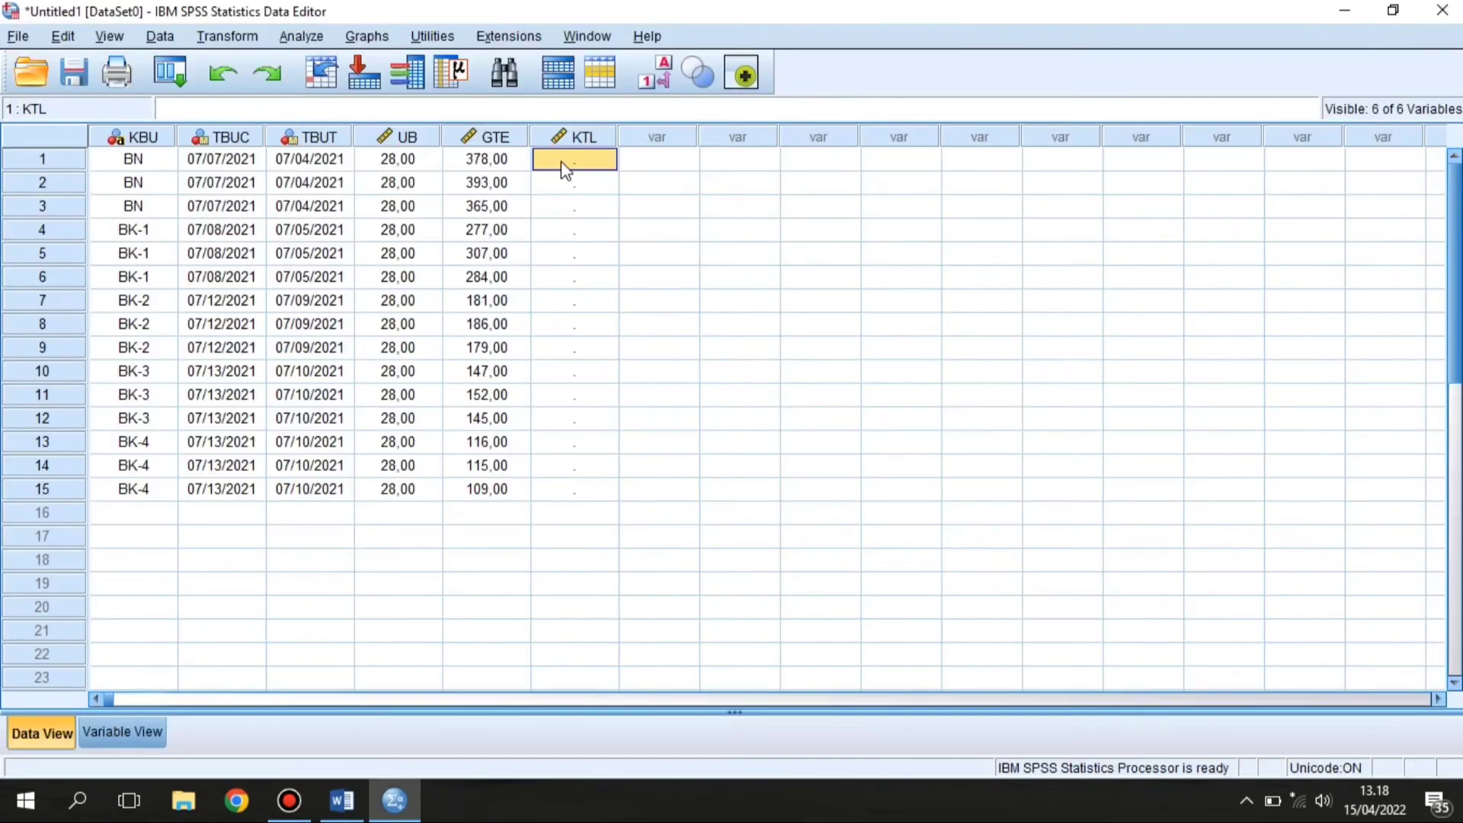
pyautogui.hotkey('ctrl', 'v')
# Step: Review the data entered for all six variables, from KBU to KTL, across rows 1 to 15
pyautogui.click(602, 255)
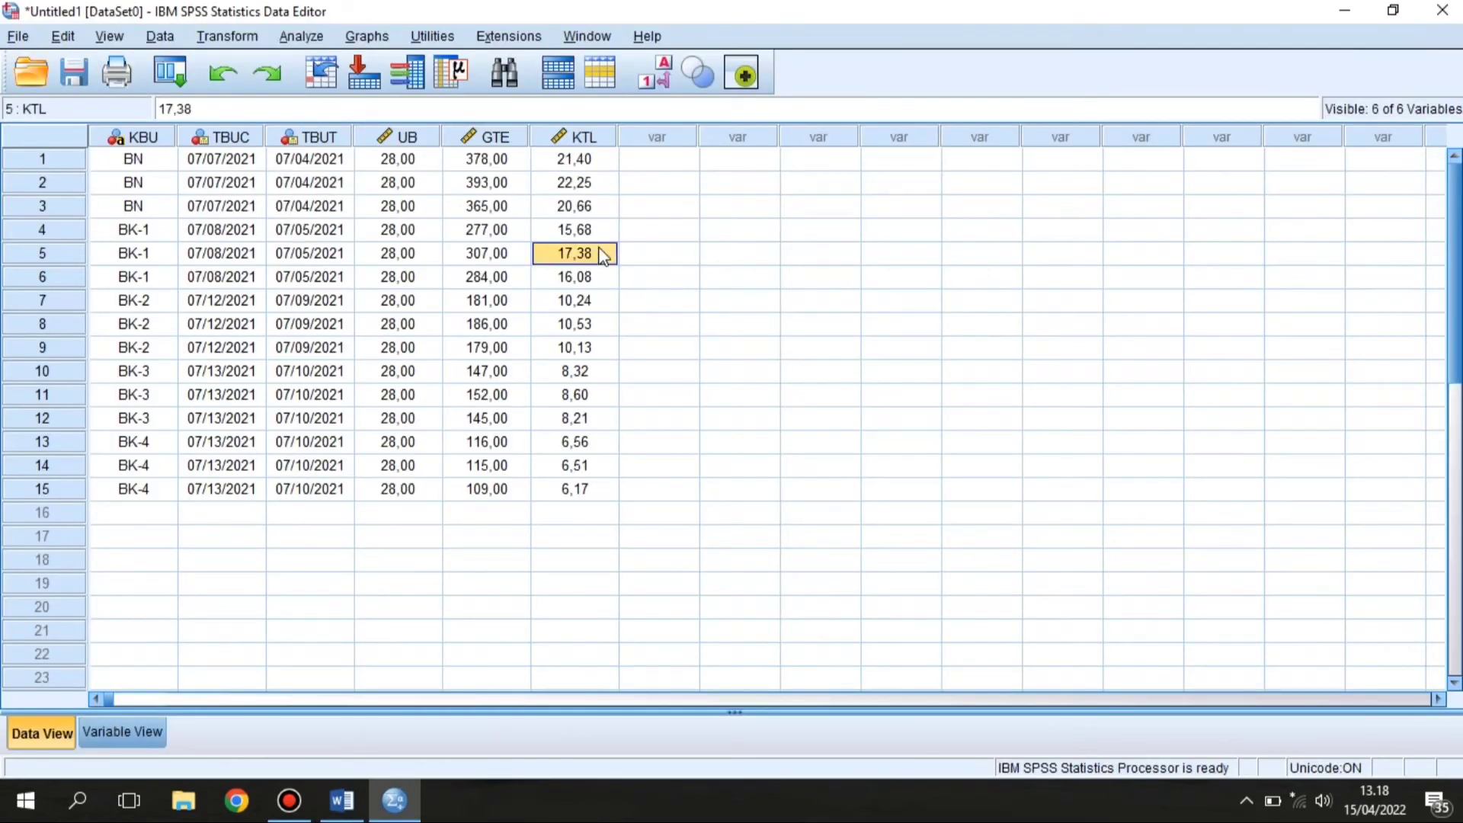
pyautogui.click(582, 327)
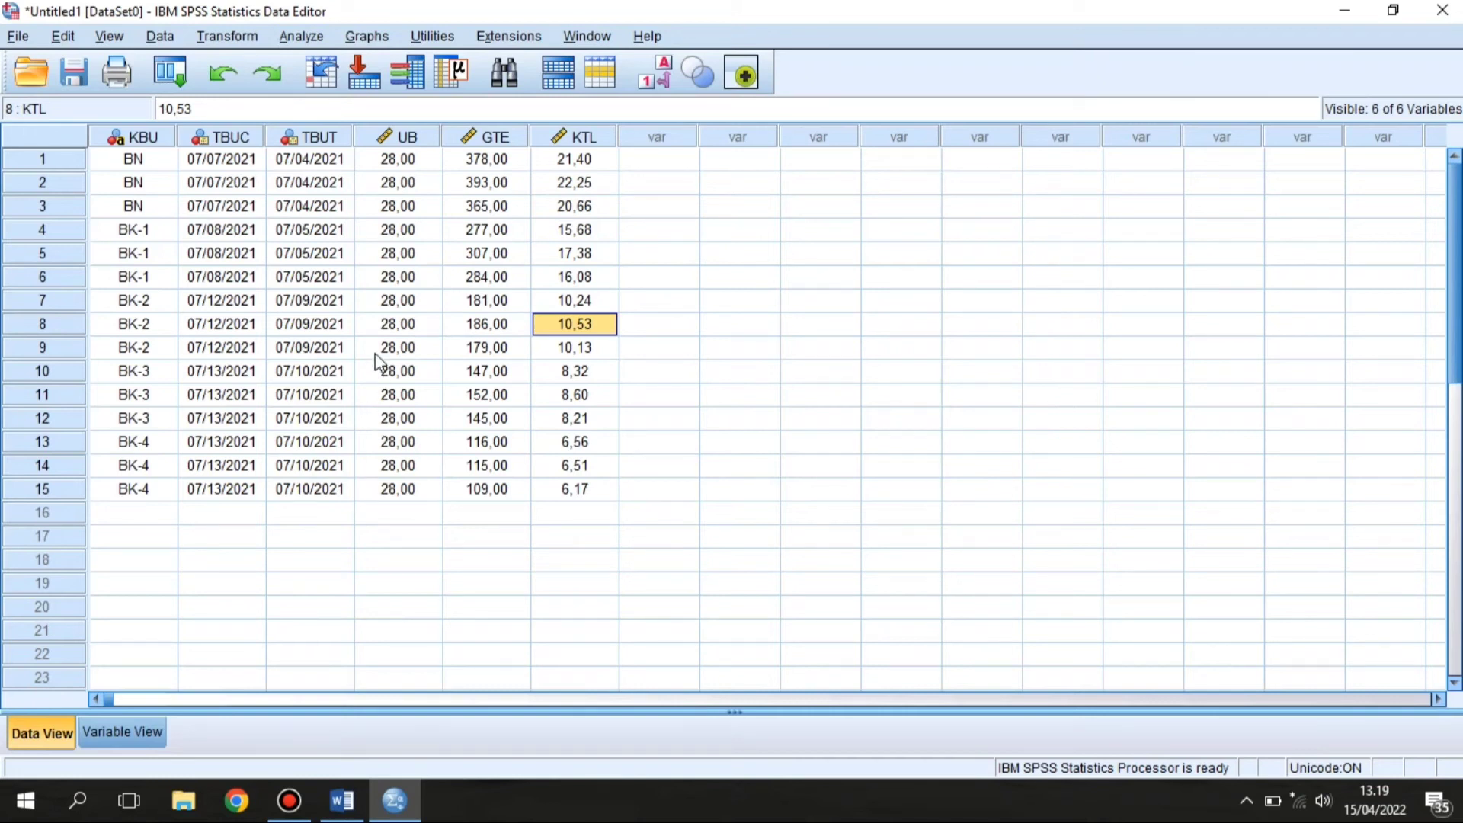
pyautogui.moveTo(136, 160); pyautogui.dragTo(612, 492)
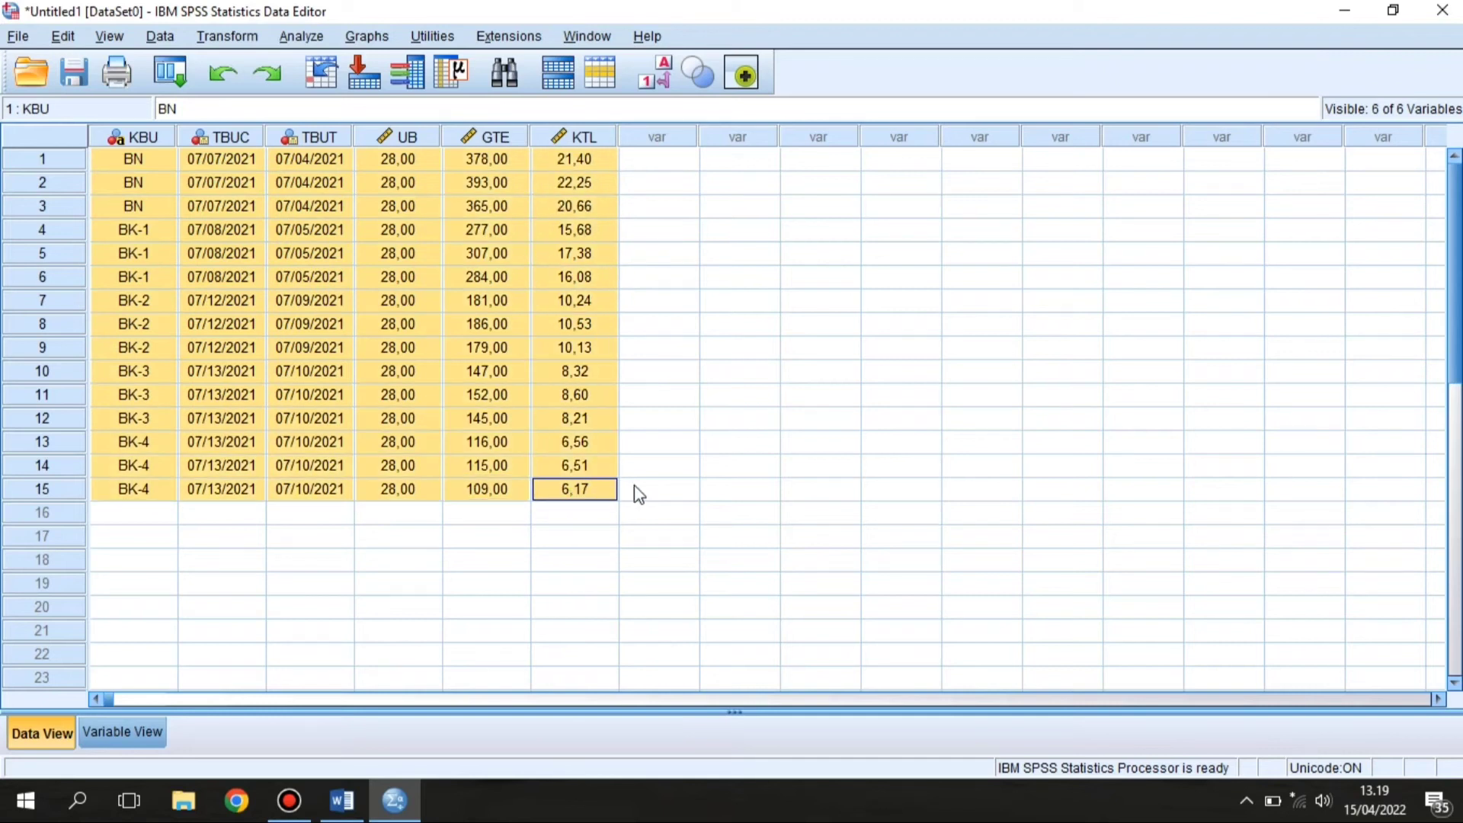
pyautogui.click(639, 492)
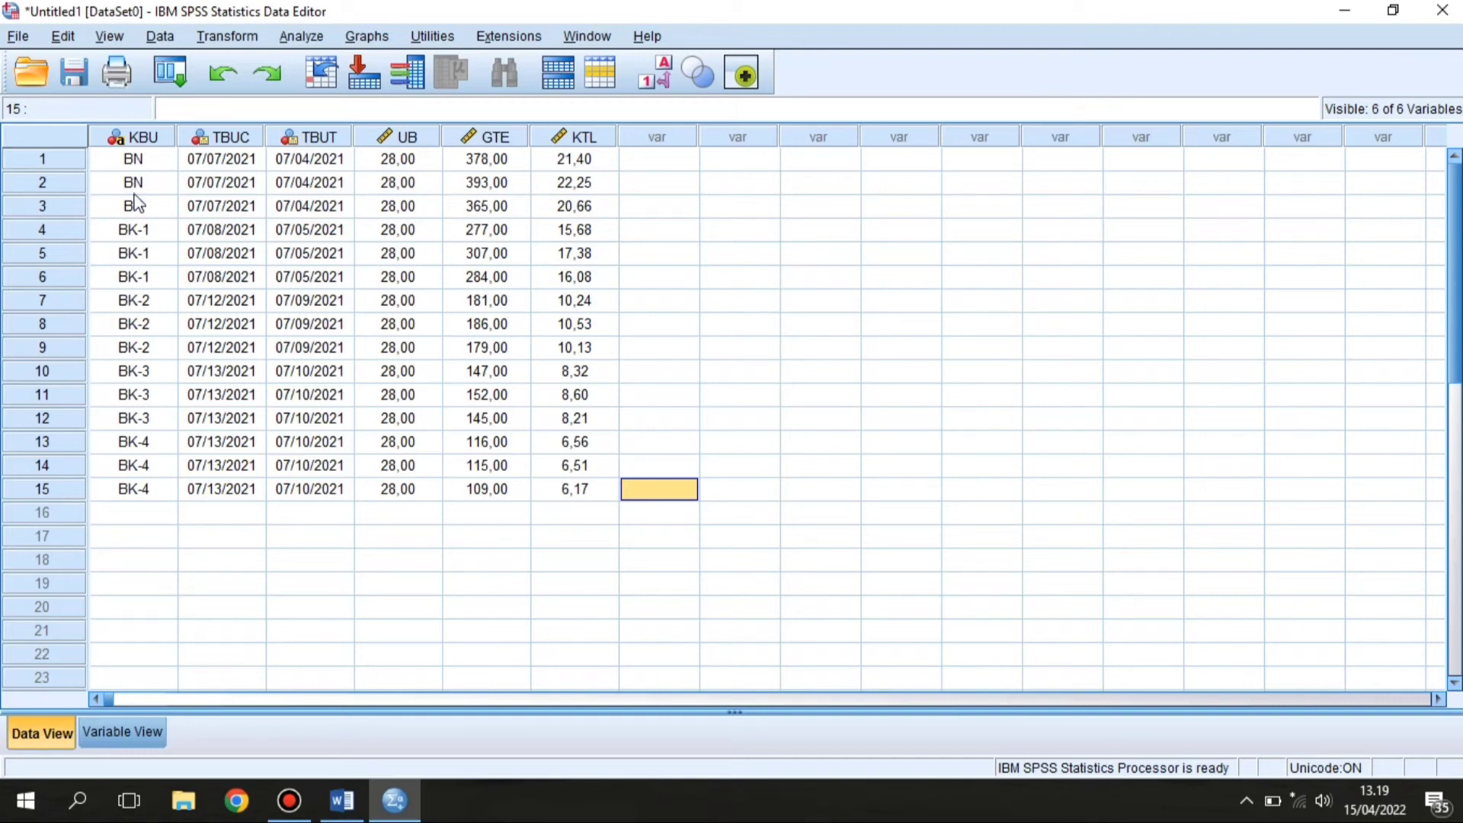
pyautogui.moveTo(110, 161); pyautogui.dragTo(572, 491)
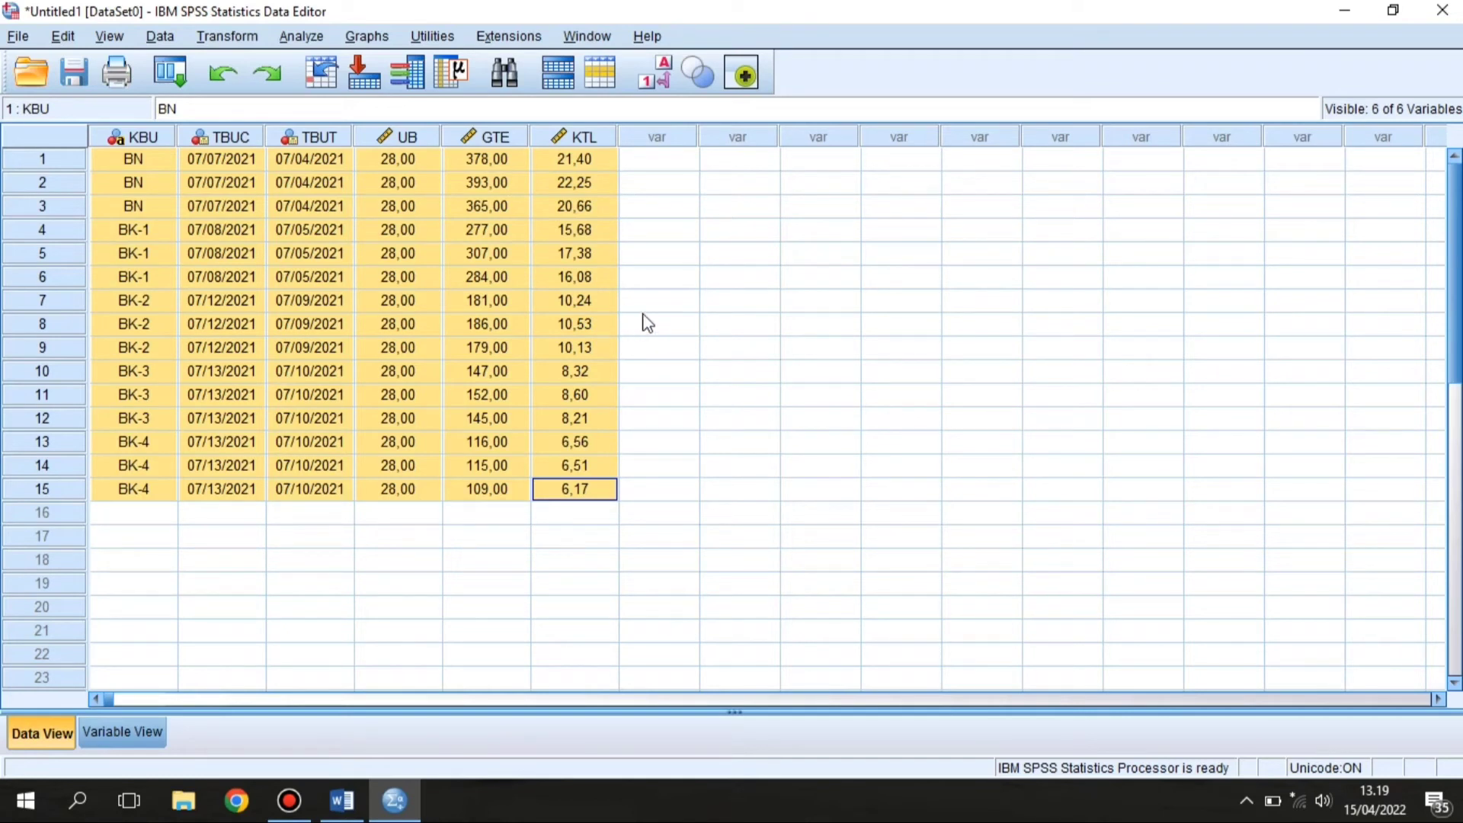
pyautogui.click(640, 159)
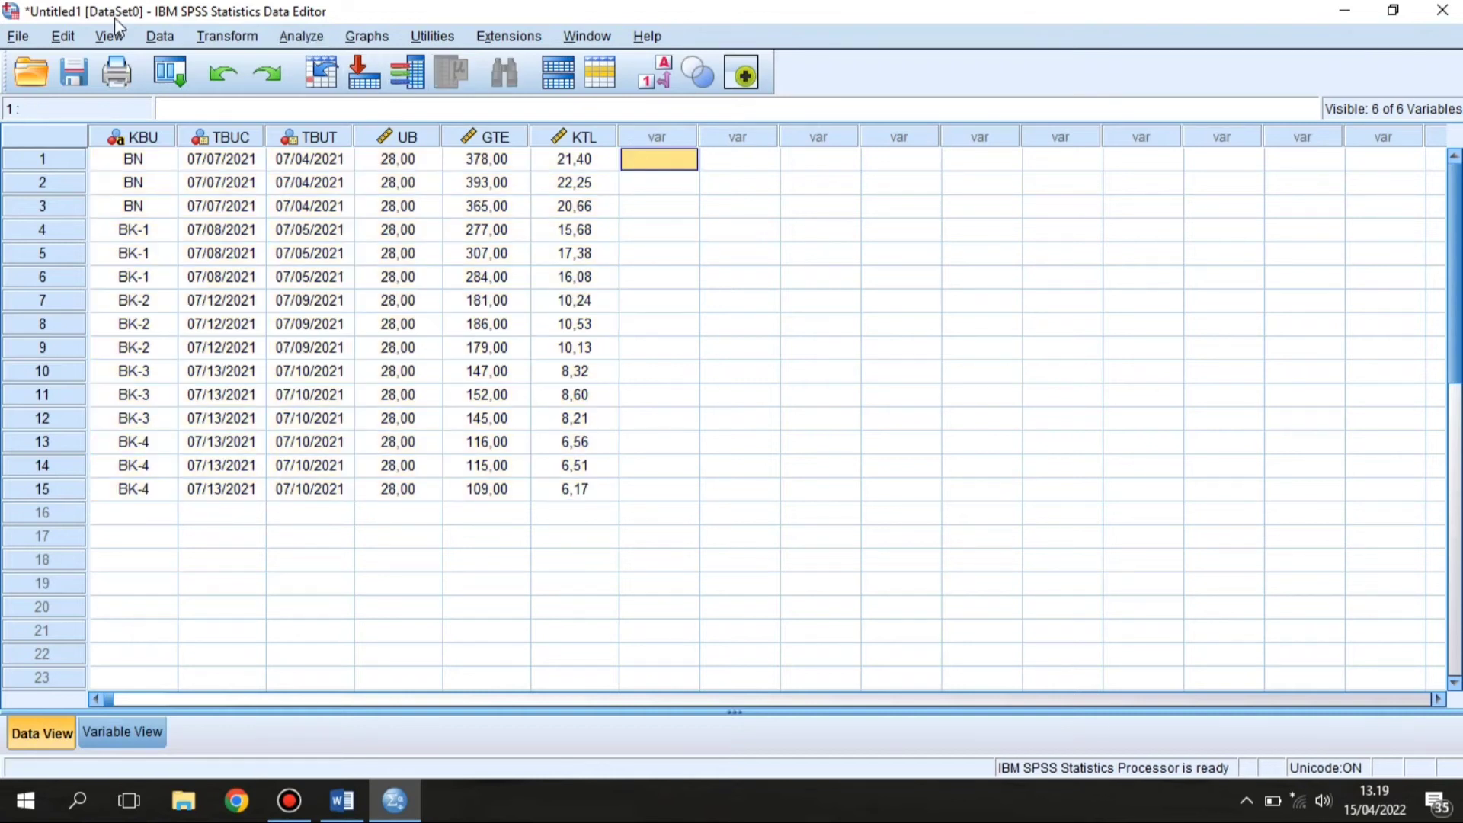
# Step: Start a Frequencies analysis and include all six variables, from Kode Benda Uji to Kuat Tekan Langsung
pyautogui.click(305, 40)
pyautogui.moveTo(348, 91)
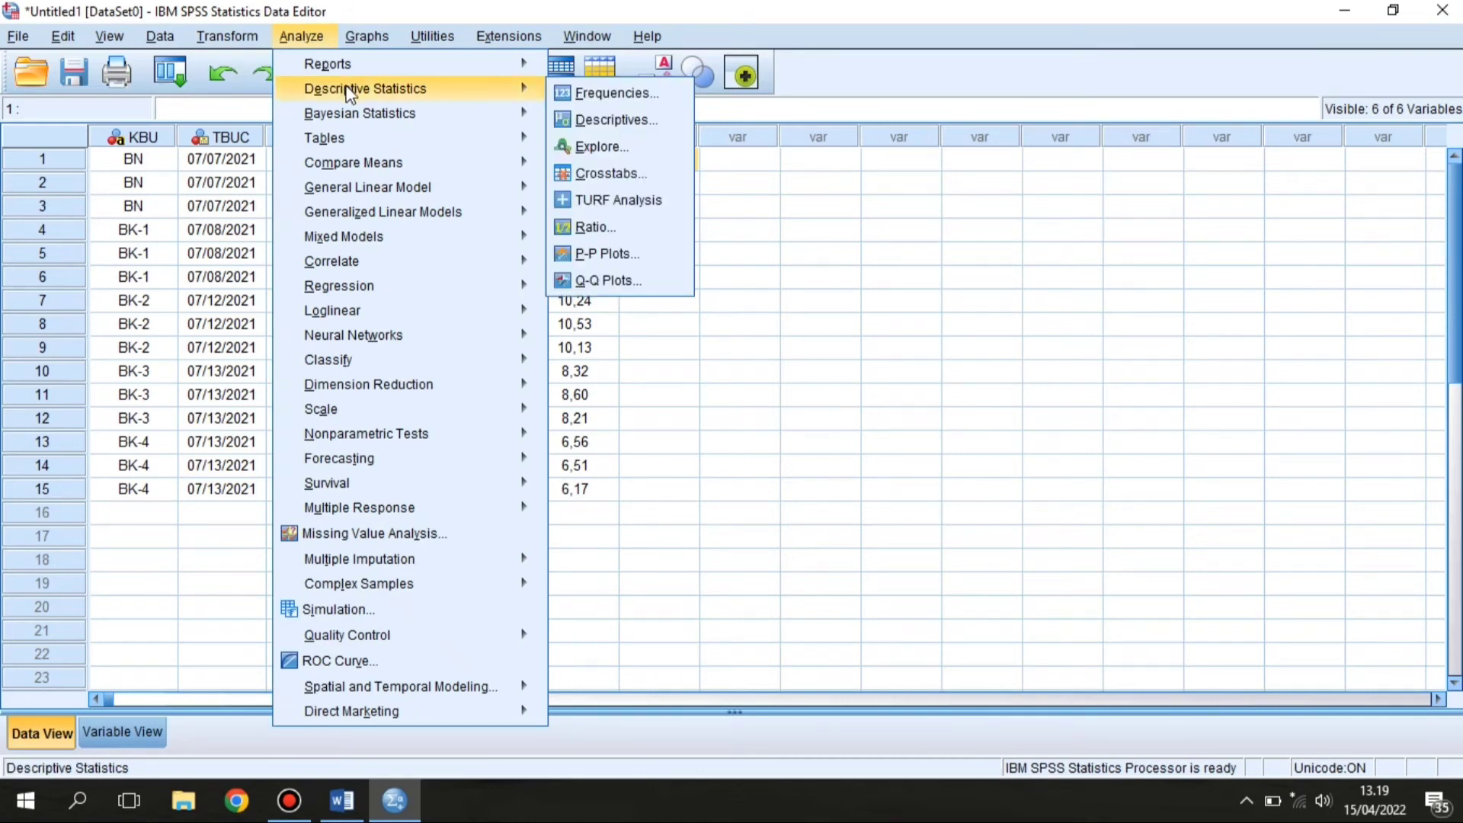
pyautogui.click(576, 96)
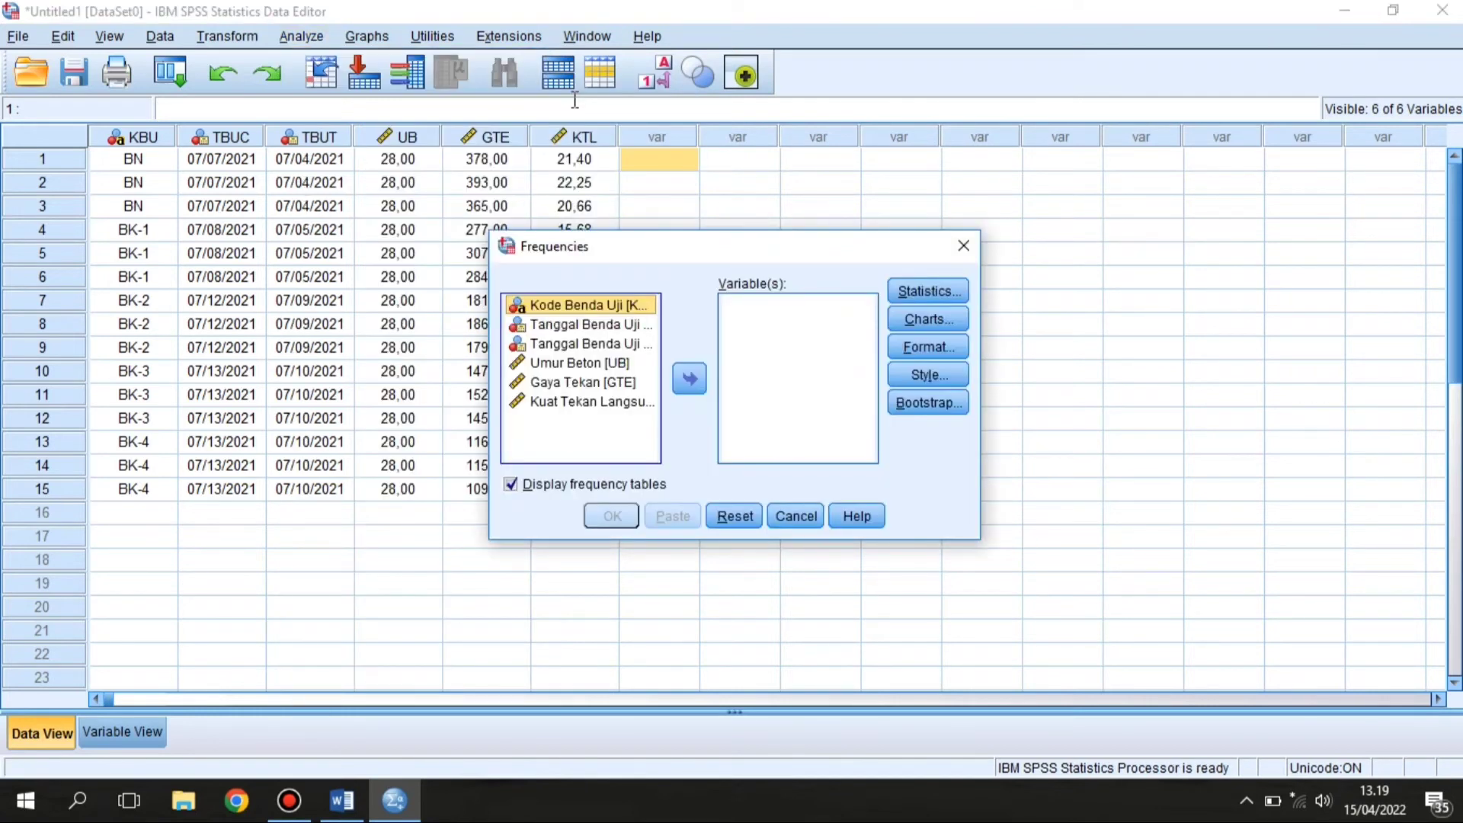
pyautogui.moveTo(596, 258); pyautogui.dragTo(585, 246)
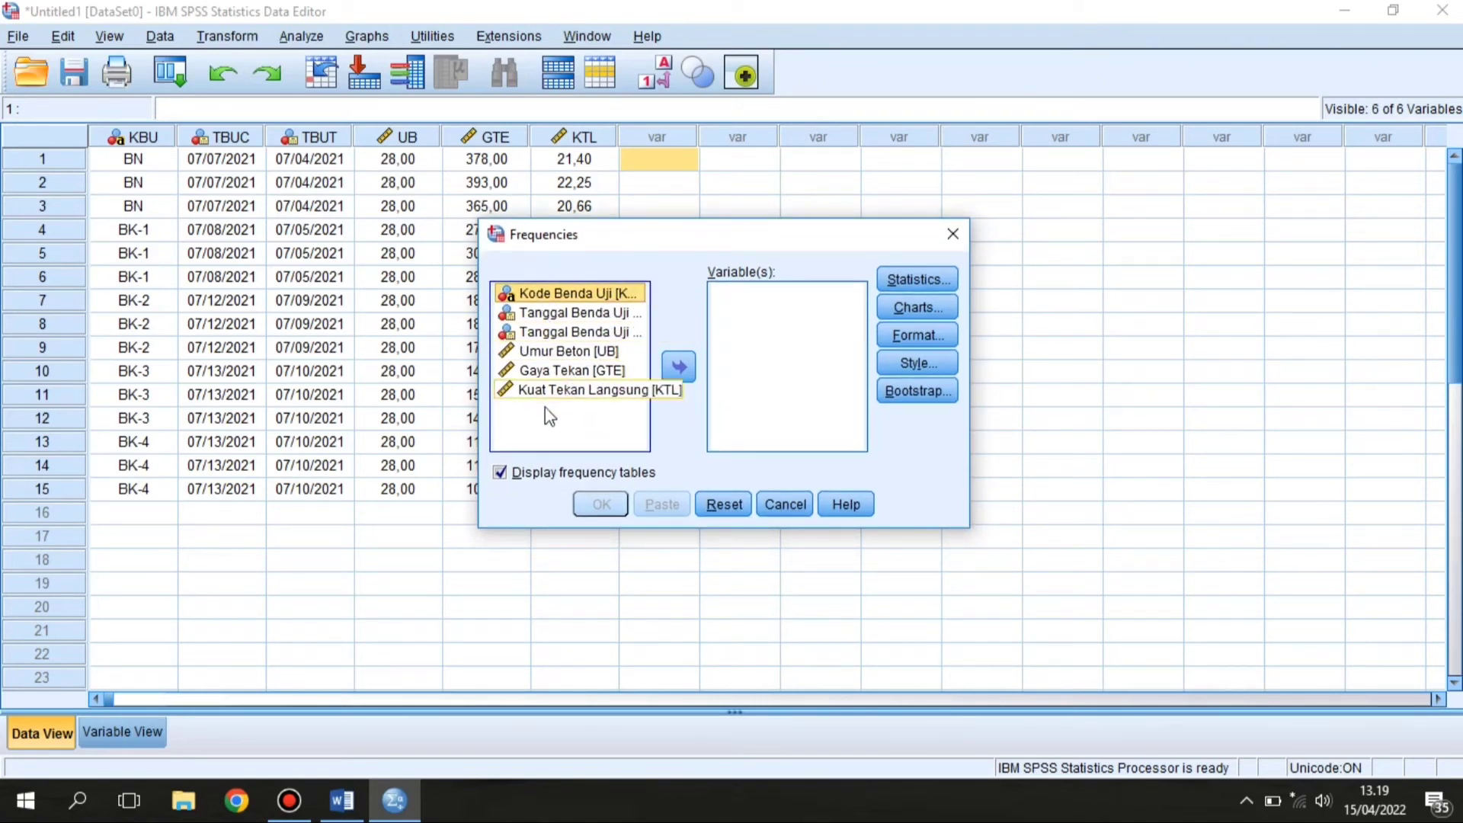
pyautogui.click(679, 368)
pyautogui.click(624, 296)
pyautogui.click(678, 367)
pyautogui.click(593, 292)
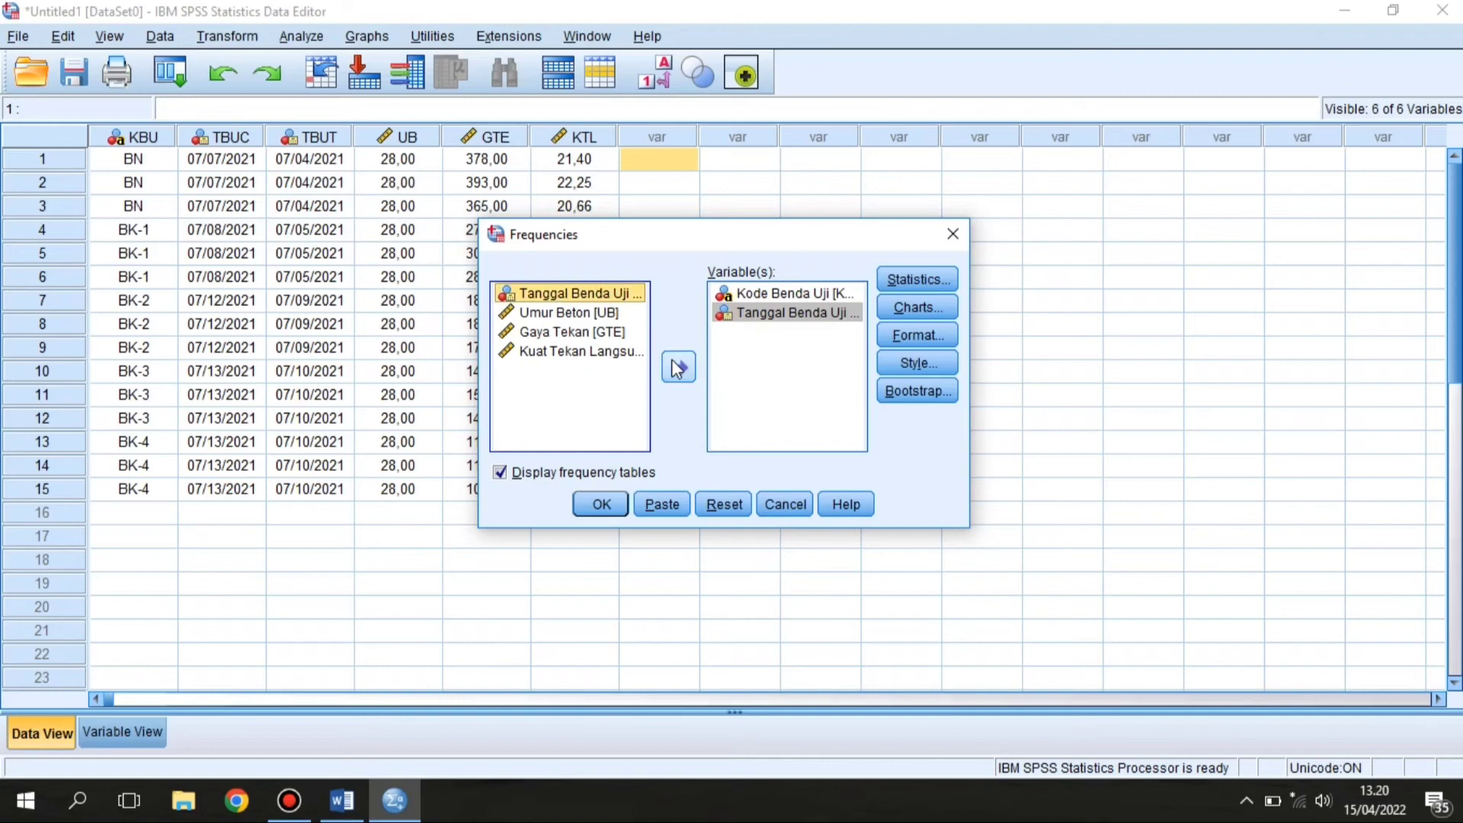
pyautogui.click(678, 368)
pyautogui.click(586, 296)
pyautogui.click(677, 368)
pyautogui.doubleClick(602, 313)
pyautogui.click(602, 295)
pyautogui.click(679, 367)
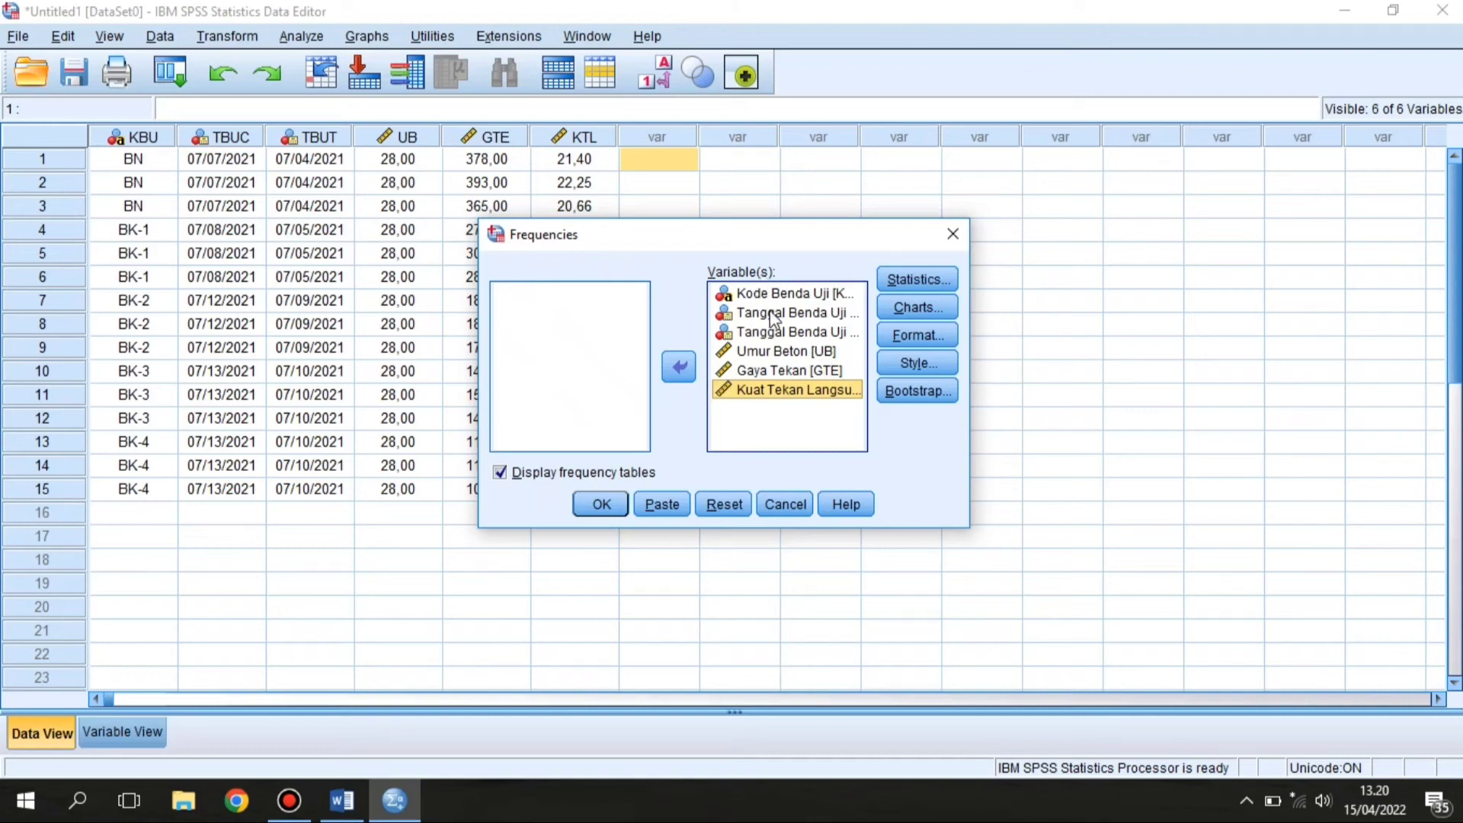
# Step: In the Frequencies statistics, enable quartiles, cut points for 10 equal groups, percentiles, and mean, median, mode and sum
pyautogui.click(917, 280)
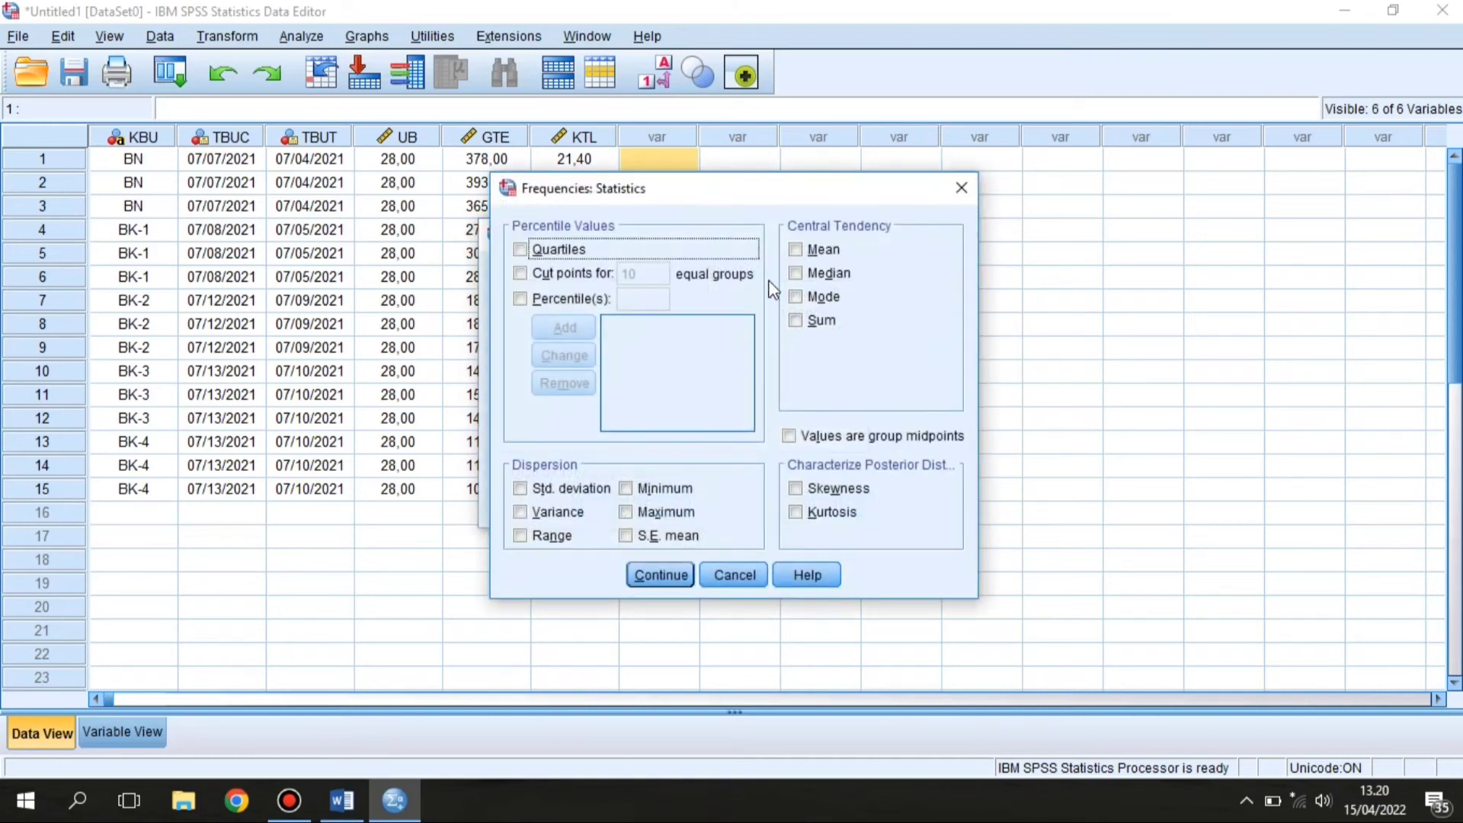
pyautogui.click(521, 250)
pyautogui.click(520, 274)
pyautogui.click(522, 299)
pyautogui.click(796, 250)
pyautogui.click(798, 274)
pyautogui.click(796, 321)
# Step: Enable all six dispersion statistics, treat values as group midpoints, and include skewness and kurtosis
pyautogui.click(520, 488)
pyautogui.click(521, 512)
pyautogui.click(521, 536)
pyautogui.click(626, 489)
pyautogui.click(626, 512)
pyautogui.click(626, 536)
pyautogui.click(789, 436)
pyautogui.click(796, 488)
pyautogui.click(796, 512)
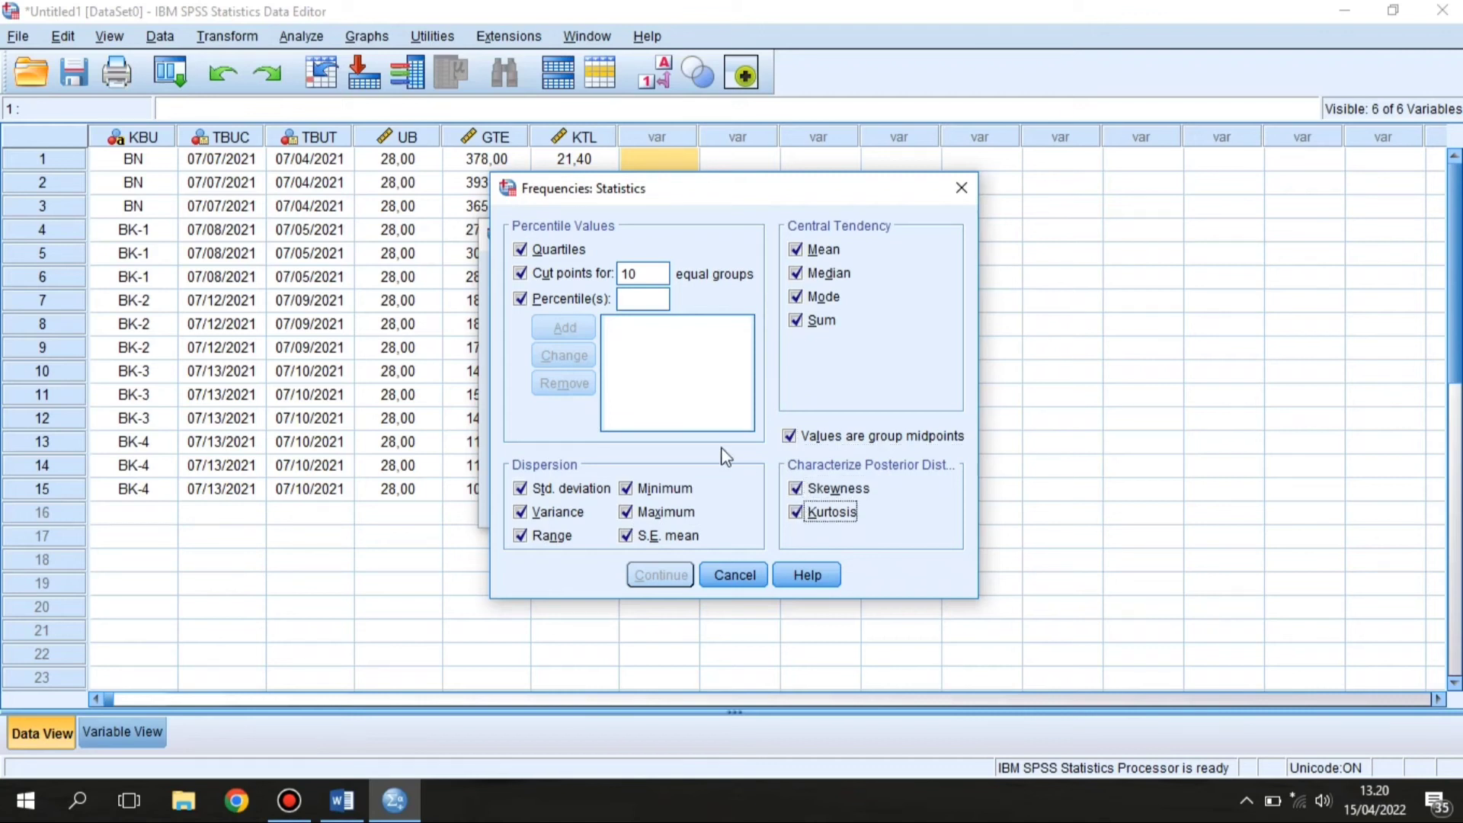
# Step: Add the percentiles 10 and 100 to the list and accept the statistics settings
pyautogui.click(640, 301)
pyautogui.write('10')
pyautogui.hotkey('alt', 'a')
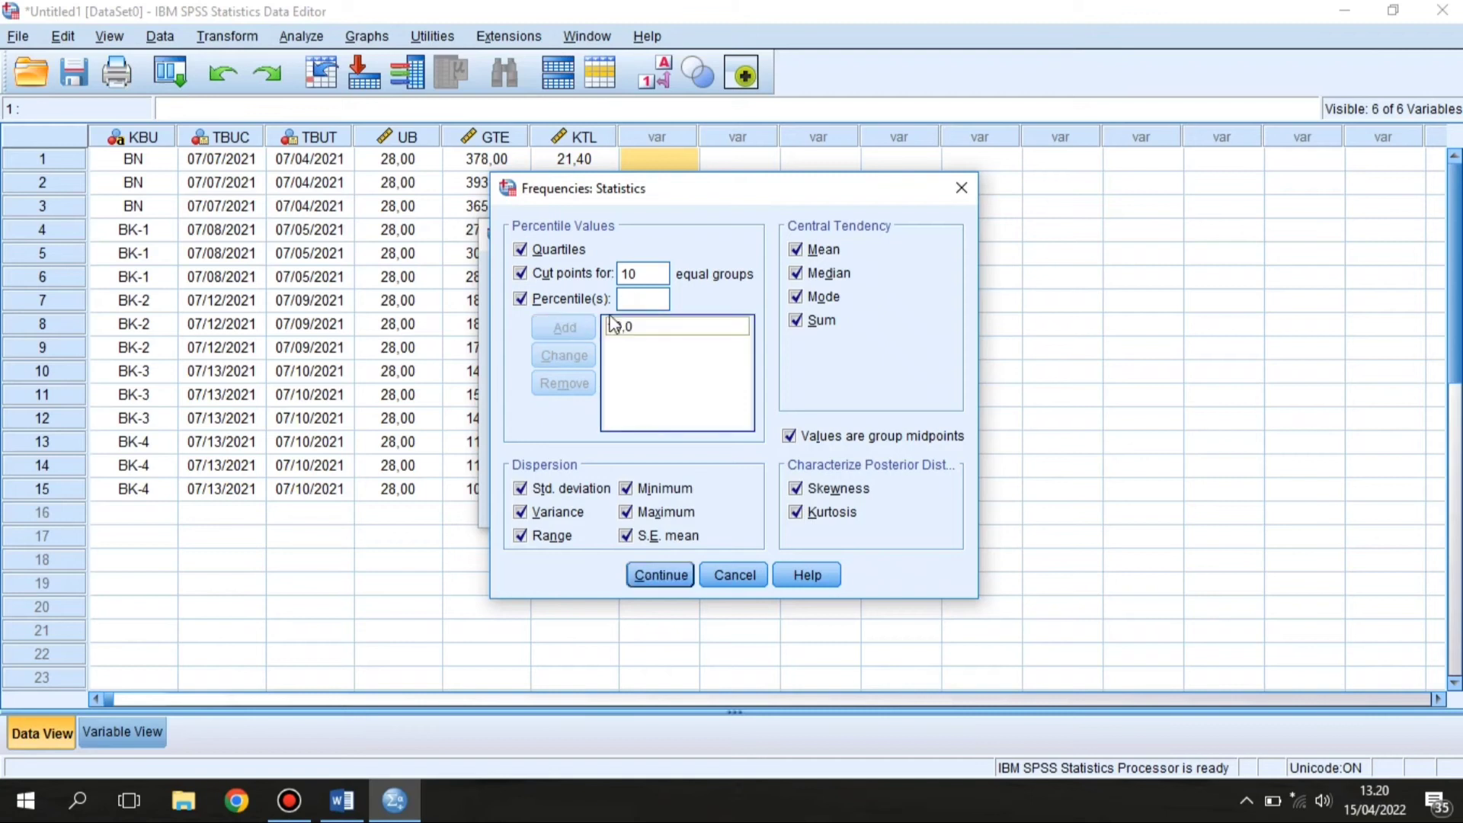
pyautogui.write('1')
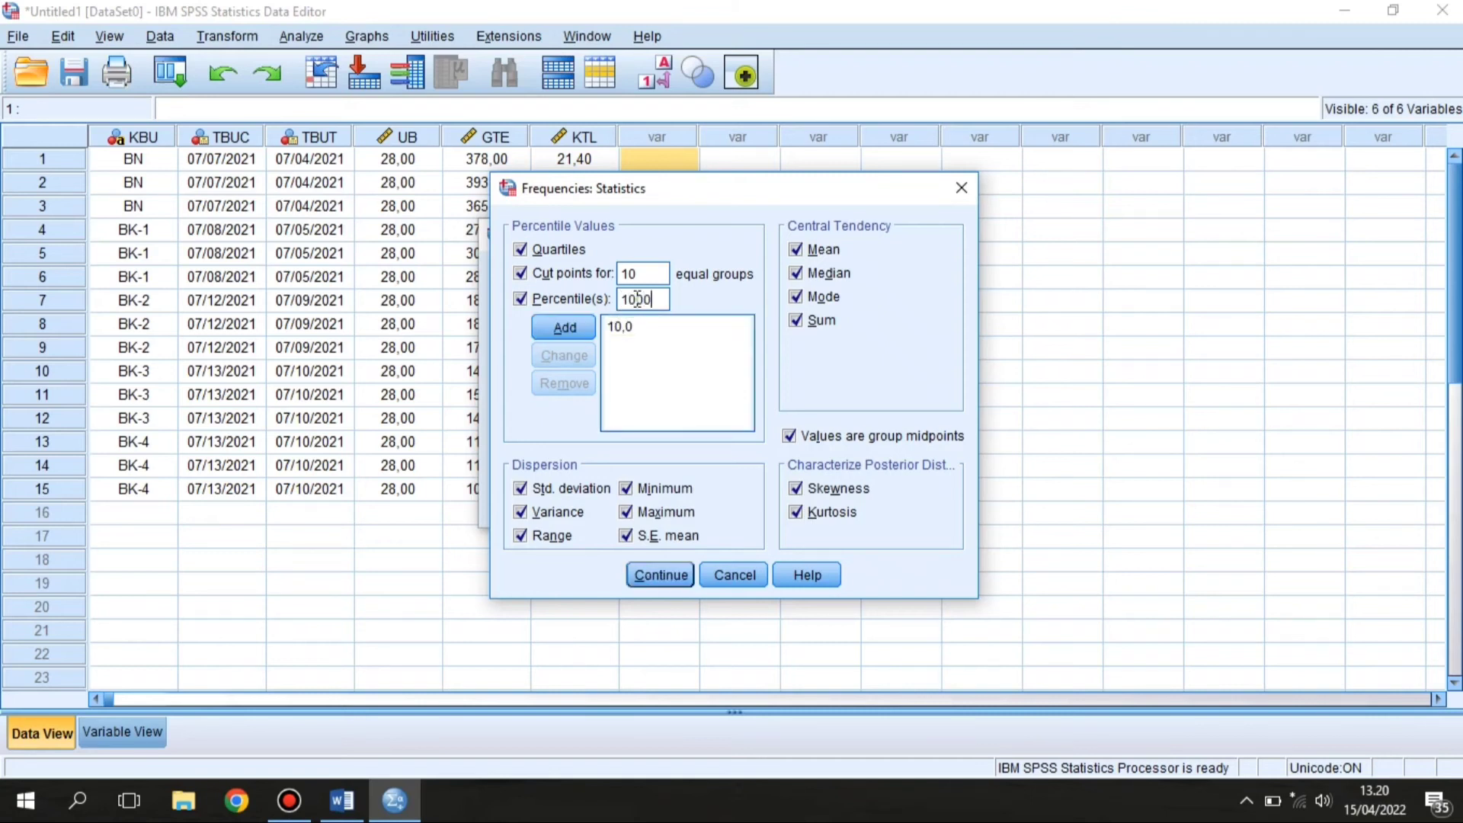
pyautogui.write('00')
pyautogui.hotkey('alt', 'a')
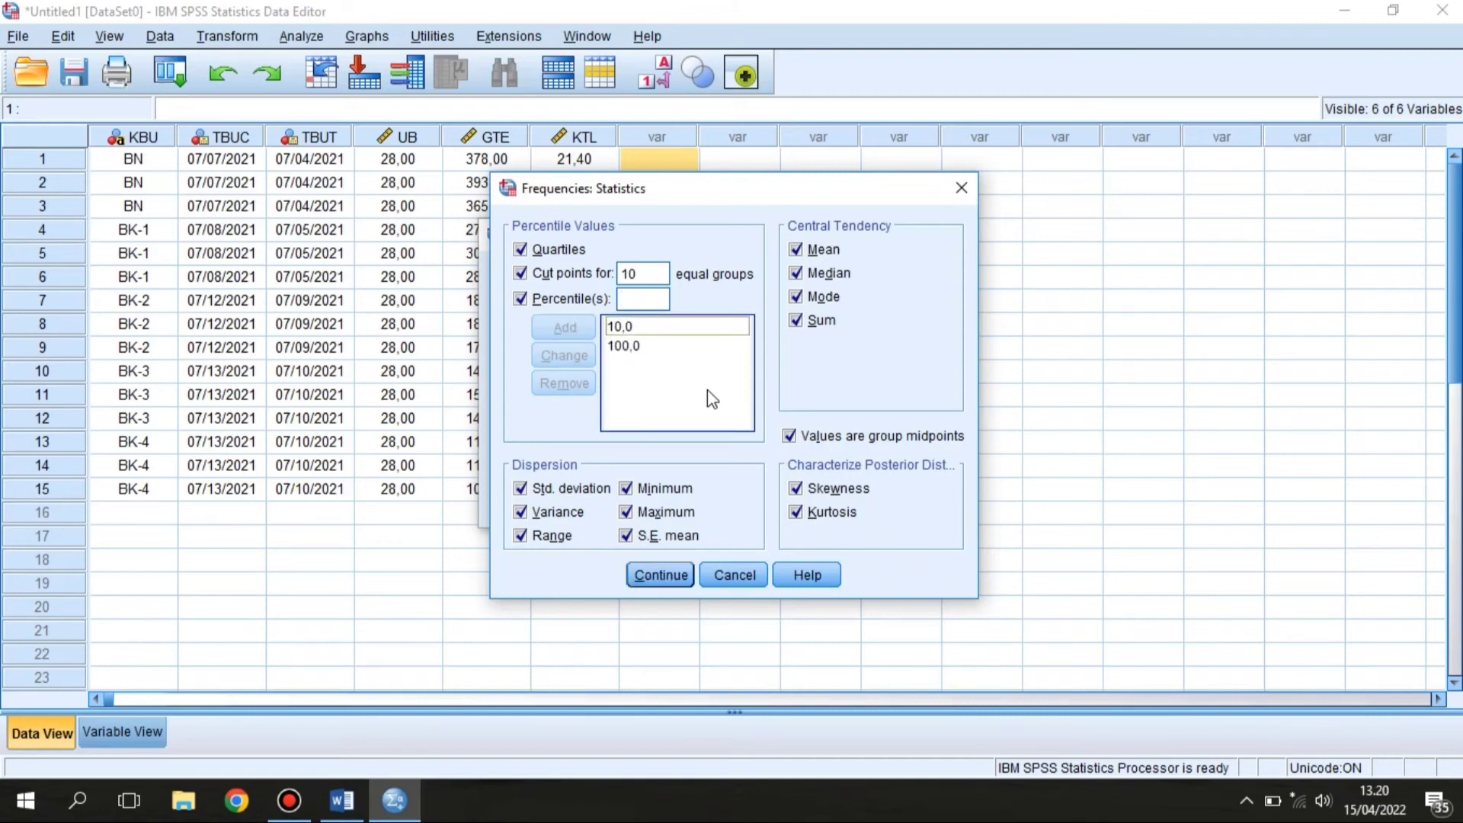
pyautogui.click(673, 576)
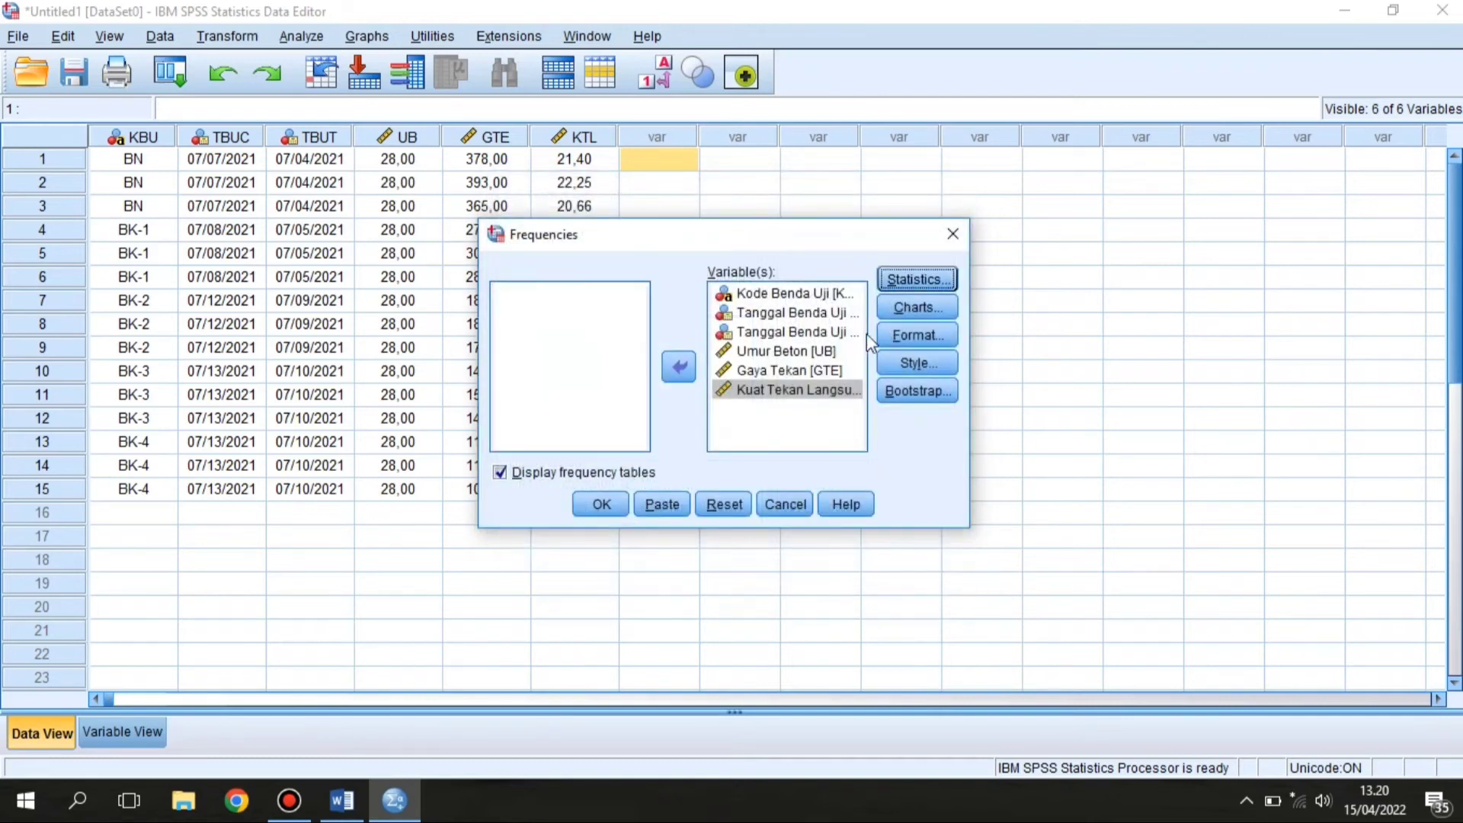
# Step: Choose histograms with a normal curve as the Frequencies charts, keep the default format, and run the analysis
pyautogui.click(904, 307)
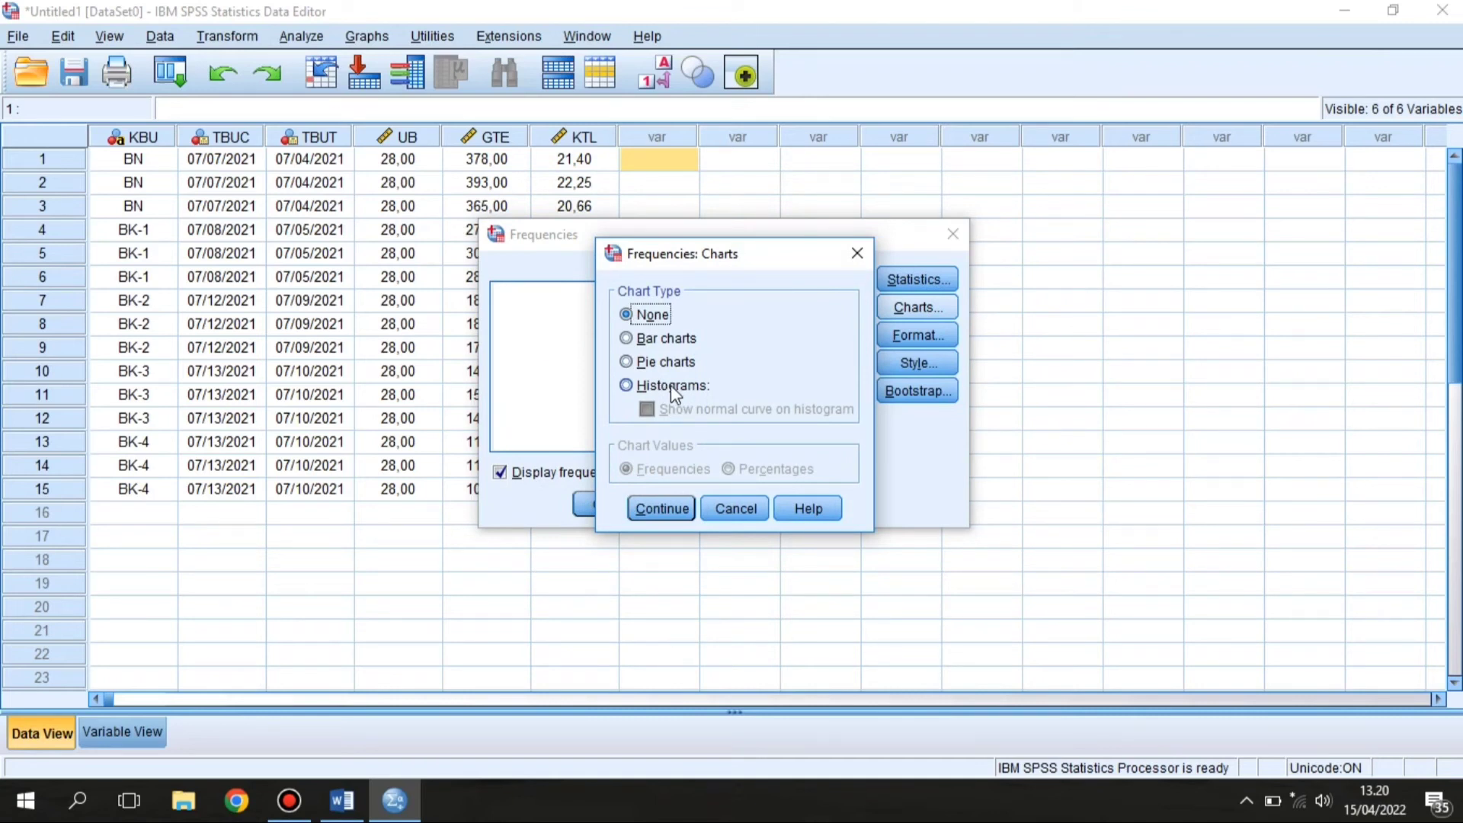
pyautogui.click(670, 385)
pyautogui.click(647, 411)
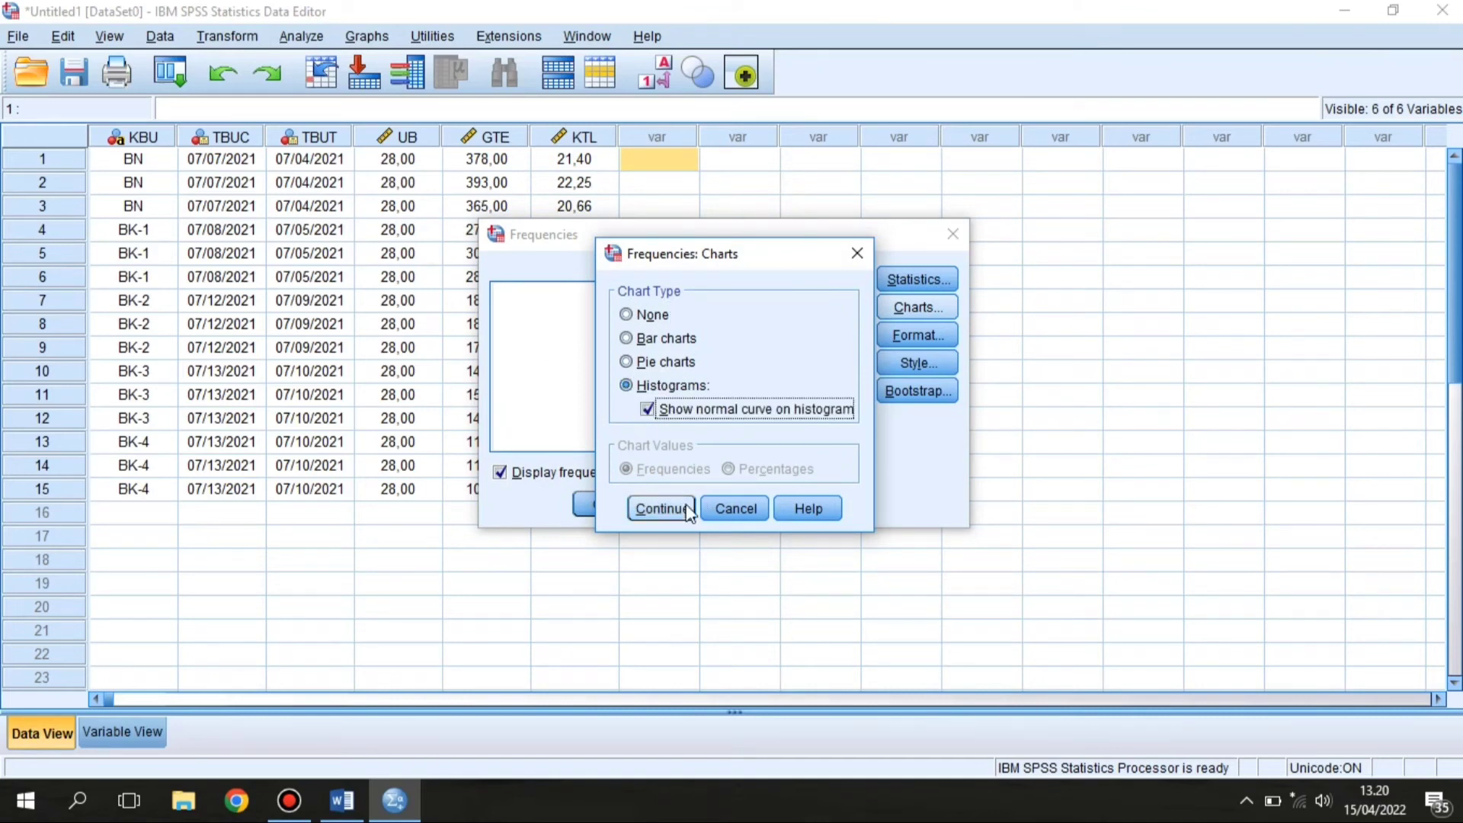
pyautogui.click(662, 508)
pyautogui.click(930, 340)
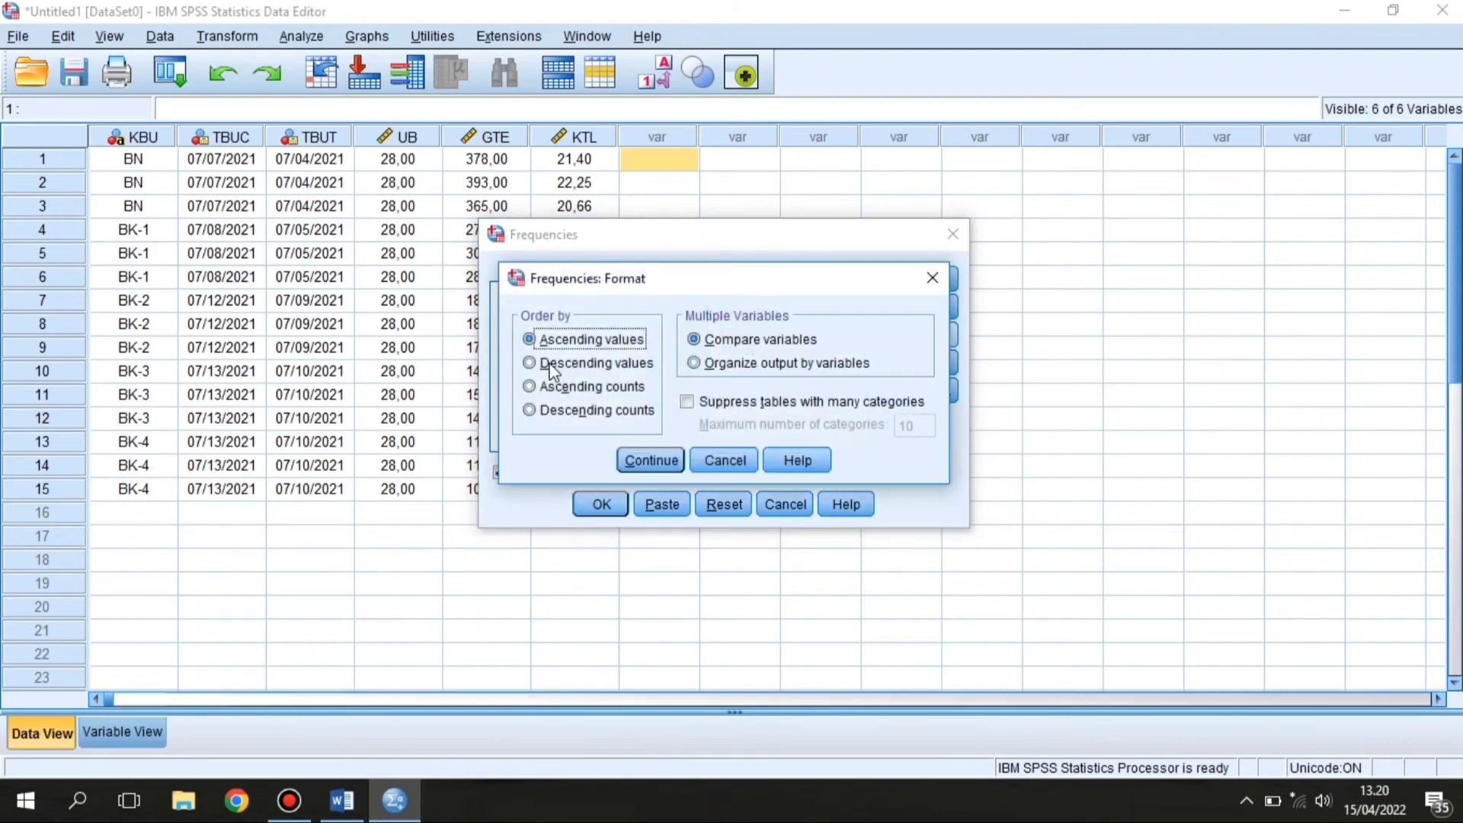
pyautogui.click(933, 281)
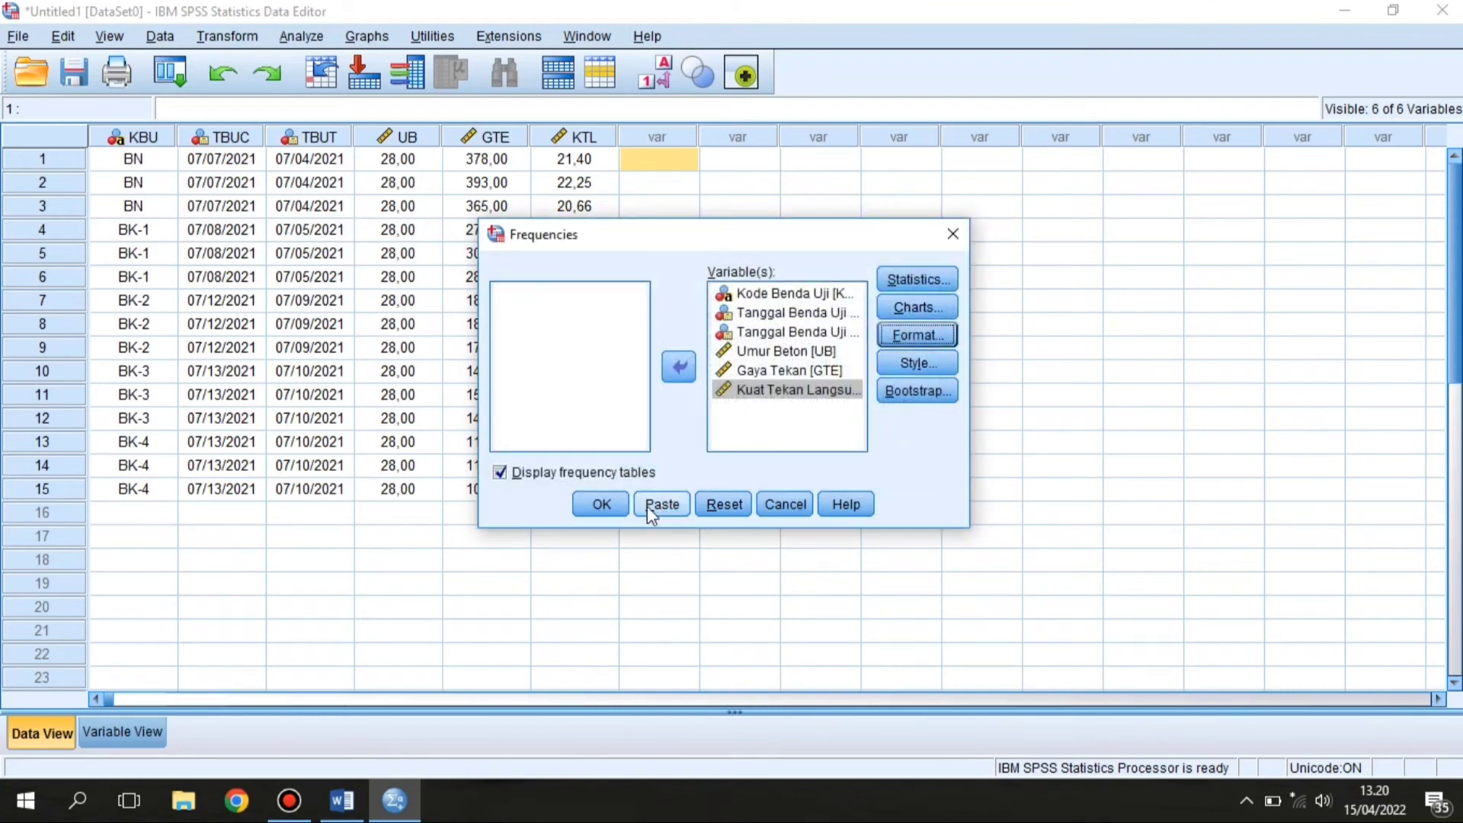
pyautogui.click(600, 504)
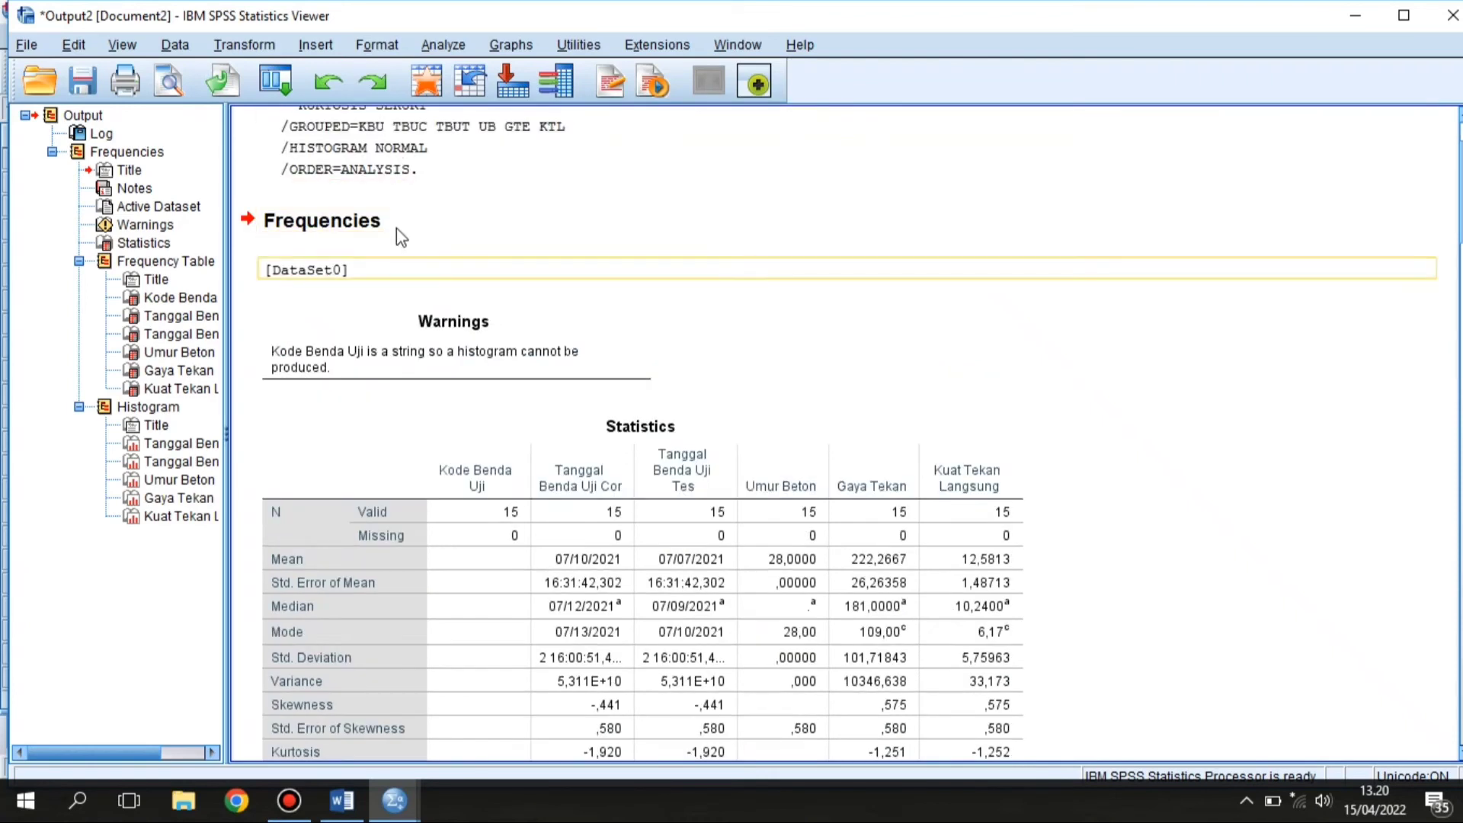
# Step: Examine the Frequencies output from the statistics table through the frequency tables to the histograms, then return to the data
pyautogui.click(369, 136)
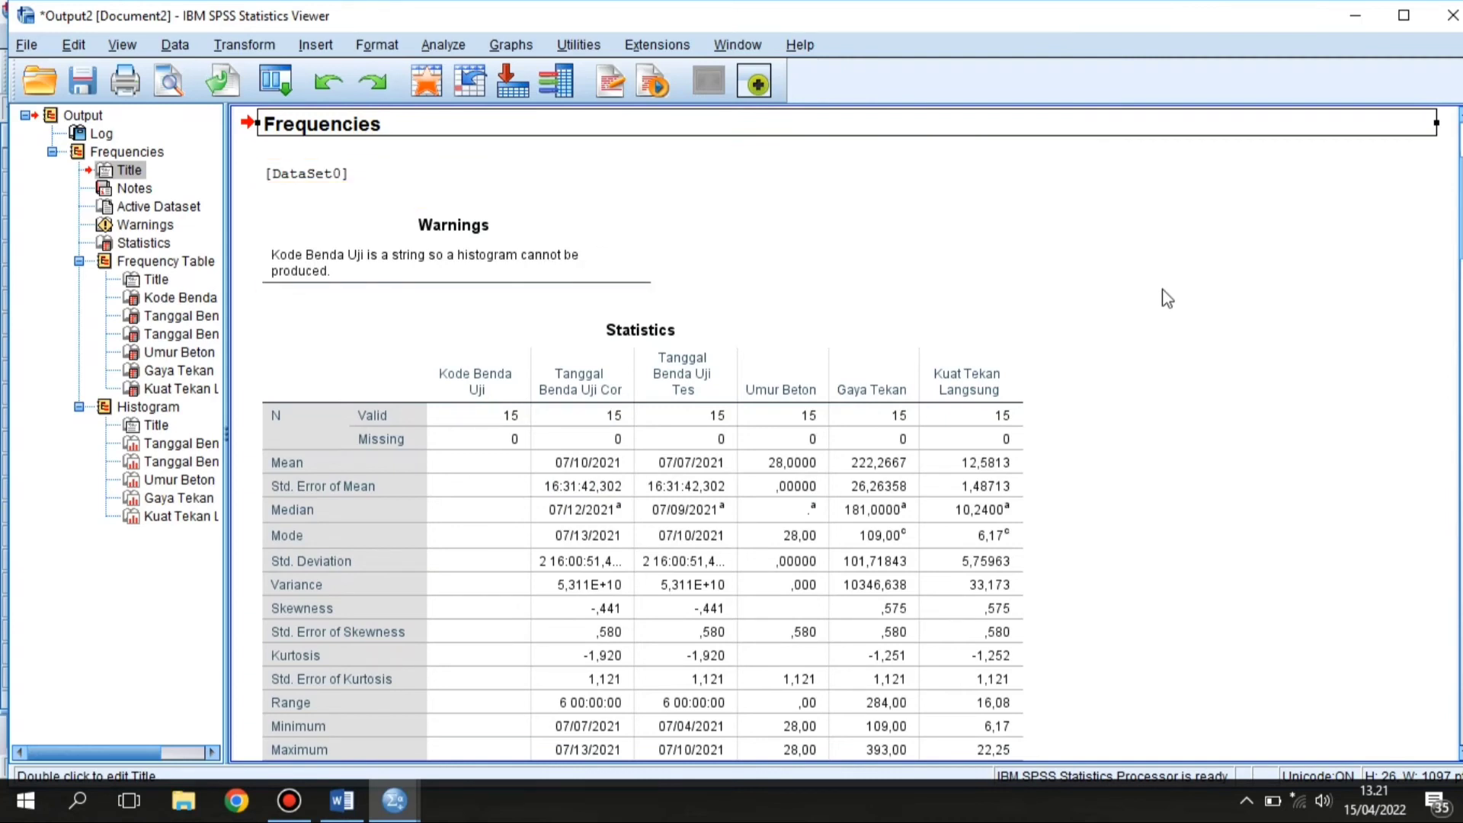
pyautogui.scroll(-5, 519, 301)
pyautogui.scroll(-4, 838, 328)
pyautogui.scroll(-8, 686, 347)
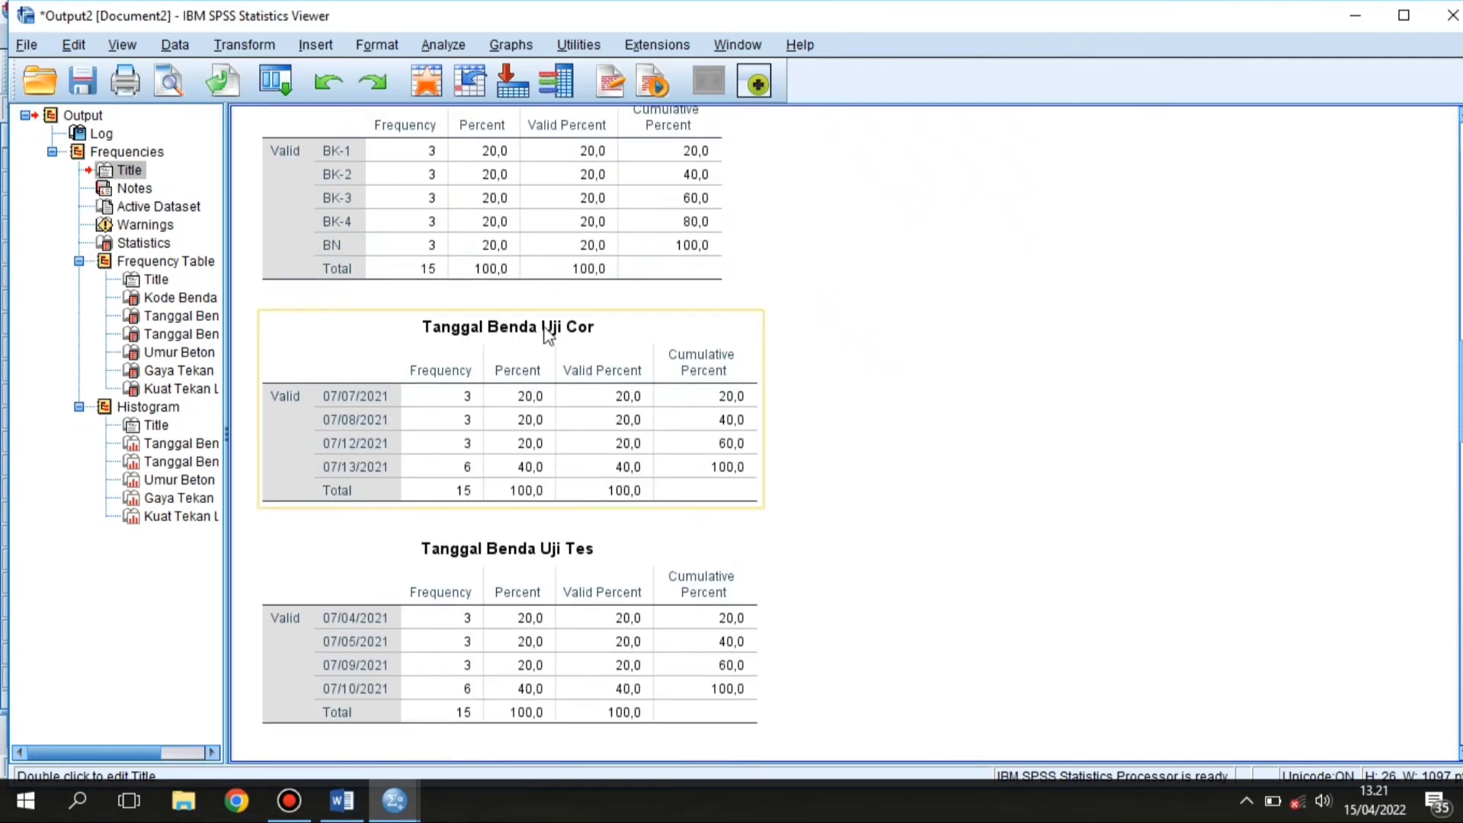
pyautogui.scroll(3, 579, 358)
pyautogui.scroll(-5, 548, 378)
pyautogui.scroll(-3, 548, 377)
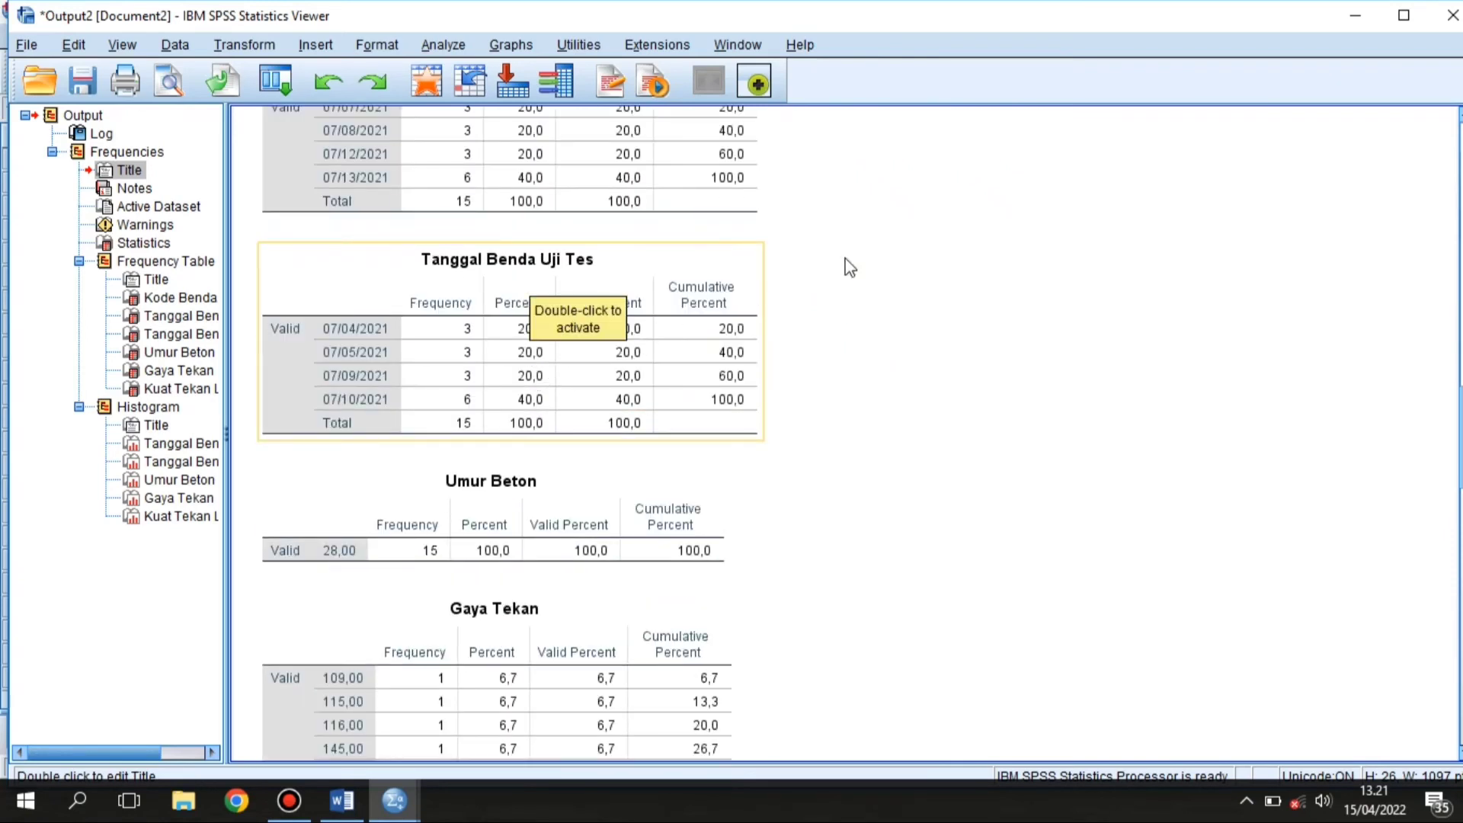
pyautogui.scroll(-3, 852, 305)
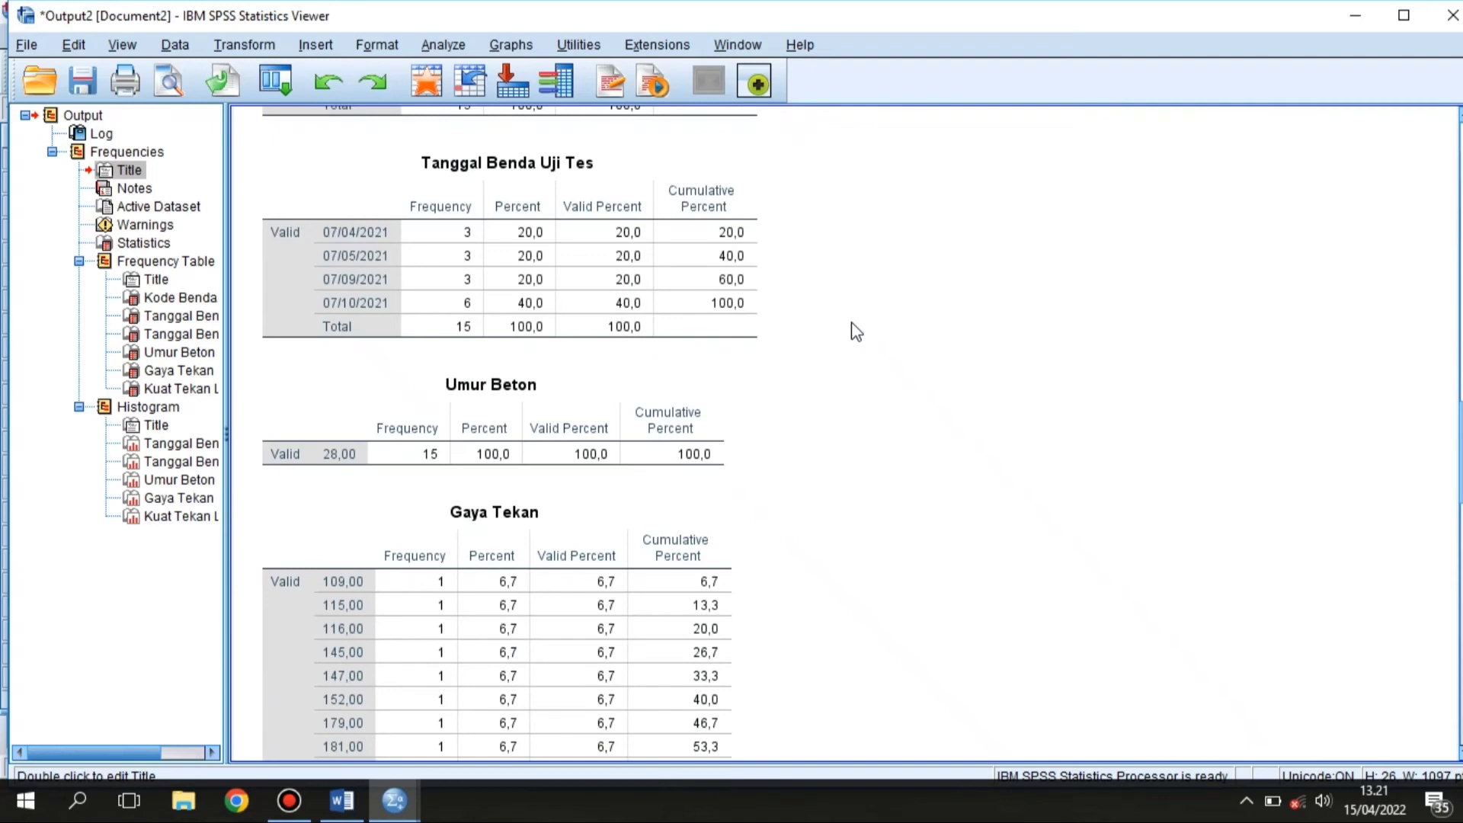
pyautogui.scroll(-9, 856, 314)
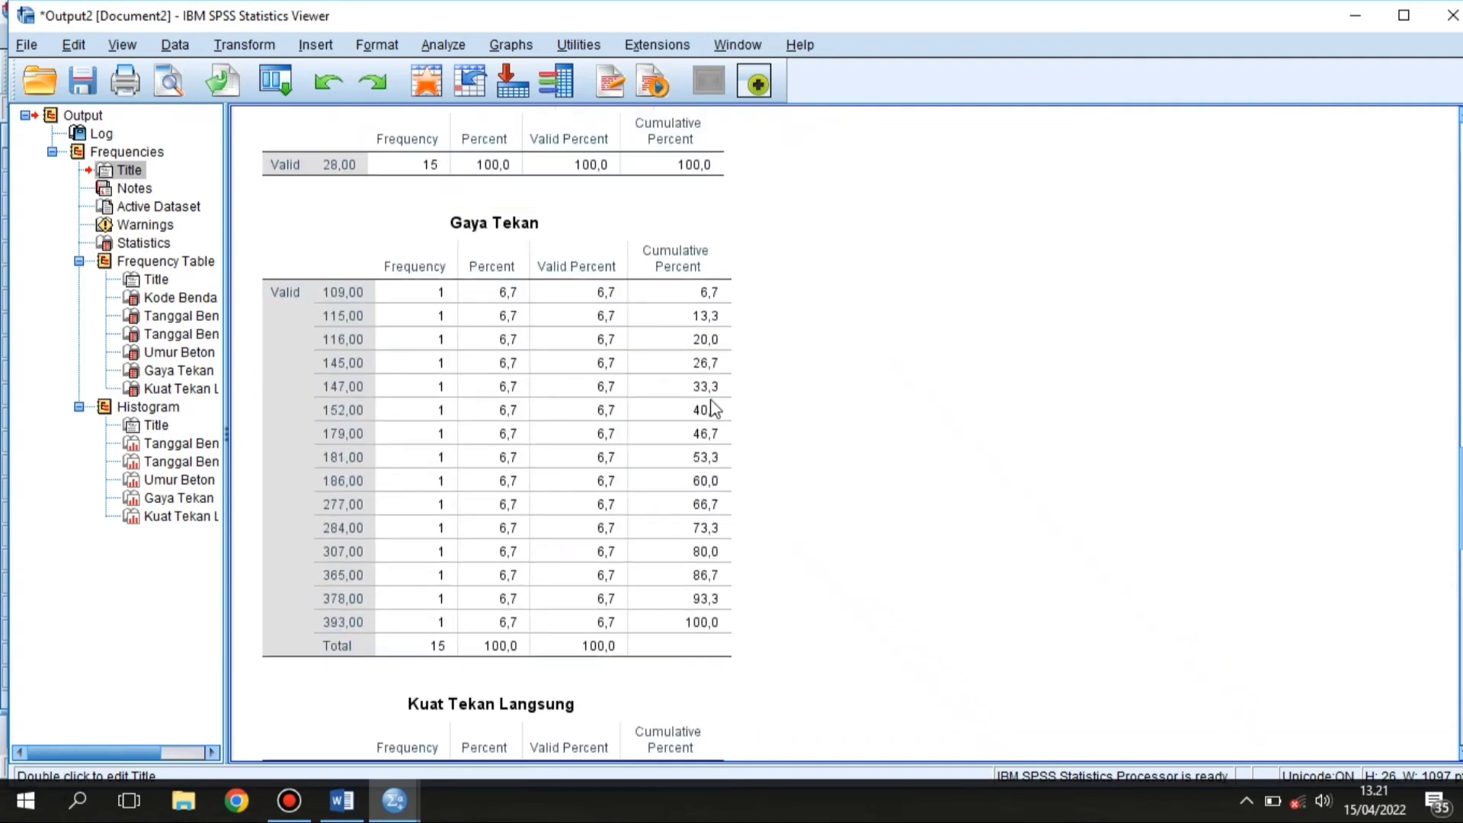
pyautogui.scroll(-3, 748, 409)
pyautogui.scroll(-20, 843, 382)
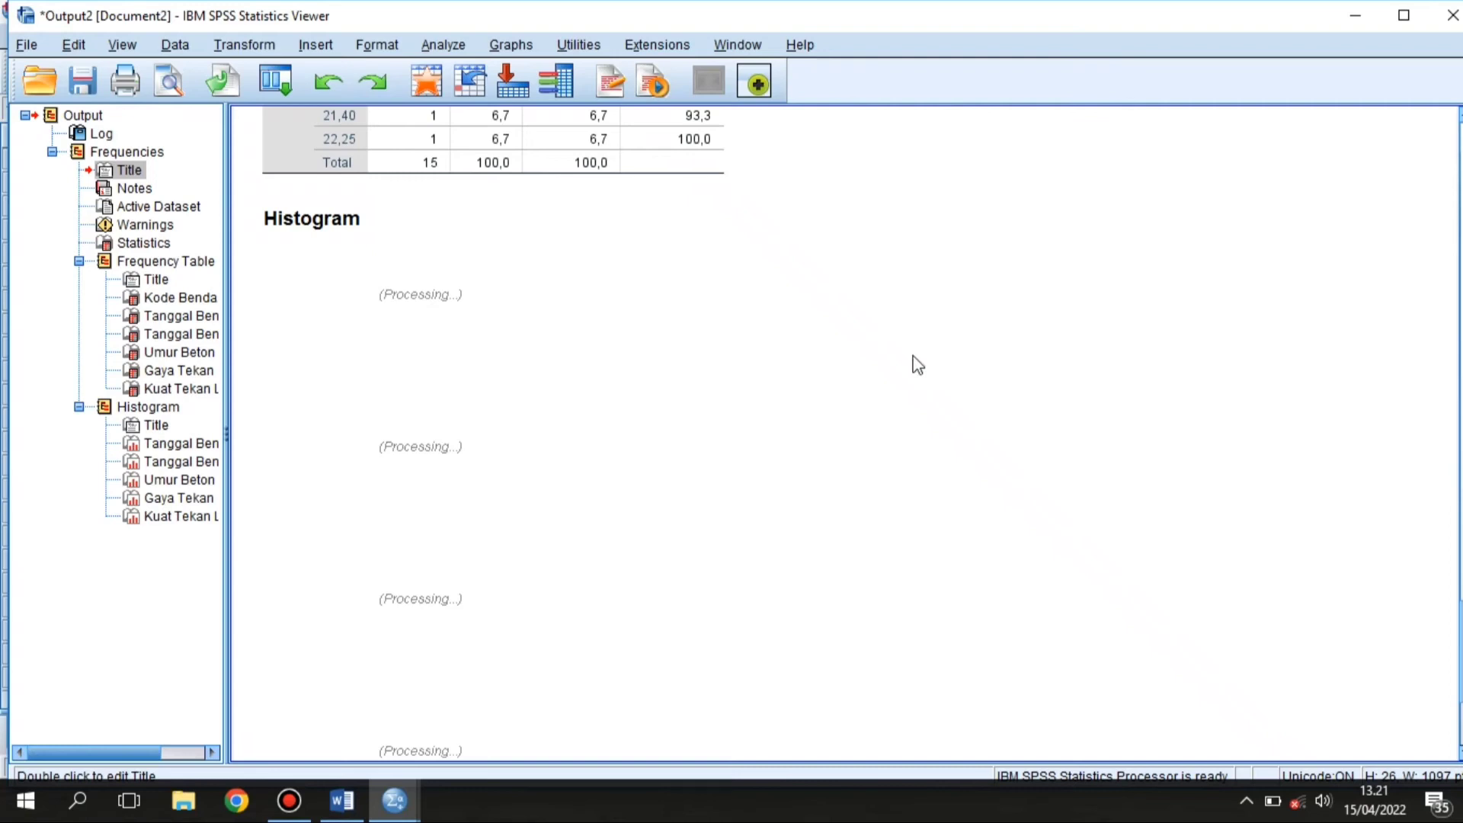
pyautogui.scroll(-3, 914, 365)
pyautogui.scroll(-4, 923, 369)
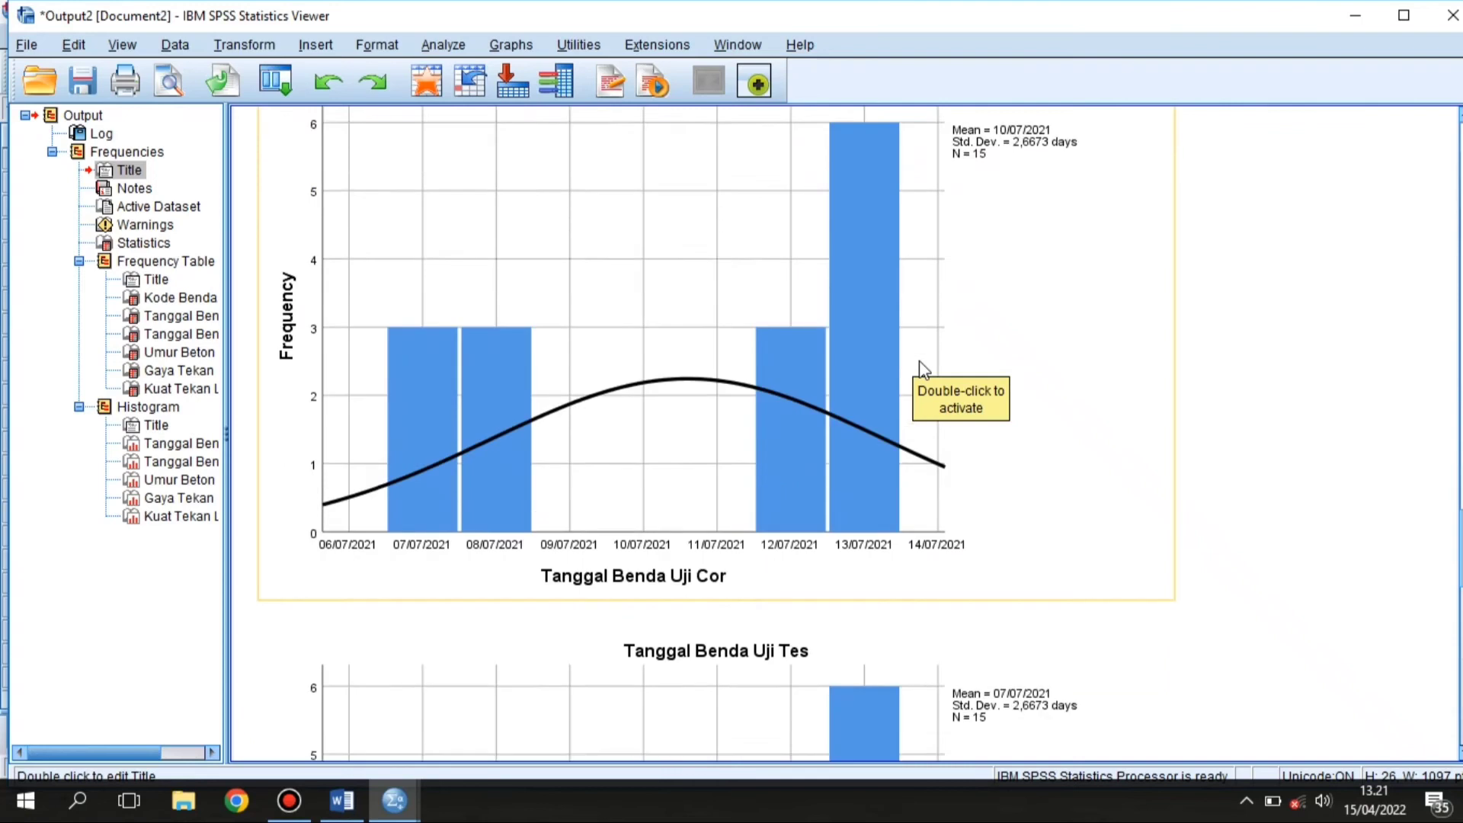
pyautogui.scroll(-3, 922, 368)
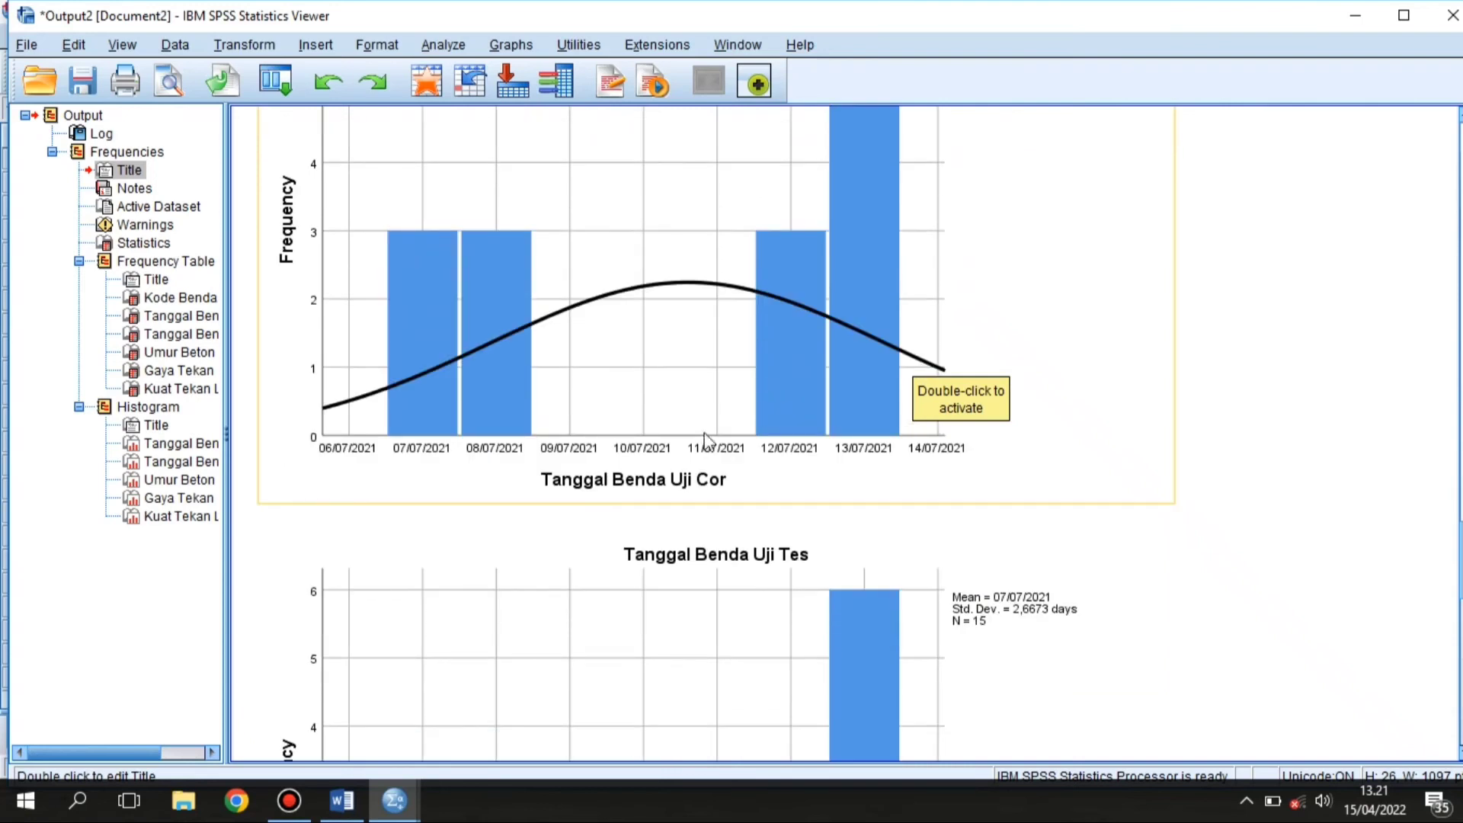
pyautogui.scroll(-20, 706, 440)
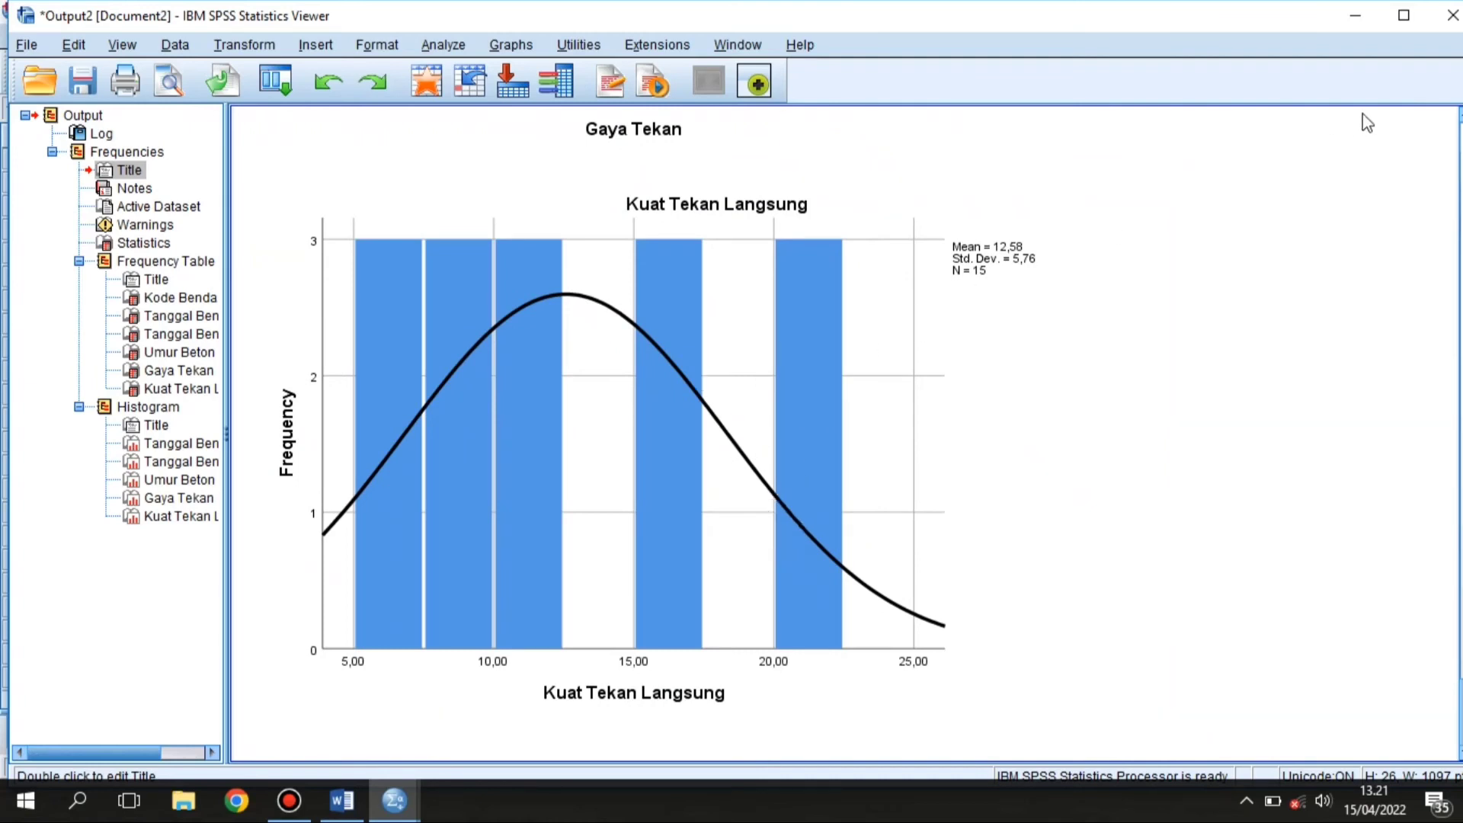
pyautogui.click(1355, 18)
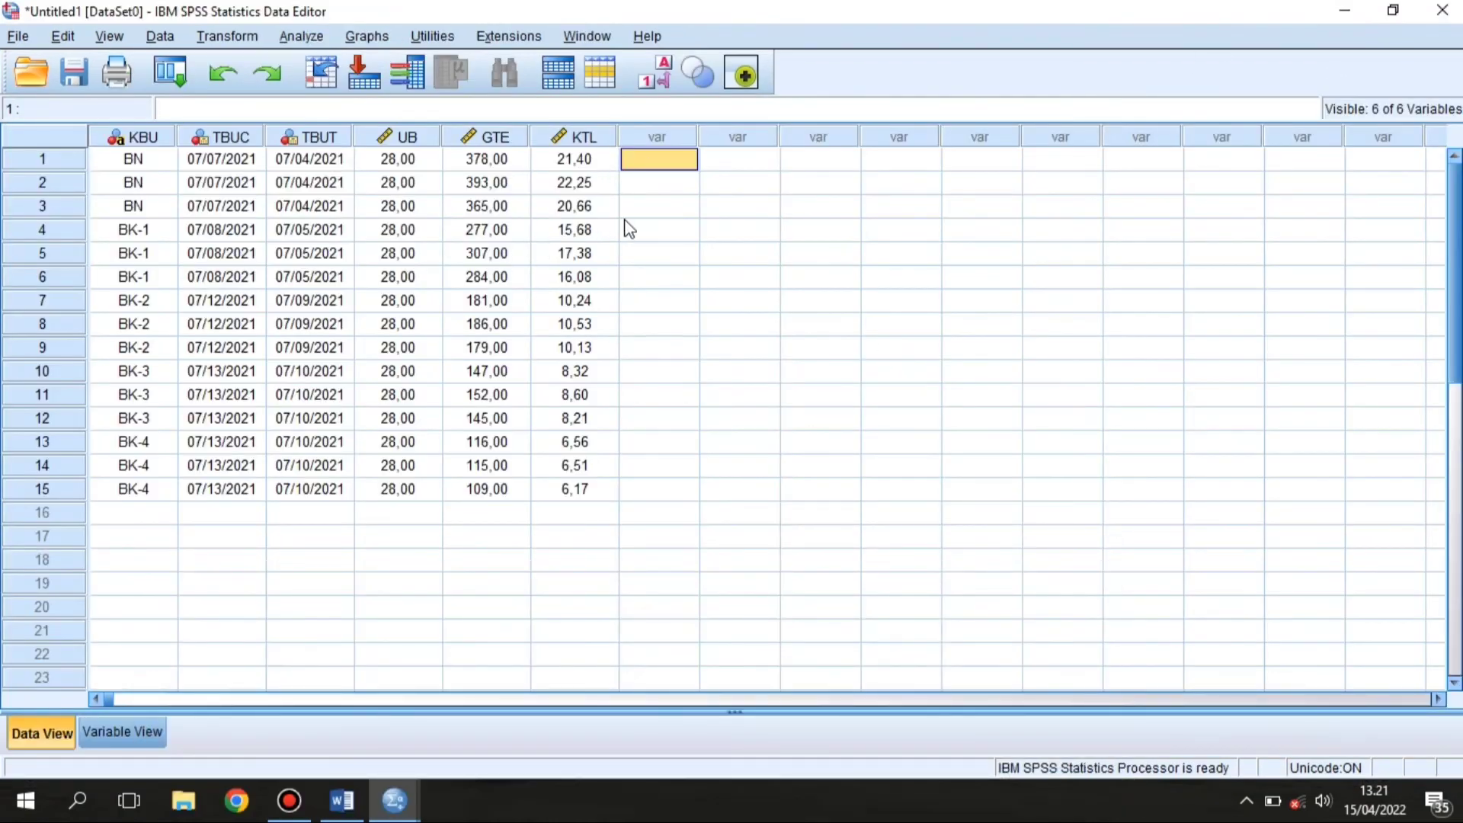
# Step: Start a Descriptives analysis and include Tanggal Benda Uji Cor, Tanggal Benda Uji Tes, Umur Beton, Gaya Tekan and Kuat Tekan Langsung
pyautogui.click(668, 229)
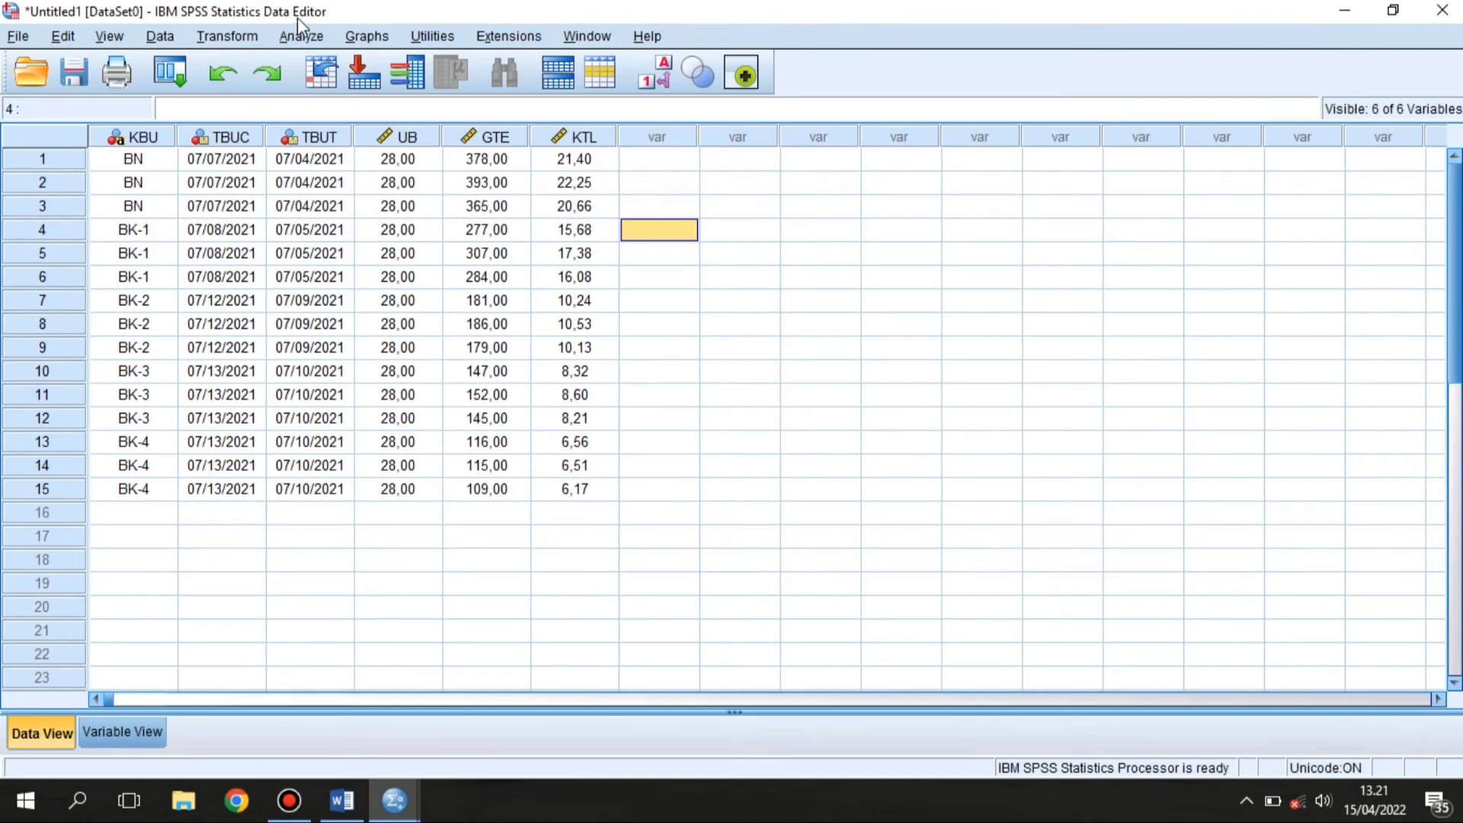
pyautogui.click(304, 36)
pyautogui.moveTo(363, 94)
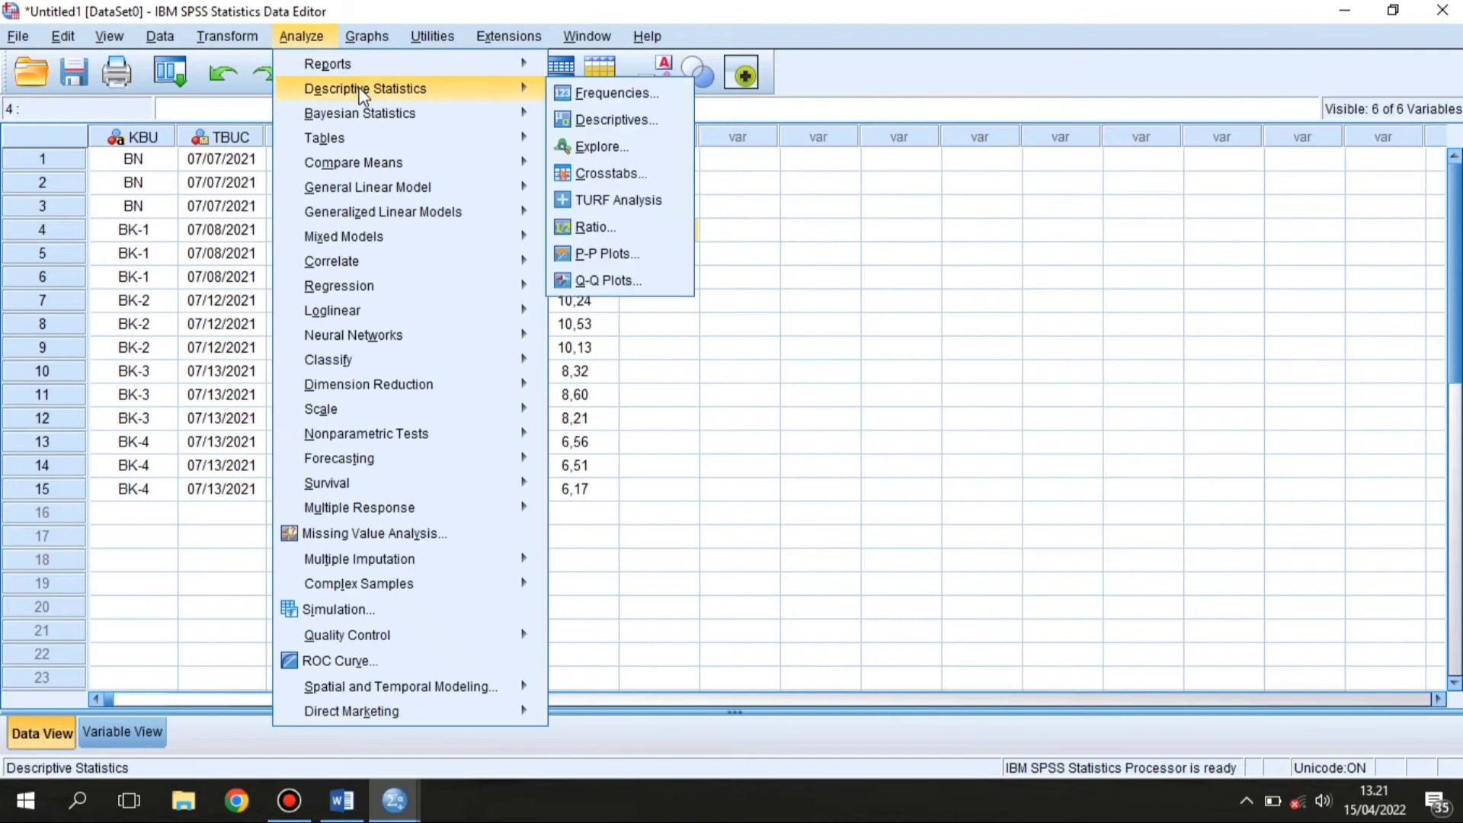
pyautogui.click(634, 119)
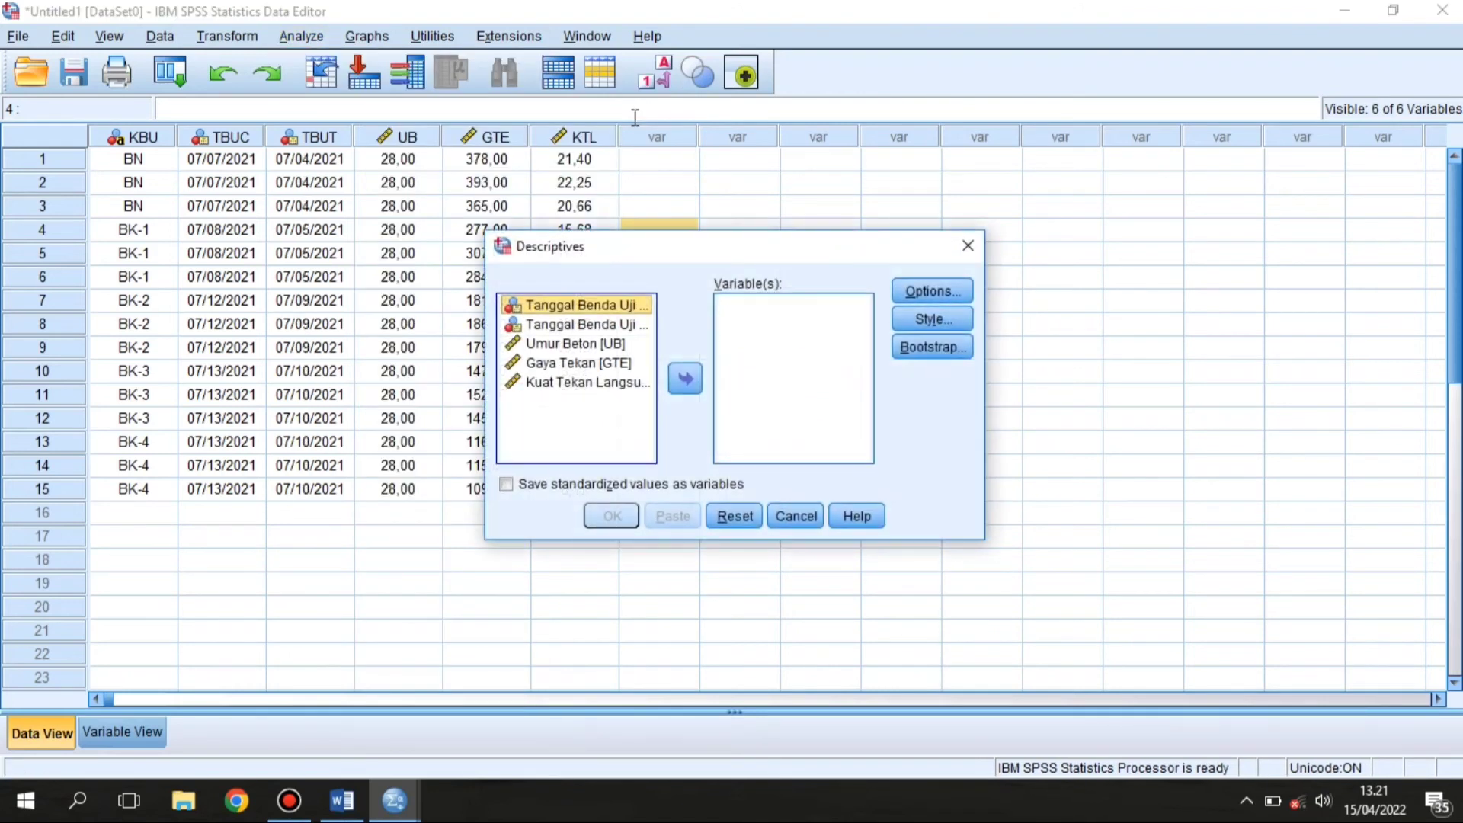
pyautogui.click(810, 345)
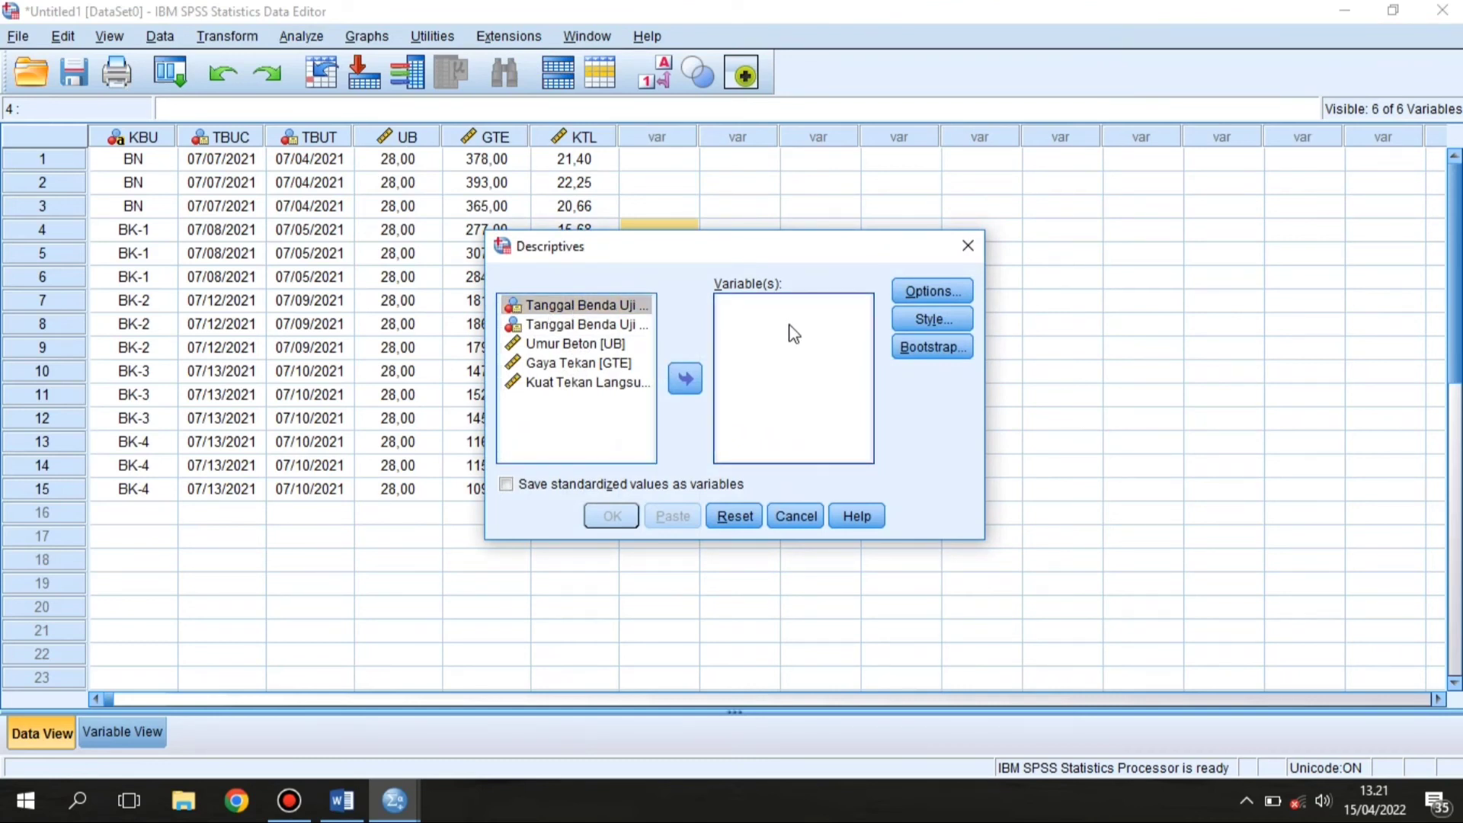
pyautogui.click(587, 308)
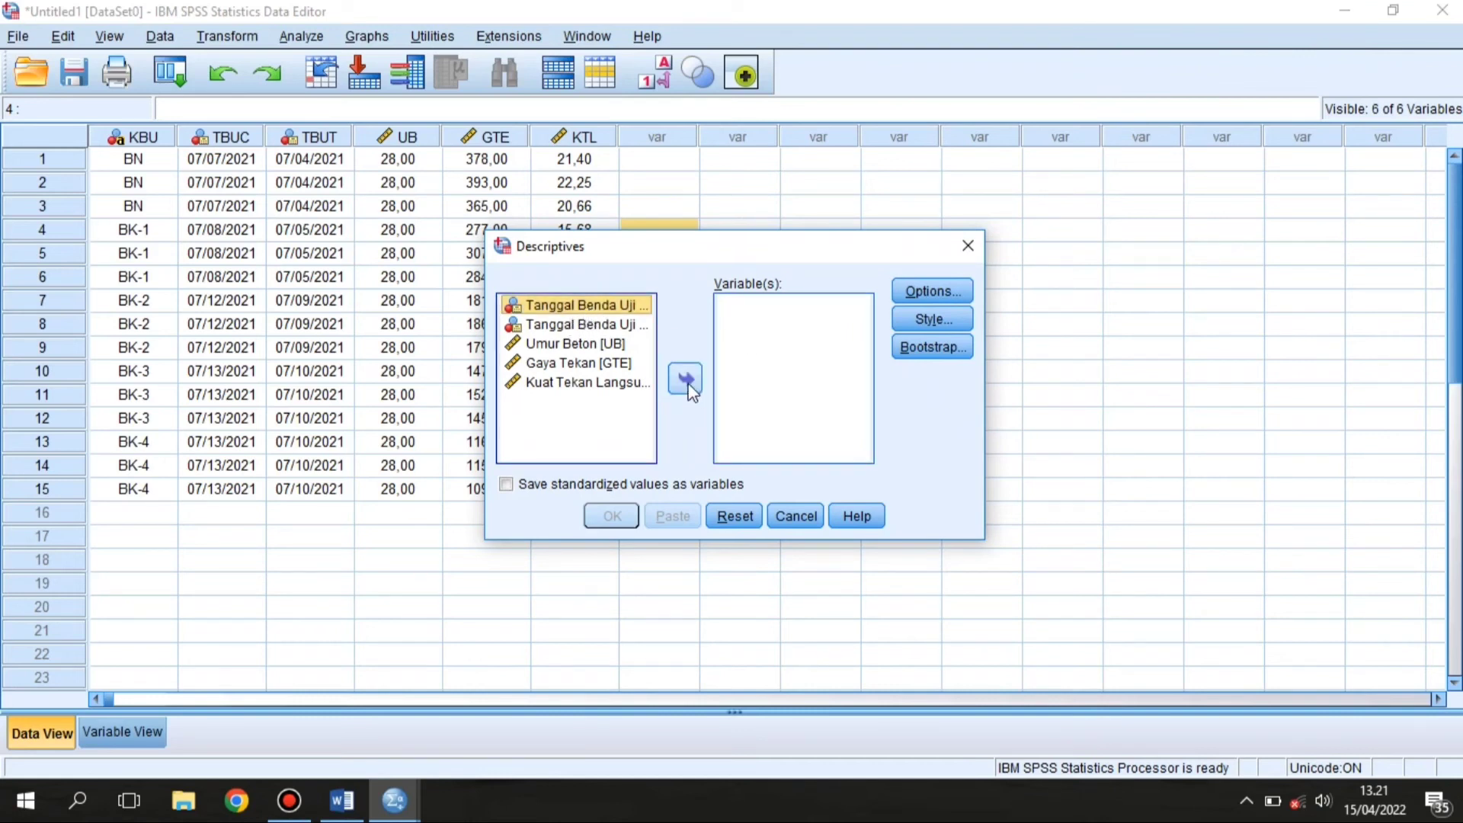
pyautogui.click(689, 385)
pyautogui.click(583, 305)
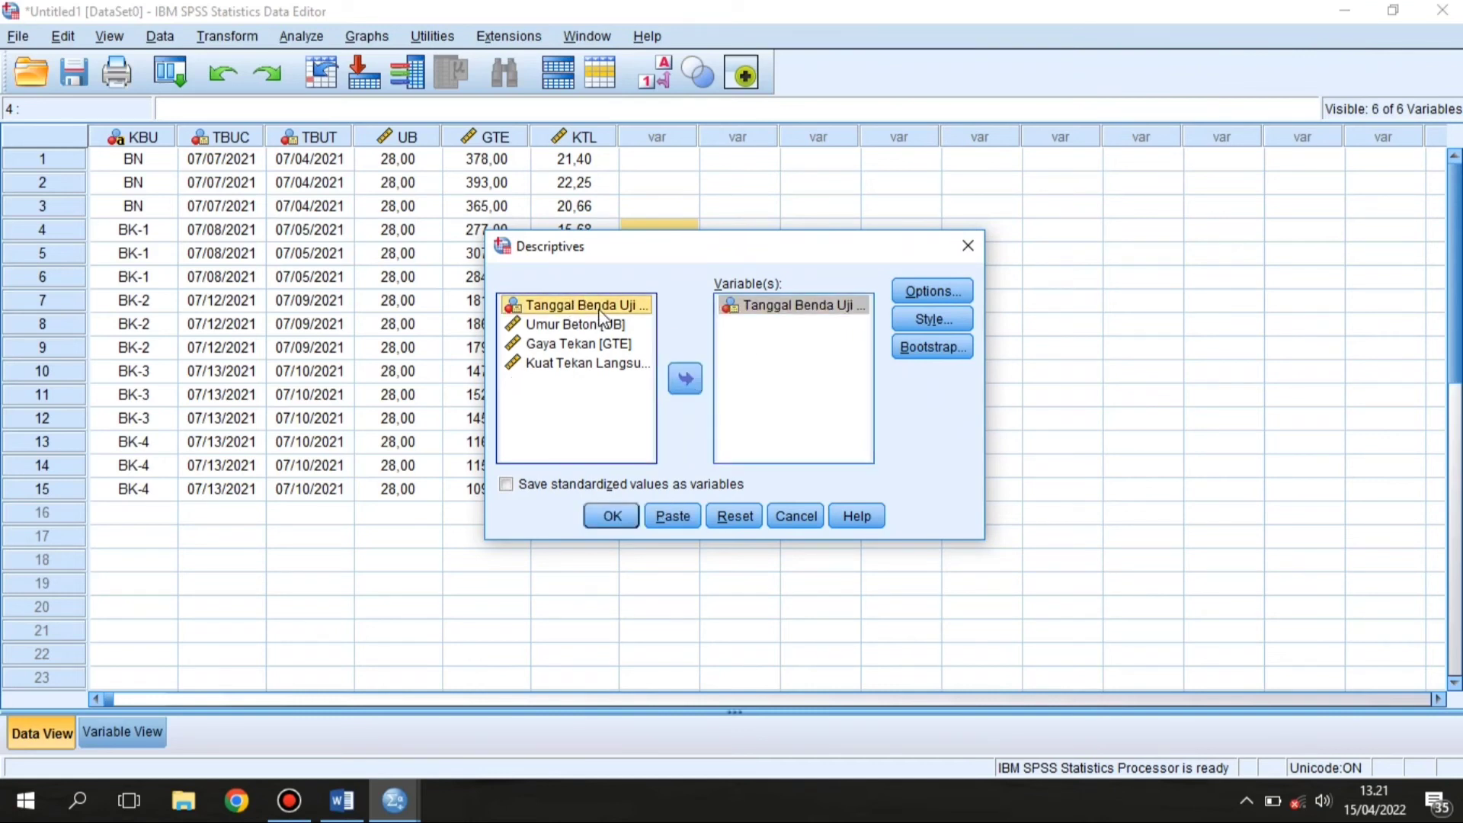
pyautogui.click(689, 379)
pyautogui.click(583, 305)
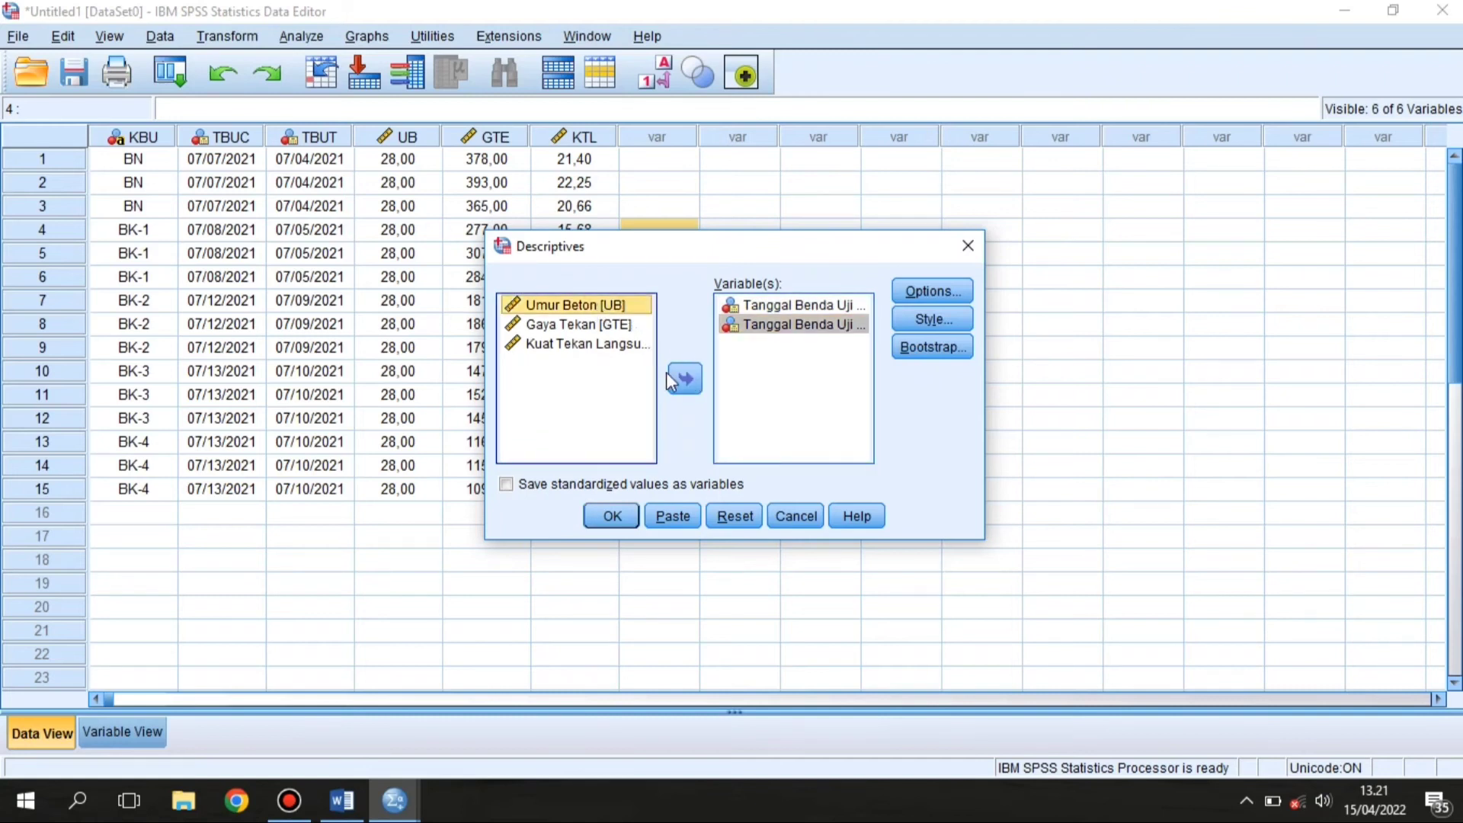
pyautogui.click(684, 380)
pyautogui.click(620, 305)
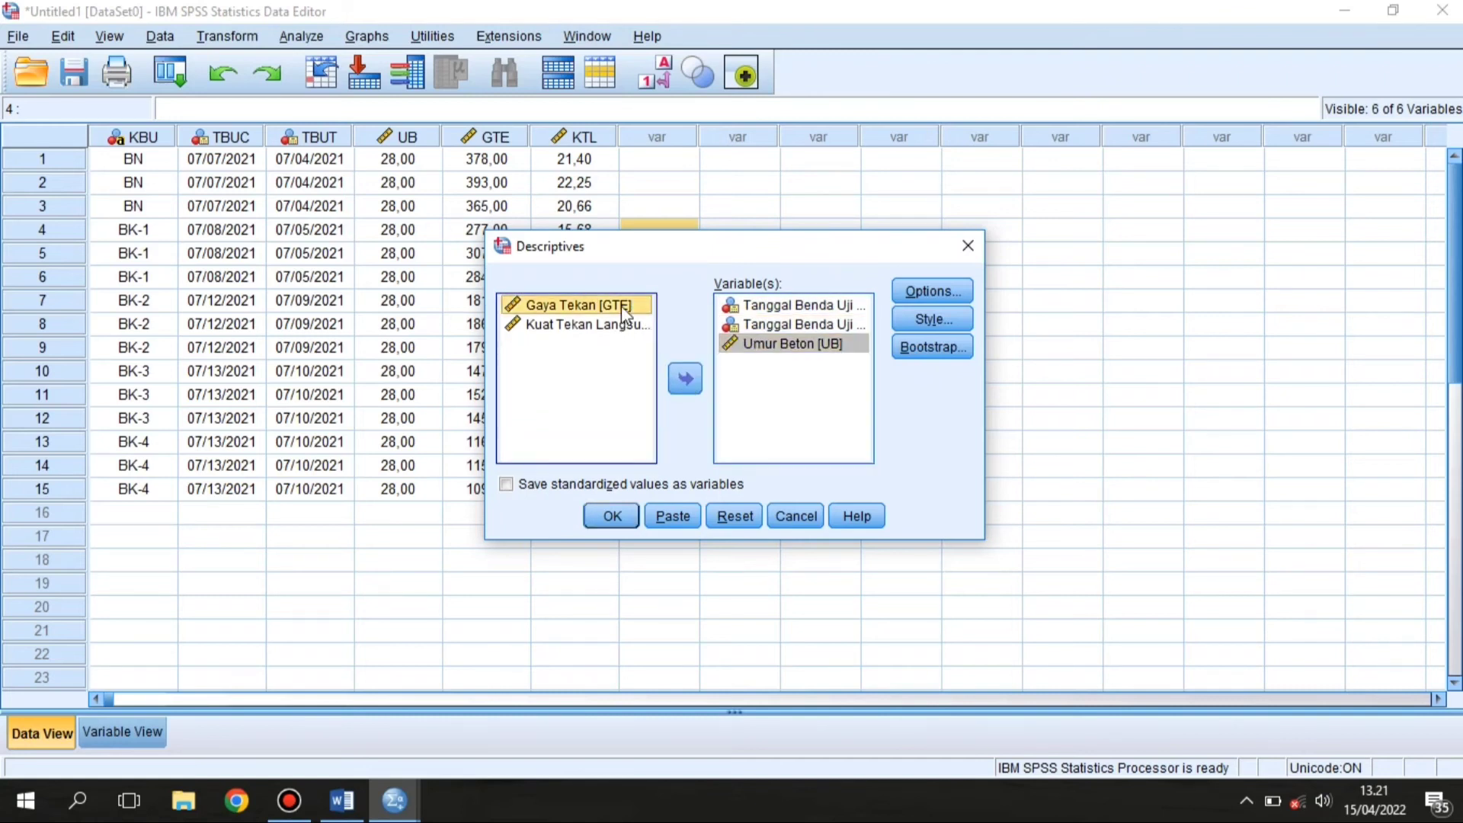
pyautogui.click(680, 379)
pyautogui.click(583, 304)
pyautogui.click(686, 378)
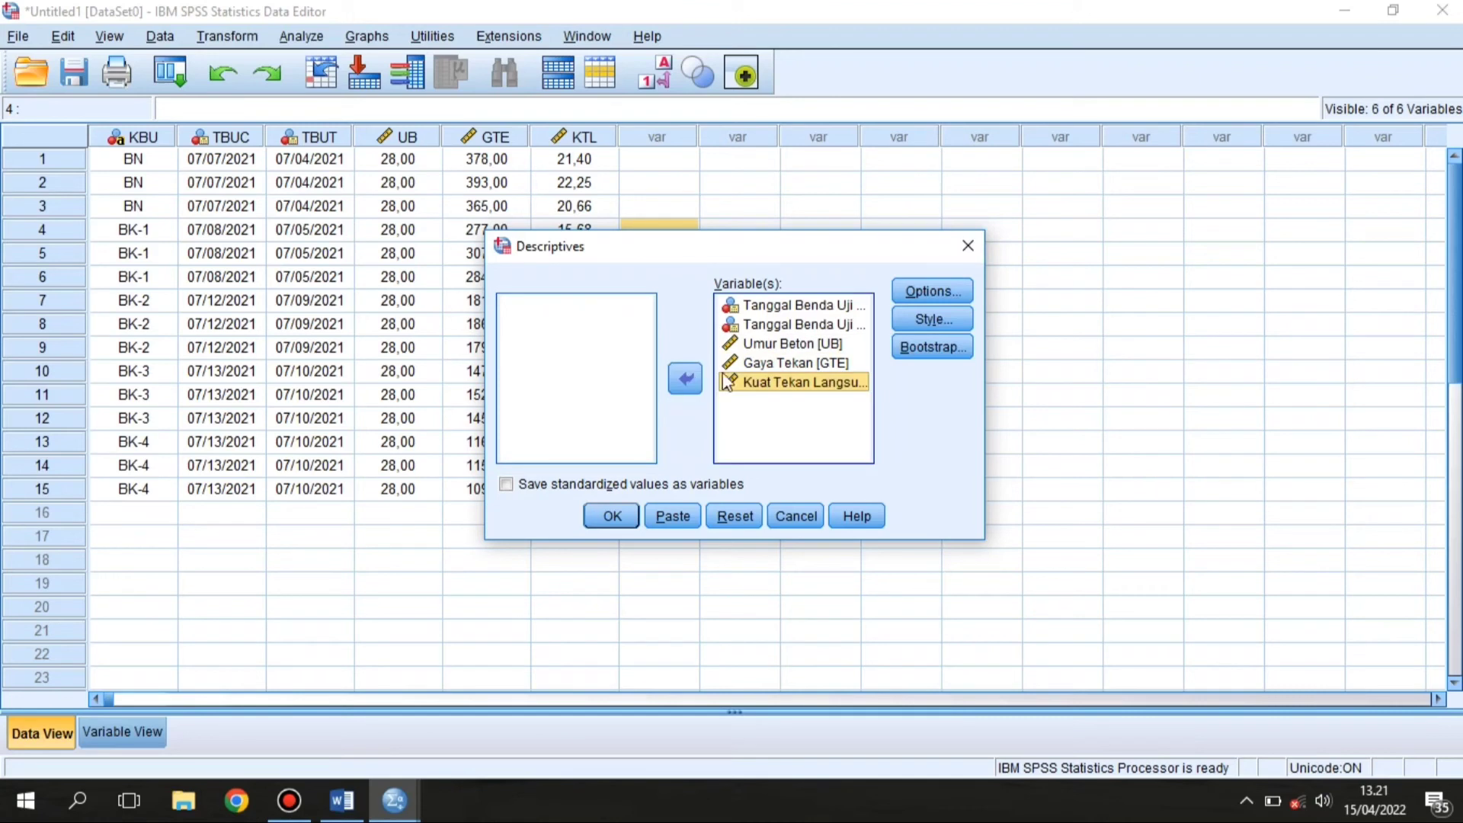
# Step: In the Descriptives options, additionally enable variance, range, skewness, kurtosis and sum, and accept the settings
pyautogui.click(913, 293)
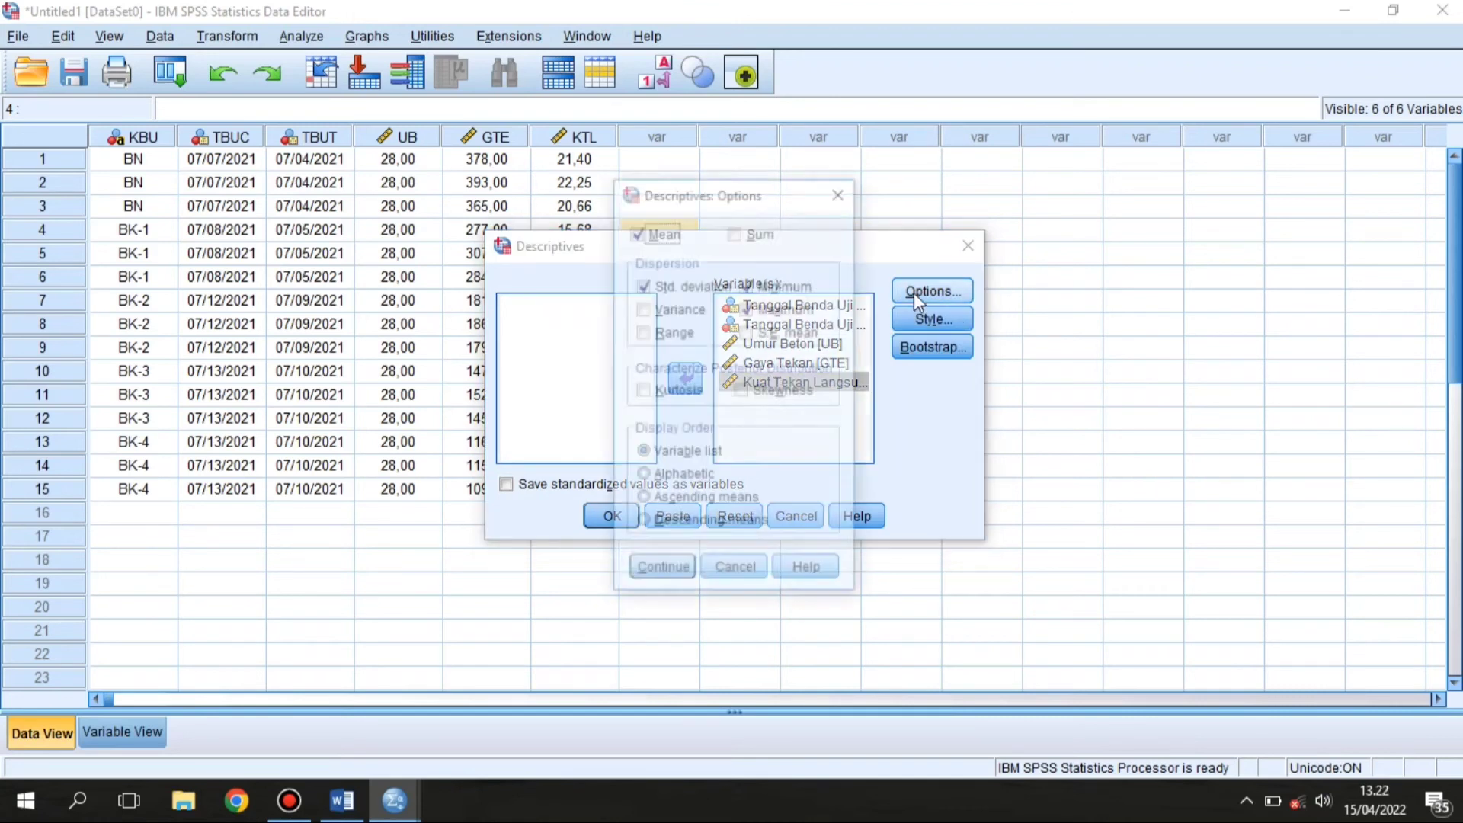
pyautogui.click(653, 310)
pyautogui.click(660, 333)
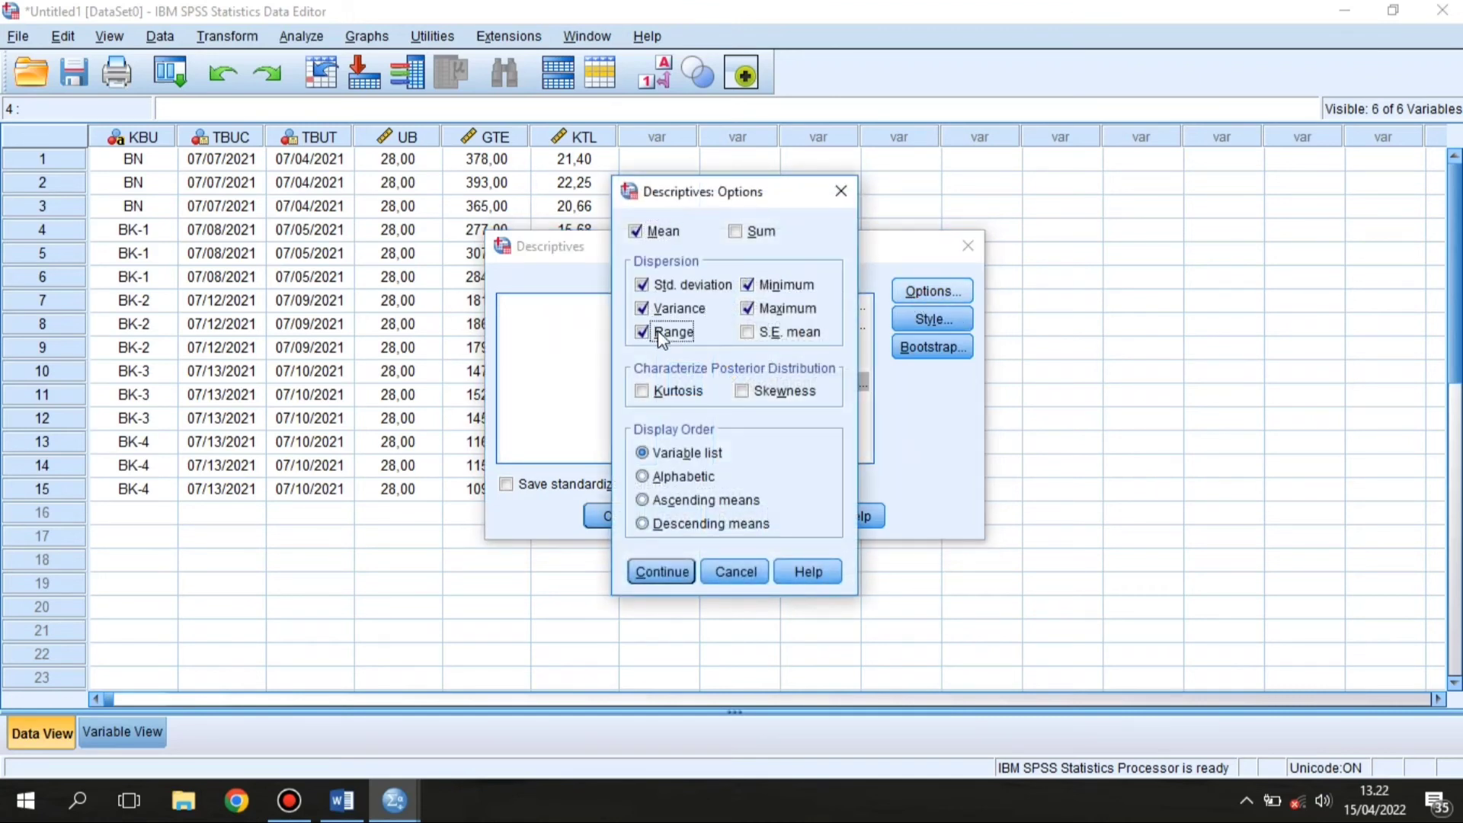
pyautogui.click(744, 391)
pyautogui.click(663, 391)
pyautogui.click(736, 232)
pyautogui.click(674, 573)
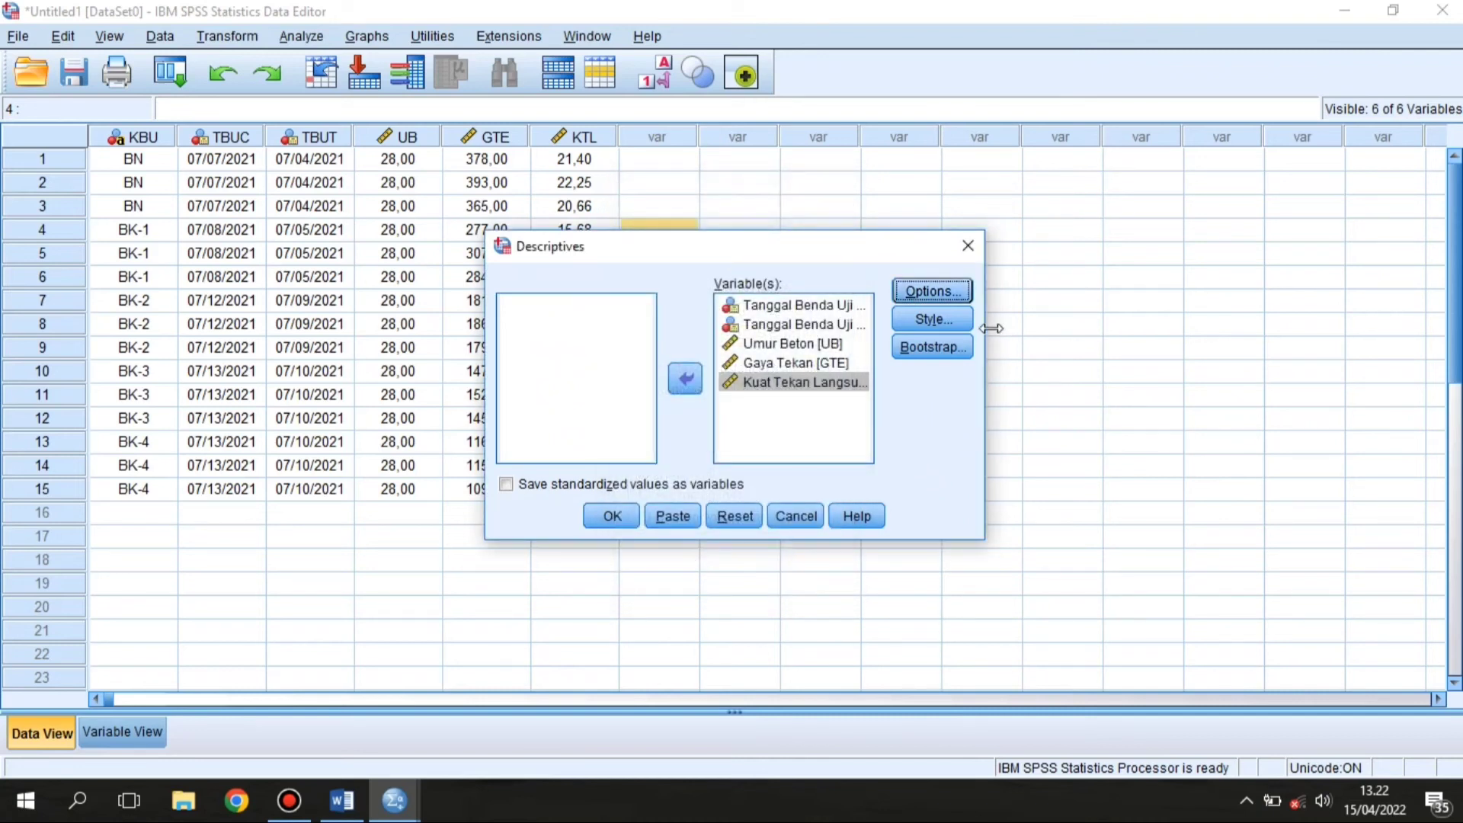
# Step: Run the Descriptives analysis without conditional table styling and return from its output to the data
pyautogui.click(958, 324)
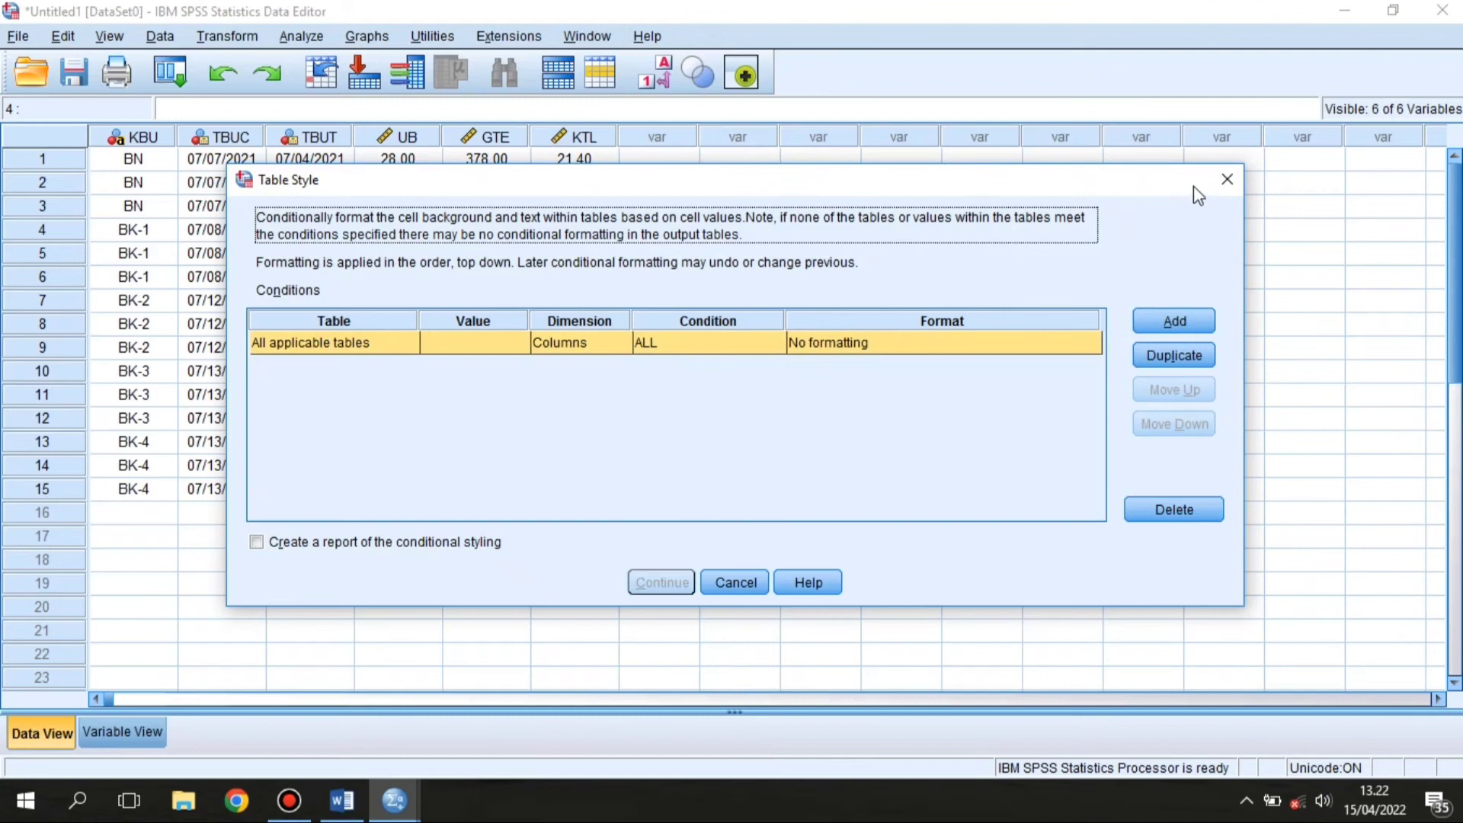
pyautogui.click(1227, 179)
pyautogui.click(615, 518)
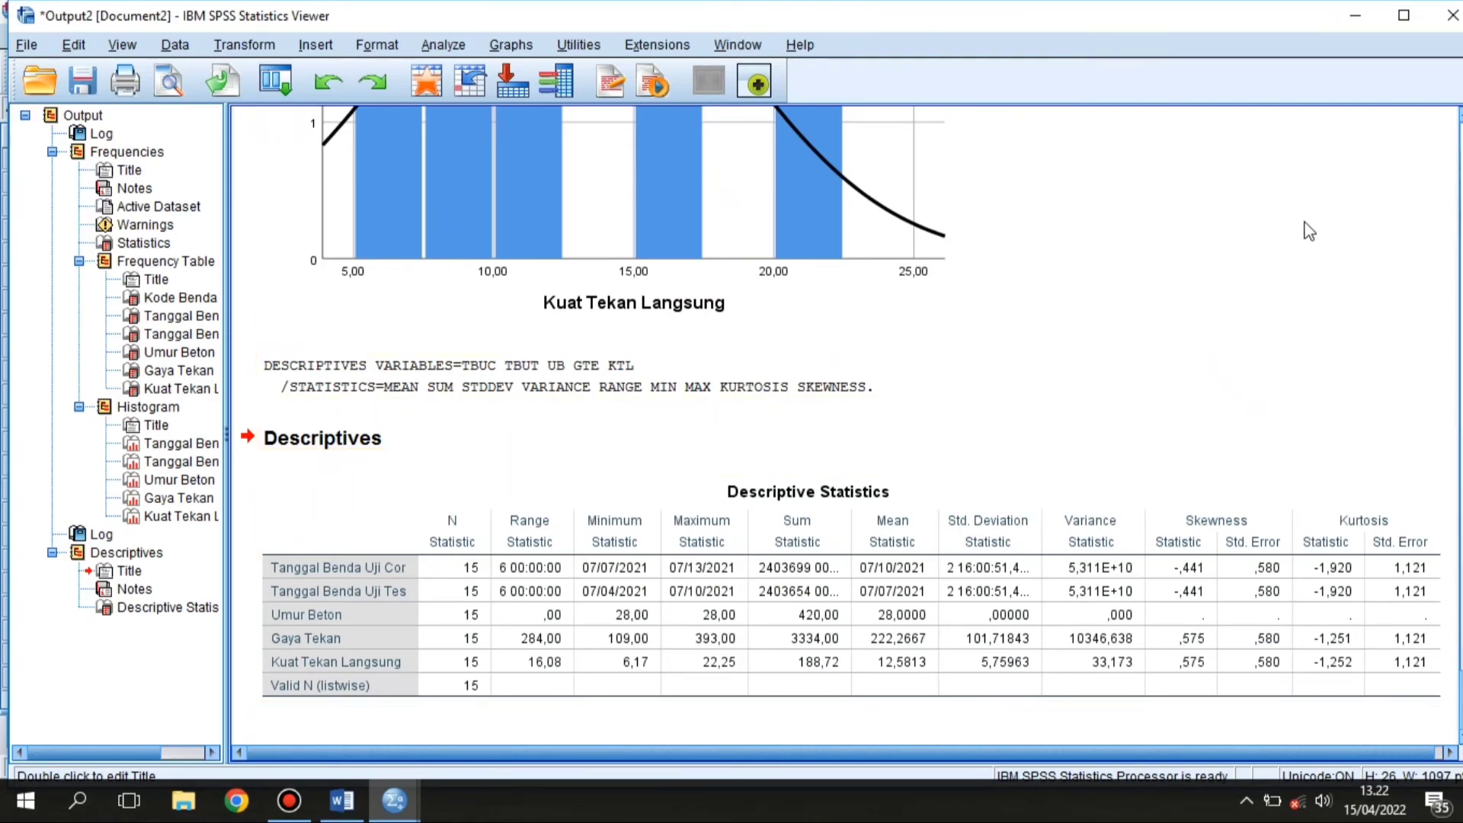
pyautogui.click(1355, 17)
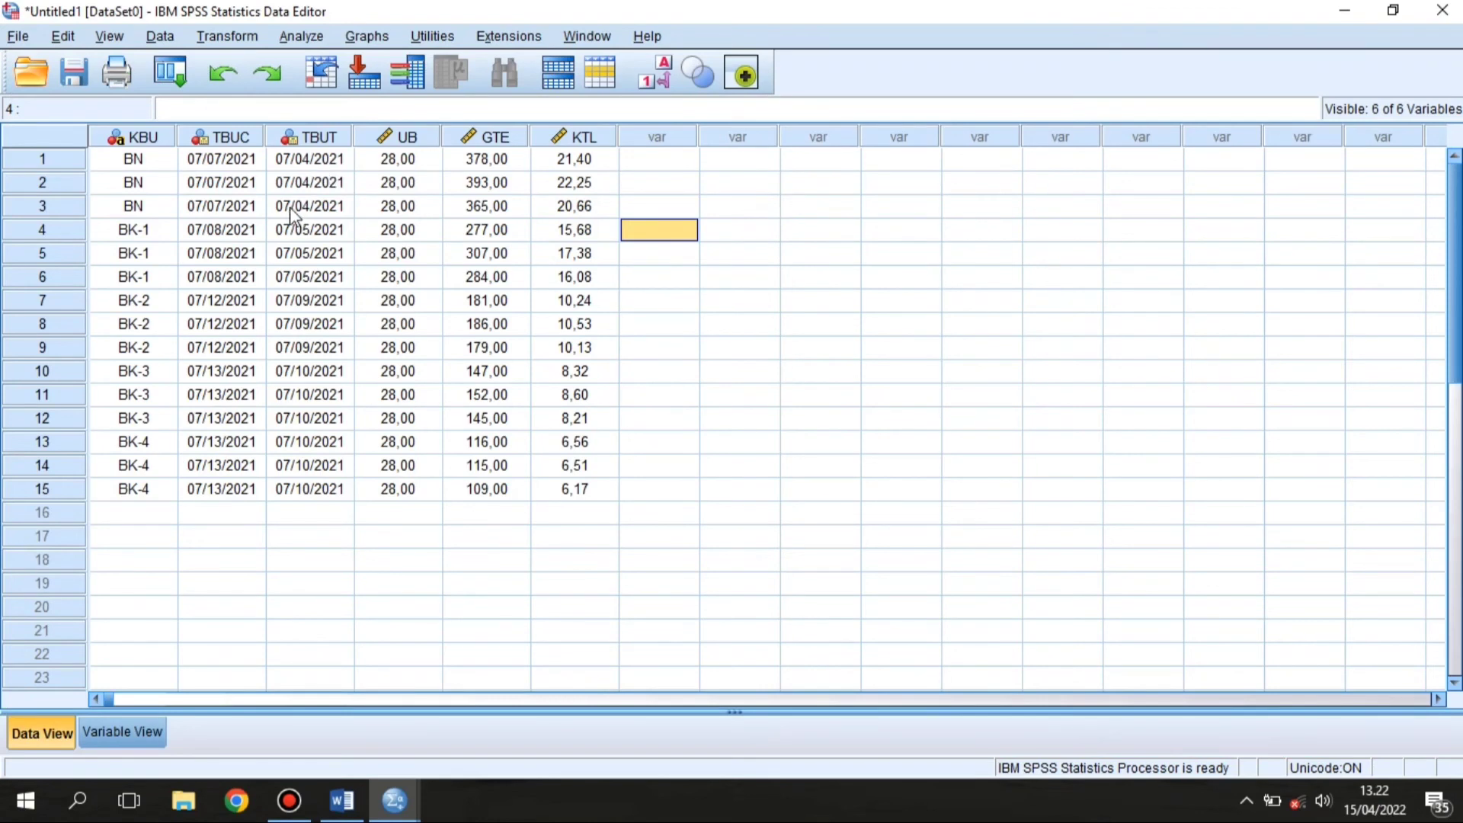
# Step: Start an Explore analysis and assign Kode Benda Uji, Tanggal Benda Uji Cor and Tanggal Benda Uji Tes as factors
pyautogui.click(303, 33)
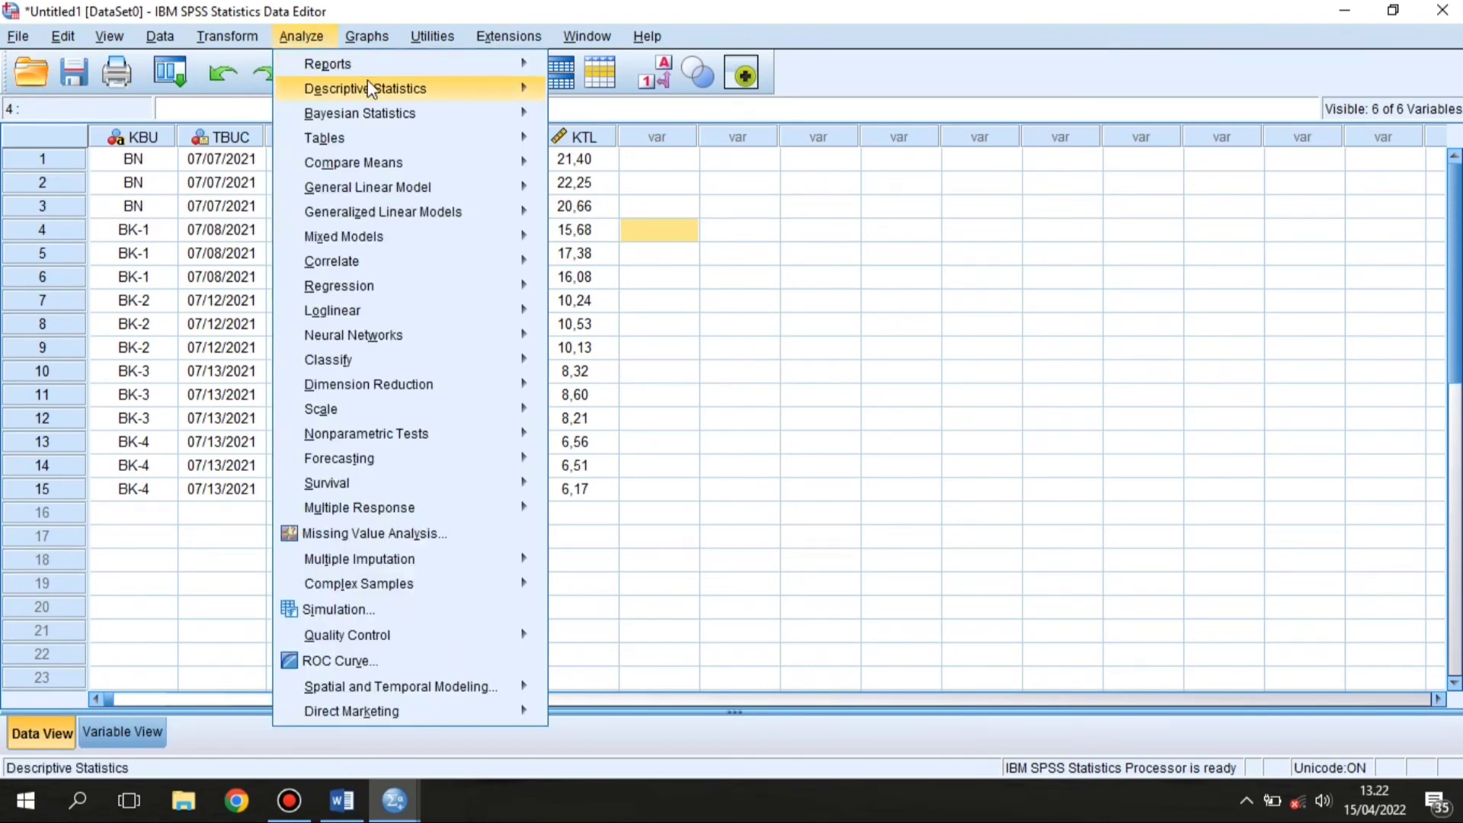
pyautogui.moveTo(383, 97)
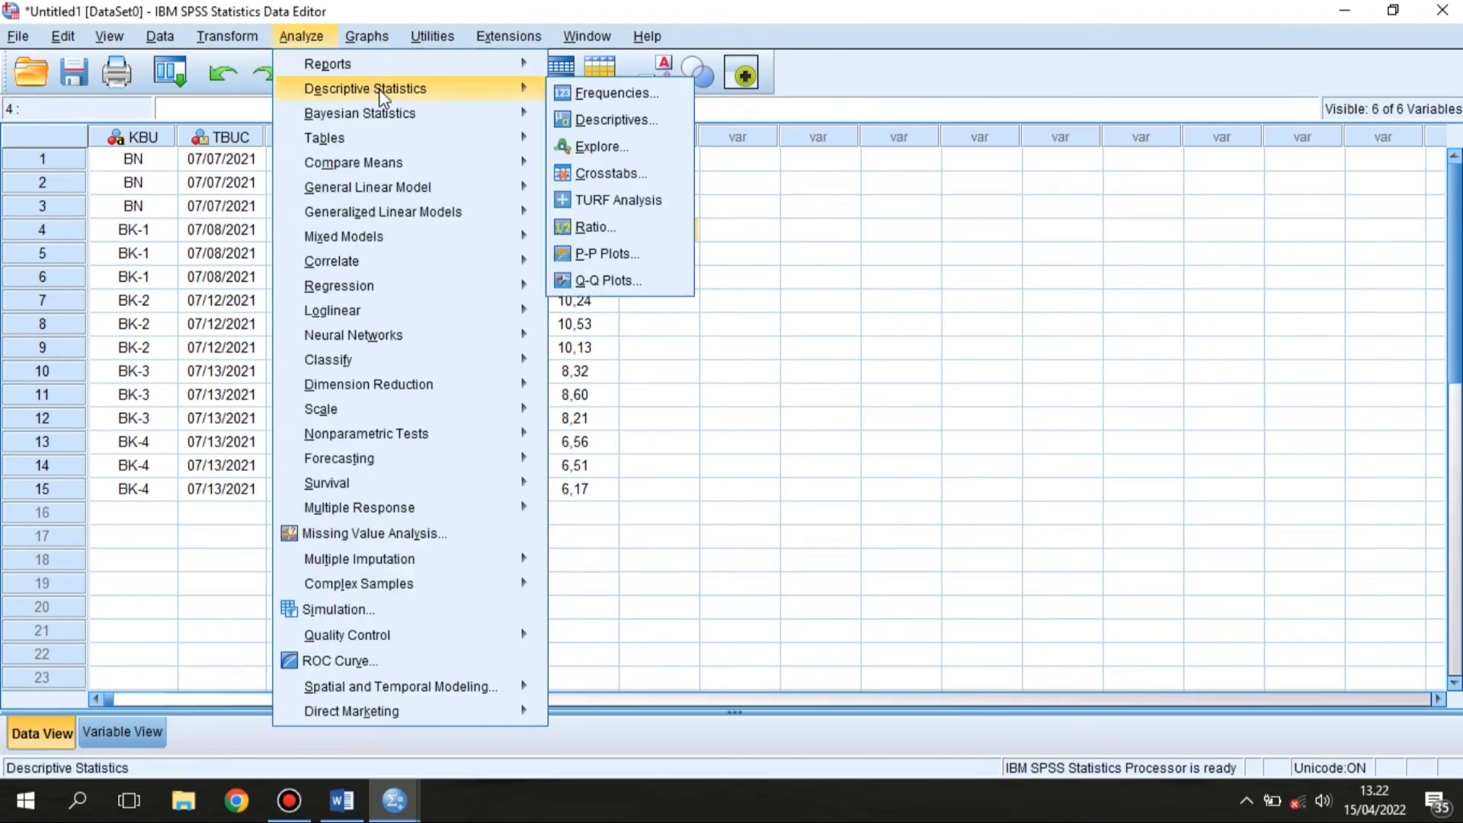
pyautogui.click(578, 145)
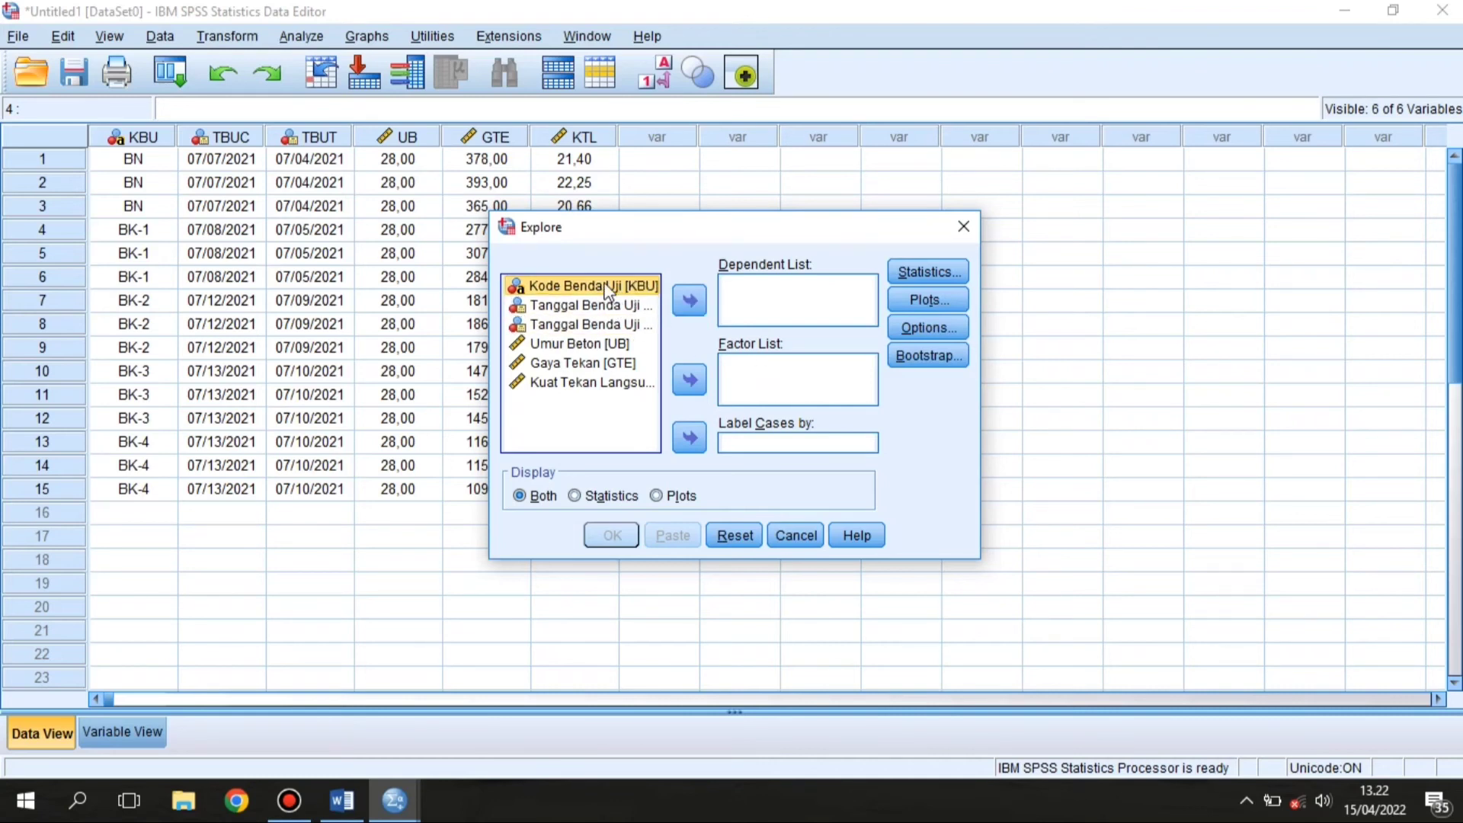
pyautogui.click(697, 380)
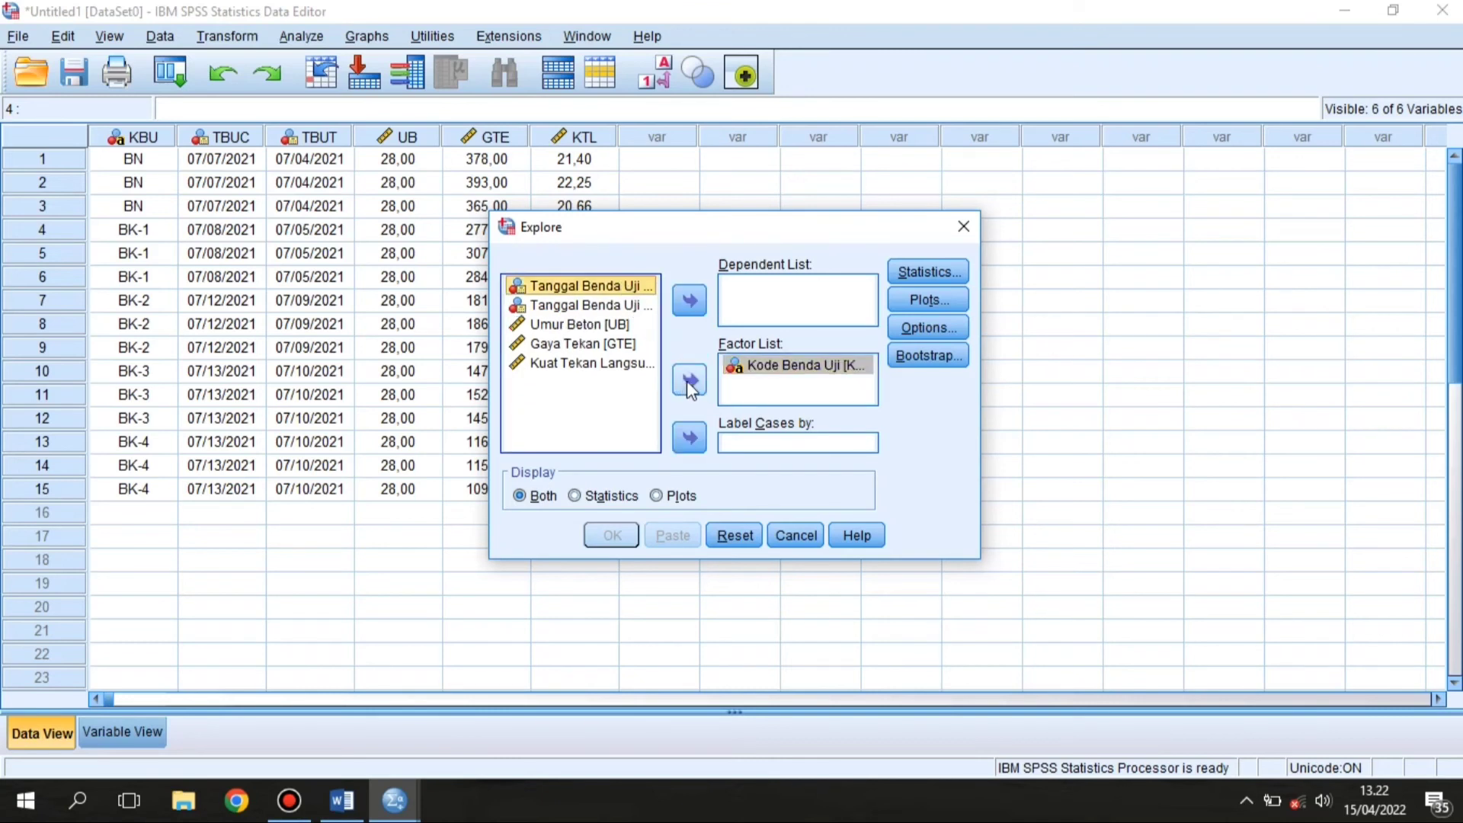
pyautogui.click(691, 382)
pyautogui.click(692, 381)
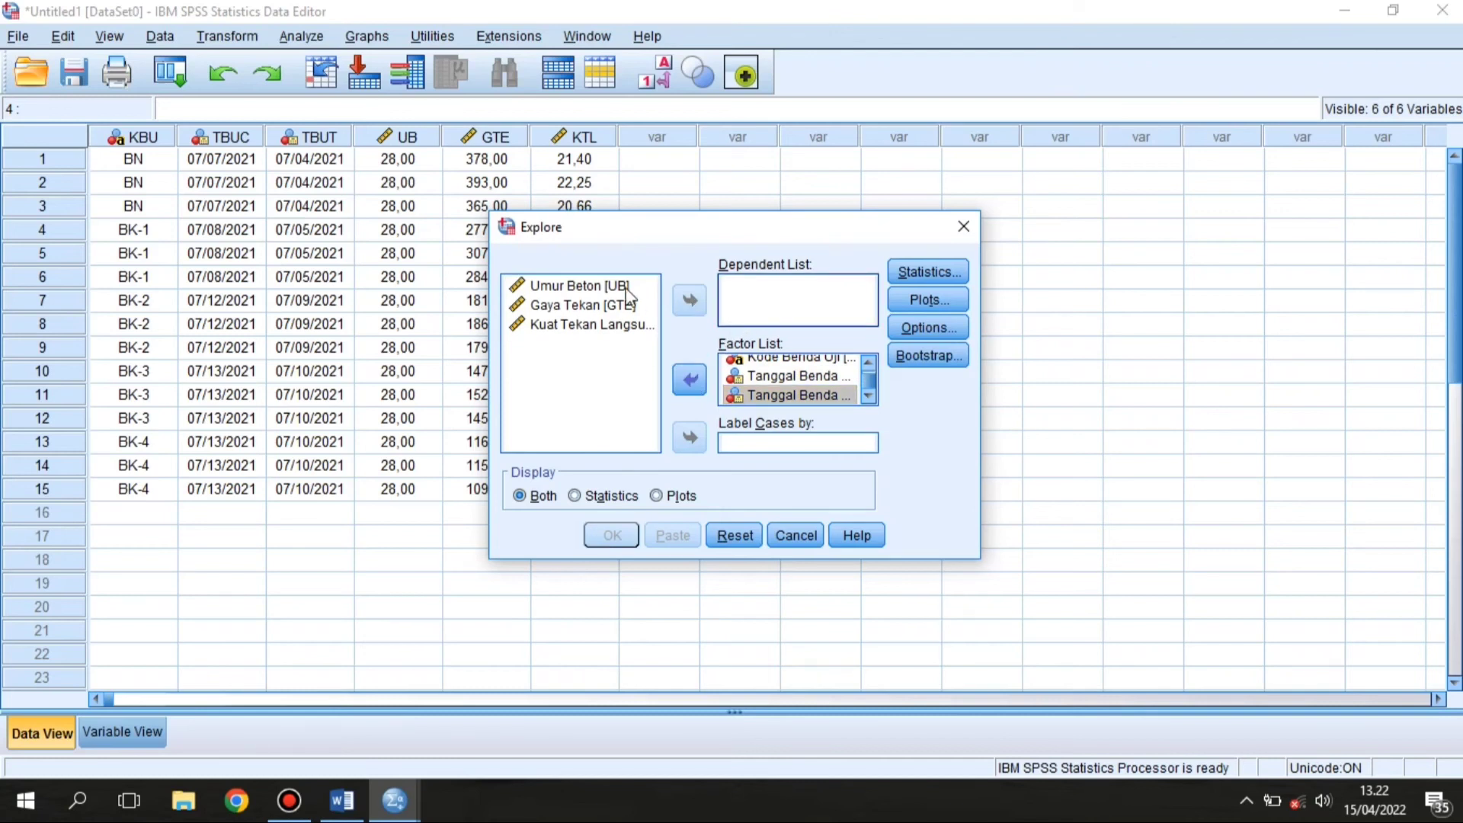
# Step: Assign Umur Beton, Gaya Tekan and Kuat Tekan Langsung as the dependent variables of the Explore analysis
pyautogui.doubleClick(623, 288)
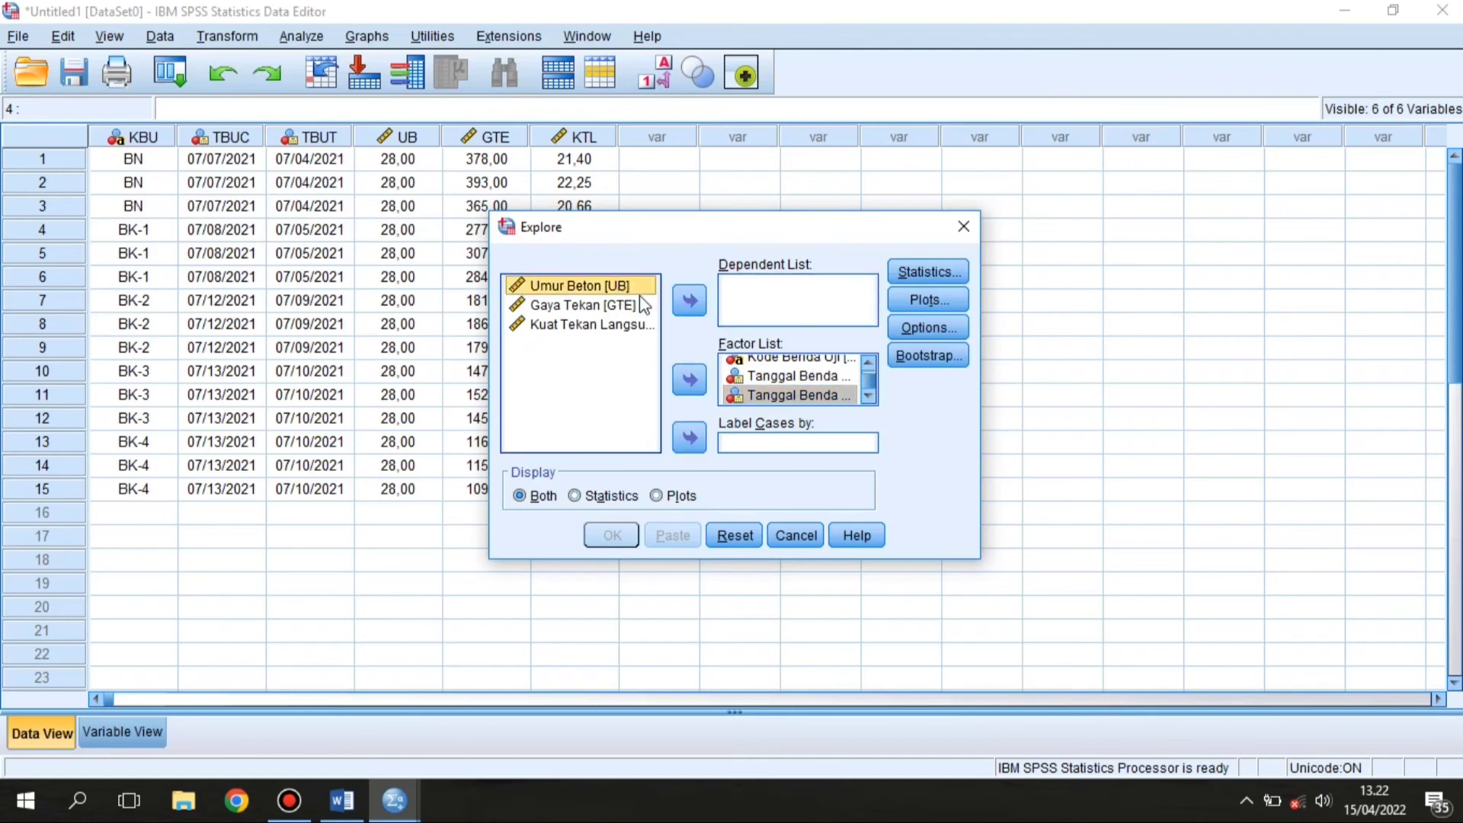
pyautogui.doubleClick(610, 288)
pyautogui.click(634, 289)
pyautogui.click(680, 298)
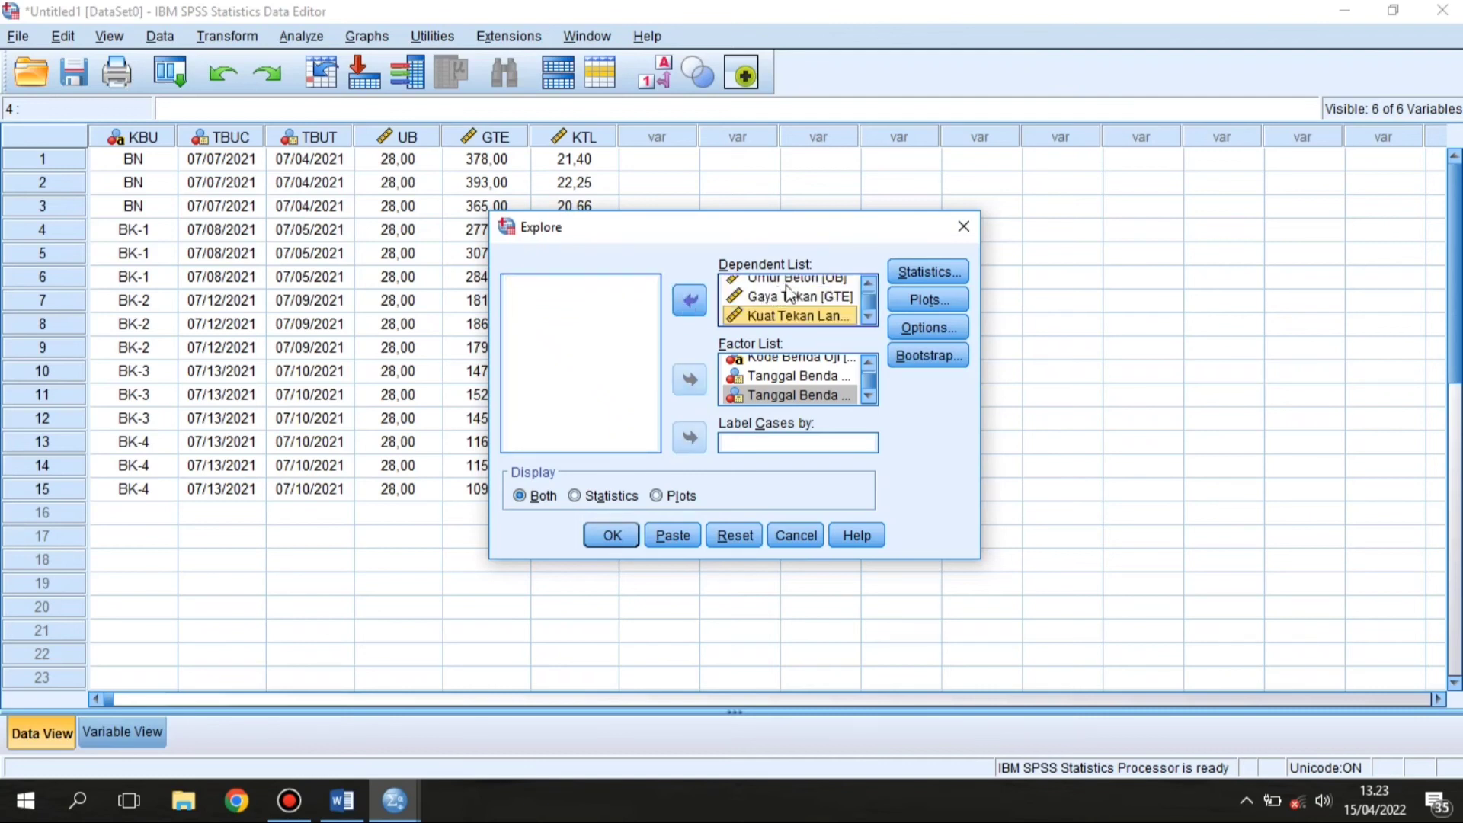
# Step: Add histograms to the Explore plots, keep the default descriptives with a 95% confidence interval, and run the analysis
pyautogui.click(897, 273)
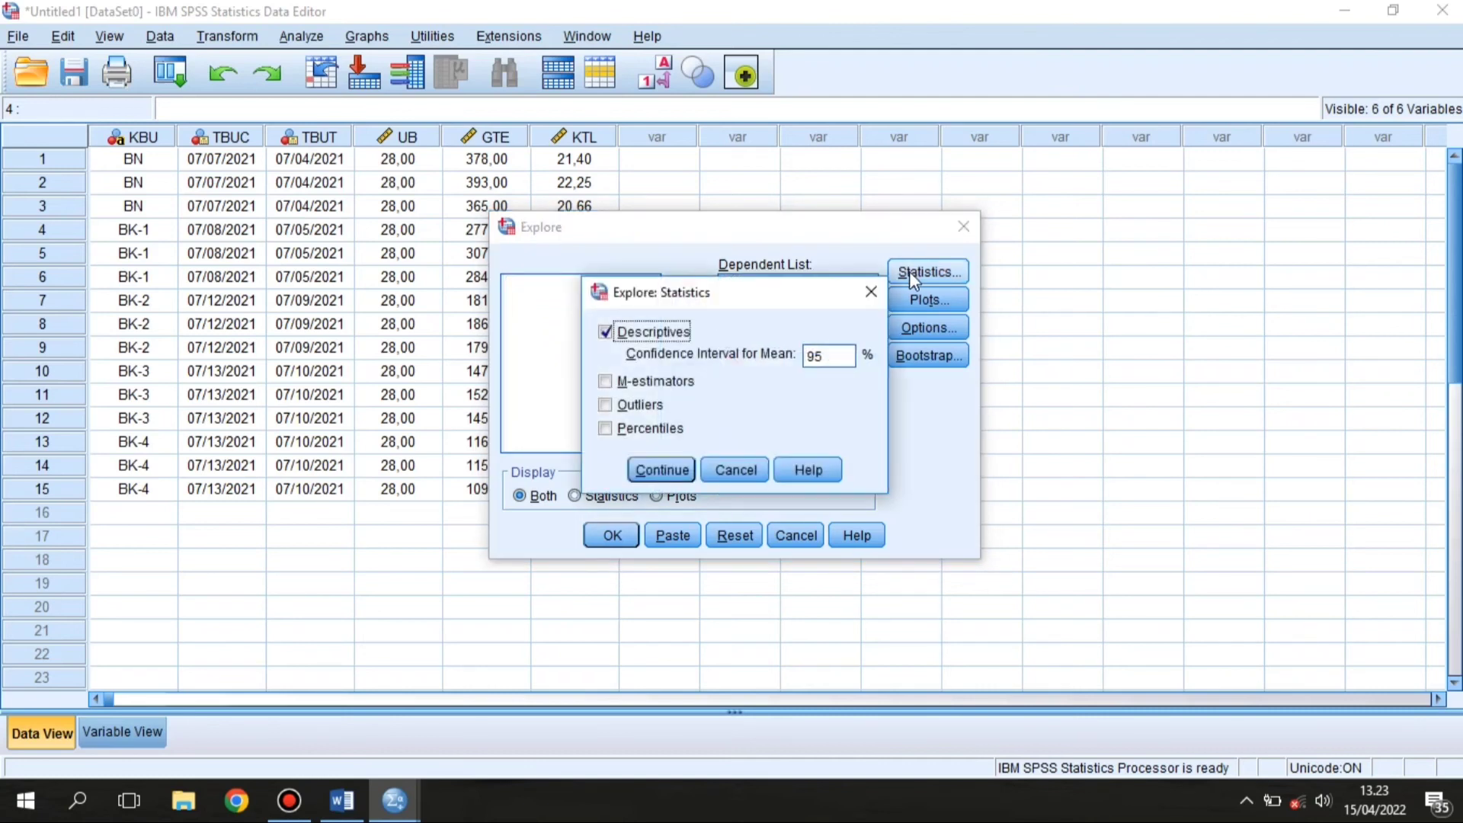
pyautogui.click(956, 302)
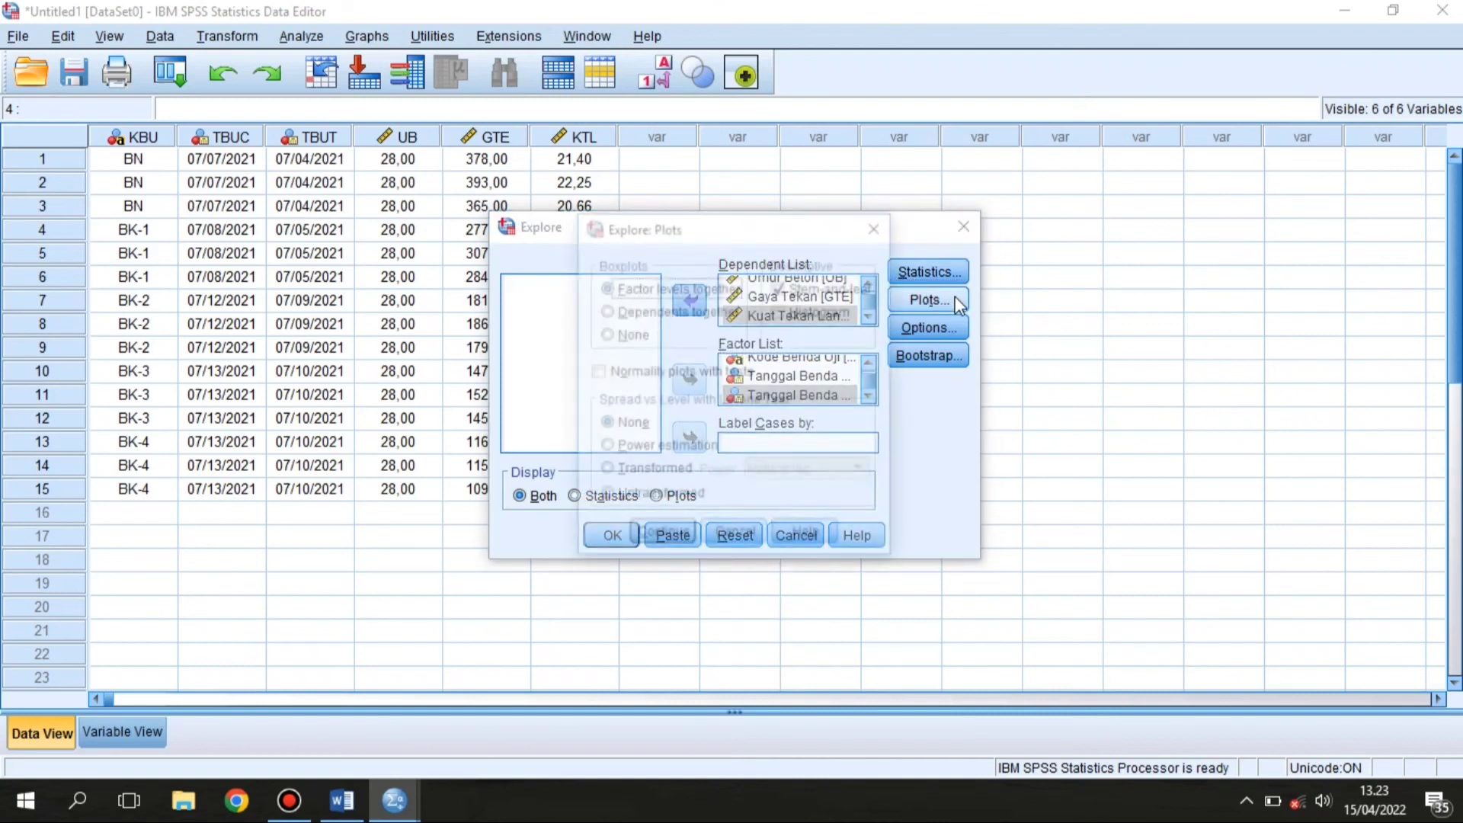
pyautogui.click(800, 319)
pyautogui.click(674, 537)
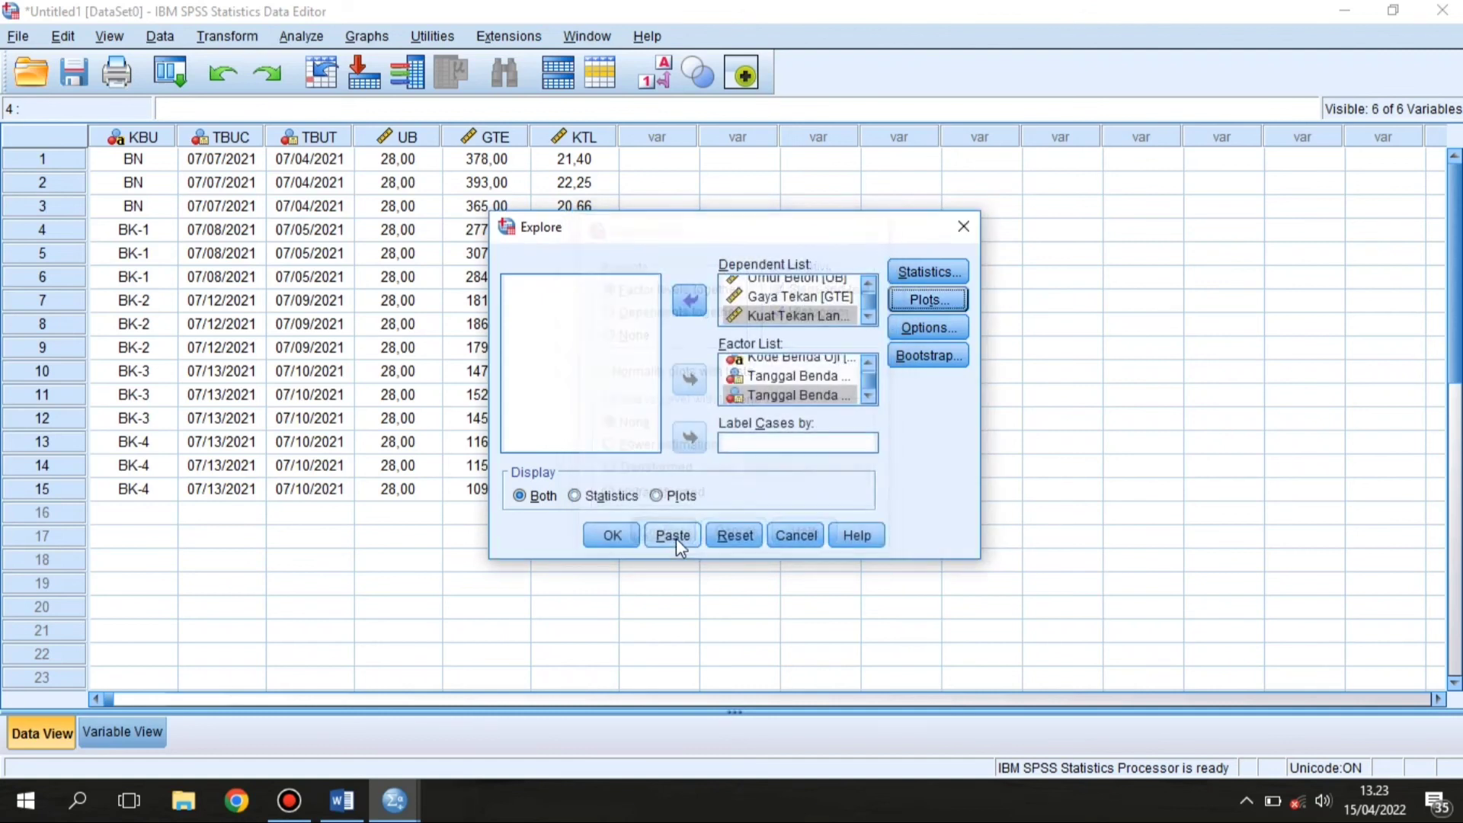
pyautogui.click(613, 536)
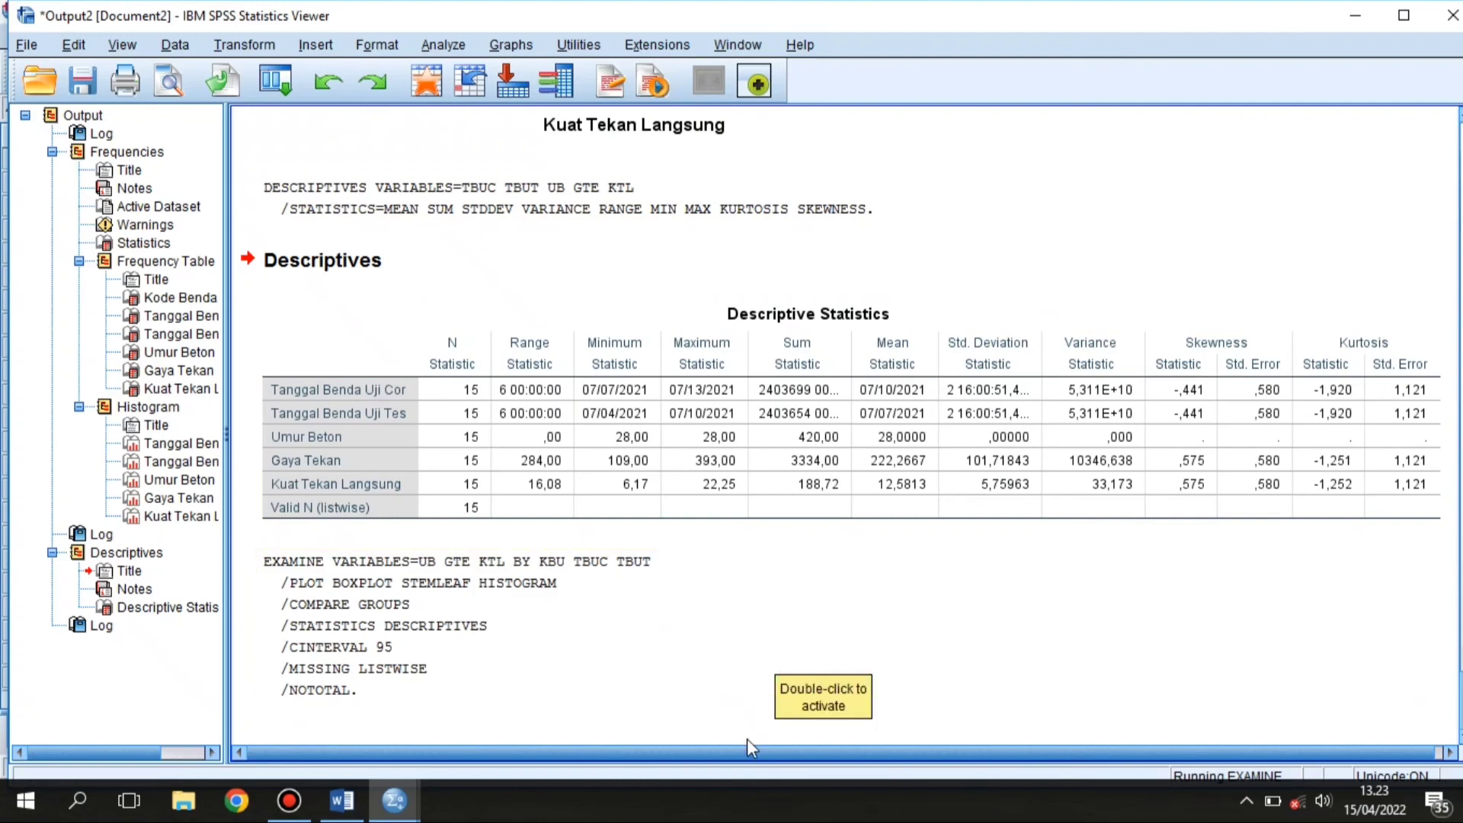
pyautogui.click(1404, 16)
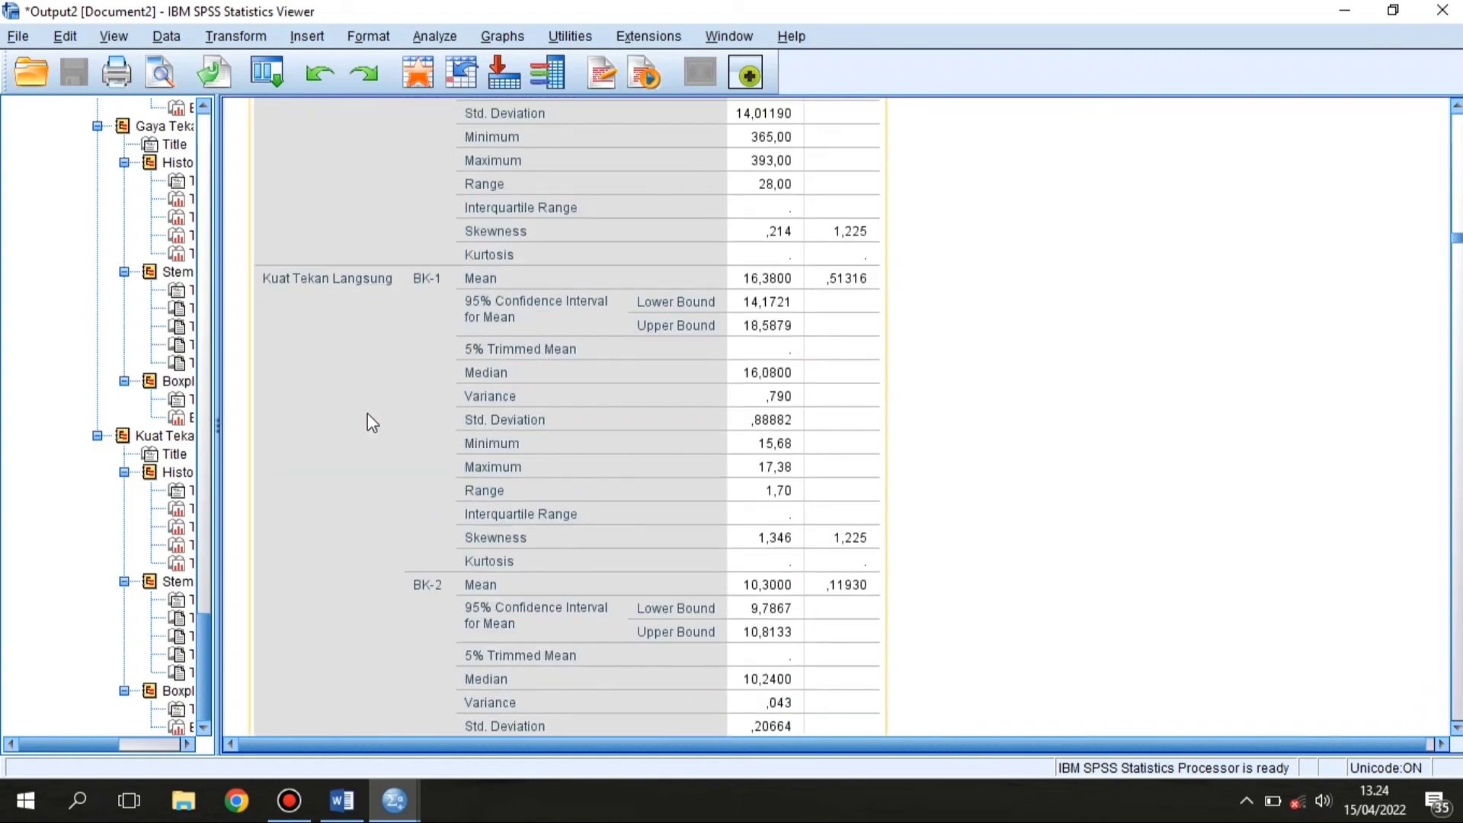
# Step: Examine the Explore output's case processing summary and descriptives tables grouped by Kode Benda Uji
pyautogui.scroll(20, 367, 413)
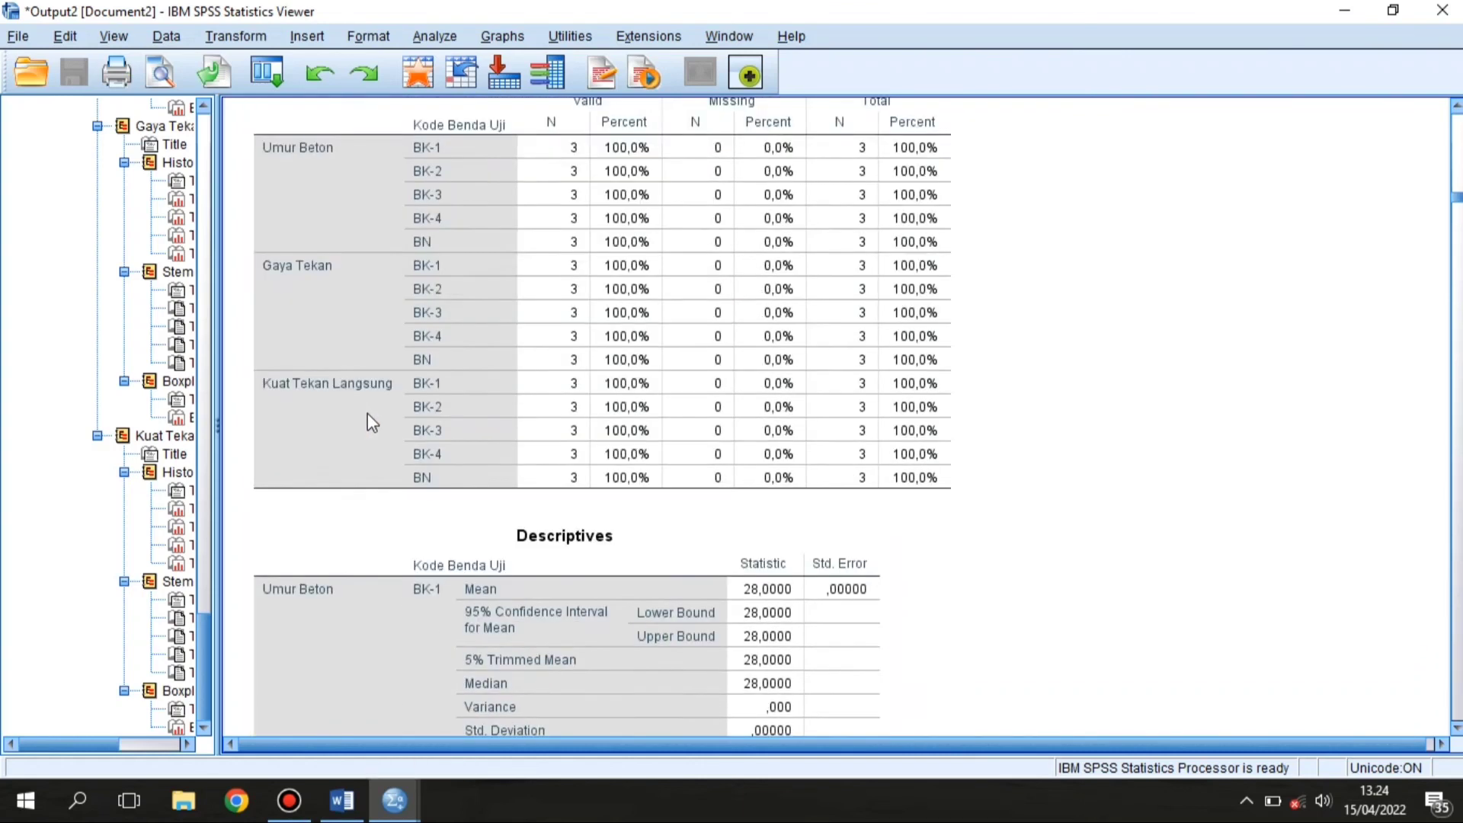
pyautogui.scroll(12, 367, 413)
pyautogui.click(330, 431)
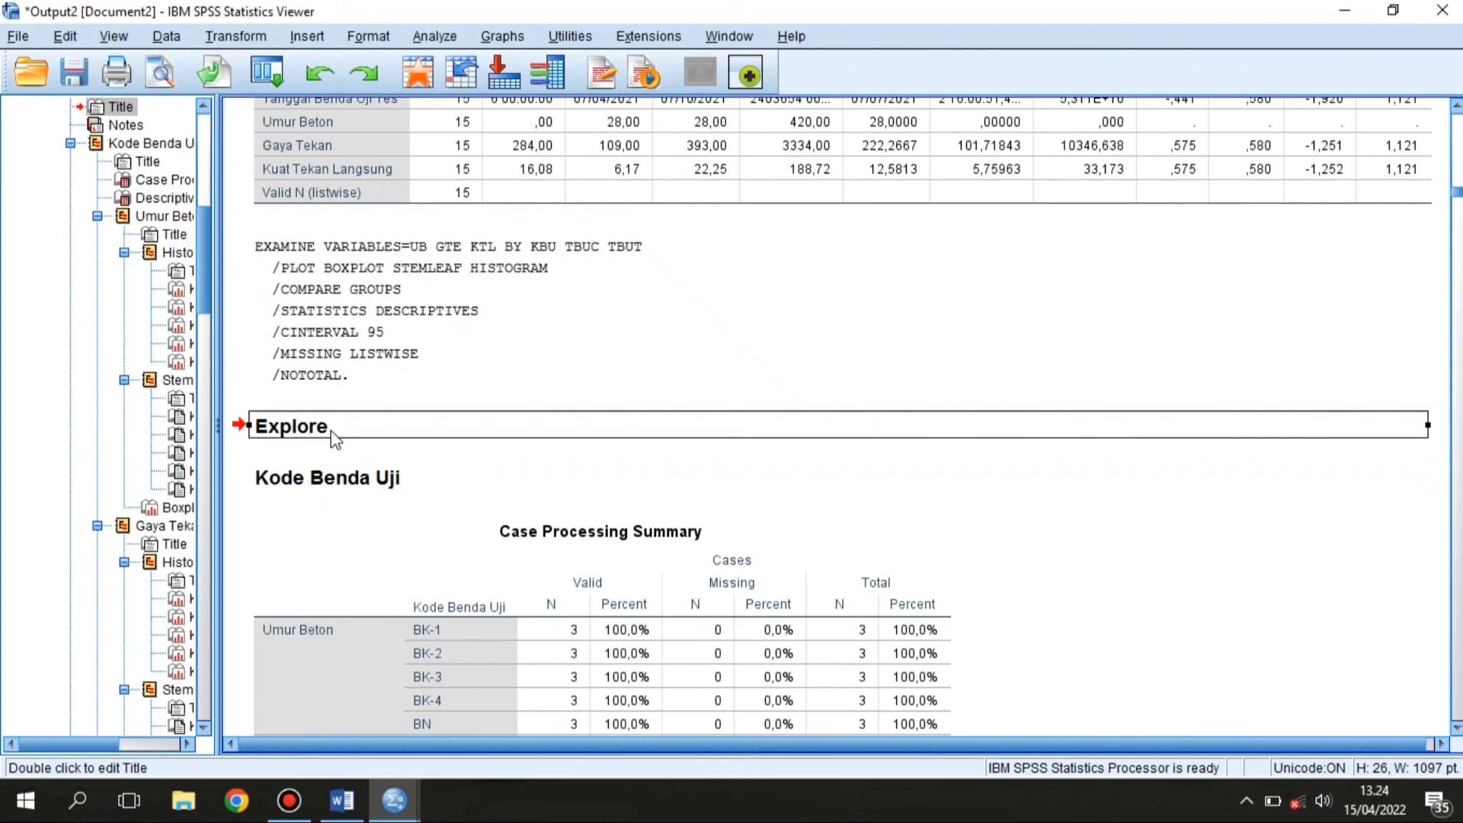
pyautogui.click(1192, 580)
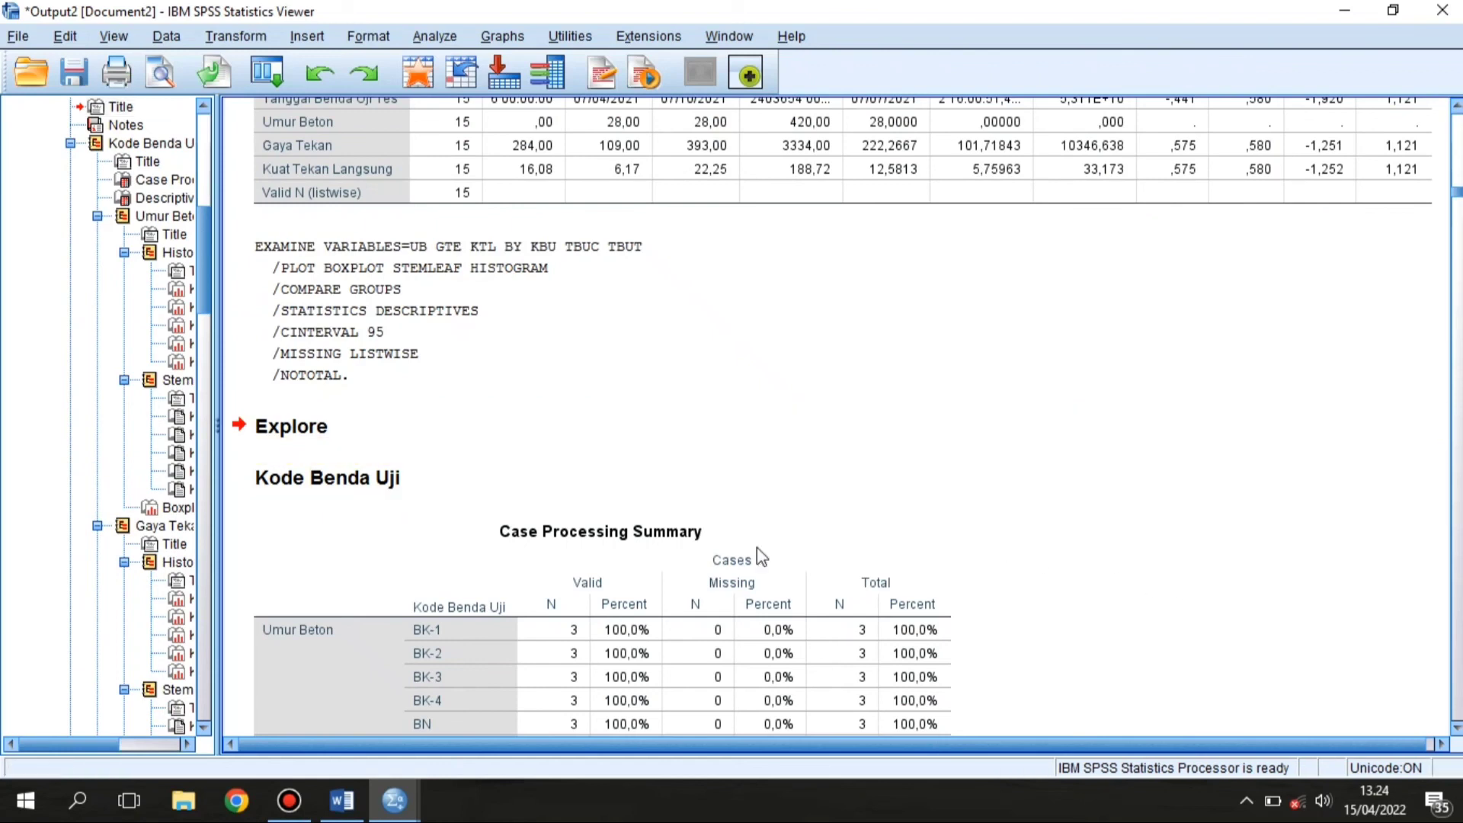
pyautogui.click(760, 554)
pyautogui.scroll(-4, 604, 507)
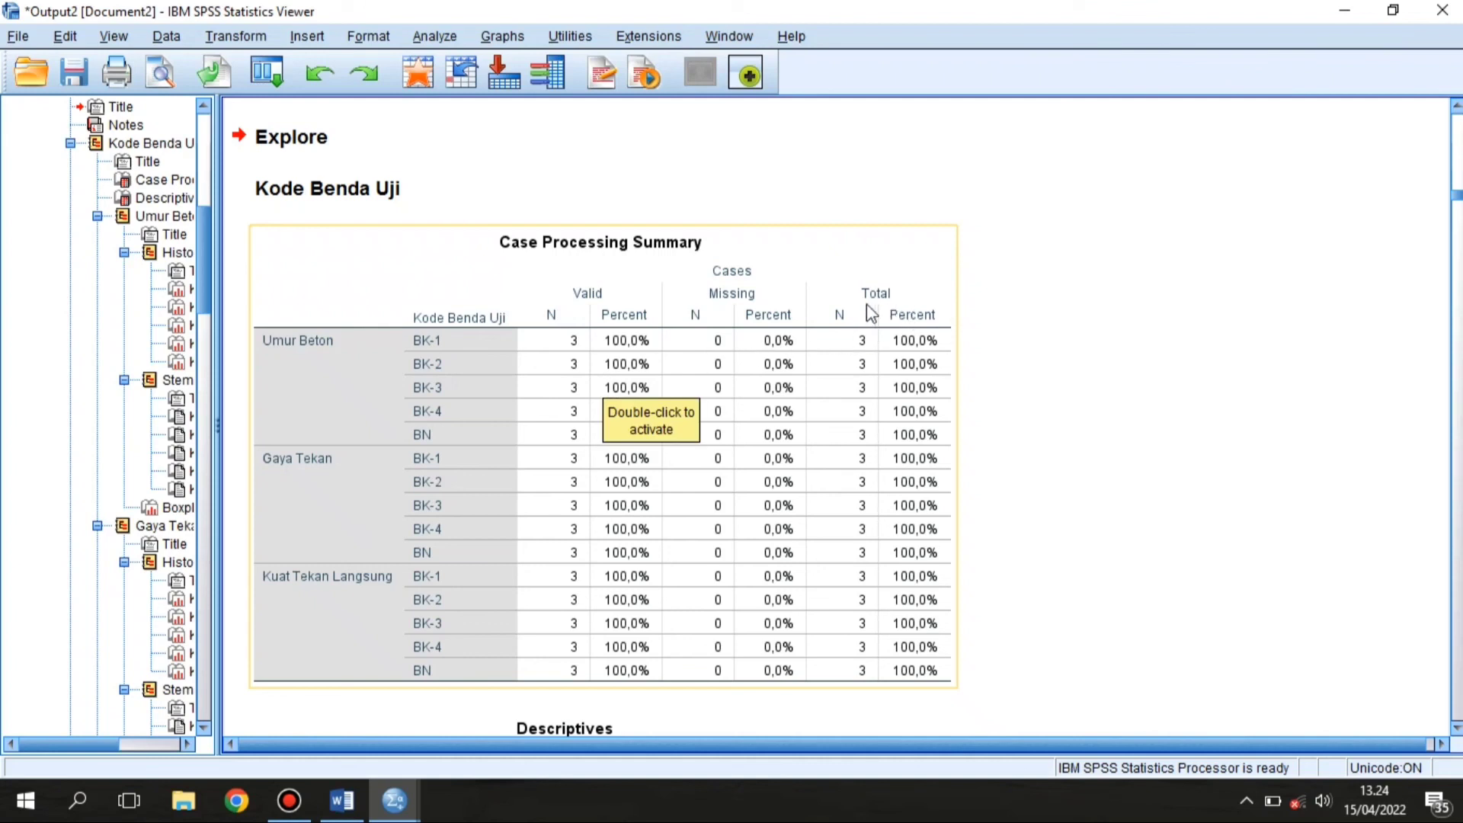
pyautogui.scroll(-5, 675, 335)
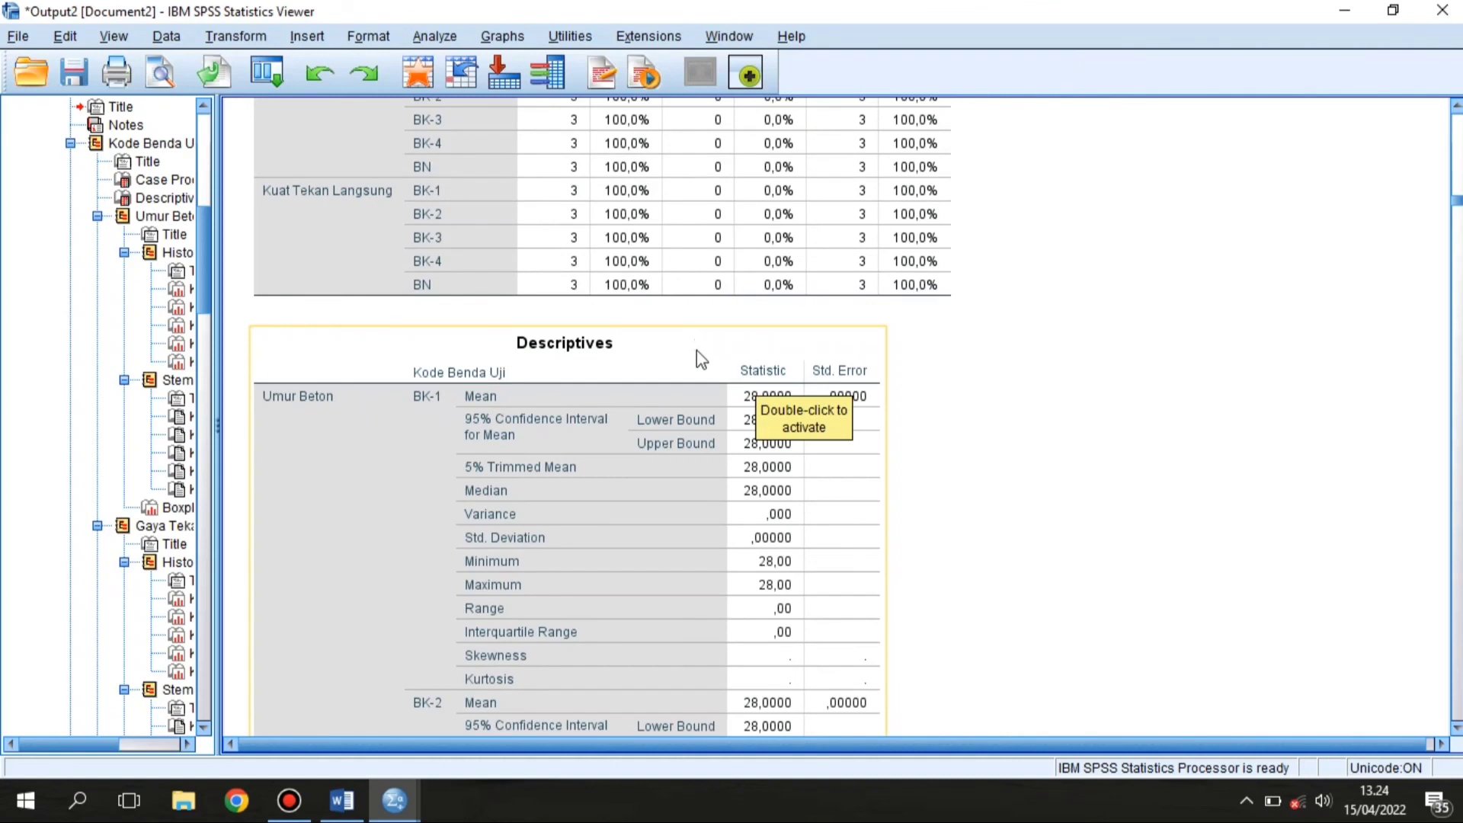
pyautogui.scroll(-1, 648, 409)
pyautogui.scroll(-13, 648, 409)
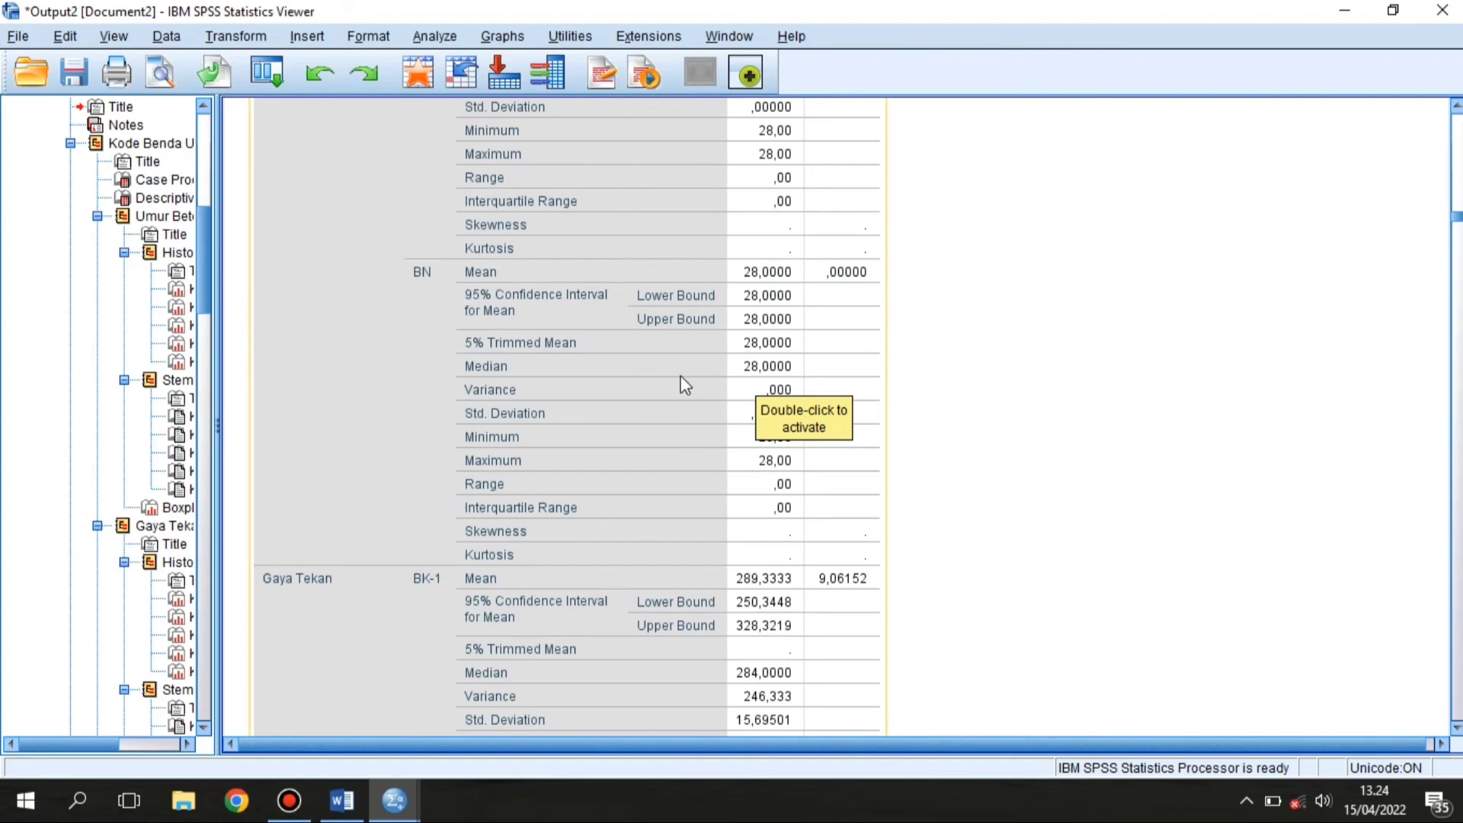
pyautogui.scroll(-11, 689, 385)
pyautogui.scroll(-15, 690, 381)
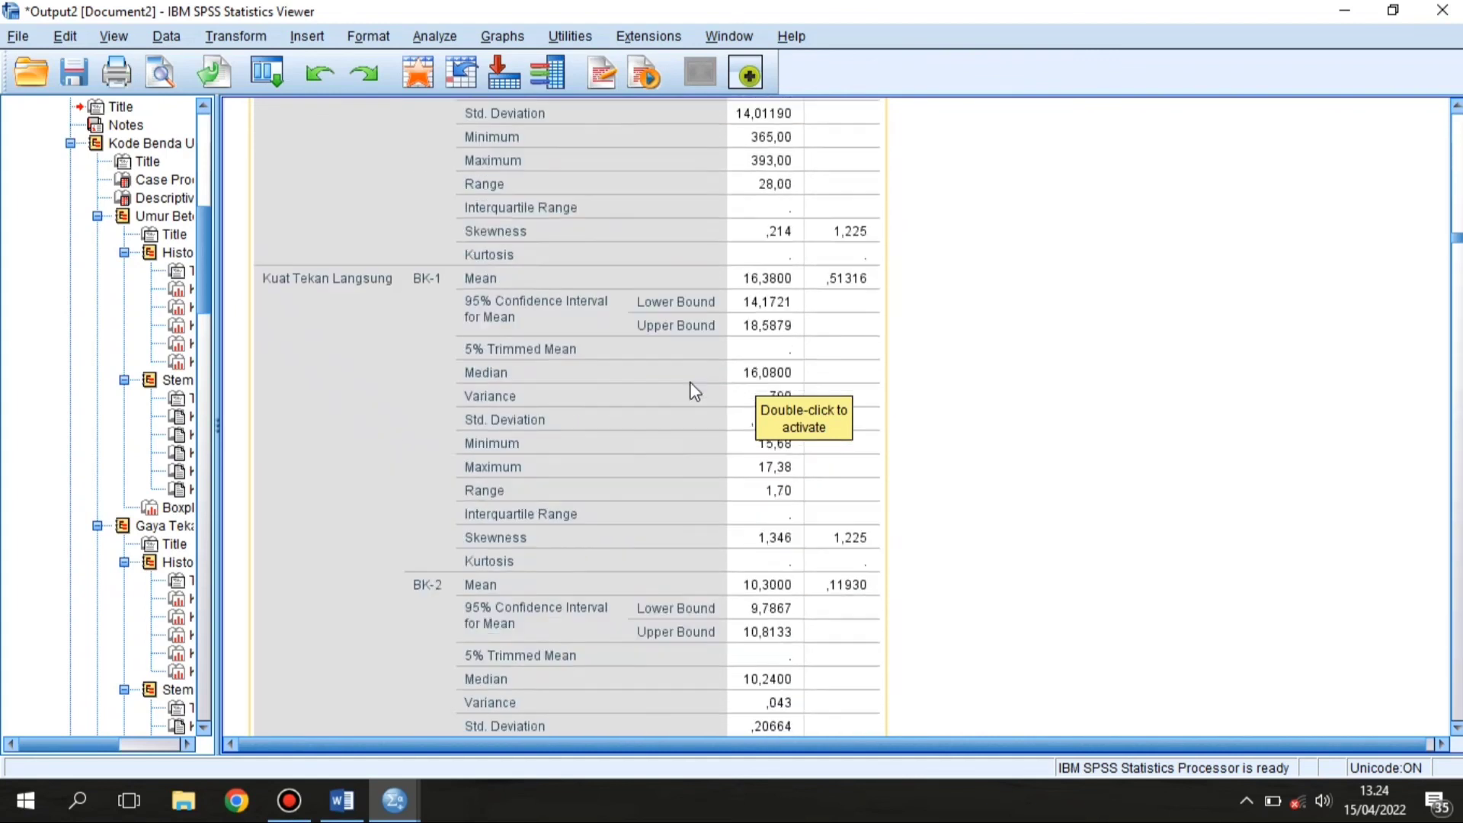
# Step: Examine the Umur Beton histograms, stem-and-leaf plots and boxplot for each Kode Benda Uji group
pyautogui.scroll(3, 692, 379)
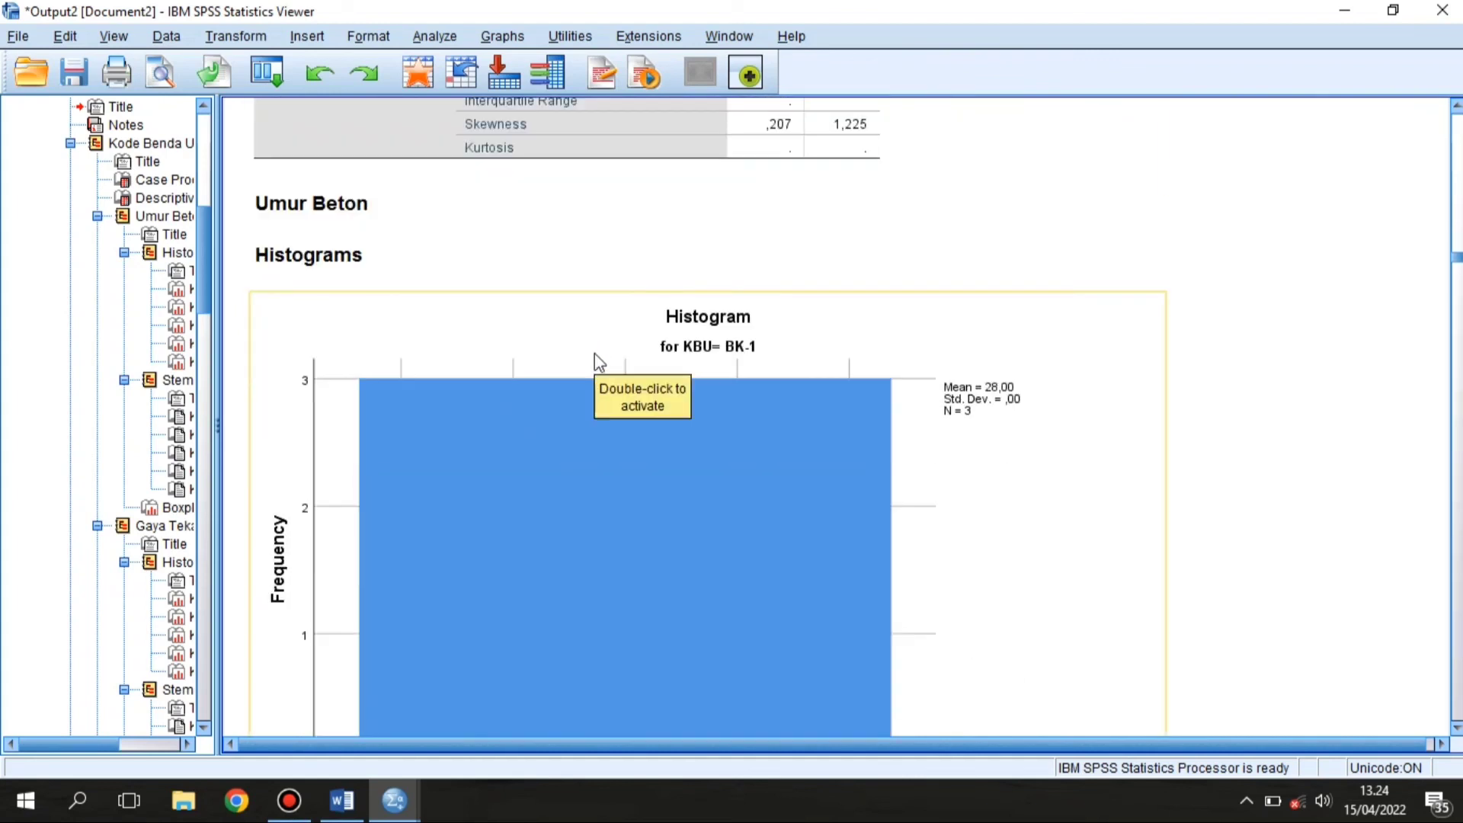
pyautogui.scroll(-2, 793, 337)
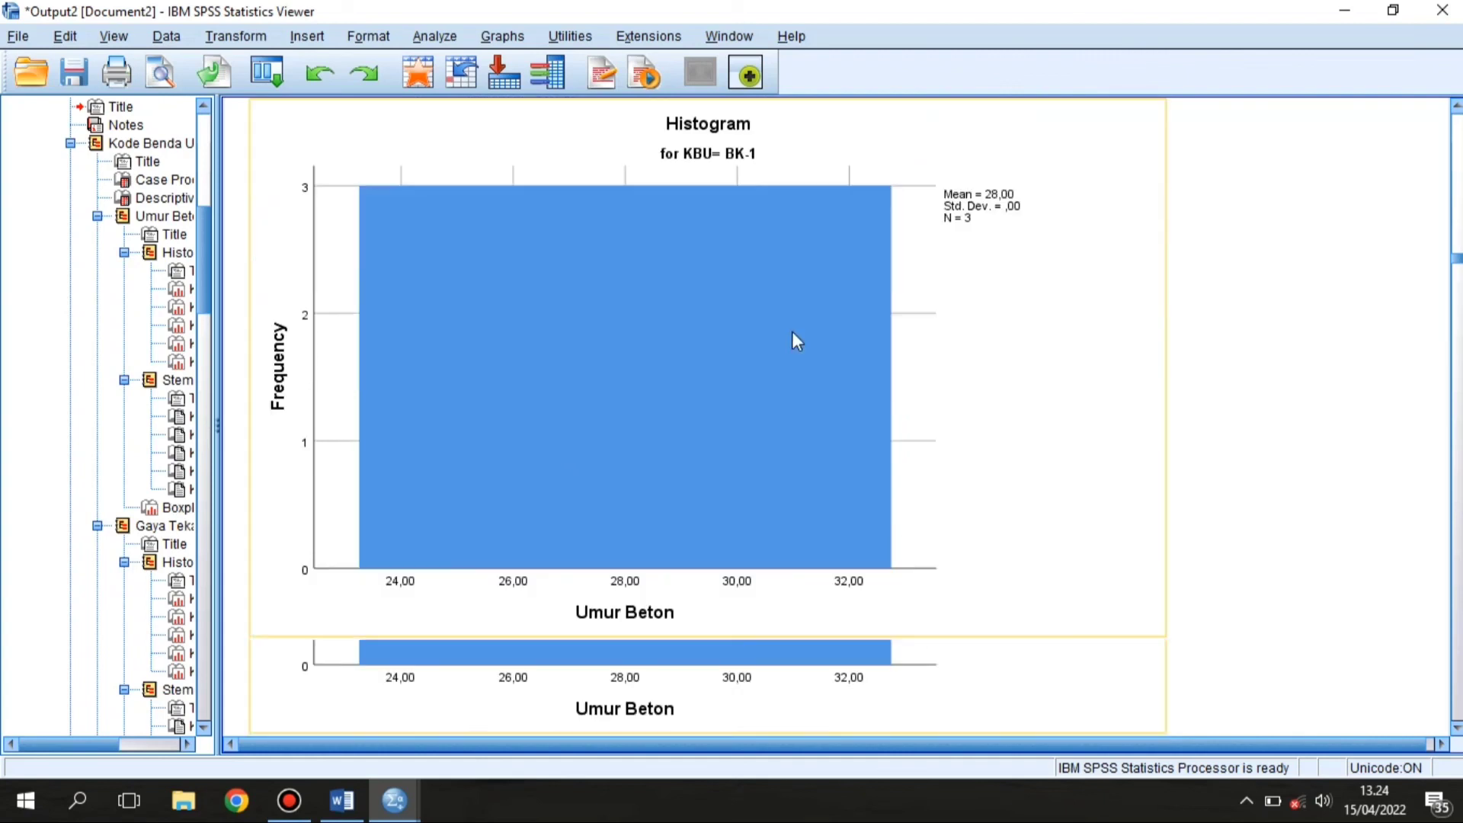
pyautogui.scroll(2, 706, 366)
pyautogui.scroll(-8, 766, 394)
pyautogui.scroll(-10, 766, 394)
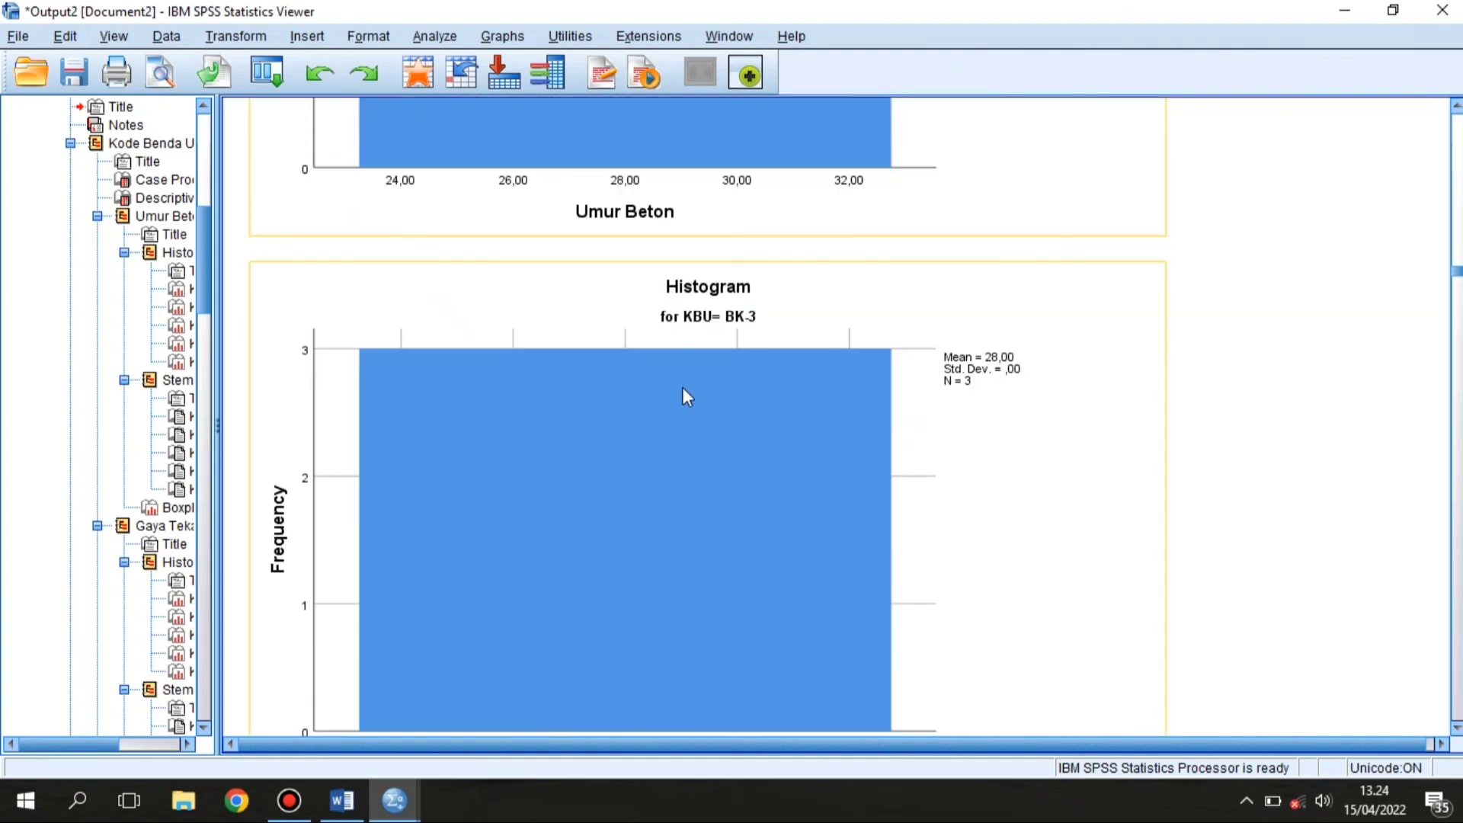
pyautogui.scroll(9, 506, 397)
pyautogui.scroll(-13, 506, 397)
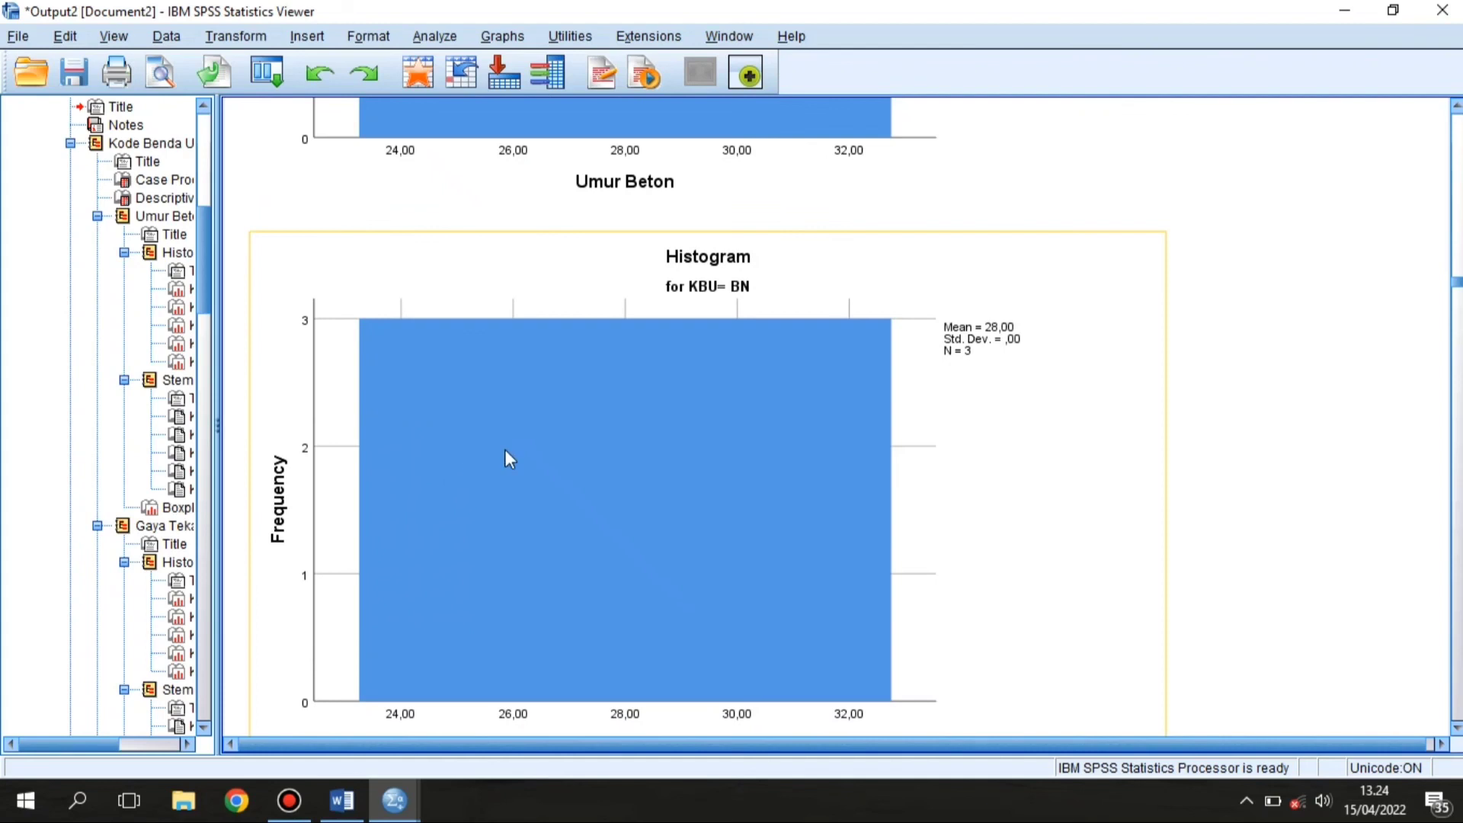
pyautogui.scroll(-20, 473, 393)
pyautogui.scroll(2, 467, 395)
pyautogui.scroll(-2, 449, 415)
pyautogui.scroll(-15, 437, 440)
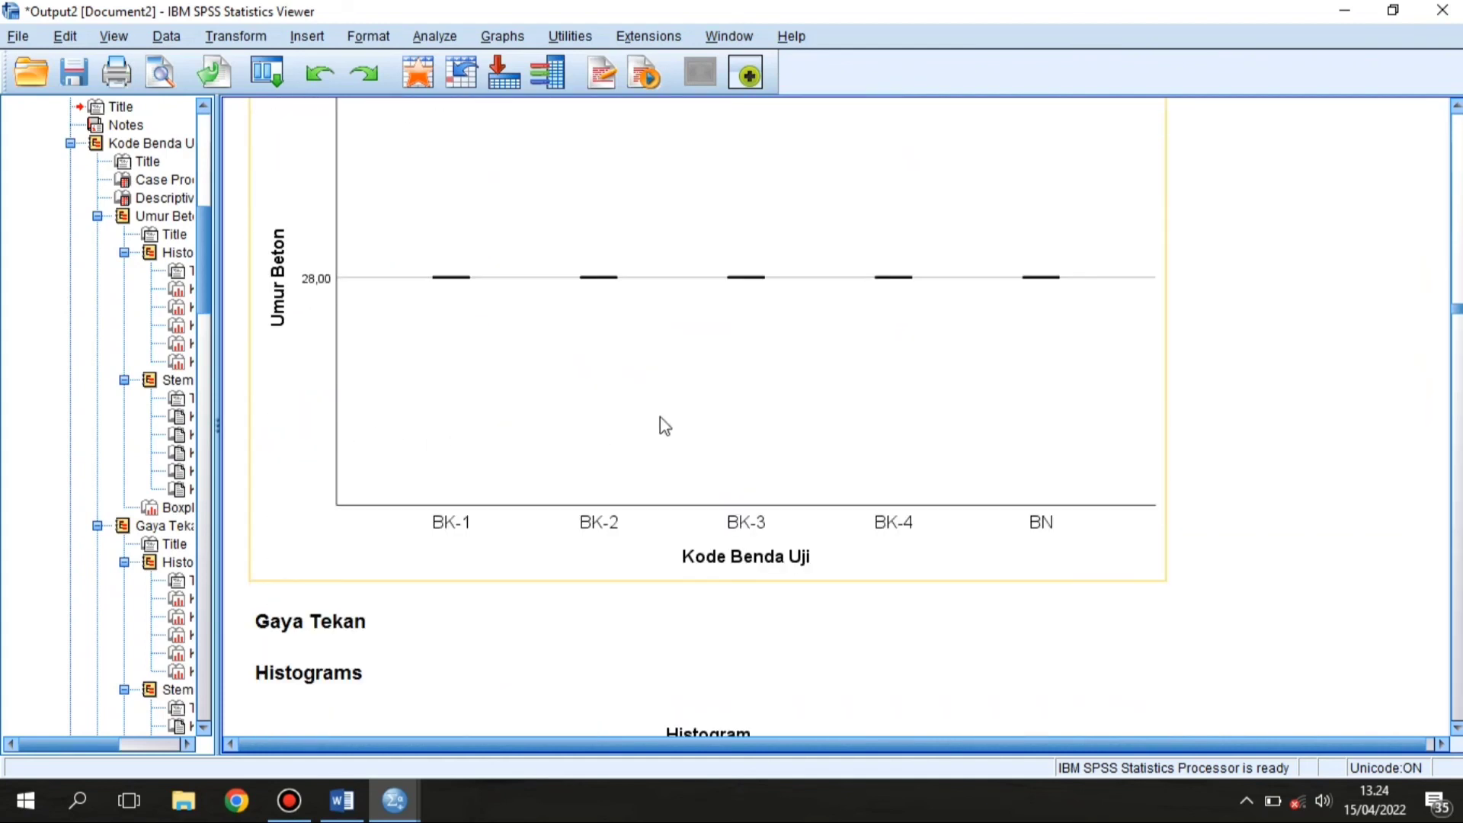
# Step: Examine the Gaya Tekan and Kuat Tekan Langsung histograms, stem-and-leaf plots and boxplots by Kode Benda Uji
pyautogui.scroll(-20, 800, 429)
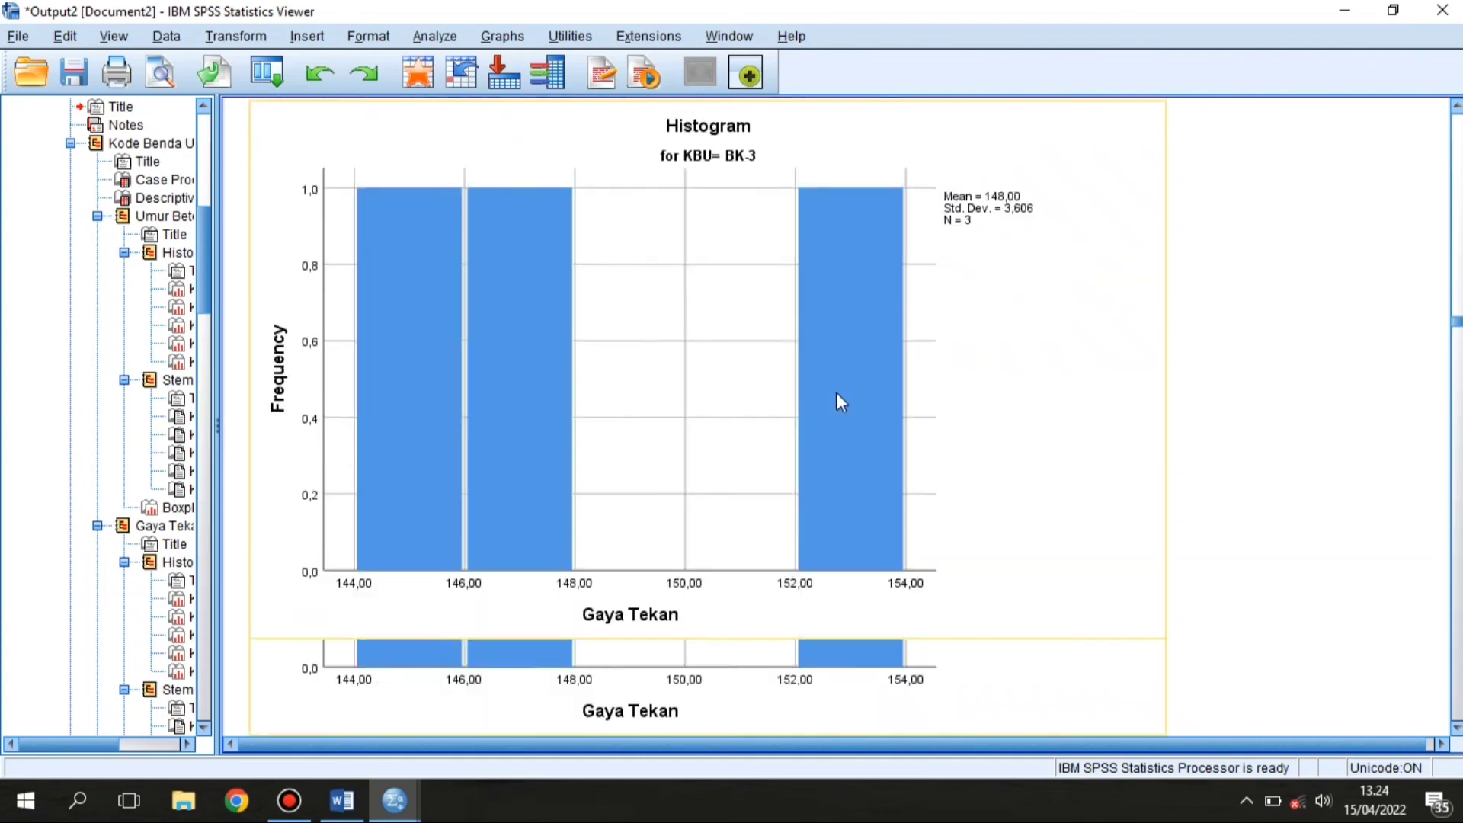
pyautogui.scroll(-15, 840, 402)
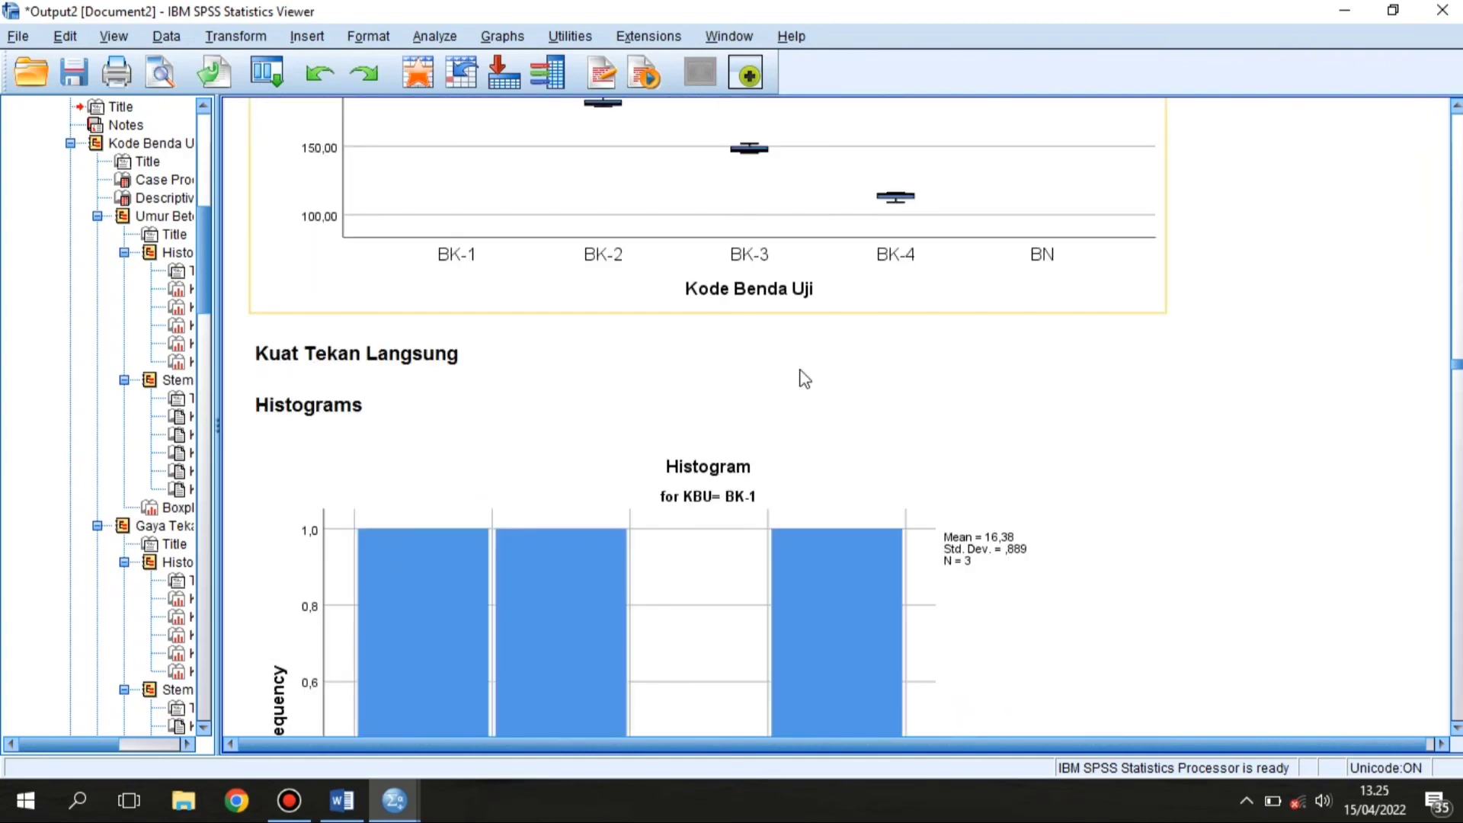
pyautogui.scroll(-15, 806, 376)
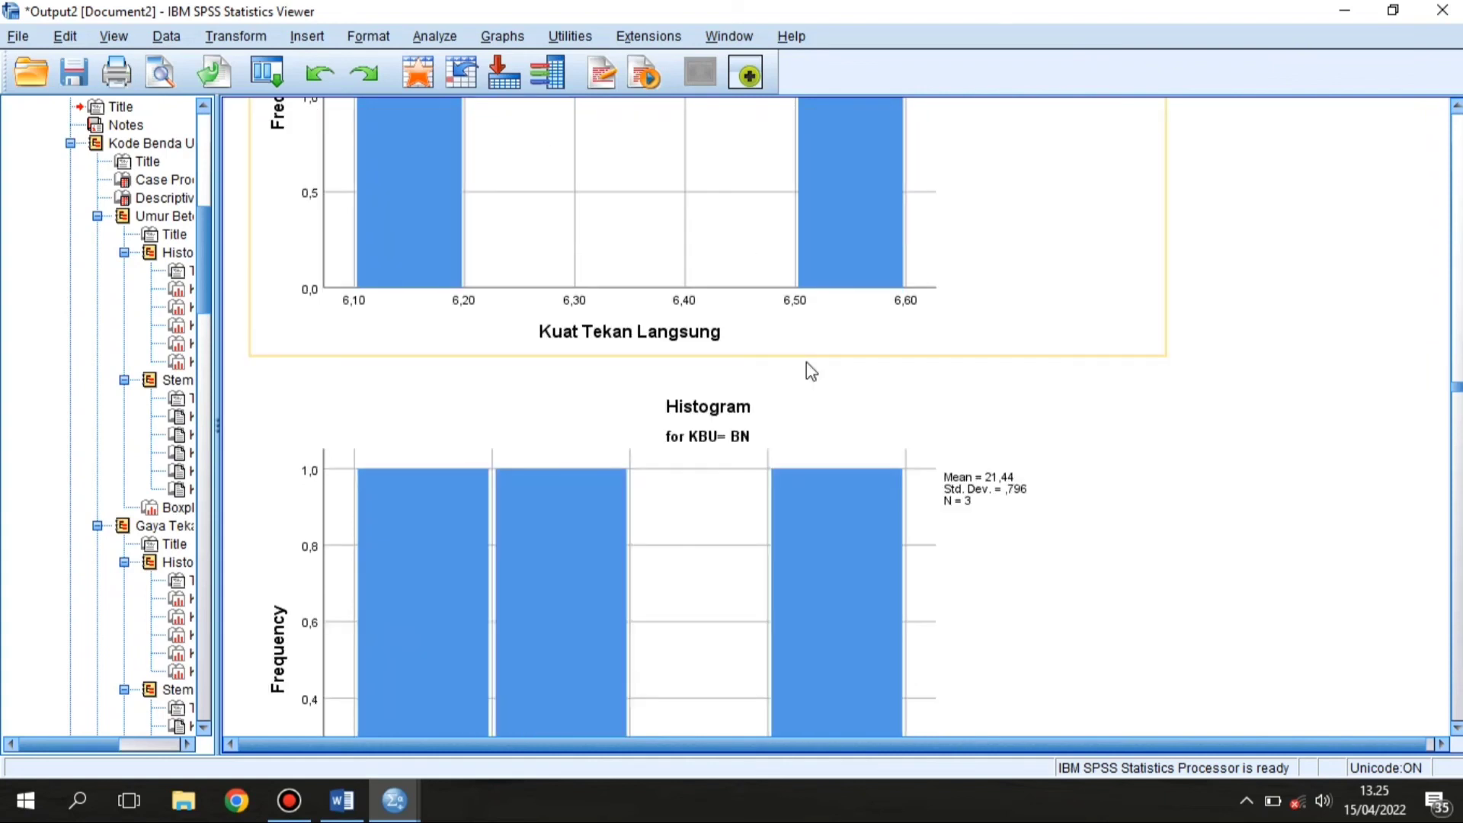
pyautogui.scroll(-15, 810, 372)
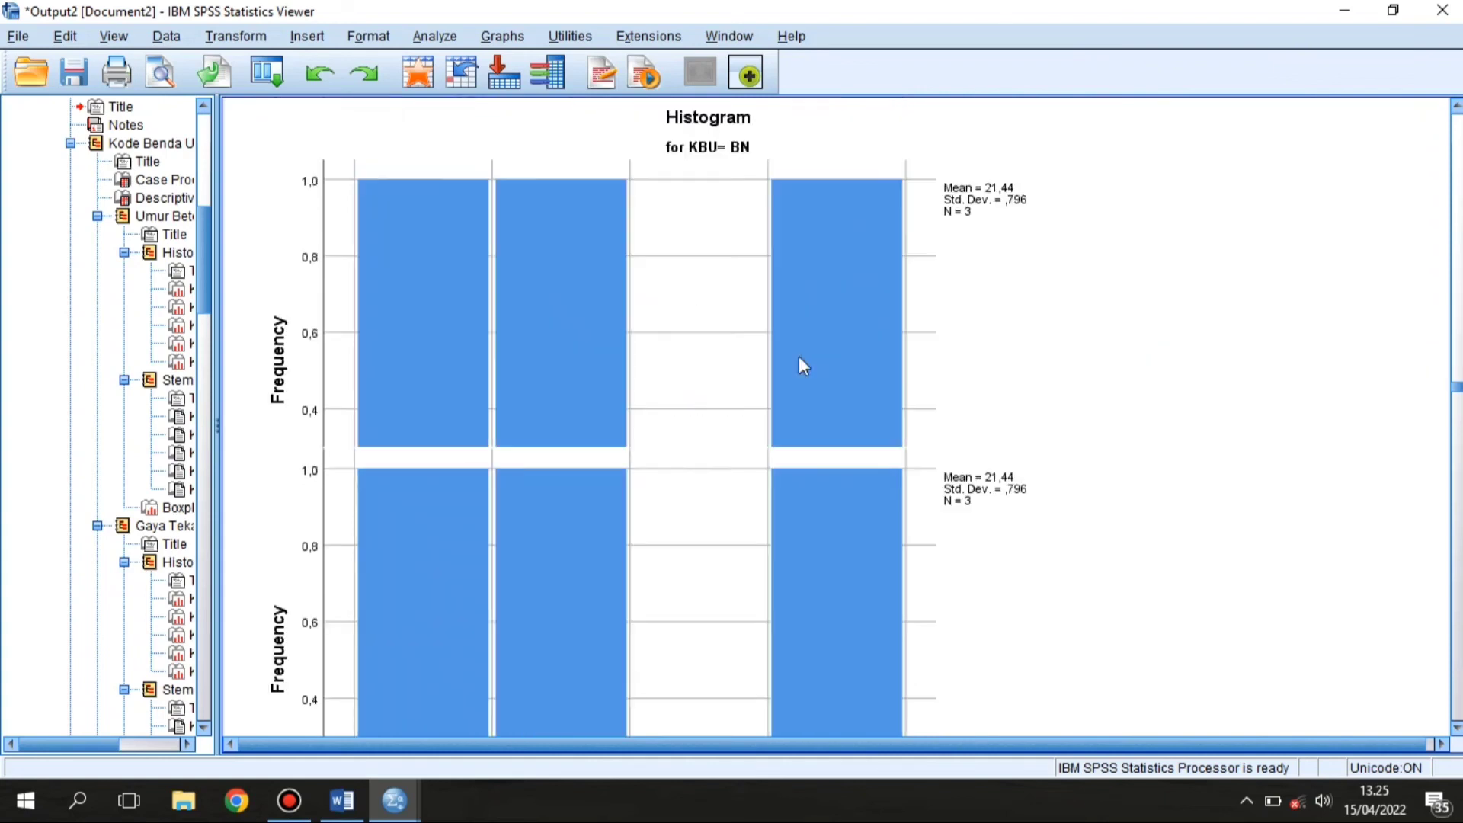
pyautogui.scroll(-3, 728, 424)
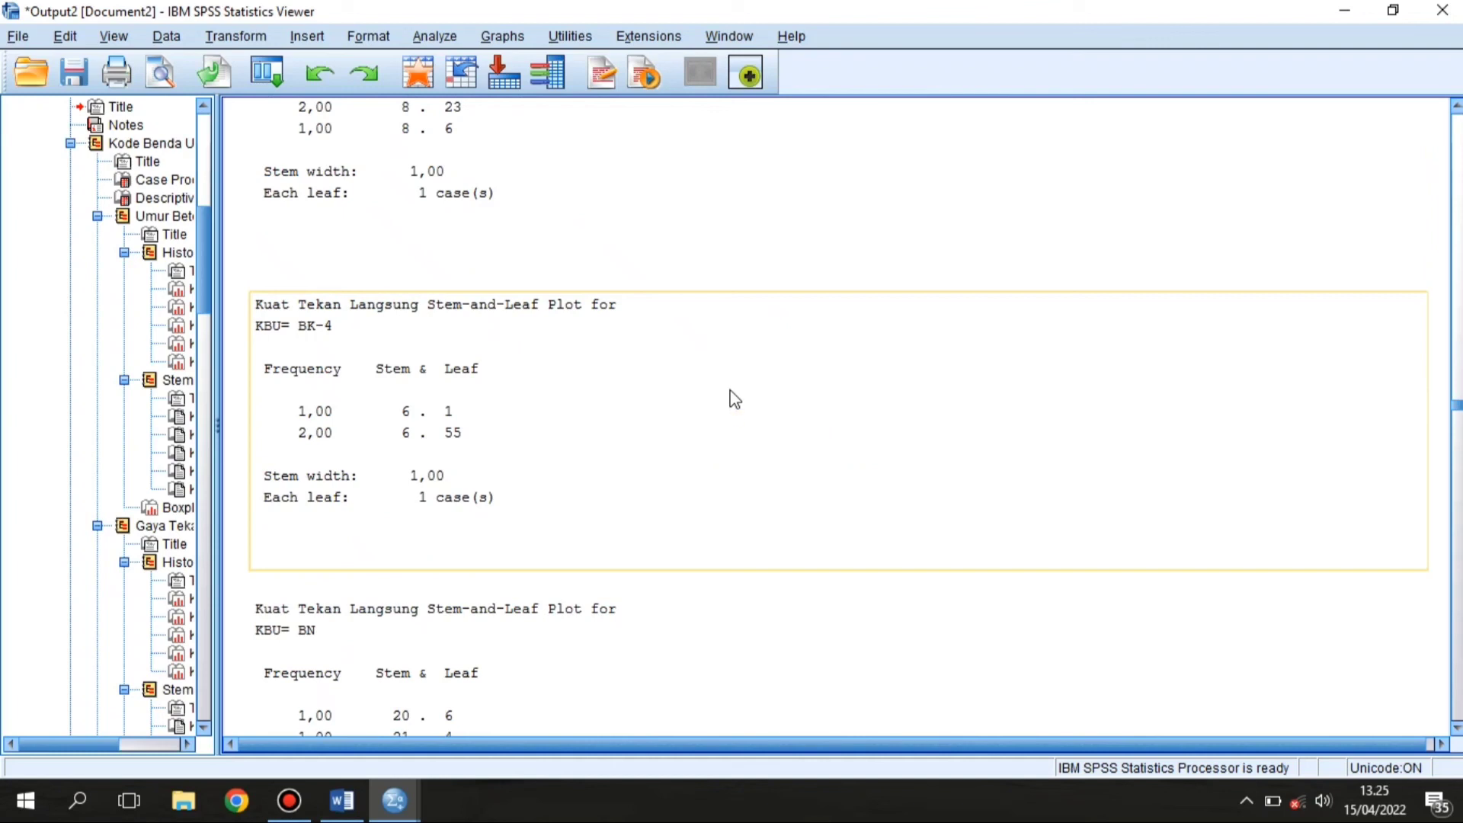
pyautogui.scroll(-15, 729, 389)
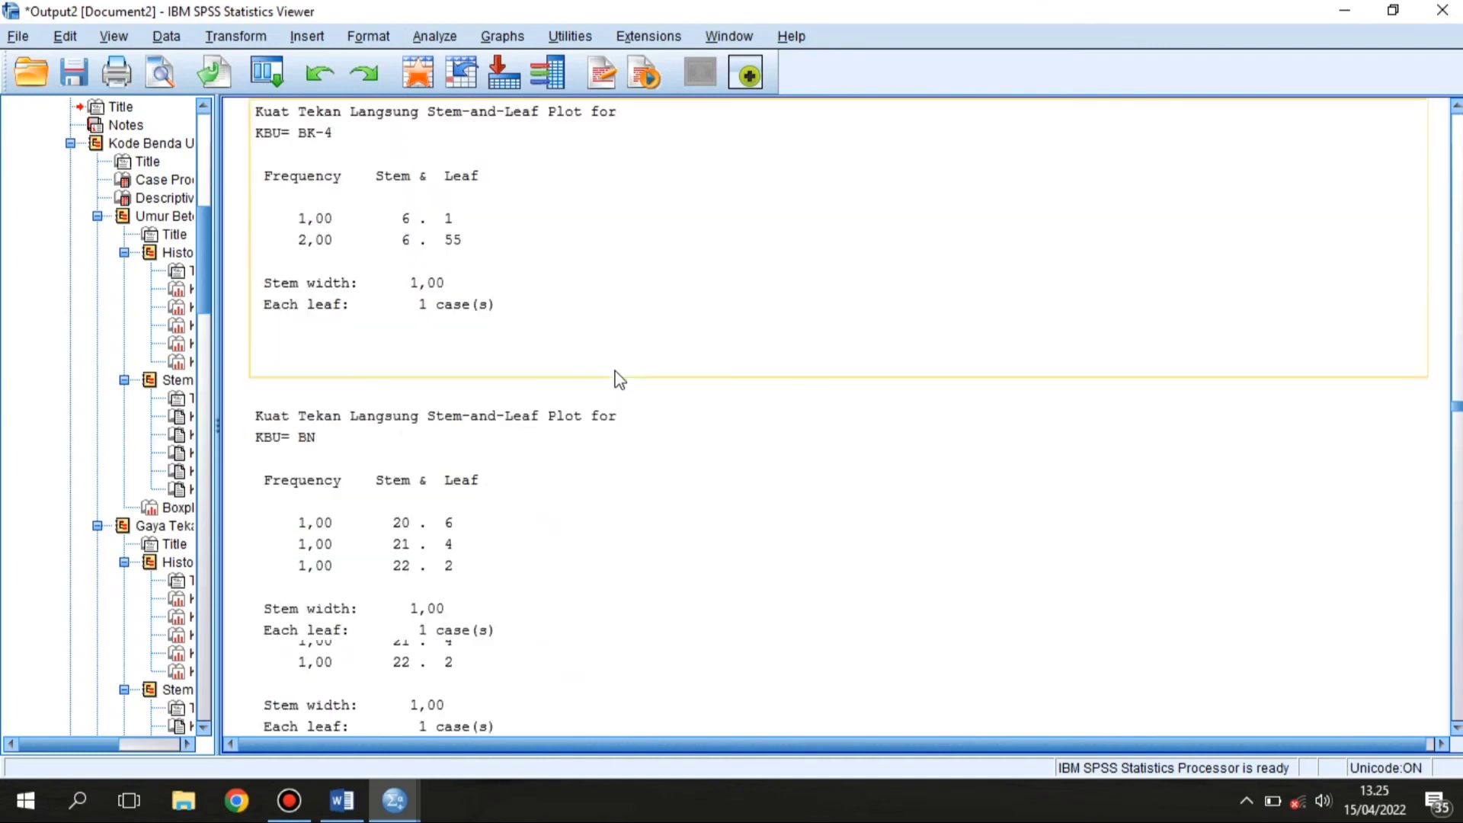
pyautogui.scroll(-6, 619, 374)
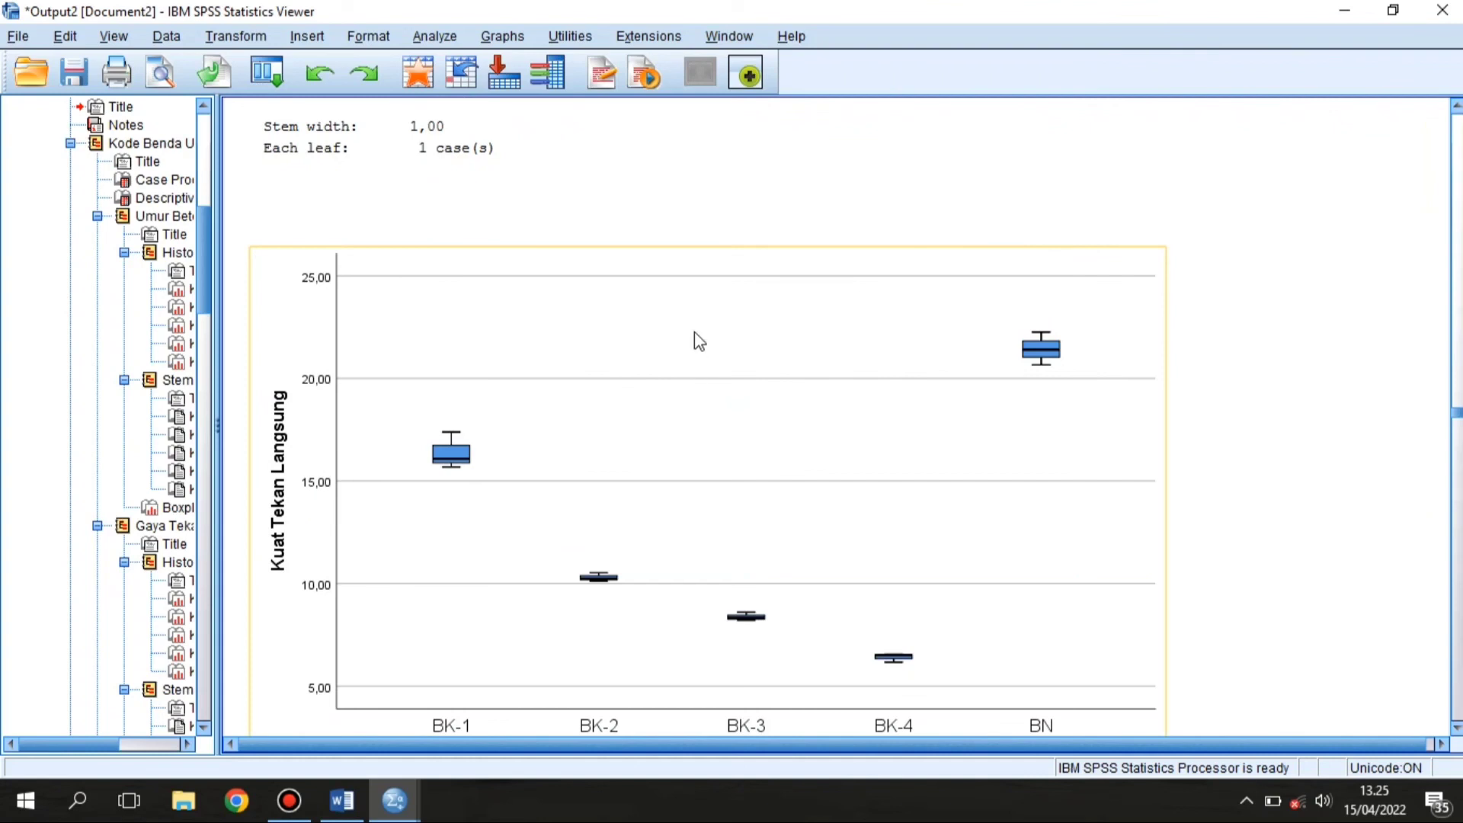
pyautogui.scroll(-12, 693, 336)
# Step: Review the case processing summary and descriptives grouped by Tanggal Benda Uji Cor
pyautogui.scroll(-6, 702, 336)
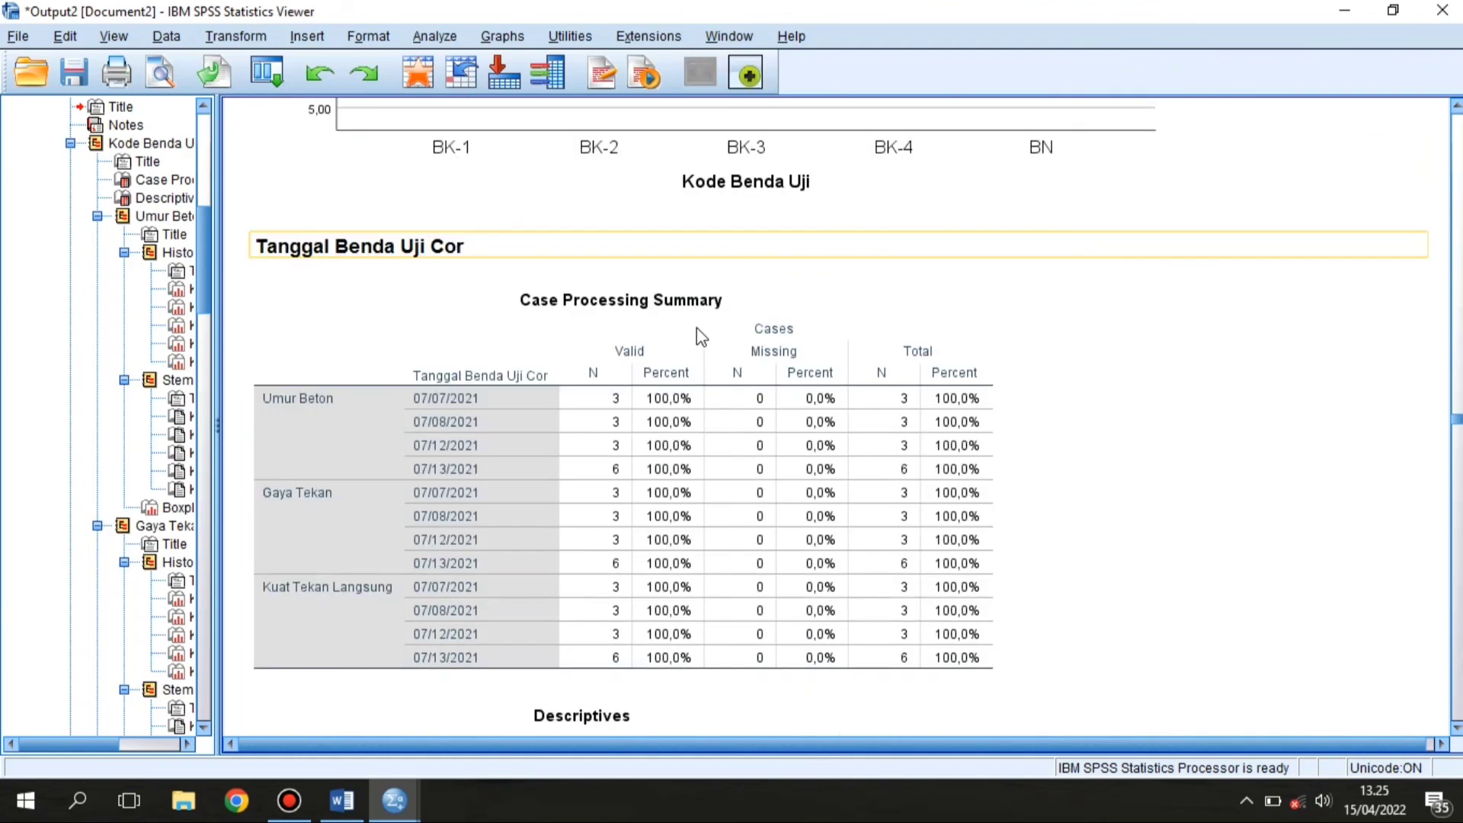
pyautogui.click(596, 349)
pyautogui.scroll(-6, 602, 355)
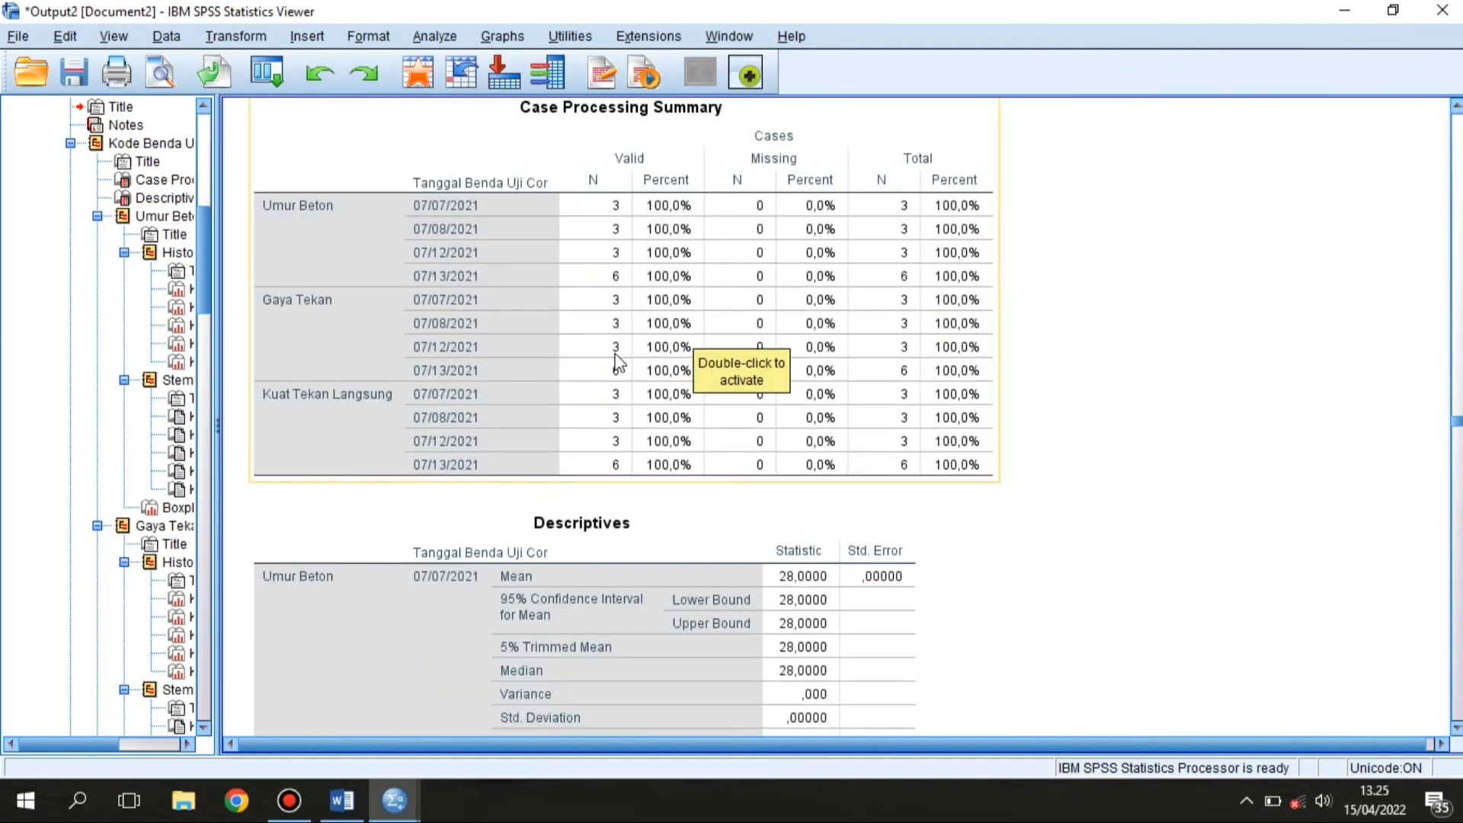